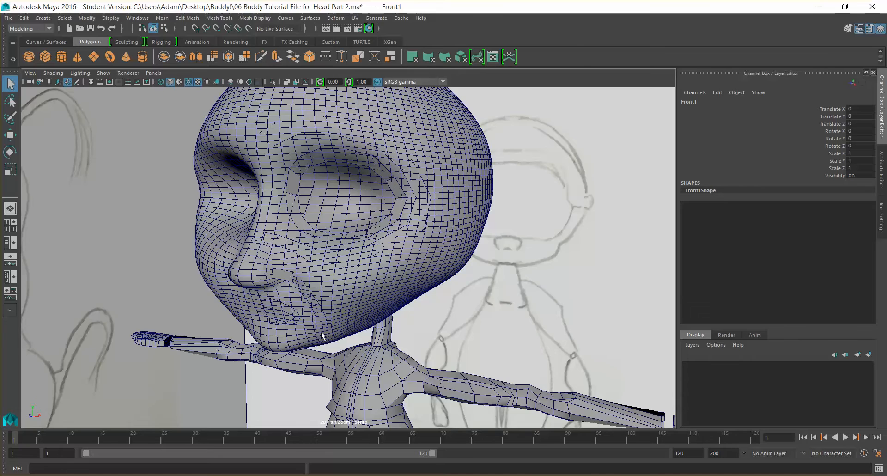
Select the sculpted head sphere and make it the live surface for retopology
alt+drag(322, 332, 343, 310)
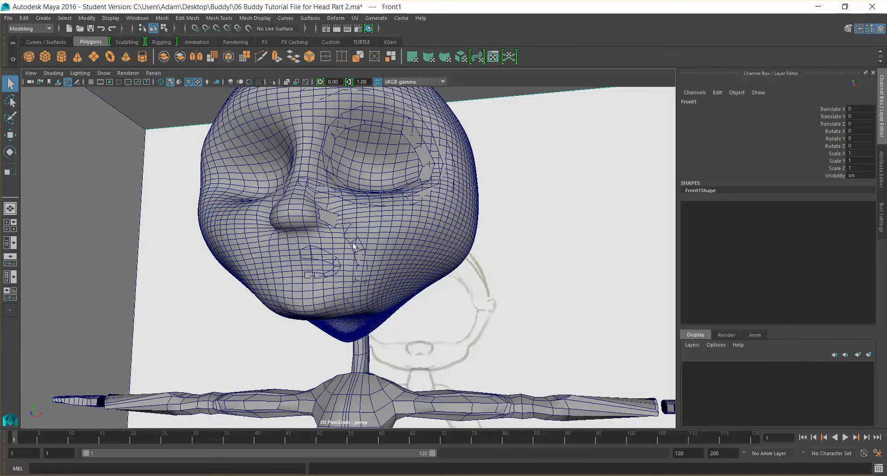
alt+drag(357, 265, 374, 268)
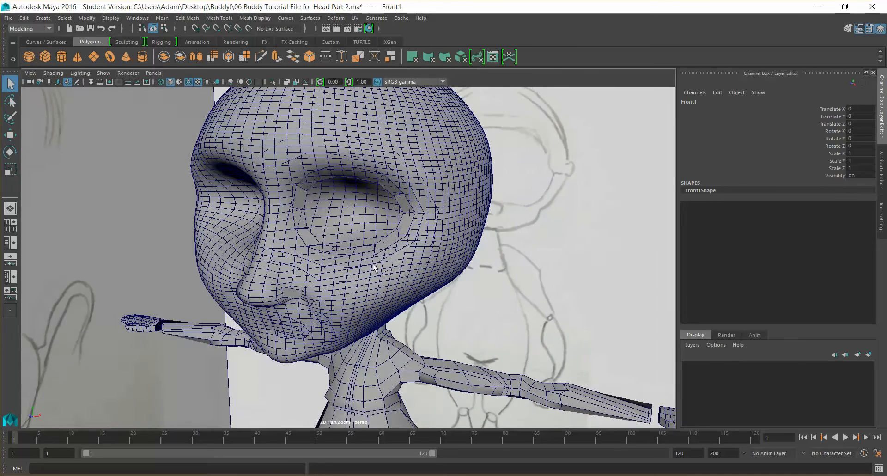
click(327, 111)
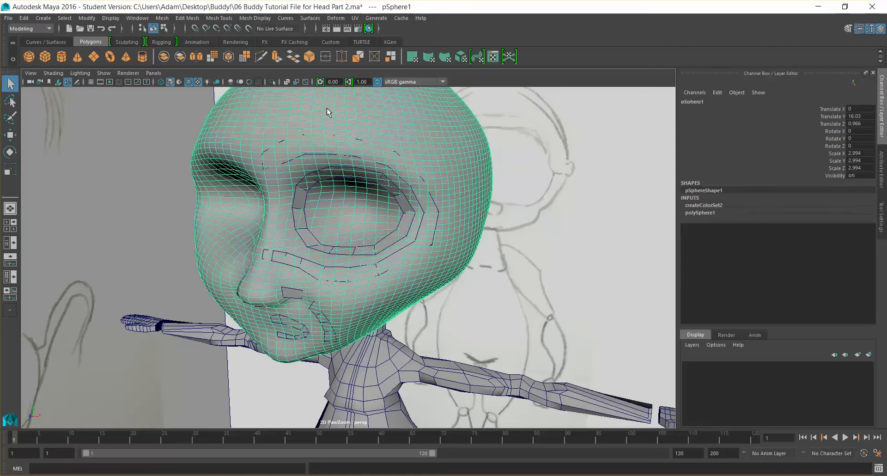
click(252, 28)
mouse_move(412, 131)
alt+mouse_down()
mouse_move(397, 138)
mouse_move(406, 129)
alt+mouse_up()
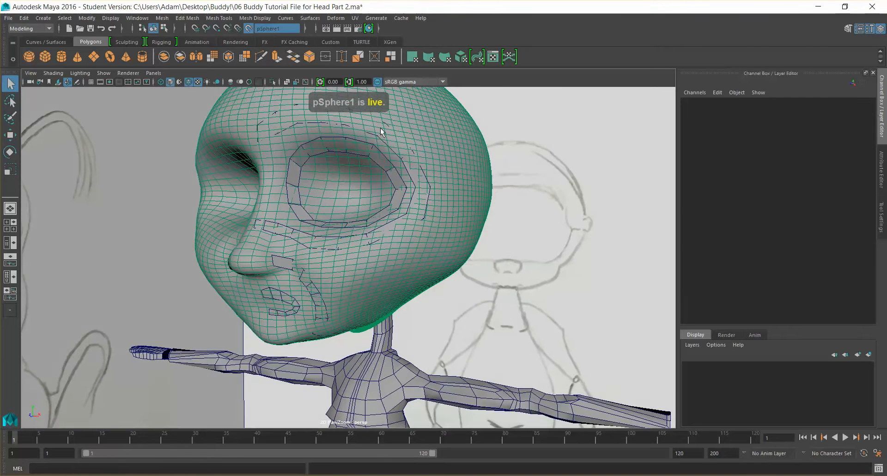
Select the retopology mesh and activate the Quad Draw tool from the Modeling Toolkit
click(189, 82)
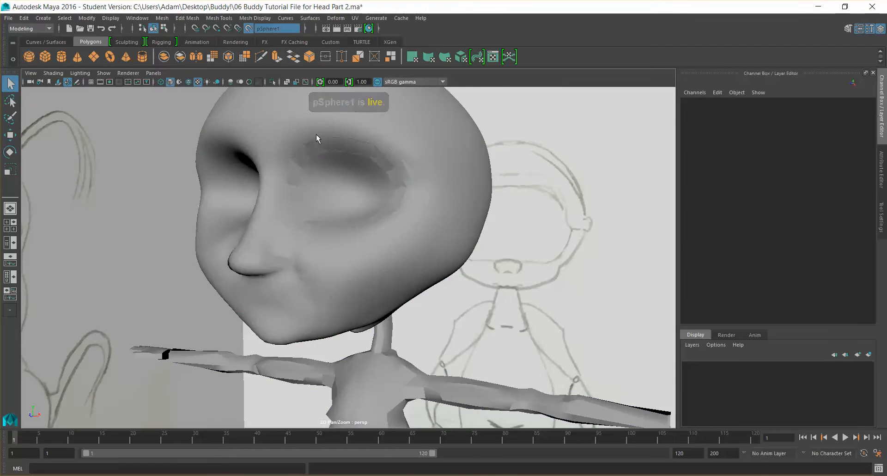
click(392, 163)
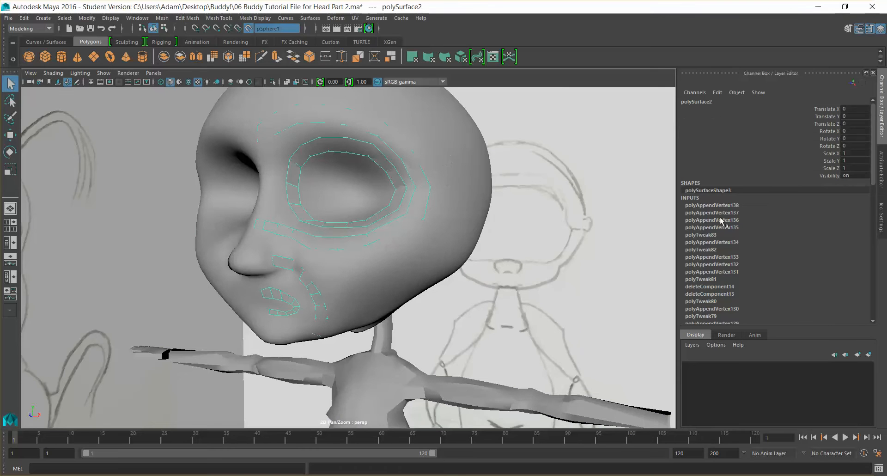
click(846, 29)
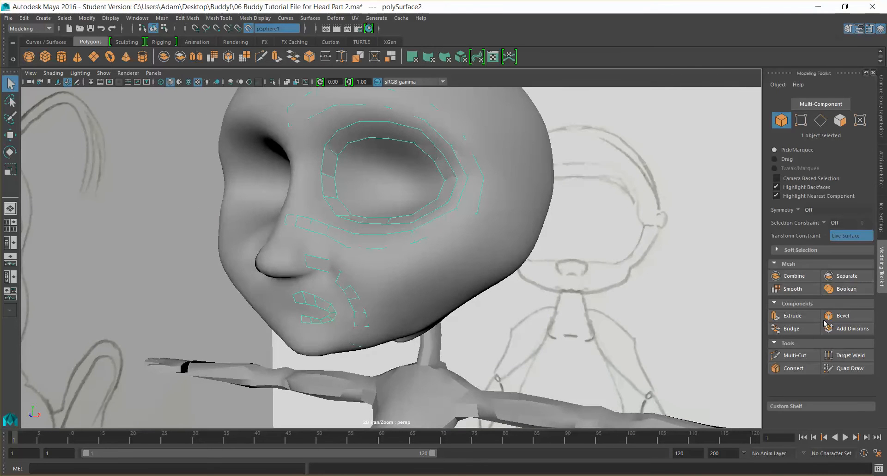
click(848, 368)
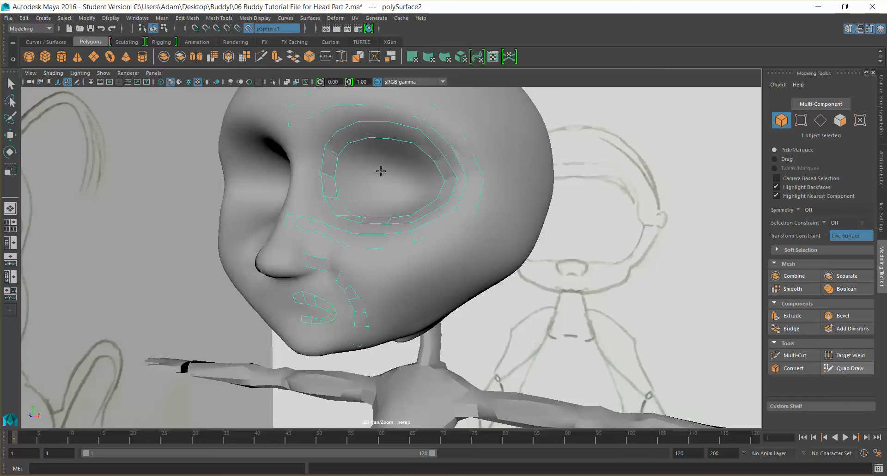
Orbit around the head to examine the underside of the chin and jaw
alt+drag(451, 221, 427, 306)
mouse_move(486, 303)
alt+mouse_down()
mouse_move(508, 301)
mouse_move(485, 297)
mouse_move(499, 300)
alt+mouse_up()
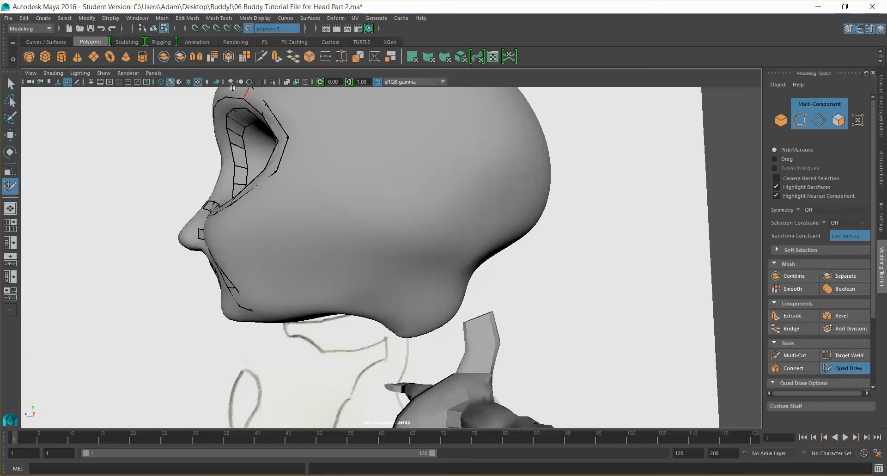
click(188, 82)
alt+drag(437, 254, 469, 243)
alt+middle_drag(469, 244, 420, 212)
scroll(422, 214, up, 2)
mouse_move(423, 214)
alt+mouse_down()
mouse_move(392, 252)
mouse_move(363, 246)
mouse_move(475, 214)
mouse_move(404, 200)
mouse_move(443, 192)
mouse_move(352, 216)
mouse_move(403, 194)
mouse_move(352, 207)
mouse_move(364, 198)
mouse_move(344, 217)
mouse_move(355, 190)
mouse_move(302, 203)
alt+mouse_up()
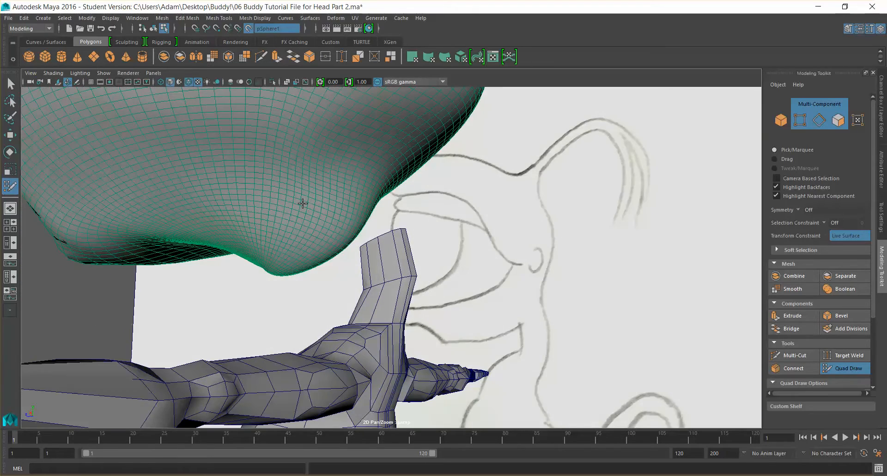
mouse_move(484, 219)
alt+mouse_down()
mouse_move(460, 238)
mouse_move(382, 245)
mouse_move(362, 210)
mouse_move(512, 218)
mouse_move(406, 226)
mouse_move(414, 209)
mouse_move(404, 208)
mouse_move(411, 216)
alt+mouse_up()
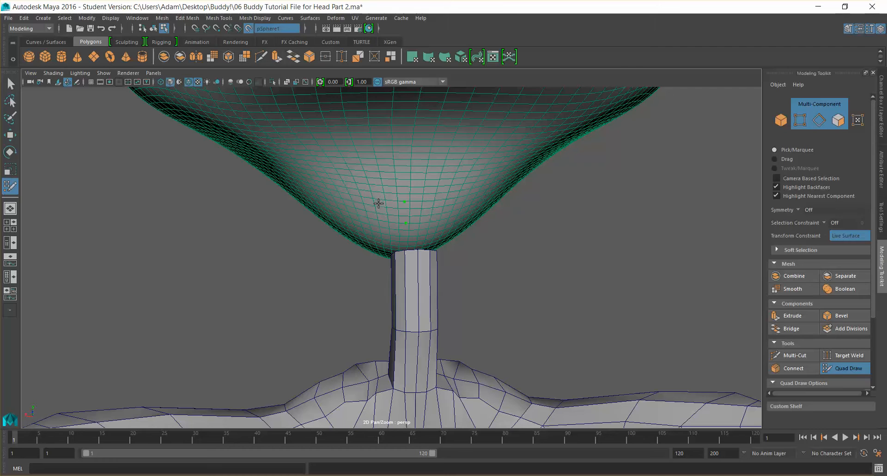
mouse_move(396, 219)
alt+mouse_down()
mouse_move(453, 216)
mouse_move(333, 215)
alt+mouse_up()
mouse_move(283, 232)
alt+mouse_down()
mouse_move(356, 210)
mouse_move(240, 224)
alt+mouse_up()
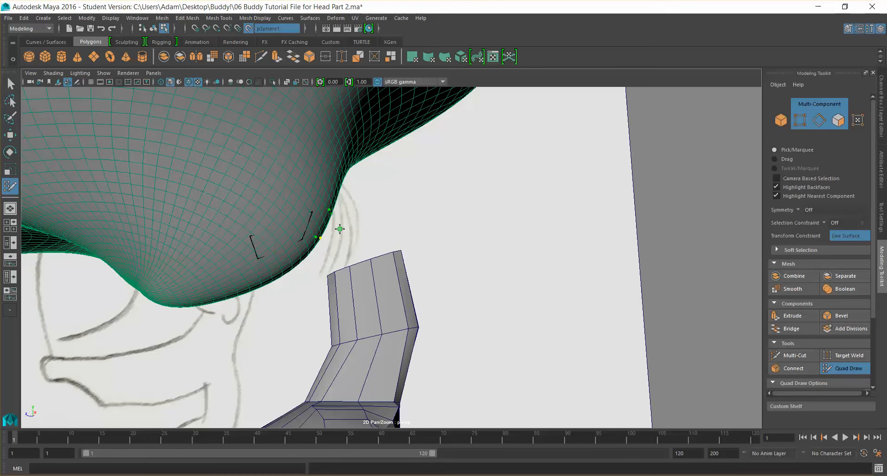
alt+drag(311, 238, 346, 235)
key(super)
key(super)
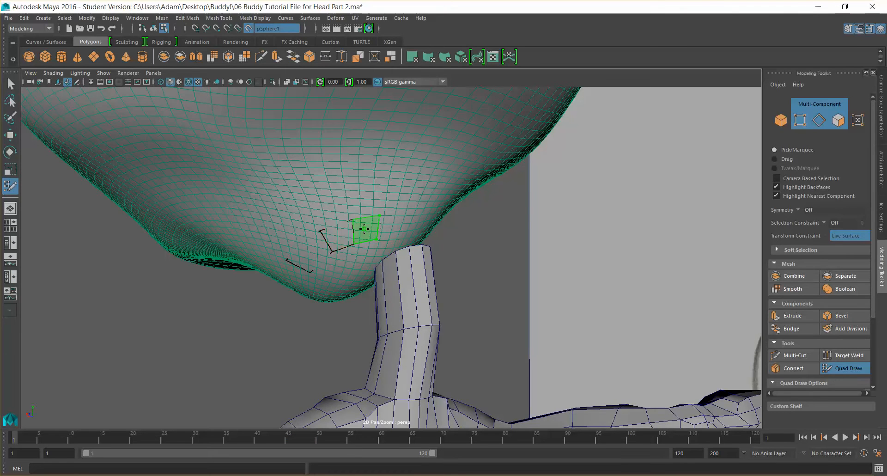
mouse_move(370, 240)
alt+mouse_down()
mouse_move(419, 238)
mouse_move(367, 234)
alt+mouse_up()
alt+middle_drag(352, 224, 550, 204)
mouse_move(550, 204)
alt+mouse_down()
mouse_move(533, 223)
mouse_move(454, 213)
alt+mouse_up()
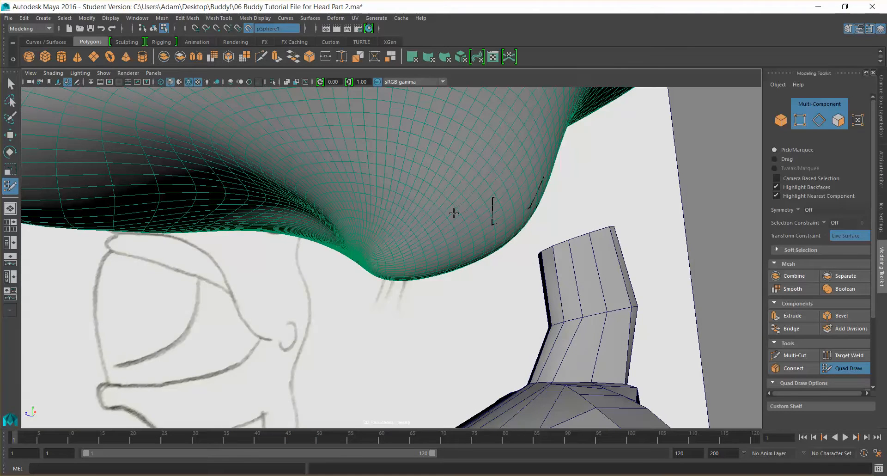
Place Quad Draw dots on the underside of the chin
click(448, 240)
click(380, 238)
click(388, 259)
mouse_move(388, 259)
alt+mouse_down()
mouse_move(412, 255)
mouse_move(376, 264)
mouse_move(462, 249)
mouse_move(522, 225)
mouse_move(423, 246)
mouse_move(451, 248)
mouse_move(447, 257)
alt+mouse_up()
scroll(450, 257, down, 2)
alt+drag(522, 258, 455, 242)
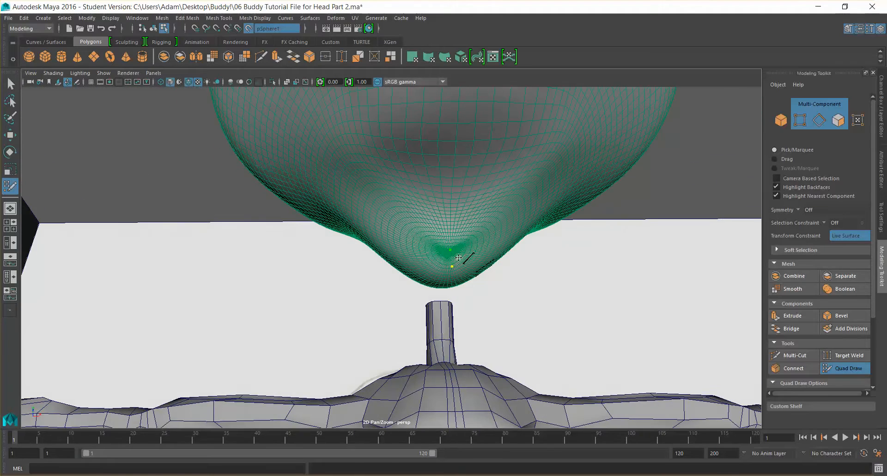
Place Quad Draw dots in an arc along the cheek around the outer side of the eye loop
mouse_move(409, 273)
alt+mouse_down()
mouse_move(438, 257)
mouse_move(617, 232)
alt+mouse_up()
alt+drag(500, 245, 416, 227)
alt+middle_drag(452, 228, 478, 220)
alt+right_drag(513, 221, 483, 222)
alt+drag(483, 222, 517, 221)
alt+right_drag(490, 215, 507, 204)
alt+drag(507, 204, 429, 206)
alt+drag(527, 218, 519, 225)
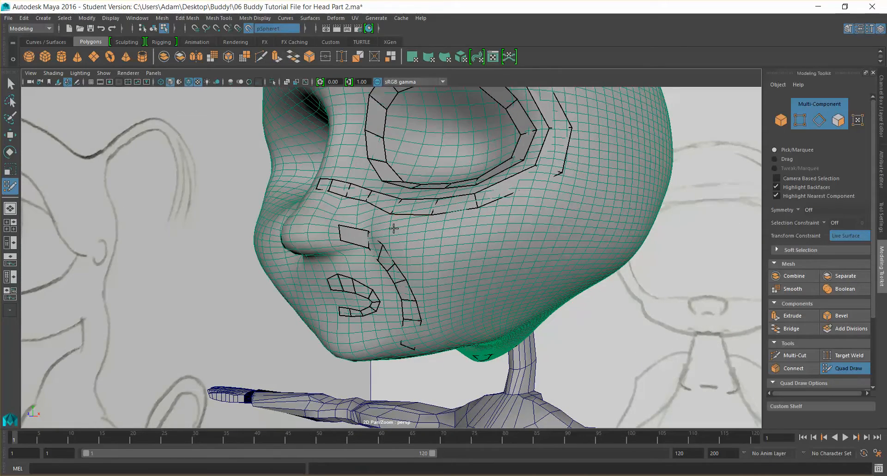
alt+drag(388, 246, 419, 242)
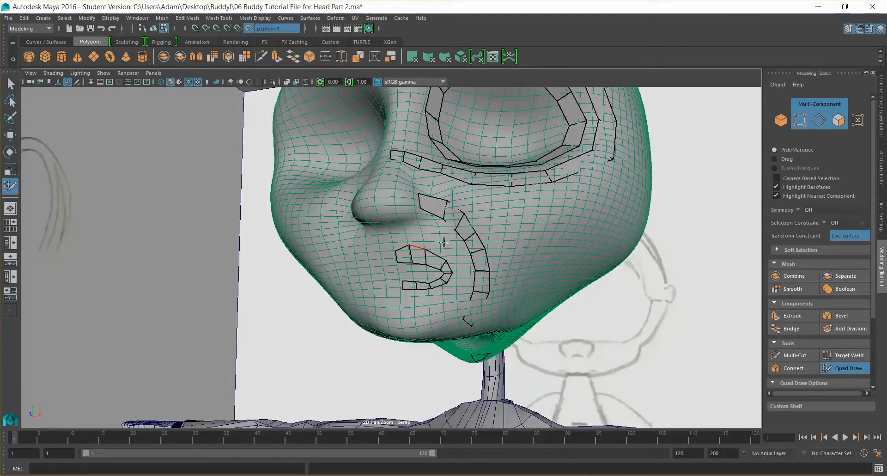
mouse_move(403, 207)
alt+mouse_down()
mouse_move(475, 197)
mouse_move(462, 206)
mouse_move(464, 241)
alt+mouse_up()
shift+click(425, 288)
shift+click(501, 293)
shift+click(543, 275)
shift+click(571, 245)
shift+click(574, 204)
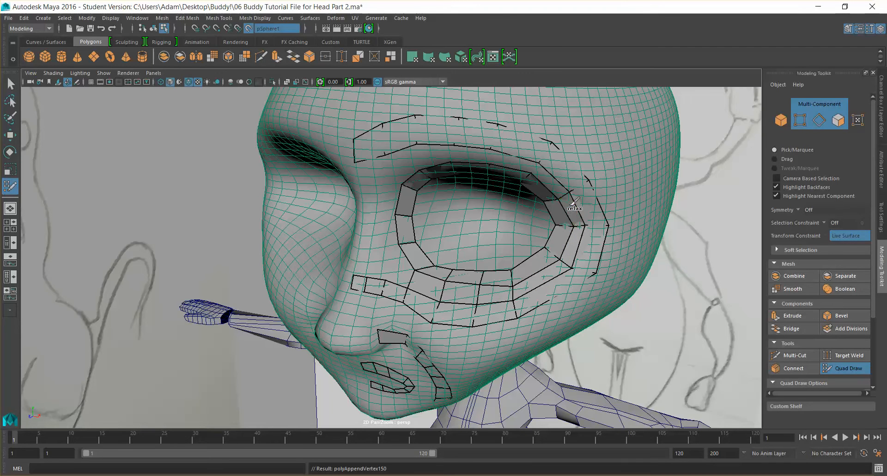
Add quads along the top of the eye ring and undo the last one added
shift+click(554, 185)
shift+click(510, 160)
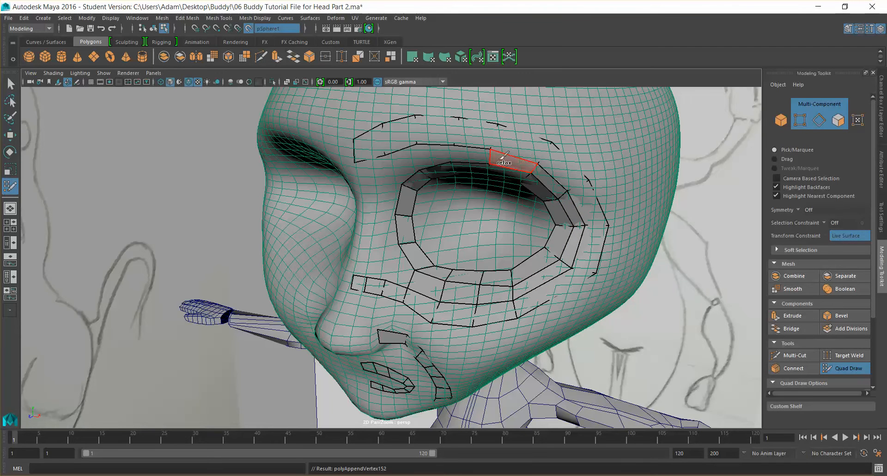
shift+click(468, 152)
shift+click(443, 151)
alt+drag(417, 161, 520, 136)
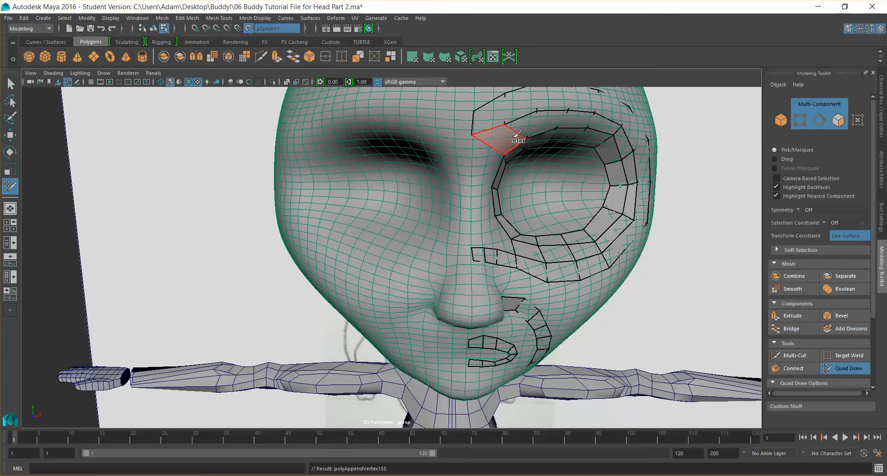
key(ctrl+z)
Build an inner ring of quads around the eye opening
alt+drag(522, 129, 383, 138)
alt+drag(497, 169, 493, 196)
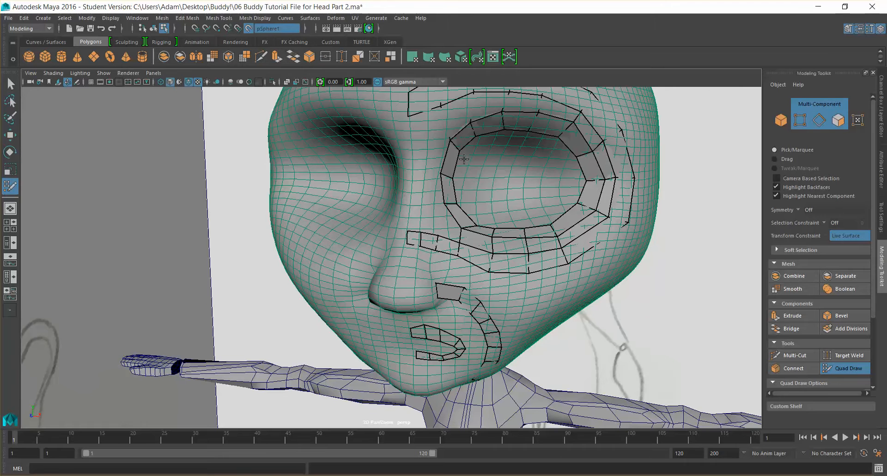
click(476, 180)
click(481, 161)
mouse_move(488, 216)
alt+mouse_down()
mouse_move(403, 207)
mouse_move(380, 192)
alt+mouse_up()
click(480, 220)
shift+click(341, 191)
shift+click(341, 213)
alt+drag(441, 231, 487, 207)
alt+drag(550, 197, 533, 198)
click(520, 226)
shift+click(531, 208)
mouse_move(459, 214)
alt+mouse_down()
mouse_move(492, 205)
mouse_move(465, 184)
alt+mouse_up()
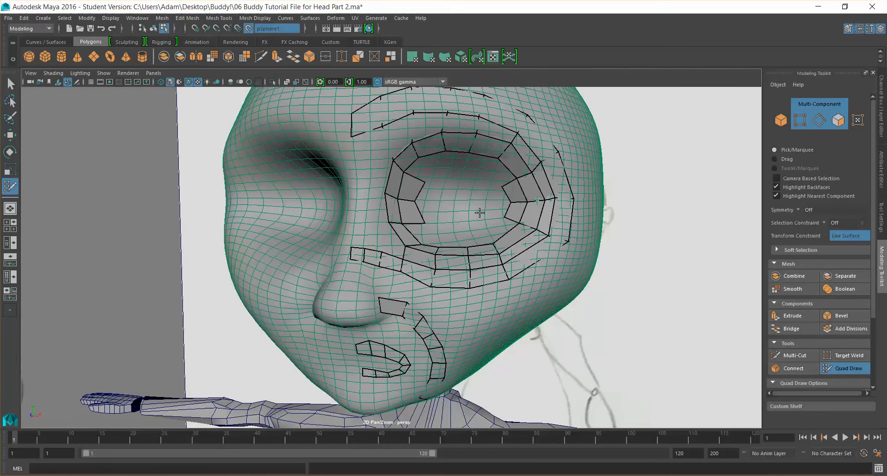
Add quads along the lower part of the inner eye ring
alt+drag(459, 244, 441, 260)
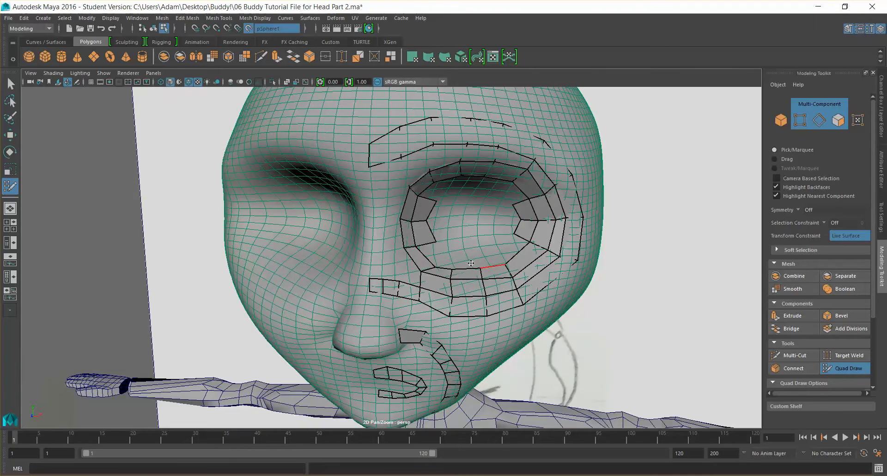
mouse_move(505, 144)
alt+mouse_down()
mouse_move(480, 147)
mouse_move(506, 148)
alt+mouse_up()
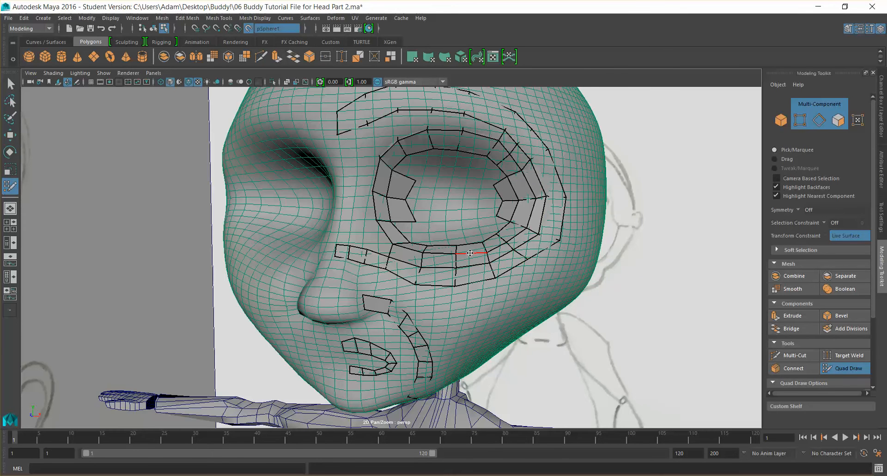
alt+drag(472, 256, 476, 258)
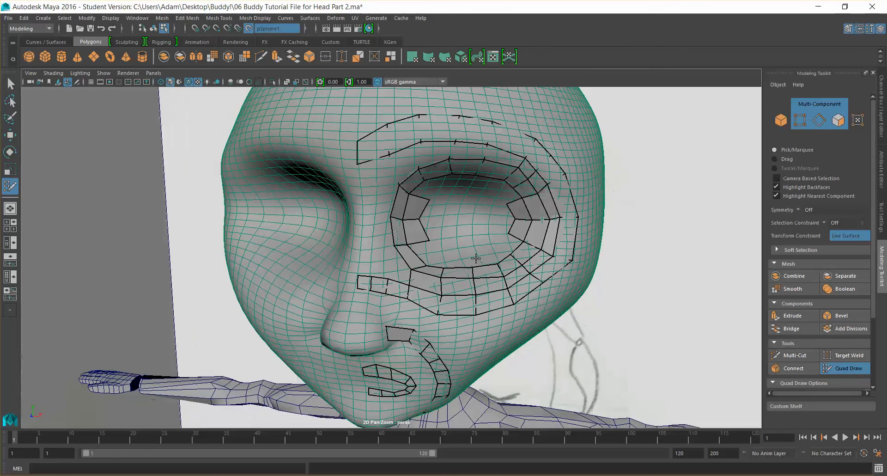
click(451, 253)
click(469, 251)
shift+click(459, 261)
shift+click(481, 259)
mouse_move(484, 257)
alt+mouse_down()
mouse_move(490, 285)
mouse_move(480, 305)
alt+mouse_up()
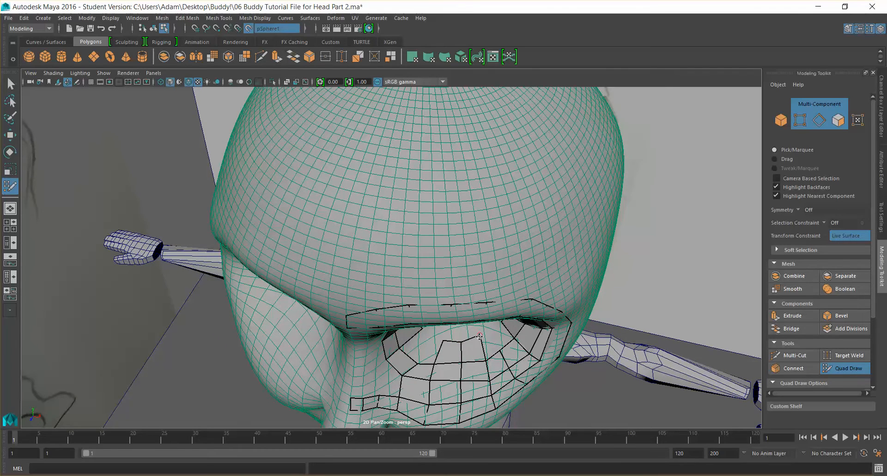
alt+drag(486, 320, 452, 139)
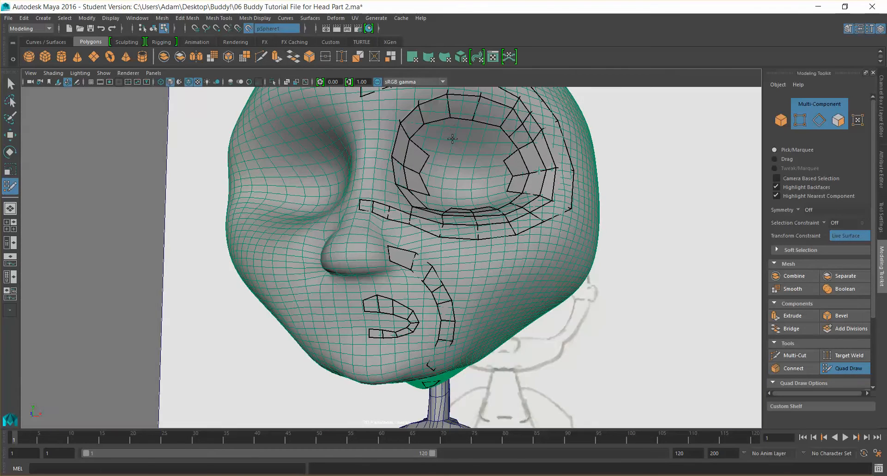
Extend the inner ring of quads across the top and inner corner of the eye
click(482, 145)
shift+click(482, 134)
shift+click(488, 142)
mouse_move(453, 165)
alt+mouse_down()
mouse_move(370, 159)
mouse_move(498, 160)
mouse_move(482, 160)
alt+mouse_up()
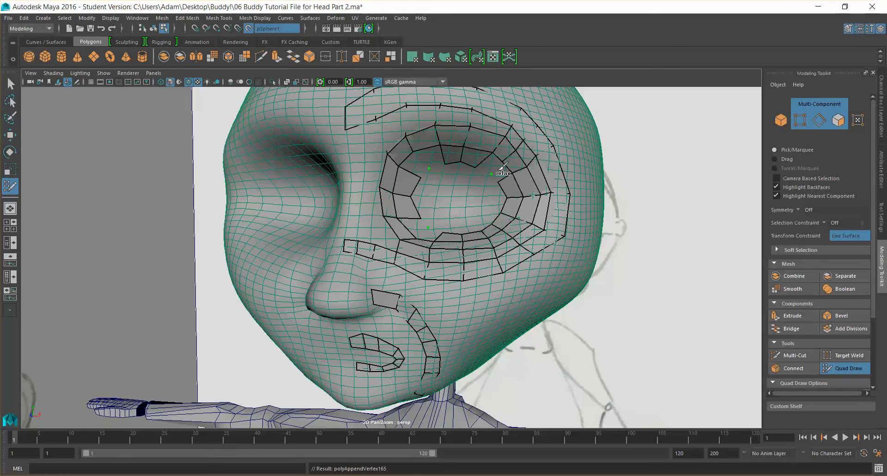
shift+click(489, 163)
shift+click(436, 156)
shift+click(420, 163)
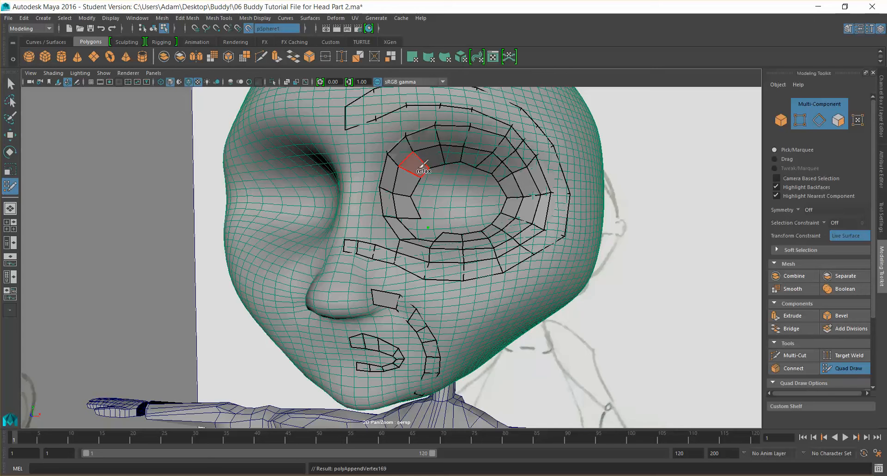
shift+click(429, 235)
Start placing points inside the eye opening and undo the last addition
alt+drag(481, 207, 475, 257)
click(467, 254)
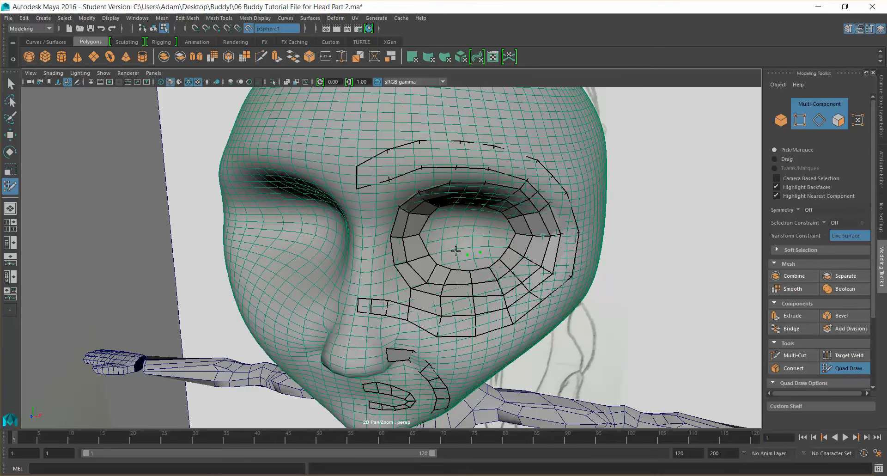
alt+drag(460, 224, 456, 221)
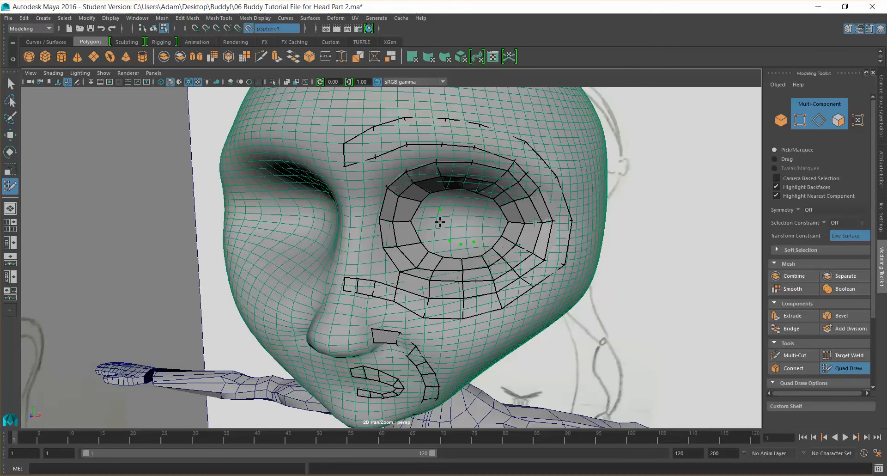
scroll(472, 200, down, 2)
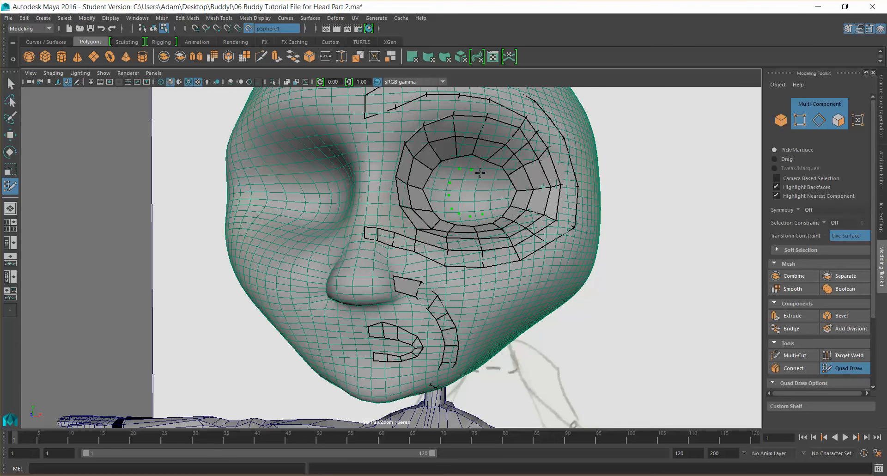
shift+click(501, 189)
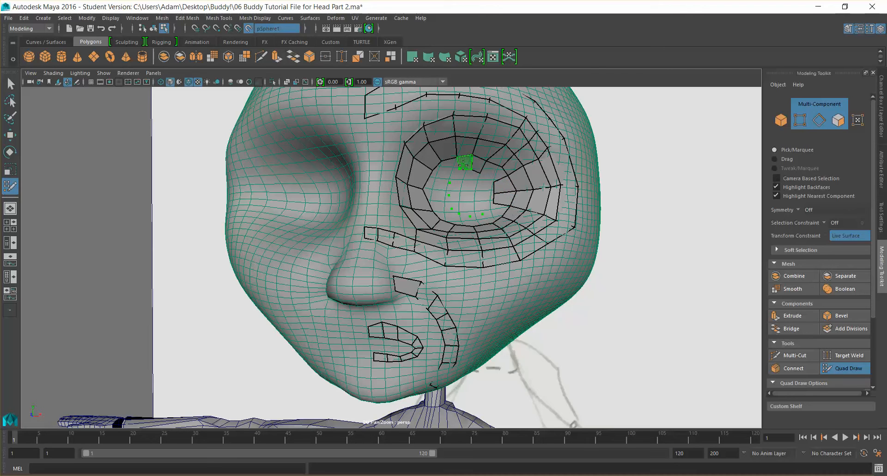
shift+click(437, 182)
shift+click(438, 200)
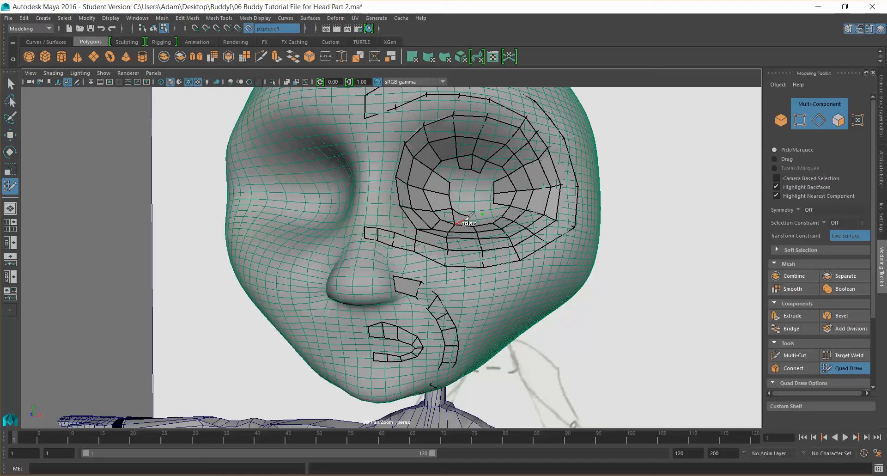
key(ctrl+z)
Fill the eye opening with polygons radiating from a central vertex to the inner eye ring
shift+click(468, 220)
shift+click(481, 221)
alt+drag(539, 223, 538, 250)
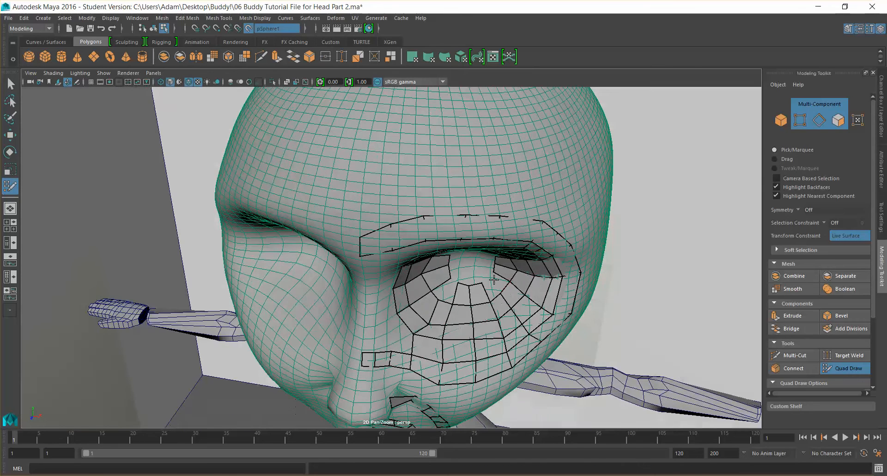
mouse_move(523, 269)
alt+mouse_down()
mouse_move(501, 261)
mouse_move(521, 252)
alt+mouse_up()
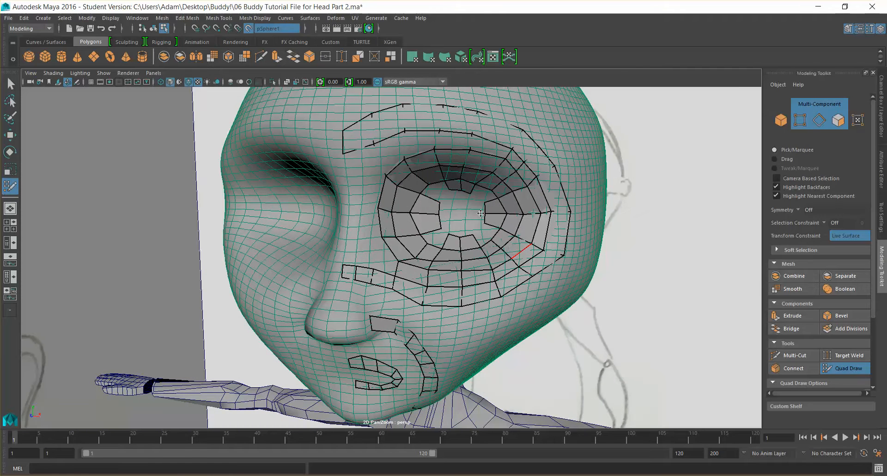
shift+click(458, 201)
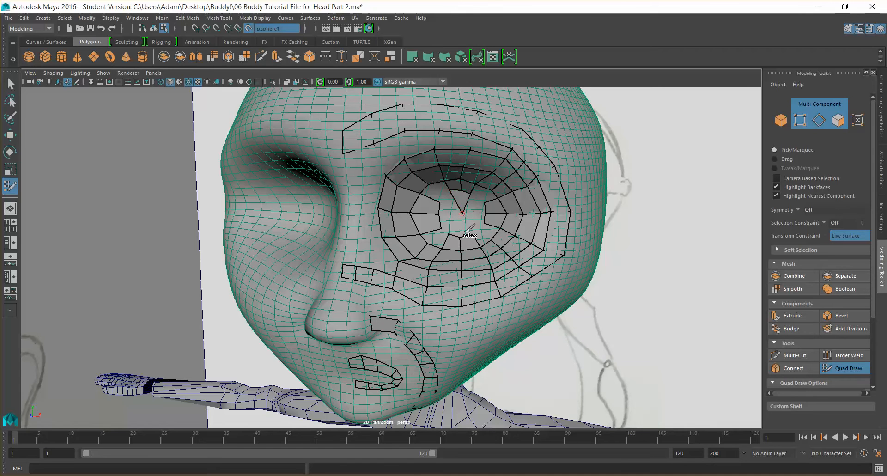
shift+click(457, 228)
shift+click(446, 213)
shift+click(478, 210)
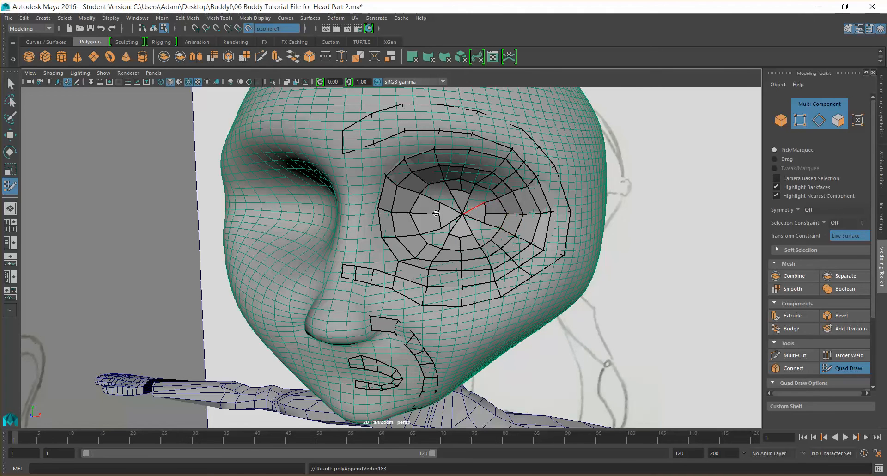
click(442, 197)
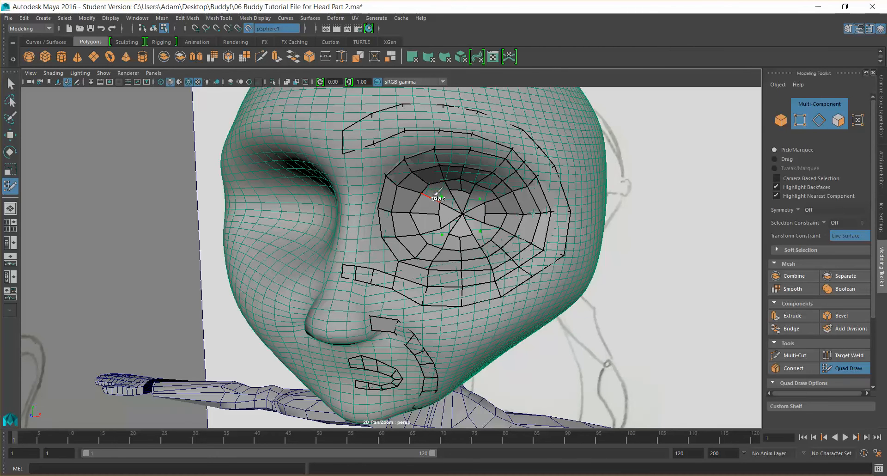
Add a small ring of quads around the centre vertex inside the eye opening
scroll(435, 192, up, 3)
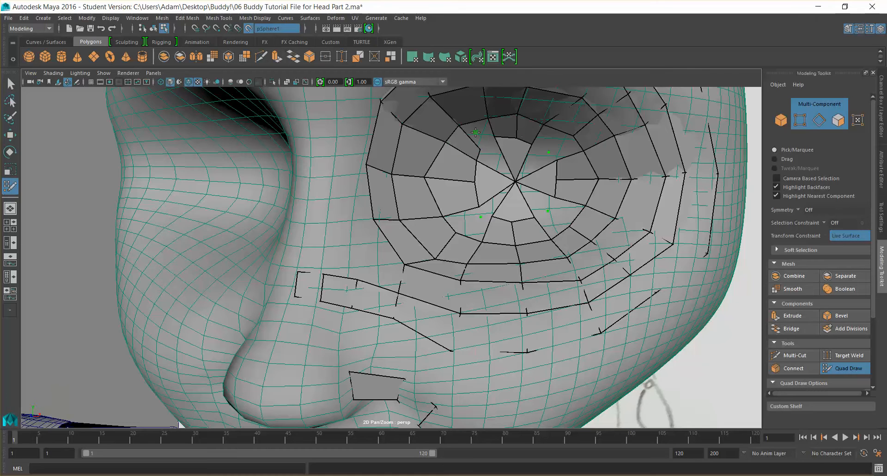
shift+click(555, 139)
shift+click(552, 139)
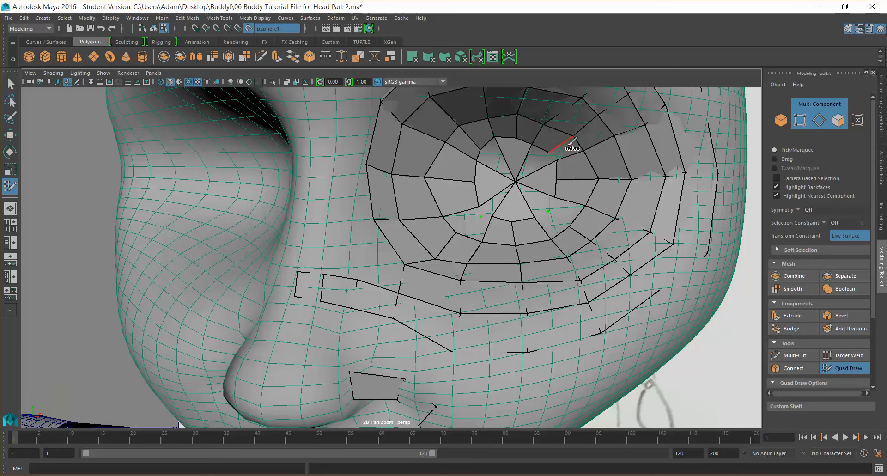
shift+click(593, 185)
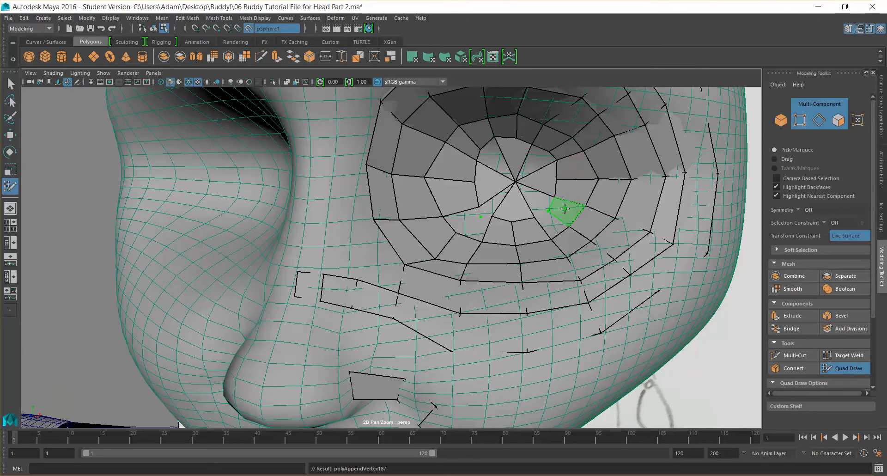
shift+click(538, 227)
shift+click(474, 223)
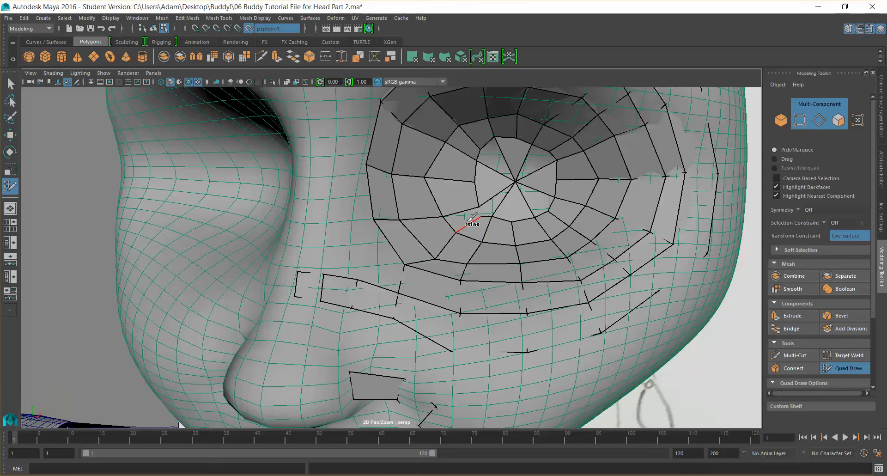
shift+click(464, 216)
shift+click(492, 203)
shift+click(491, 157)
shift+click(535, 159)
shift+click(541, 200)
mouse_move(542, 199)
shift+mouse_down()
mouse_move(496, 200)
mouse_move(492, 172)
mouse_move(511, 149)
mouse_move(548, 171)
mouse_move(557, 147)
mouse_move(531, 125)
mouse_move(493, 125)
shift+mouse_up()
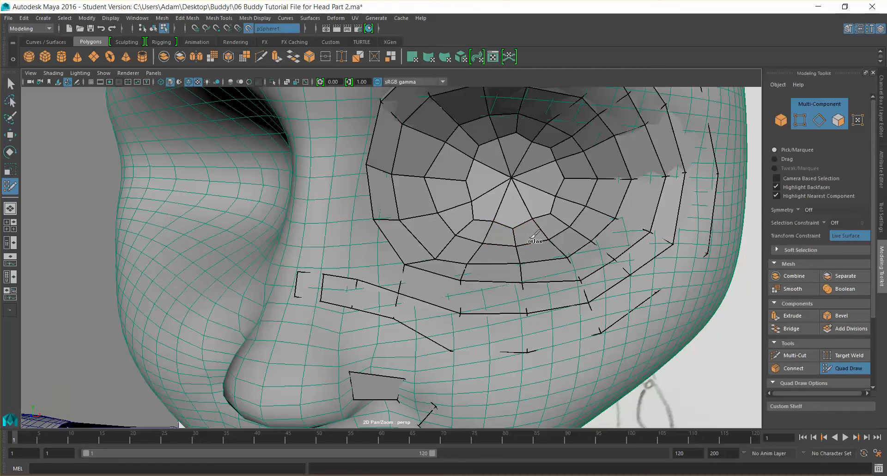
Fill quads between the mouth corner loop and the cheek strip beside the mouth
scroll(540, 235, down, 3)
alt+drag(581, 230, 511, 230)
alt+drag(456, 228, 374, 240)
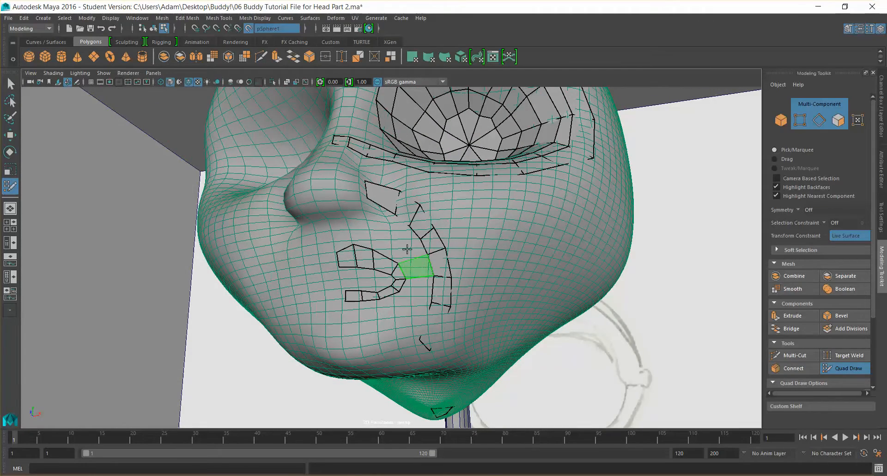
shift+click(416, 285)
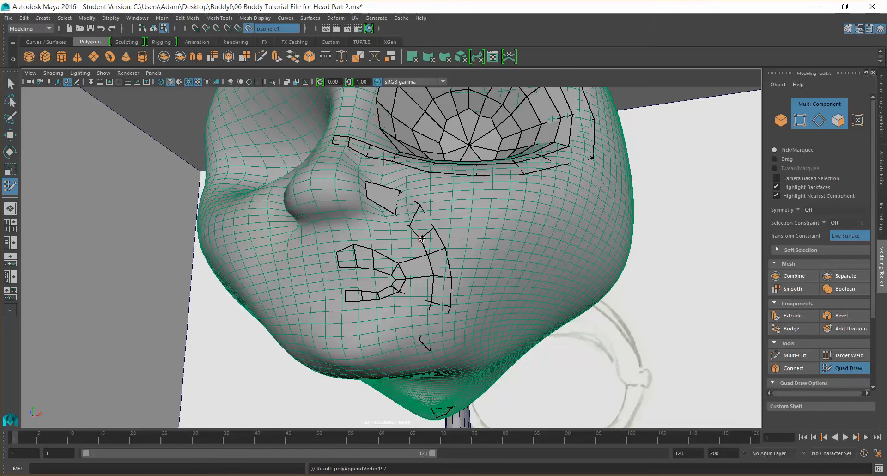
click(417, 238)
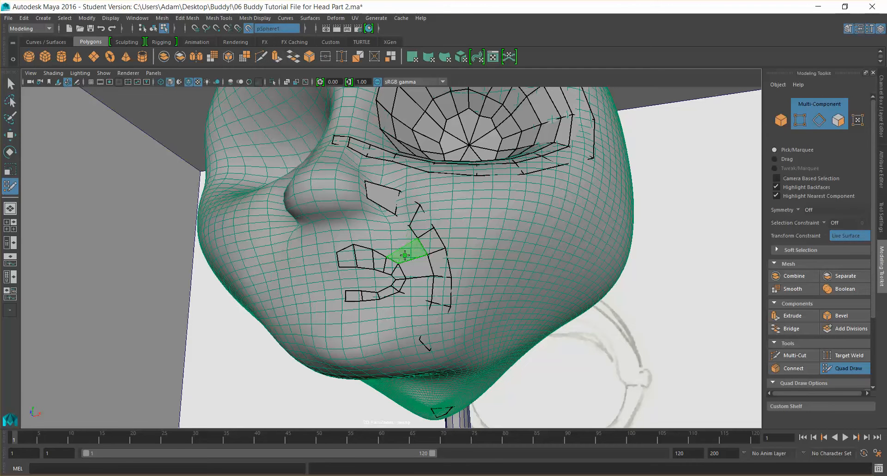
shift+click(402, 256)
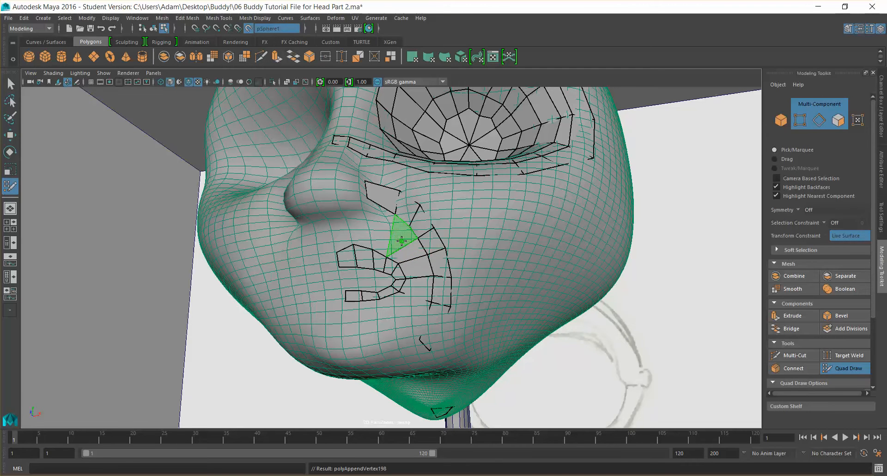
drag(403, 219, 397, 218)
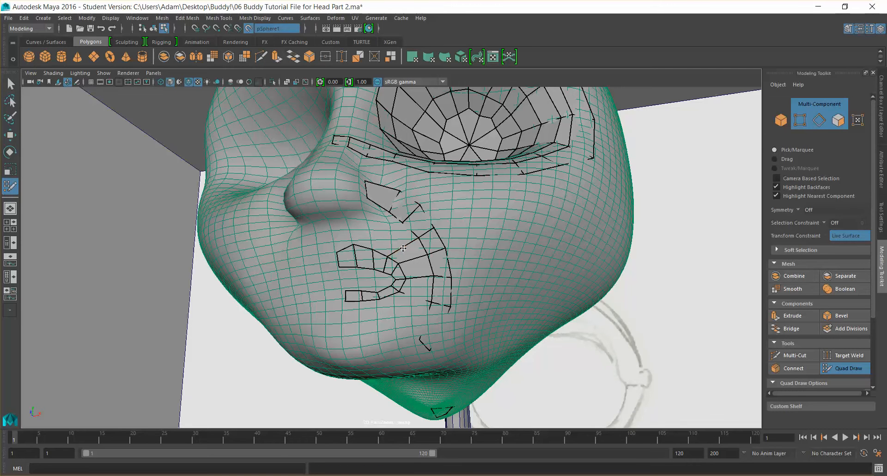
Add quads connecting the mouth corner loop up toward the nose-side strip
ctrl+click(379, 253)
drag(373, 256, 366, 254)
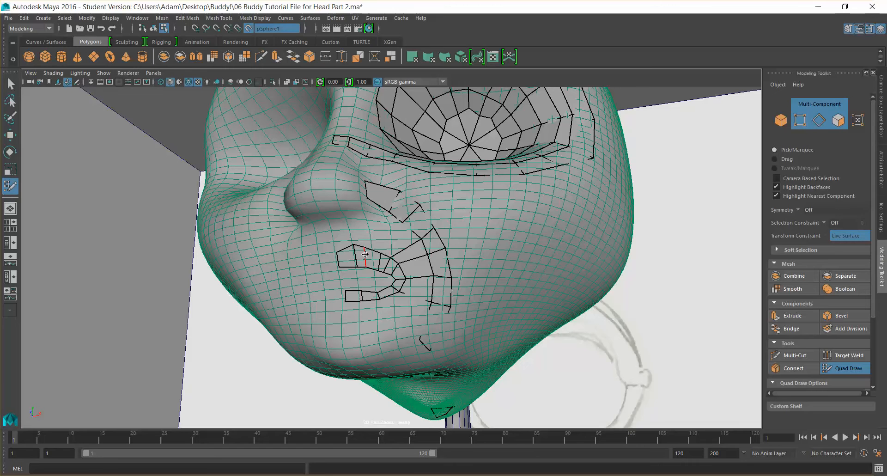
shift+click(398, 244)
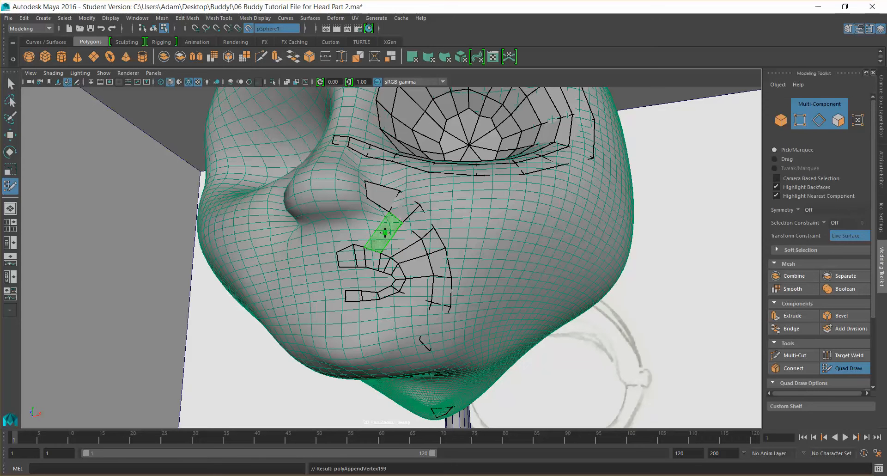
ctrl+click(345, 255)
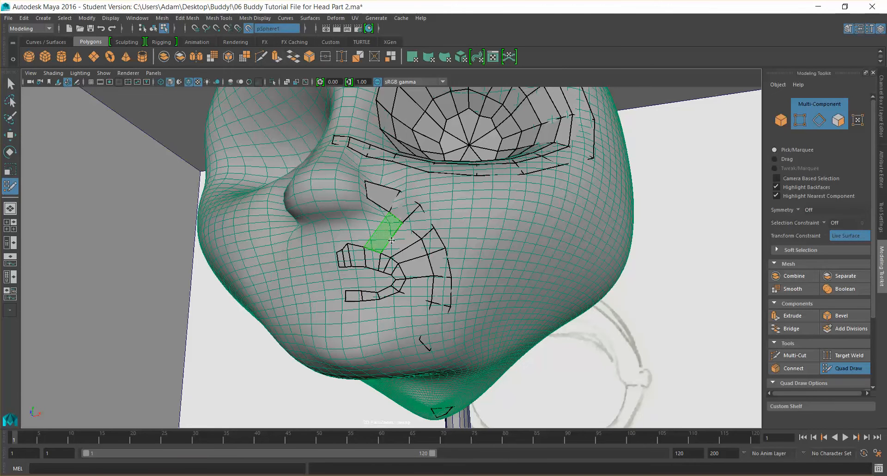
shift+click(359, 253)
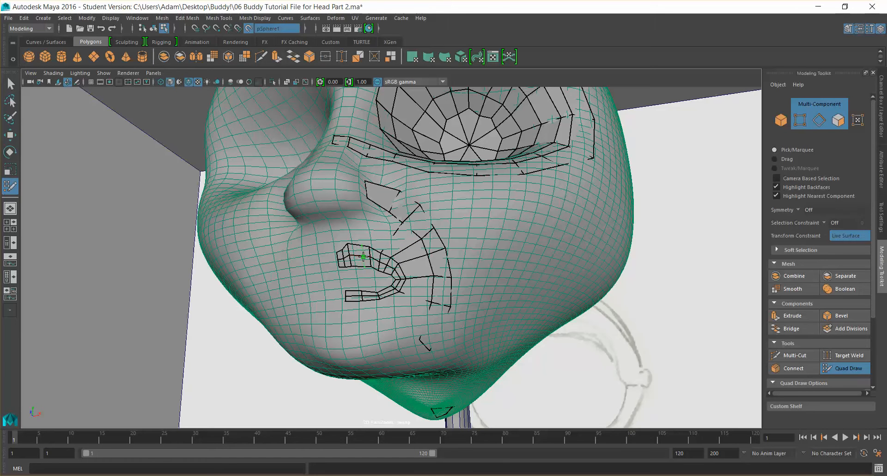
ctrl+click(358, 245)
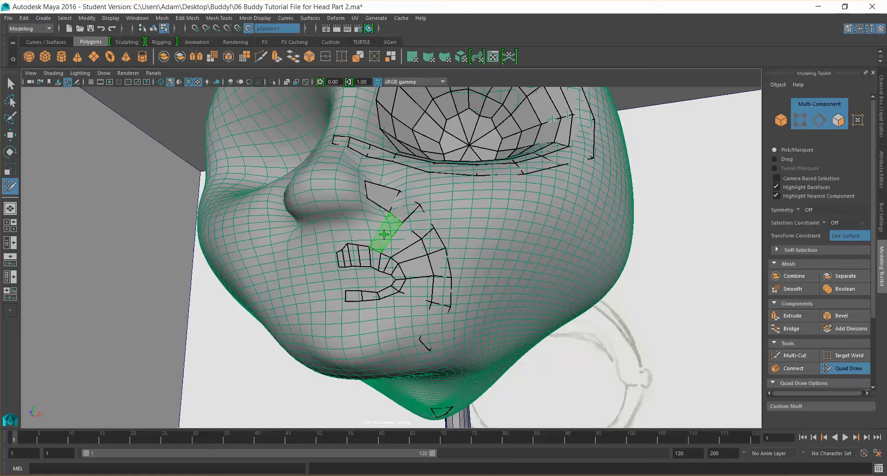
shift+click(385, 234)
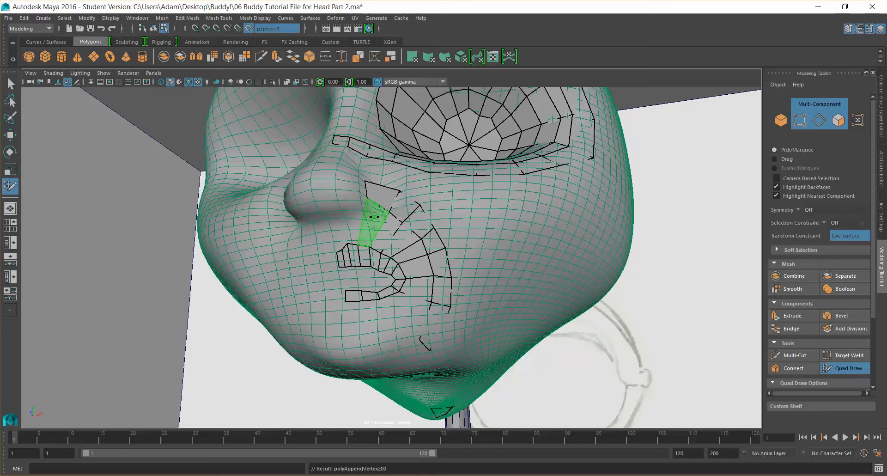
Place points and fill quads across the cheek between the mouth area and the eye ring
mouse_move(403, 253)
alt+mouse_down()
mouse_move(417, 258)
mouse_move(348, 216)
alt+mouse_up()
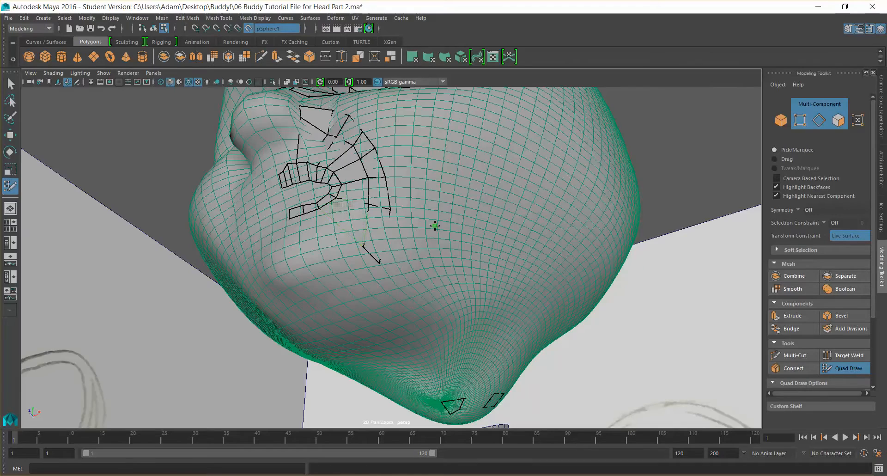
alt+drag(438, 226, 538, 198)
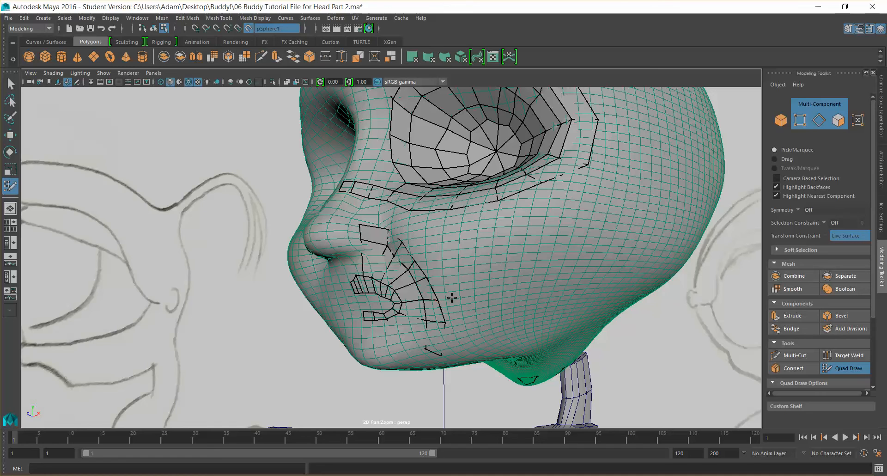
alt+drag(444, 286, 453, 270)
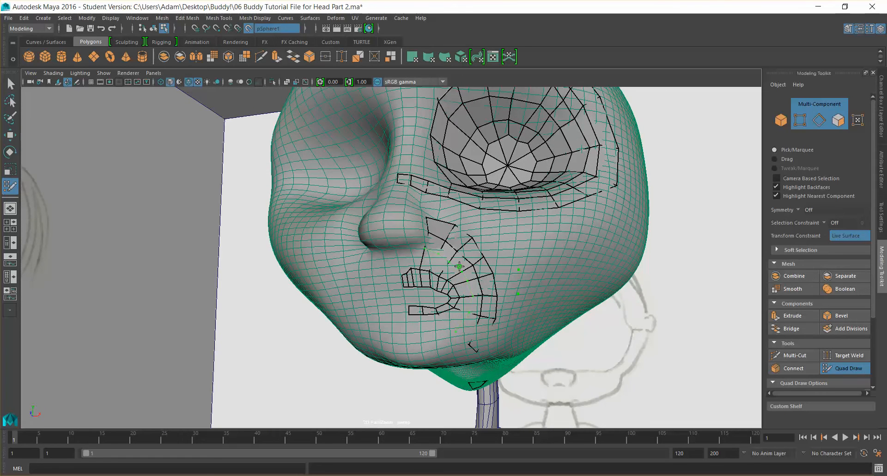
mouse_move(530, 278)
alt+mouse_down()
mouse_move(494, 279)
mouse_move(484, 254)
alt+mouse_up()
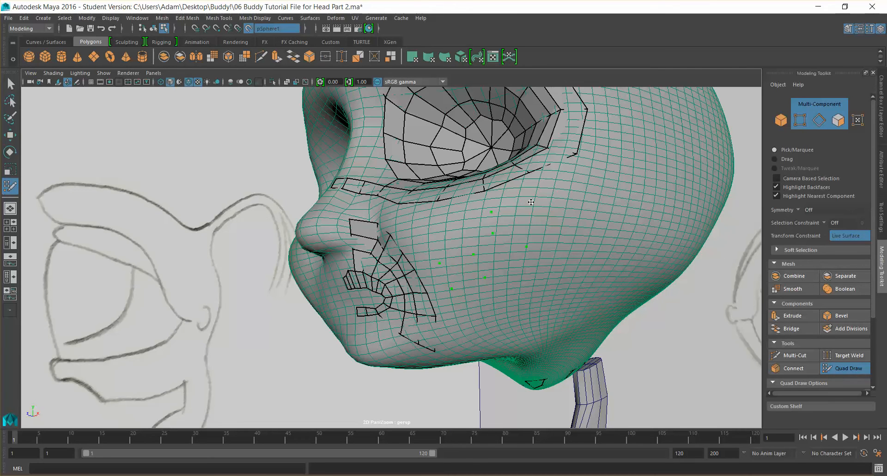
scroll(527, 201, up, 5)
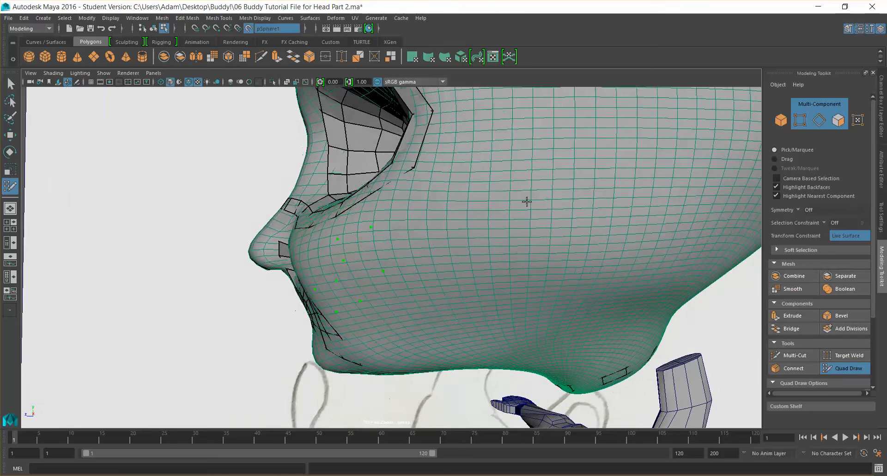
alt+drag(535, 202, 530, 198)
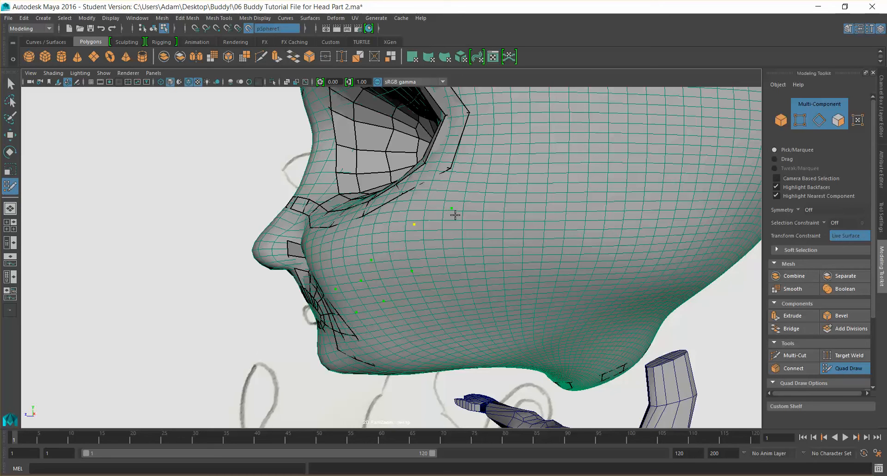
click(418, 225)
click(406, 254)
ctrl+shift+click(449, 268)
click(444, 260)
click(403, 286)
alt+drag(449, 211, 471, 216)
shift+click(530, 229)
shift+click(518, 267)
shift+click(480, 289)
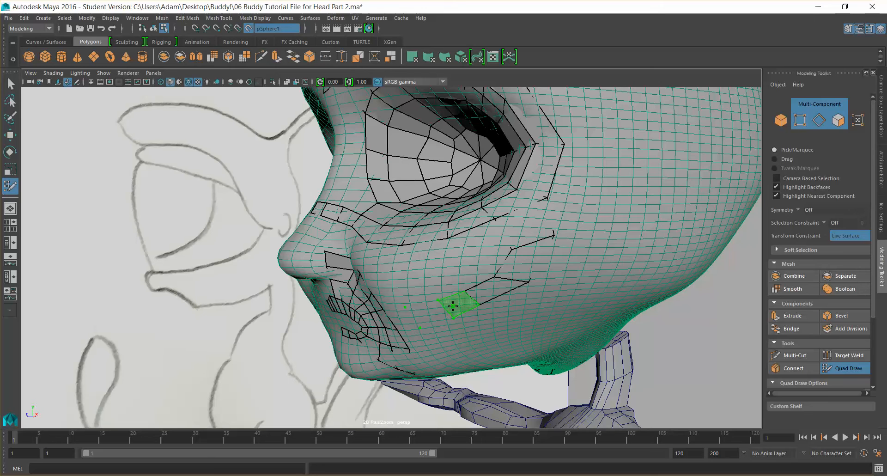
Add more quads on the lower cheek and extend an edge toward the side of the face
shift+click(439, 310)
shift+click(409, 316)
mouse_move(499, 310)
alt+mouse_down()
mouse_move(555, 307)
mouse_move(505, 308)
alt+mouse_up()
drag(570, 214, 582, 215)
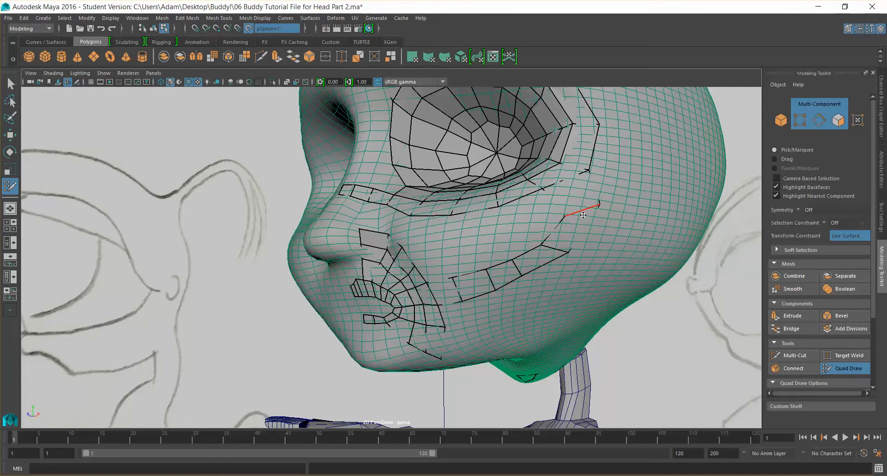
mouse_move(525, 241)
alt+mouse_down()
mouse_move(529, 285)
mouse_move(545, 235)
mouse_move(531, 240)
mouse_move(545, 215)
alt+mouse_up()
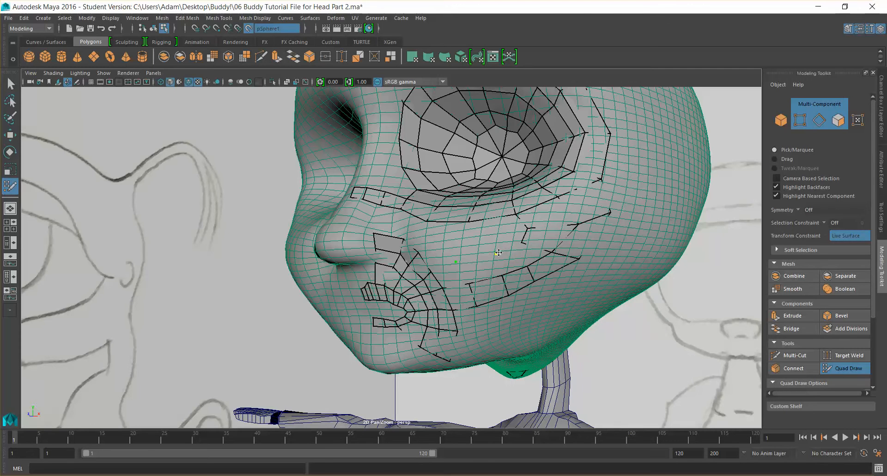
Extend a strip of quads across the cheek below the eye ring toward the jaw
shift+click(530, 251)
click(484, 259)
shift+click(483, 267)
shift+click(480, 267)
shift+click(443, 275)
mouse_move(557, 283)
alt+mouse_down()
mouse_move(508, 287)
mouse_move(563, 286)
mouse_move(596, 301)
mouse_move(581, 287)
mouse_move(531, 281)
mouse_move(565, 293)
mouse_move(514, 258)
alt+mouse_up()
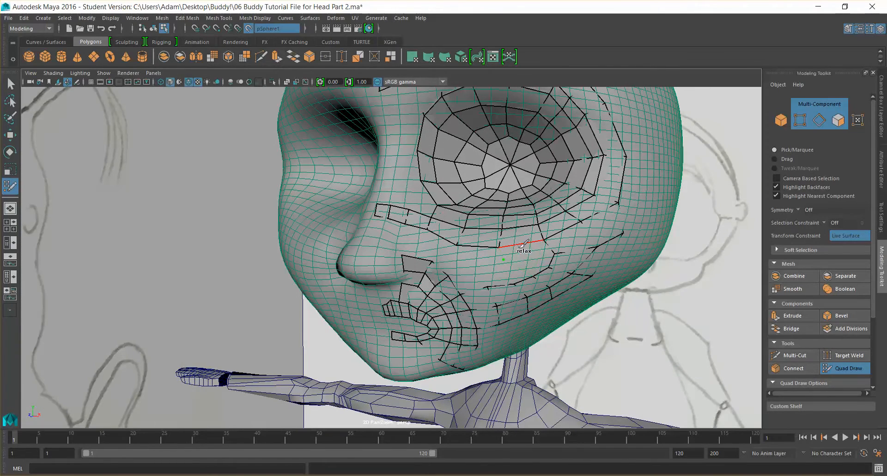
alt+drag(538, 246, 540, 275)
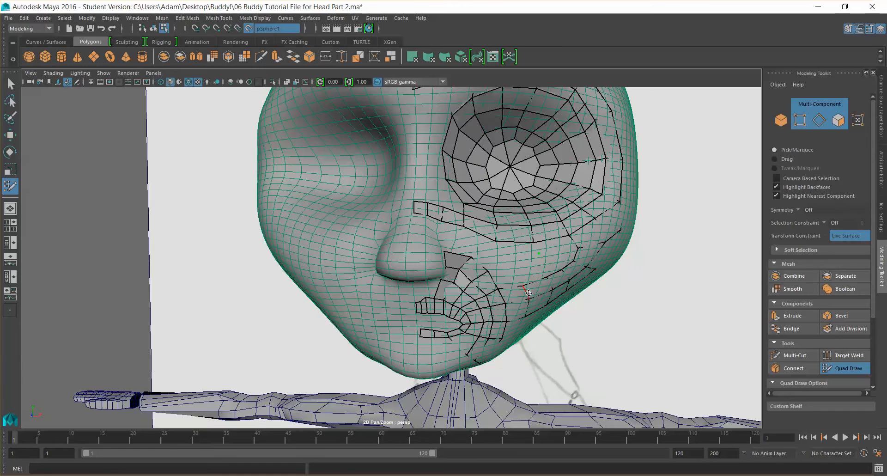
Fill a quad on the side of the nose just below the eye ring
mouse_move(504, 291)
alt+mouse_down()
mouse_move(488, 288)
mouse_move(452, 212)
alt+mouse_up()
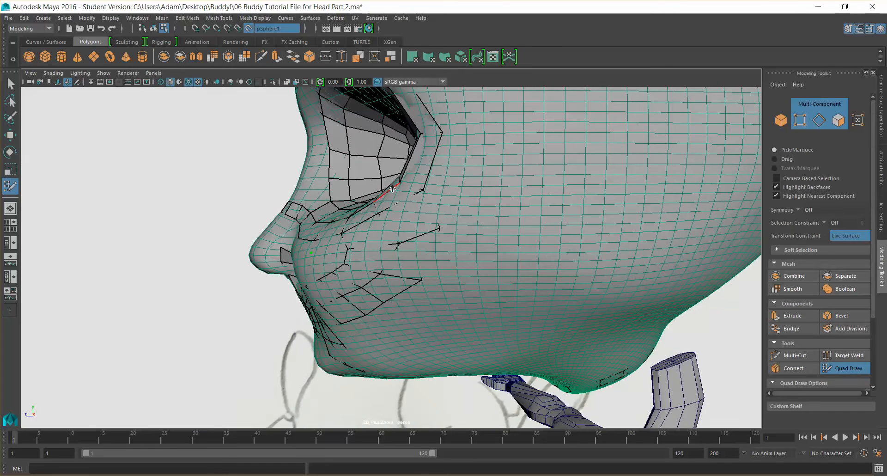
mouse_move(346, 280)
alt+mouse_down()
mouse_move(450, 284)
mouse_move(506, 272)
mouse_move(439, 239)
alt+mouse_up()
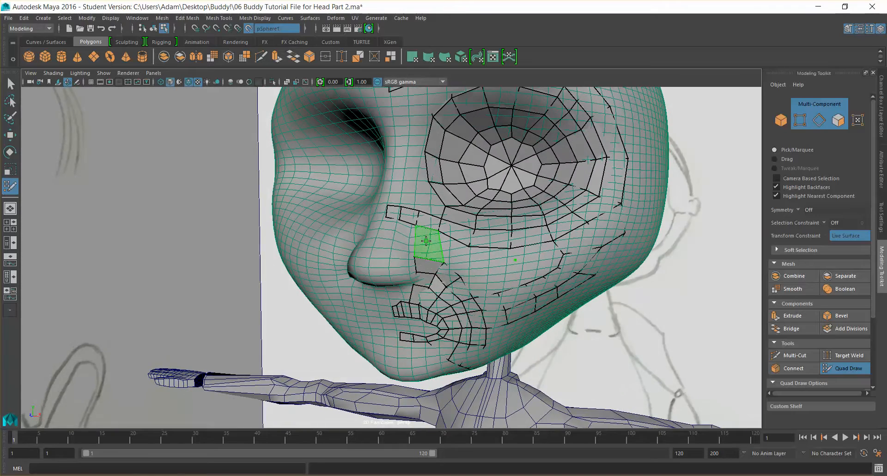
alt+drag(404, 268, 423, 272)
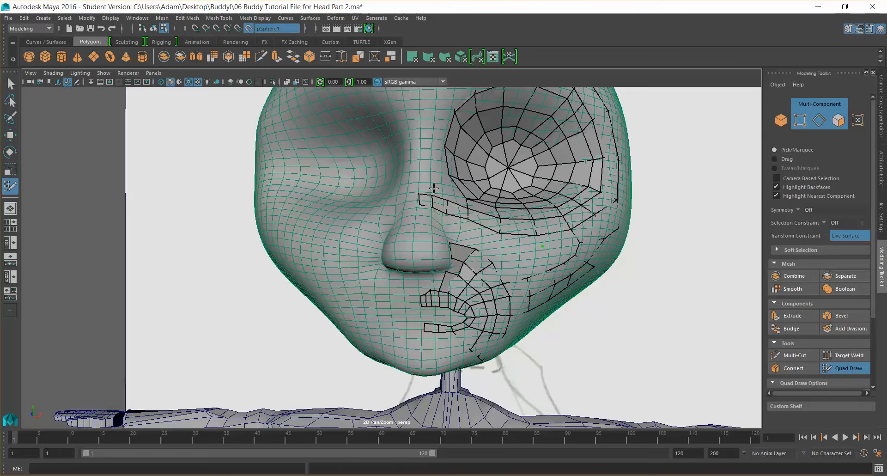
alt+drag(428, 274, 428, 269)
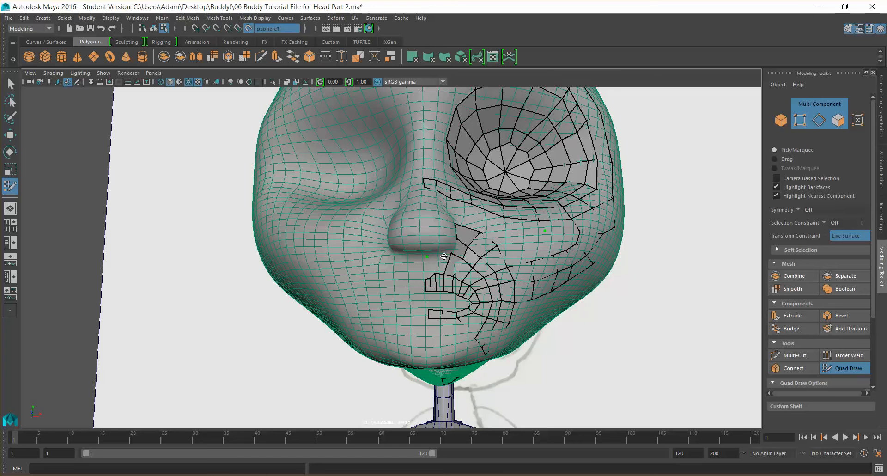
Place points along the nose crease and fill two quads joining the nose-side strip to the eye ring
scroll(448, 258, up, 9)
alt+drag(467, 263, 468, 258)
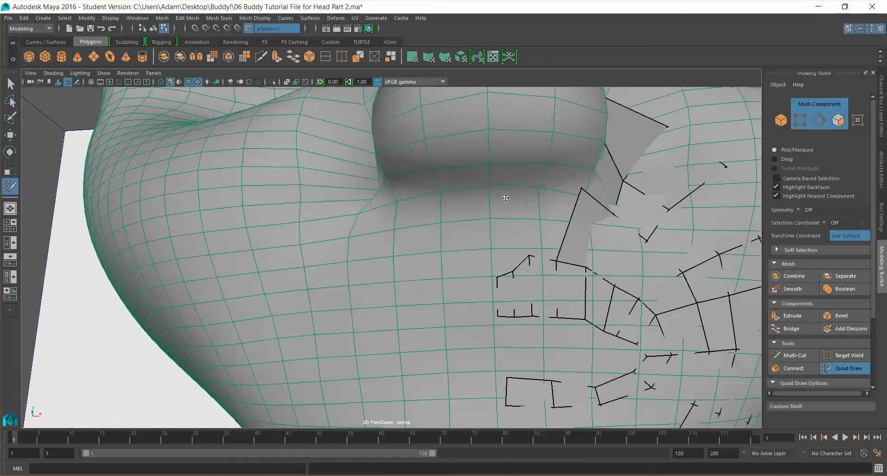
click(492, 202)
shift+click(501, 254)
drag(503, 235, 506, 191)
mouse_move(492, 237)
mouse_down()
mouse_move(493, 195)
mouse_move(511, 198)
mouse_up()
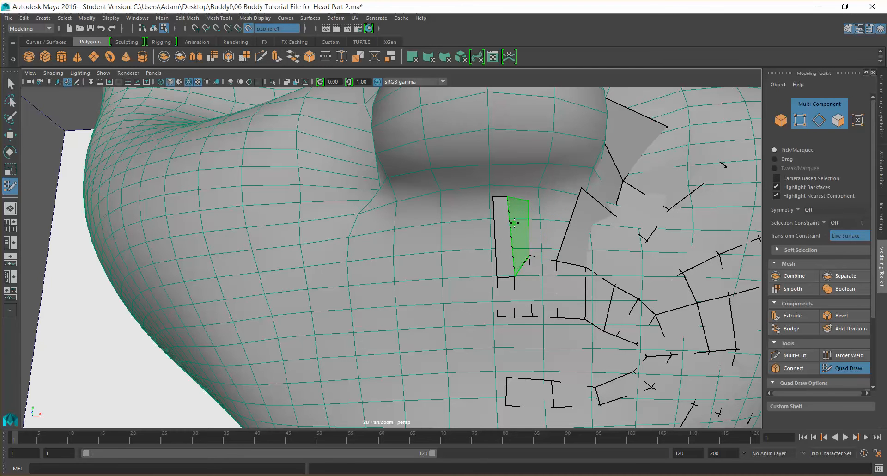
shift+click(515, 223)
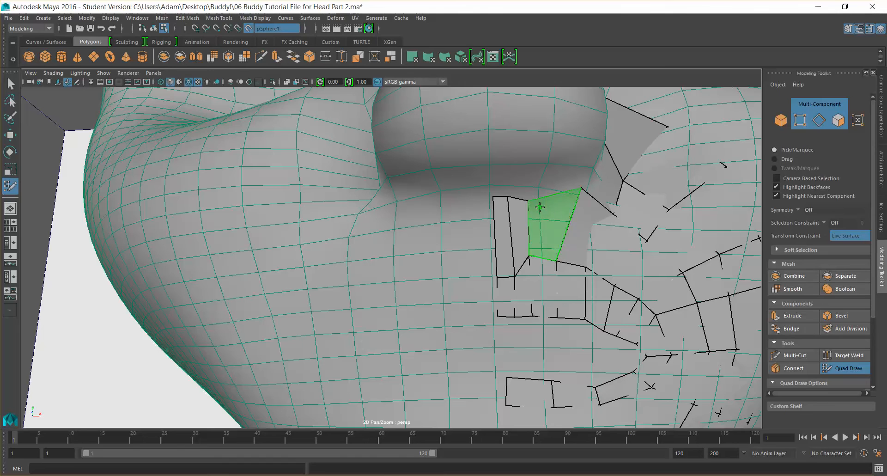
shift+click(539, 206)
Fill another quad between the nose-side strip and the lower eye ring
alt+drag(544, 212, 530, 265)
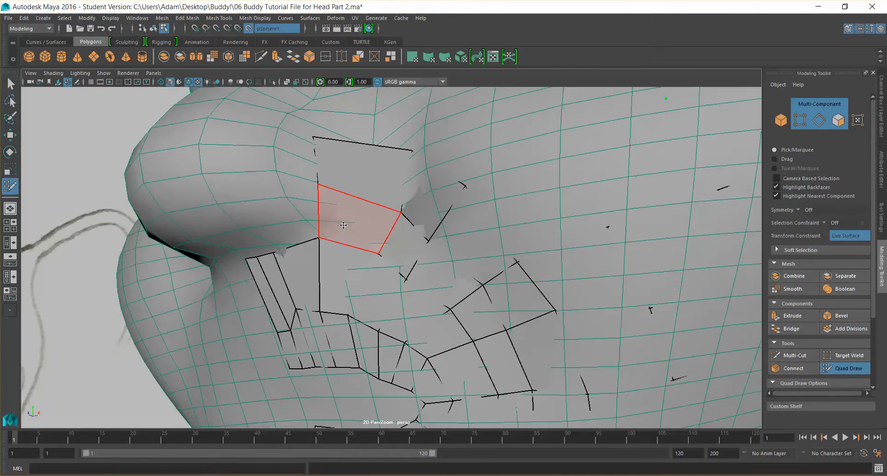
alt+drag(343, 223, 456, 266)
alt+drag(395, 252, 434, 180)
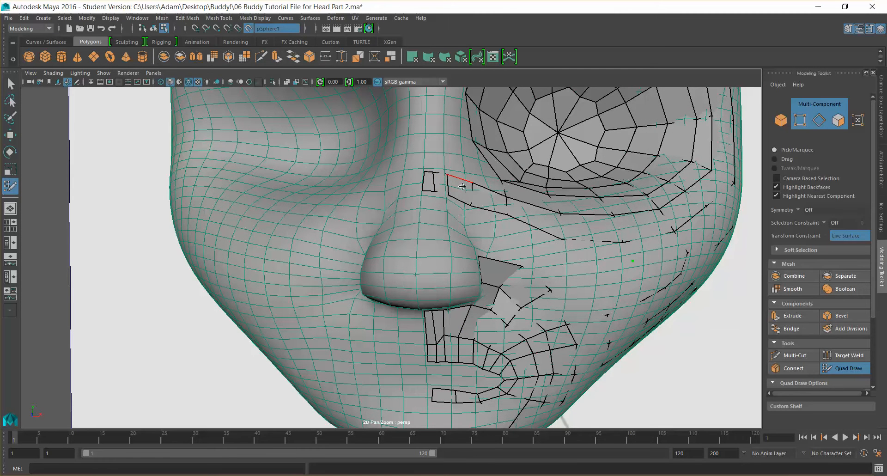
shift+click(495, 228)
Fill the next quad beside it, continuing the strip outward onto the cheek
alt+drag(546, 251, 513, 277)
drag(428, 217, 385, 207)
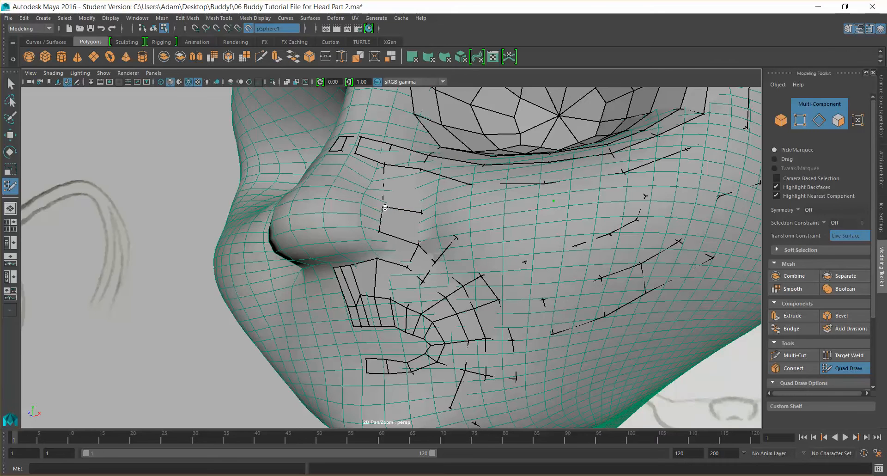
alt+drag(459, 215, 499, 247)
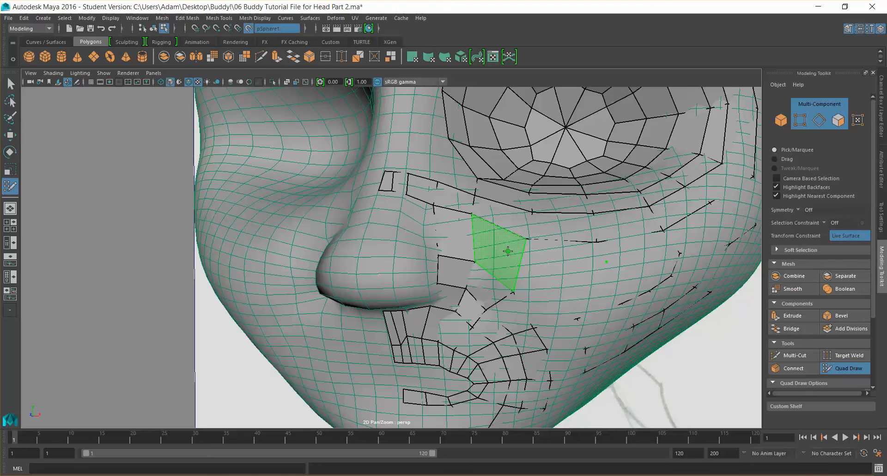
mouse_move(570, 281)
alt+mouse_down()
mouse_move(531, 263)
mouse_move(552, 268)
alt+mouse_up()
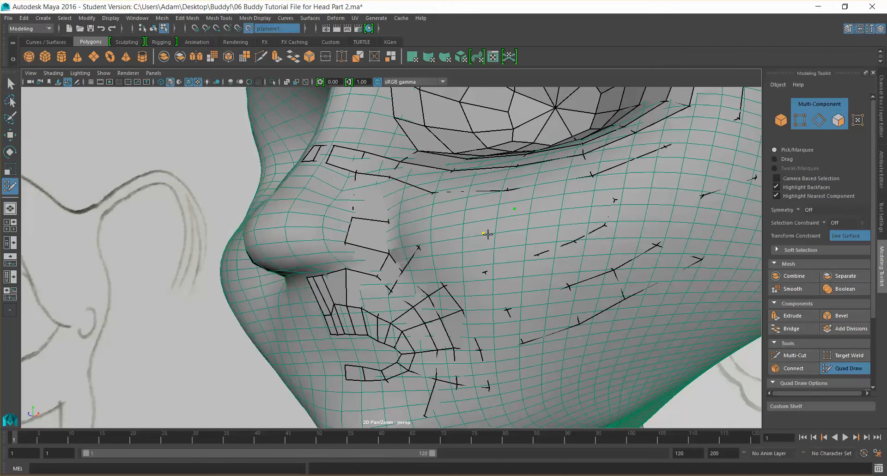
Fill quads on the outer cheek where the strip meets the eye ring's edge
alt+drag(547, 241, 505, 271)
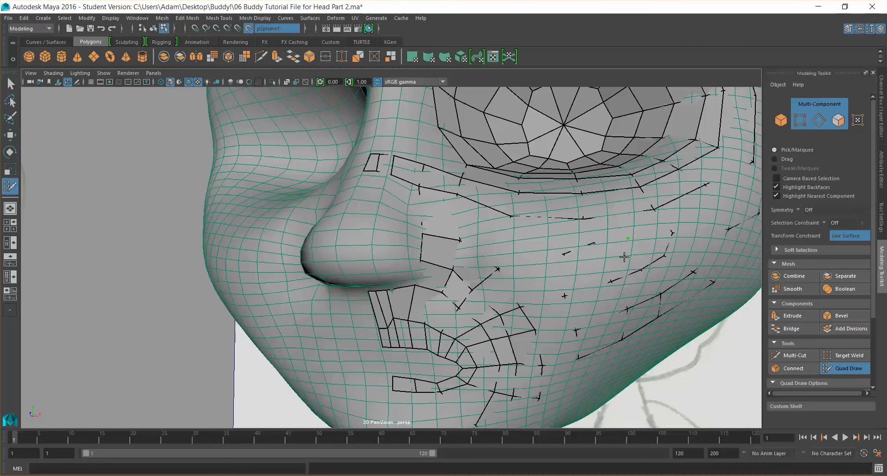
shift+click(652, 248)
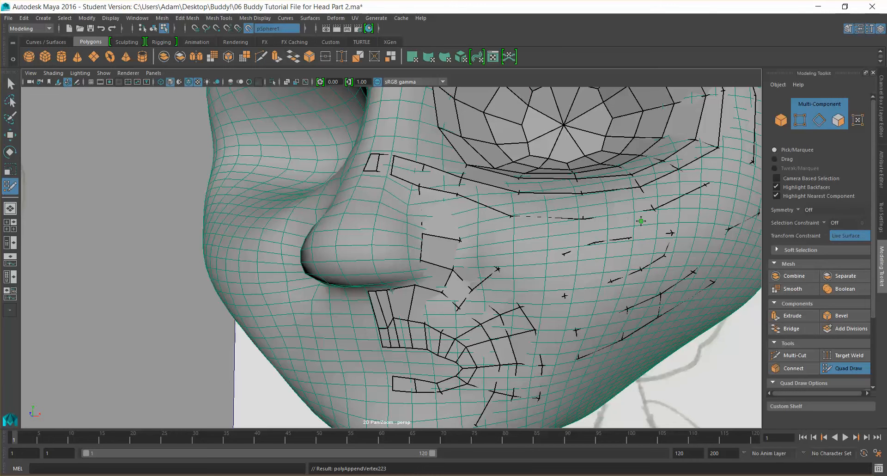
drag(616, 237, 606, 238)
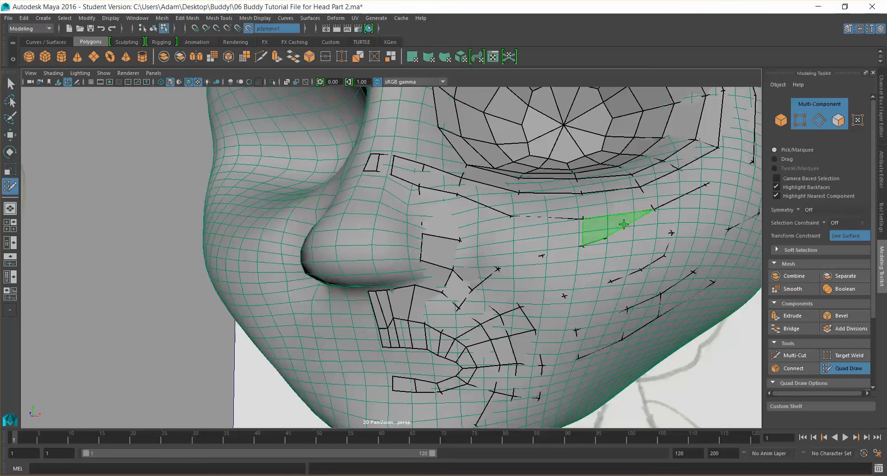
shift+click(634, 222)
Place a row of new points down the middle of the cheek toward the jaw
alt+drag(683, 259, 628, 266)
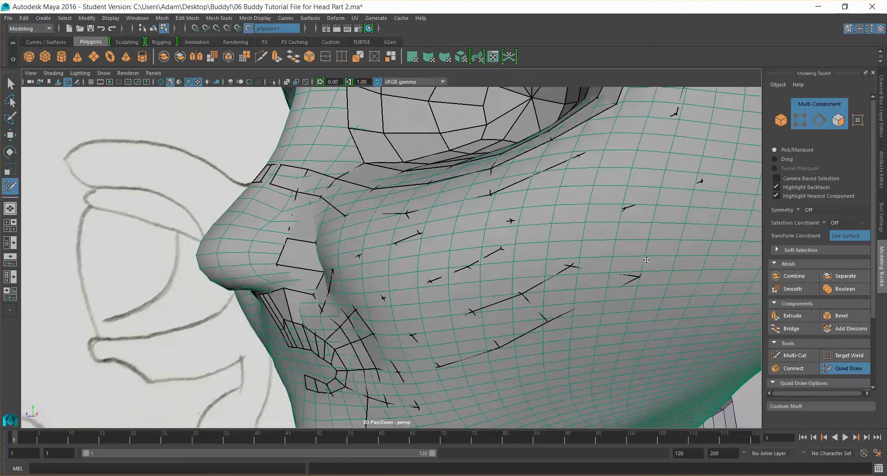
scroll(628, 267, down, 5)
scroll(628, 266, down, 8)
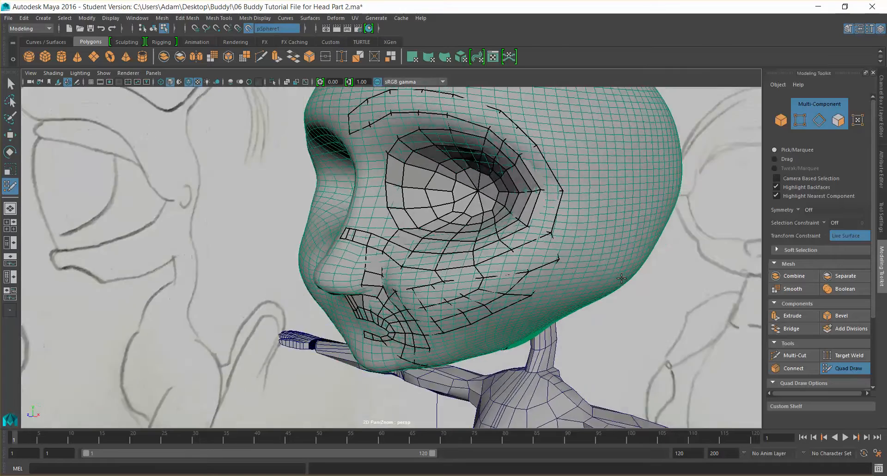
alt+drag(594, 288, 513, 278)
click(423, 266)
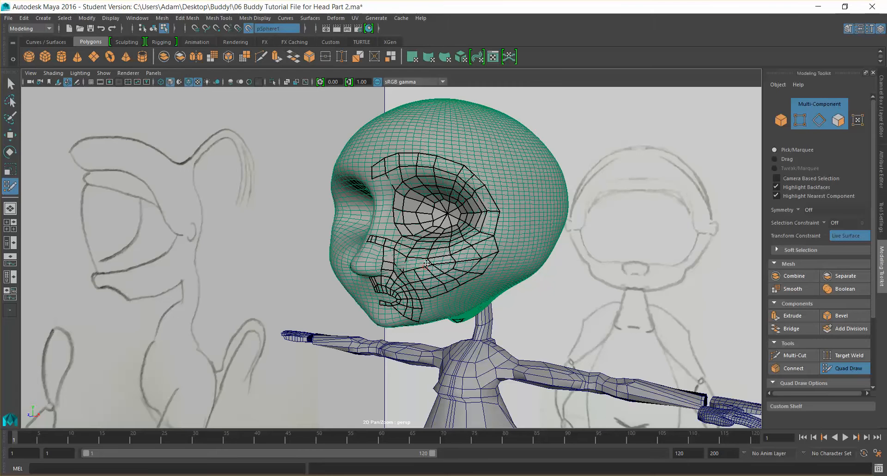
scroll(427, 263, up, 3)
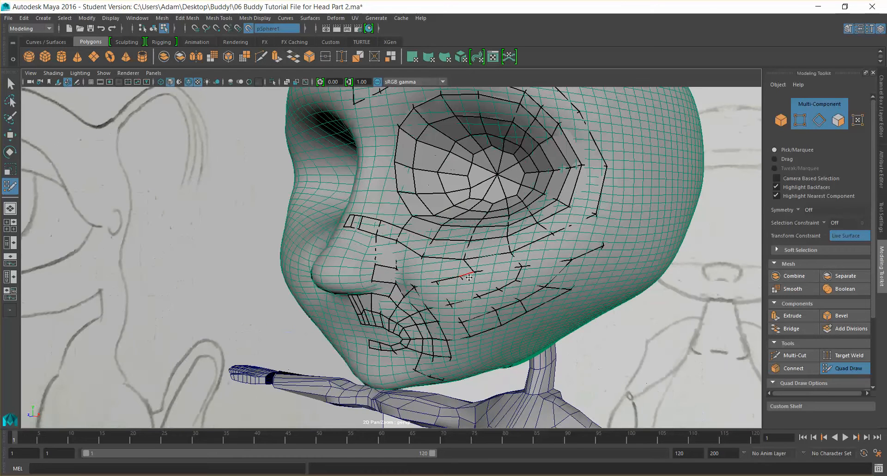
ctrl+click(429, 277)
shift+click(429, 274)
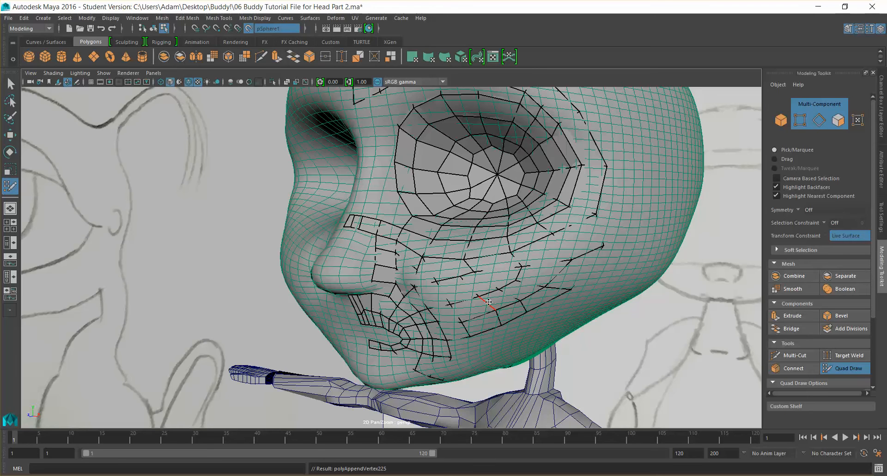
ctrl+shift+click(468, 285)
ctrl+shift+click(488, 303)
ctrl+shift+click(500, 319)
Add more points and fill quads across the mid-cheek below the eye ring
ctrl+shift+click(468, 277)
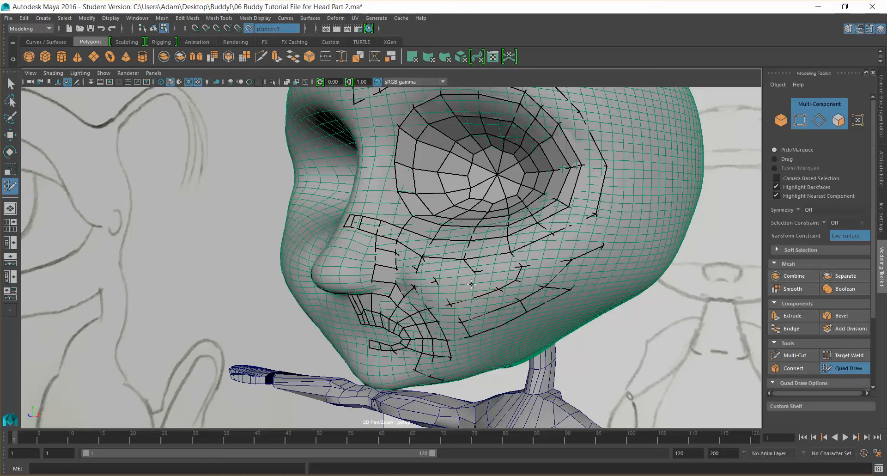
ctrl+shift+click(481, 301)
ctrl+shift+click(468, 299)
ctrl+shift+click(497, 317)
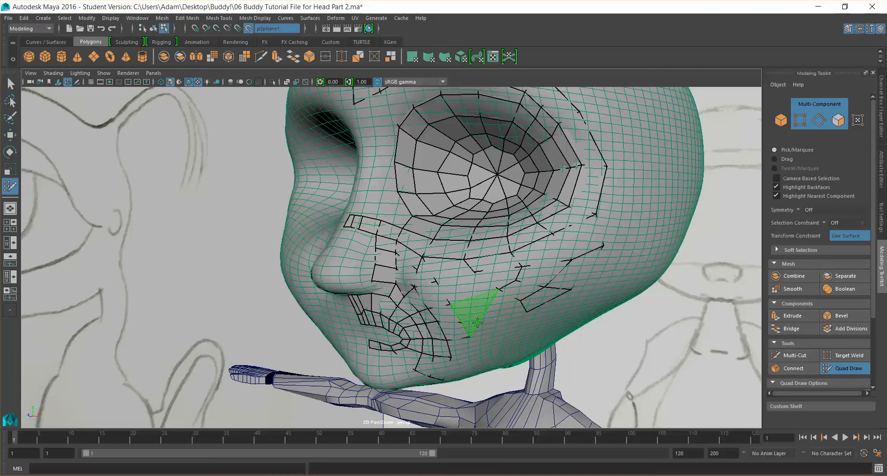
mouse_move(521, 308)
alt+mouse_down()
mouse_move(431, 260)
mouse_move(390, 284)
mouse_move(477, 265)
alt+mouse_up()
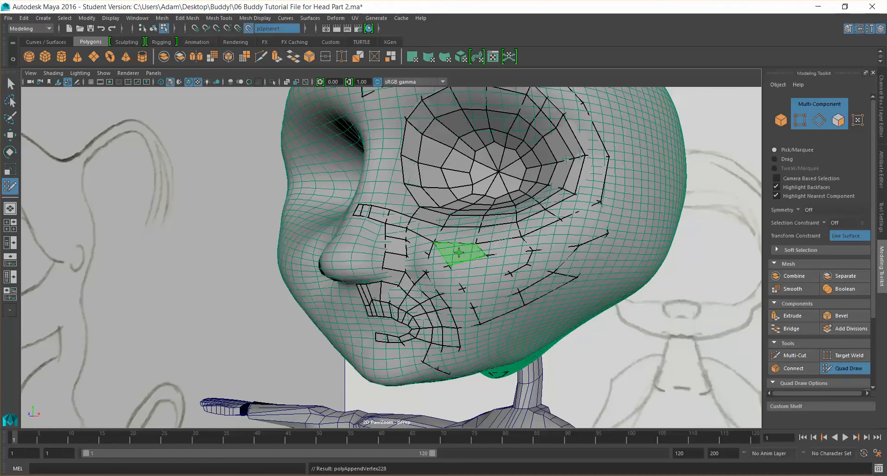
mouse_move(458, 253)
alt+mouse_down()
mouse_move(550, 294)
mouse_move(542, 272)
mouse_move(536, 277)
mouse_move(551, 292)
mouse_move(573, 293)
alt+mouse_up()
alt+right_drag(638, 299, 600, 303)
alt+drag(599, 303, 501, 303)
alt+right_drag(501, 302, 534, 305)
alt+drag(534, 305, 443, 259)
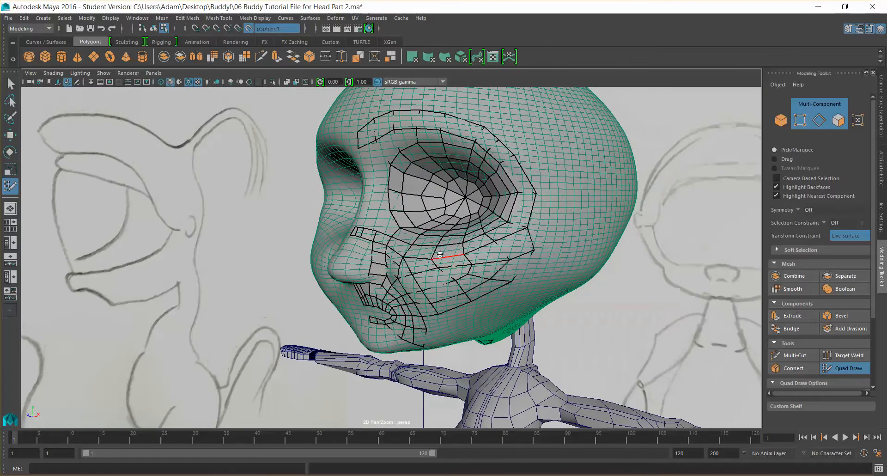
Fill a quad on the cheek beneath the nose-side strip
mouse_move(508, 233)
alt+mouse_down()
mouse_move(505, 247)
mouse_move(501, 234)
alt+mouse_up()
alt+right_drag(501, 234, 517, 235)
mouse_move(516, 235)
alt+mouse_down()
mouse_move(585, 246)
mouse_move(582, 232)
alt+mouse_up()
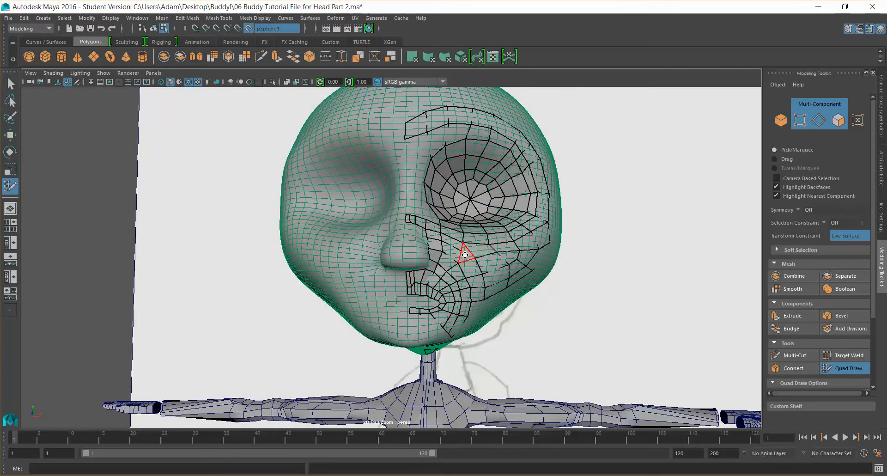
alt+right_drag(465, 253, 492, 248)
alt+drag(492, 247, 472, 242)
ctrl+shift+click(477, 244)
alt+drag(464, 242, 426, 262)
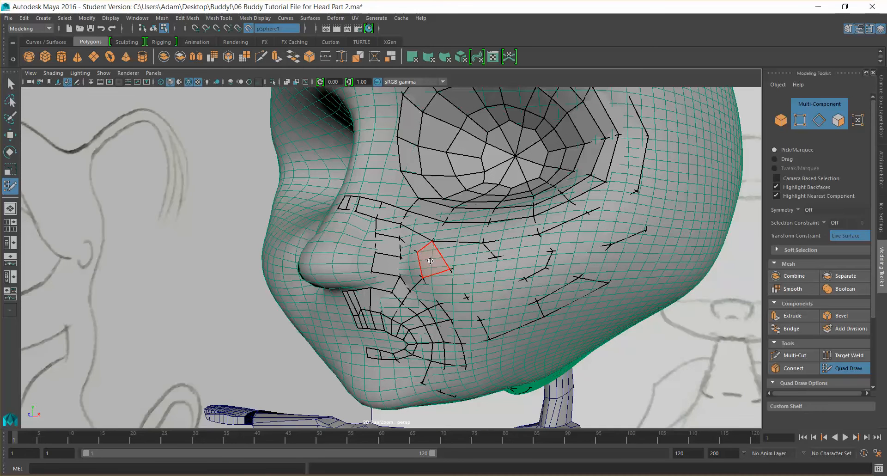
ctrl+shift+click(431, 273)
Undo the last two quad edits on the cheek
mouse_move(446, 254)
alt+mouse_down()
mouse_move(547, 266)
mouse_move(535, 263)
alt+mouse_up()
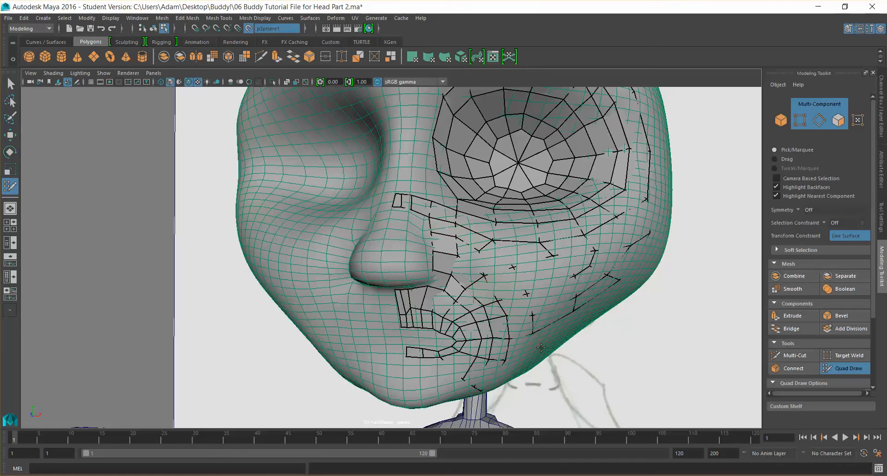
alt+drag(540, 335, 495, 331)
mouse_move(566, 238)
alt+mouse_down()
mouse_move(471, 236)
mouse_move(543, 252)
mouse_move(504, 260)
mouse_move(501, 245)
alt+mouse_up()
scroll(538, 252, down, 4)
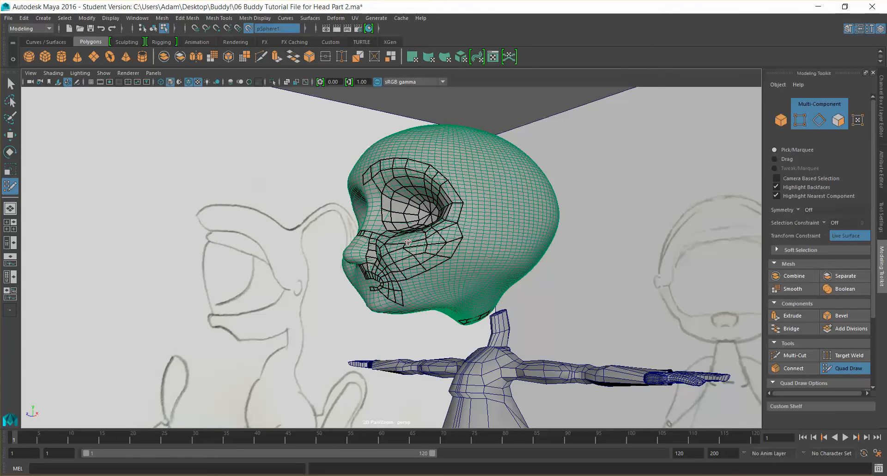
scroll(425, 244, up, 2)
alt+drag(425, 246, 412, 255)
key(ctrl+z)
key(ctrl+z)
alt+drag(409, 263, 410, 256)
key(super)
key(super)
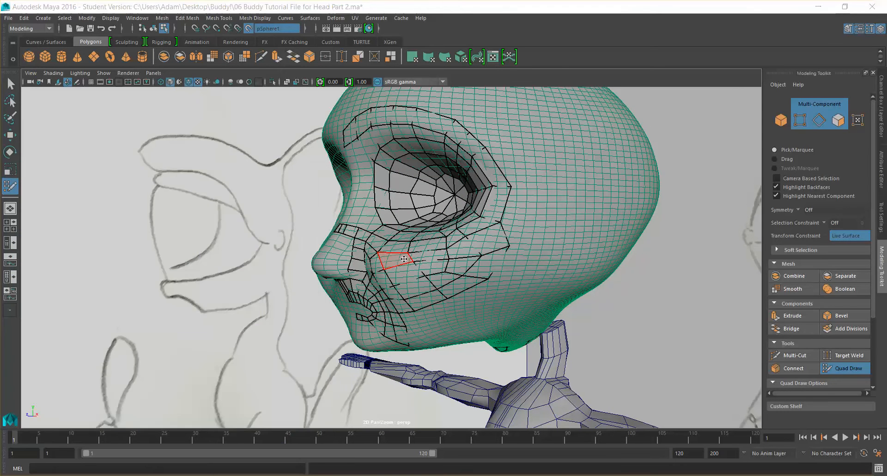
key(super)
key(super)
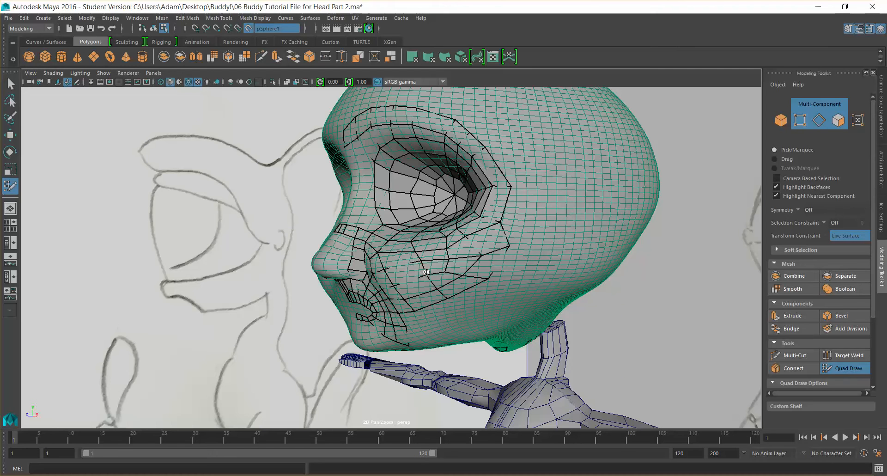
Orbit around the head to inspect the cheek retopology from several angles
alt+drag(427, 271, 517, 275)
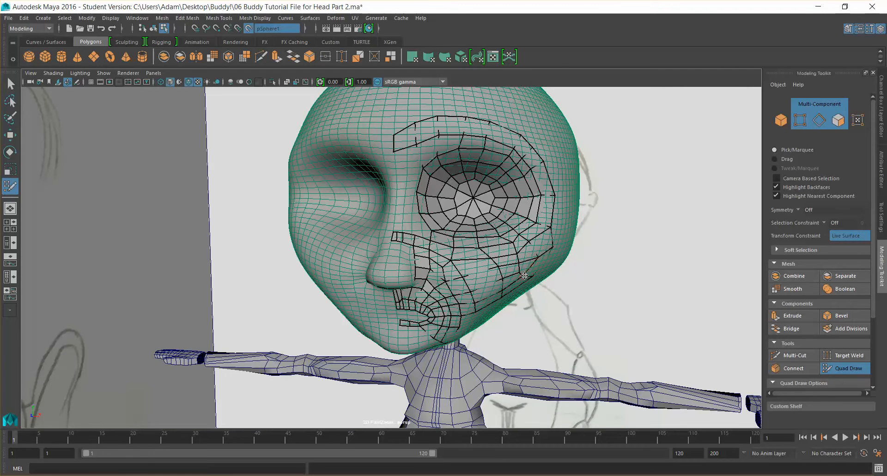
alt+drag(530, 272, 490, 259)
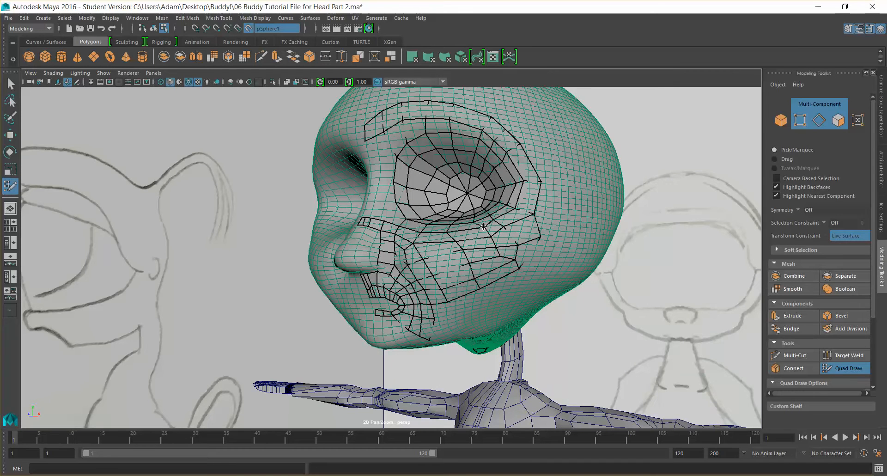
alt+drag(503, 252, 492, 248)
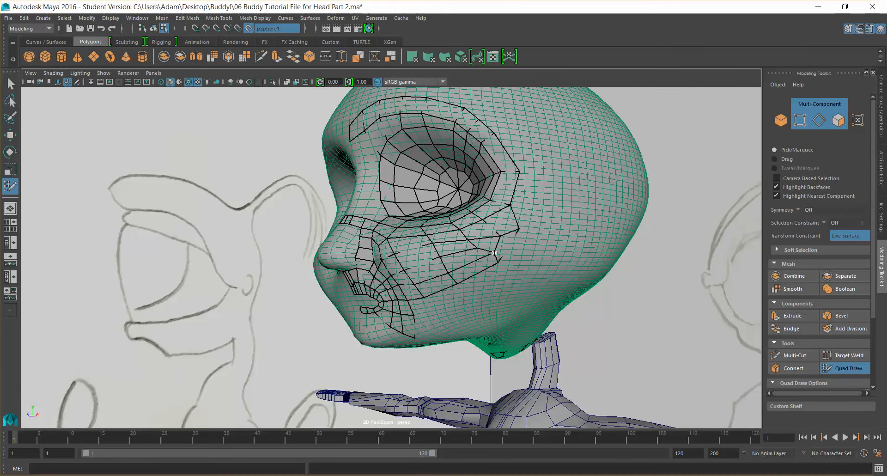
alt+drag(495, 257, 526, 262)
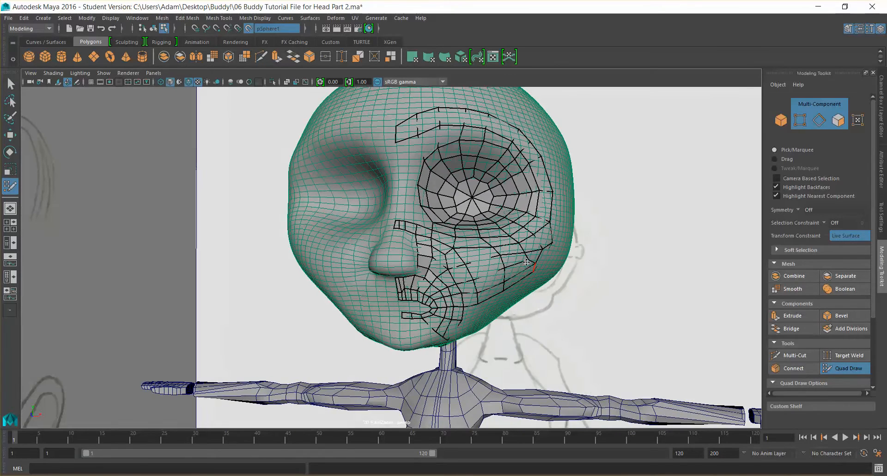
alt+drag(530, 273, 479, 260)
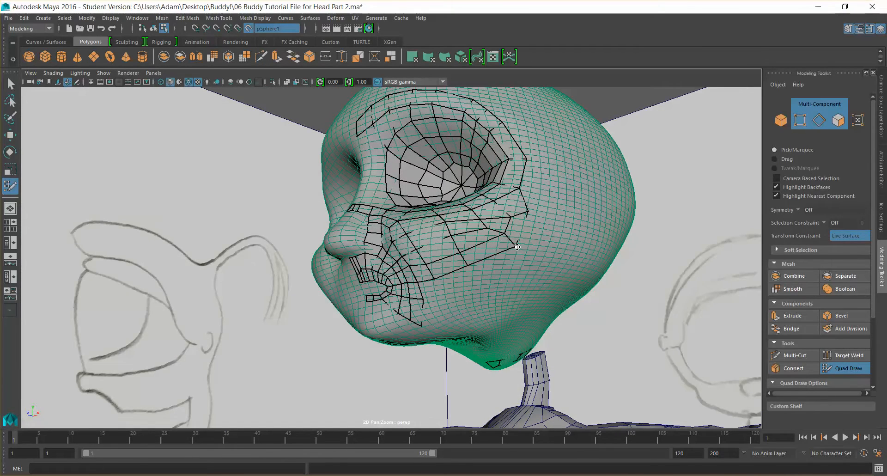
Add a point on the underside of the nose beside the nose-side strip
alt+drag(569, 212, 403, 235)
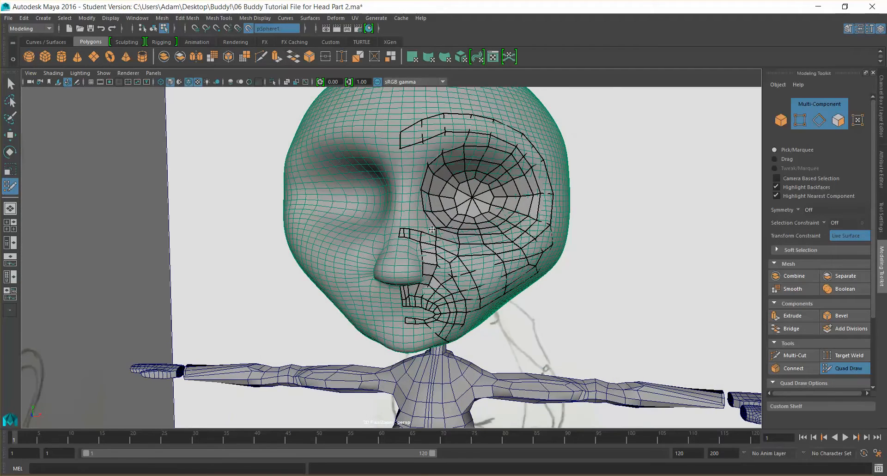
scroll(428, 226, up, 5)
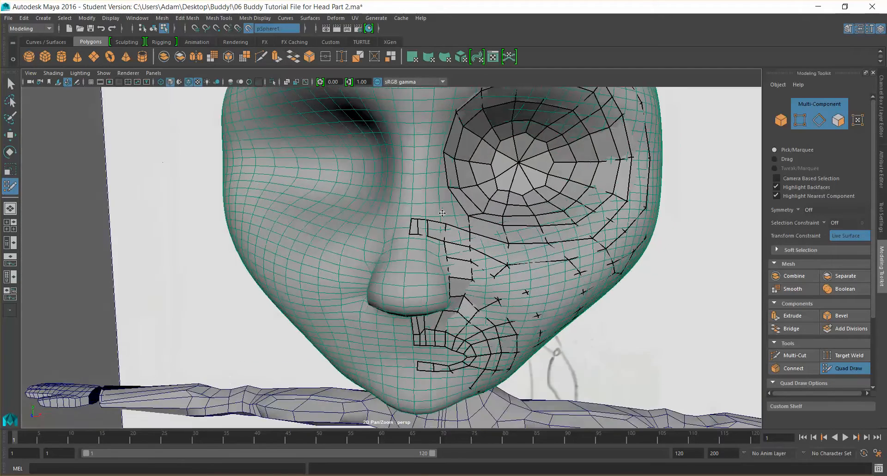
mouse_move(439, 210)
alt+mouse_down()
mouse_move(450, 183)
mouse_move(513, 212)
mouse_move(443, 217)
mouse_move(447, 201)
alt+mouse_up()
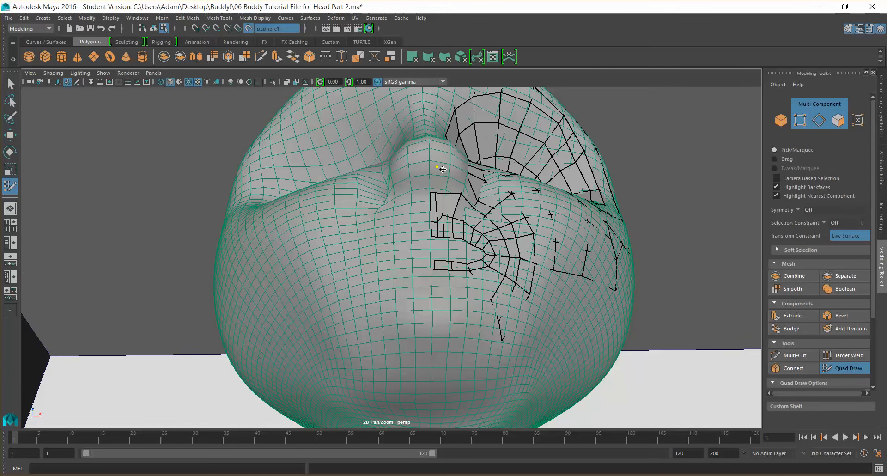
scroll(444, 171, up, 4)
alt+middle_drag(446, 173, 411, 231)
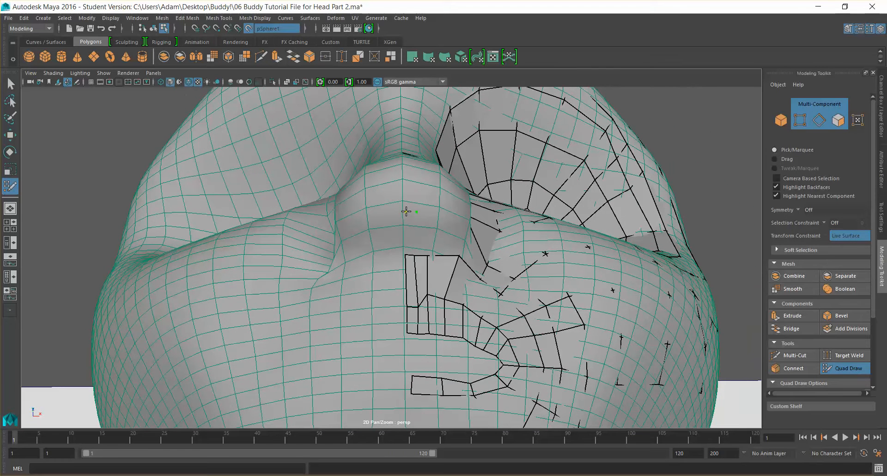
shift+click(414, 236)
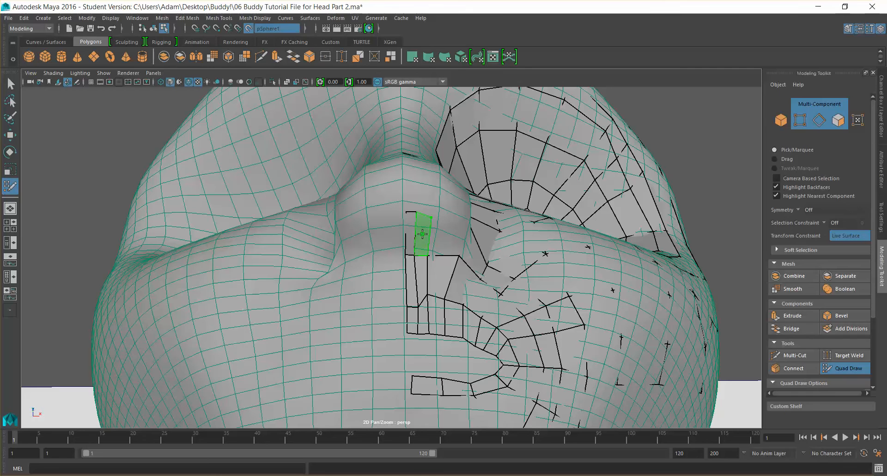
Place points along the side of the nose and fill a quad linking them to the cheek strip
alt+drag(432, 216, 408, 213)
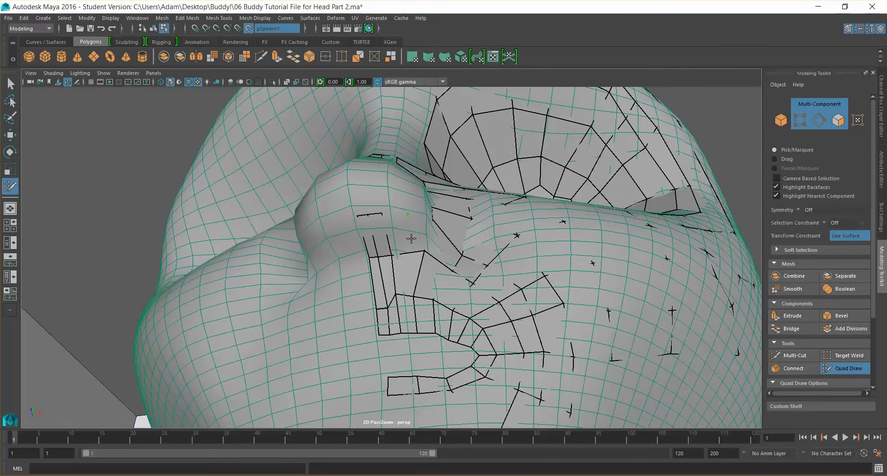
mouse_move(411, 215)
alt+mouse_down()
mouse_move(394, 249)
mouse_move(370, 236)
mouse_move(416, 230)
mouse_move(364, 240)
alt+mouse_up()
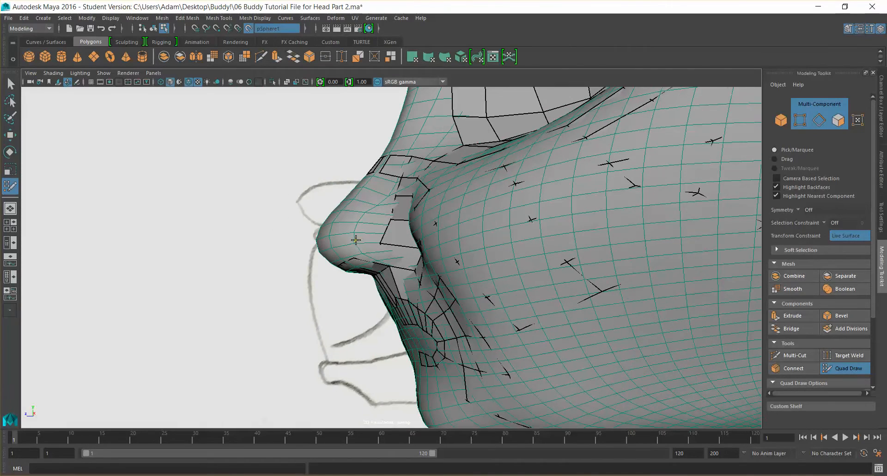
alt+drag(424, 233, 402, 254)
click(402, 255)
shift+click(416, 263)
alt+drag(412, 273, 457, 227)
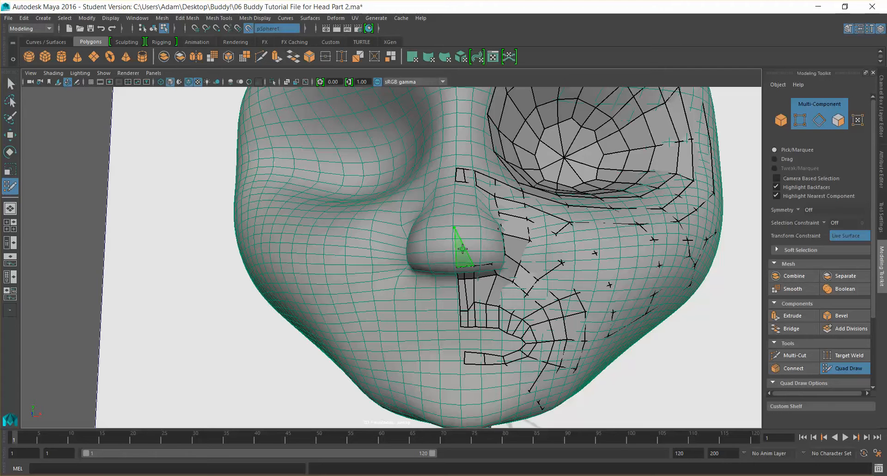
click(471, 227)
click(488, 230)
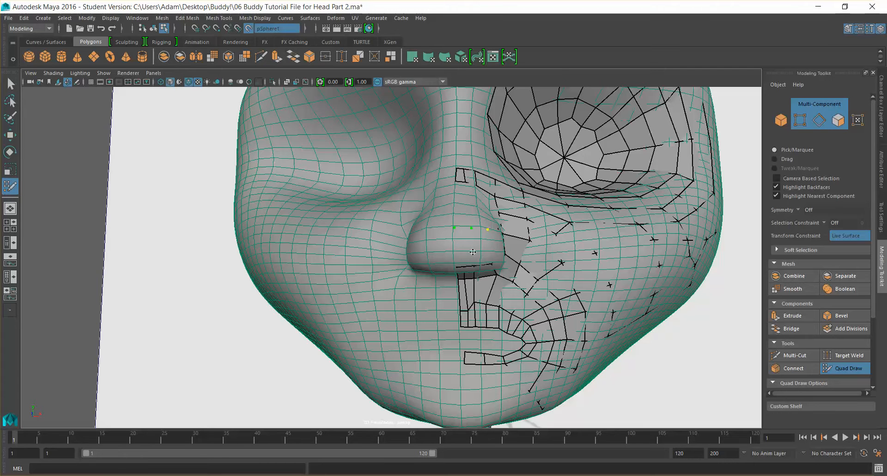
shift+click(461, 243)
Inspect the nose-side retopology from several angles
alt+drag(535, 253, 379, 262)
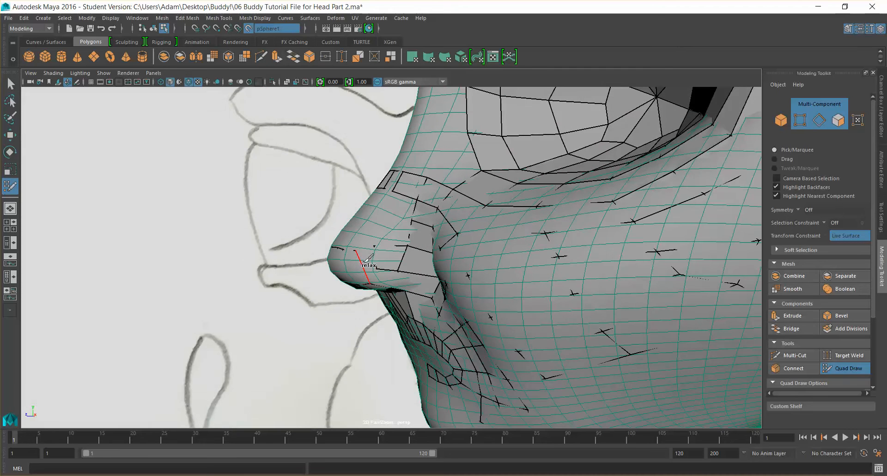
alt+drag(415, 257, 441, 251)
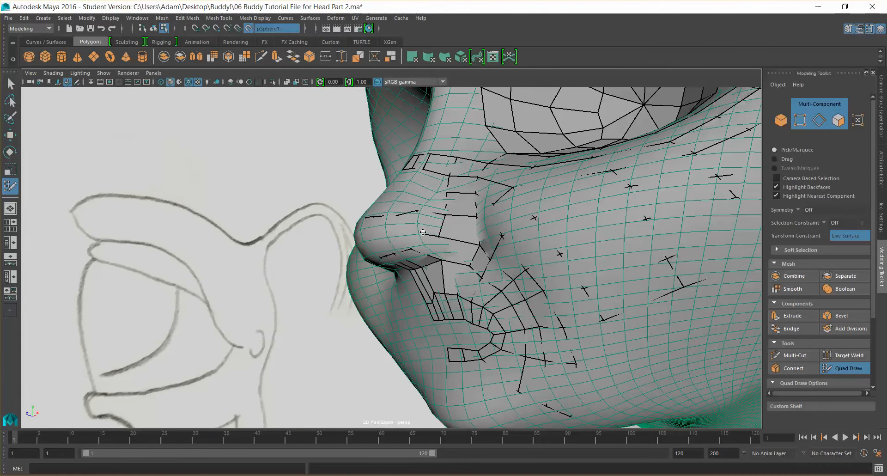
alt+drag(449, 247, 423, 244)
scroll(487, 253, down, 5)
scroll(487, 254, down, 5)
scroll(406, 251, up, 5)
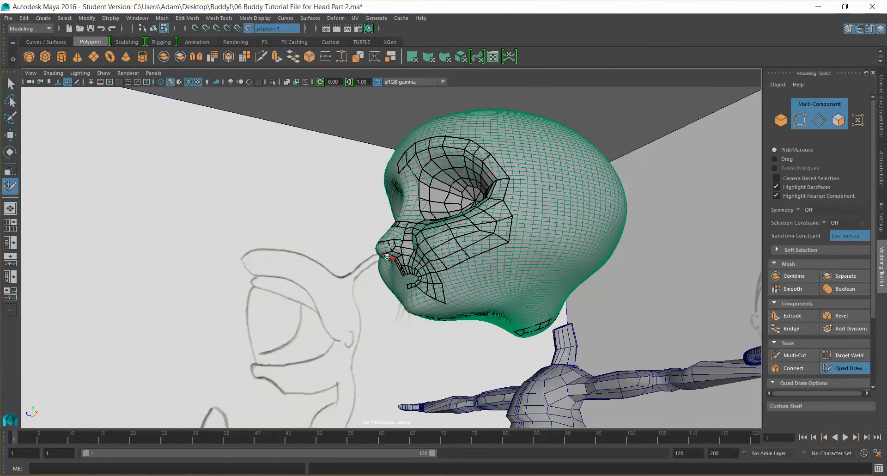
alt+drag(396, 251, 383, 255)
alt+middle_drag(415, 243, 475, 247)
scroll(475, 258, up, 5)
scroll(475, 258, down, 5)
alt+drag(476, 259, 490, 236)
scroll(491, 236, up, 3)
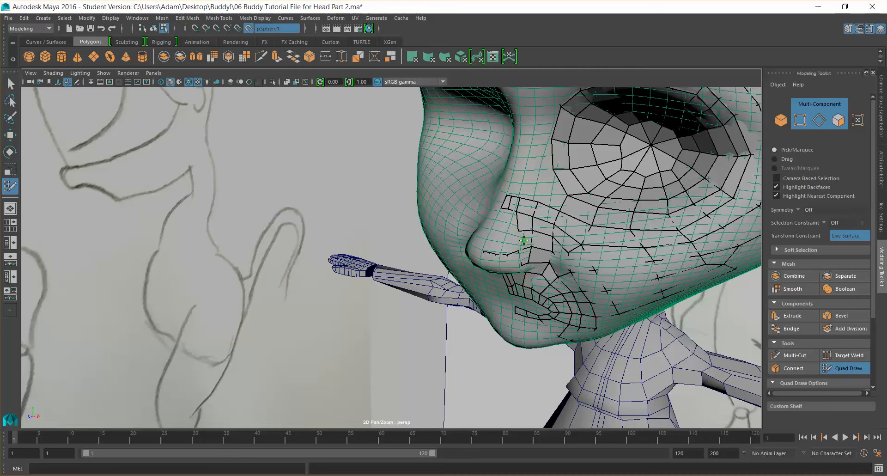
Add a point beside the nose and fill a quad on the side of the nose
alt+drag(524, 239, 525, 212)
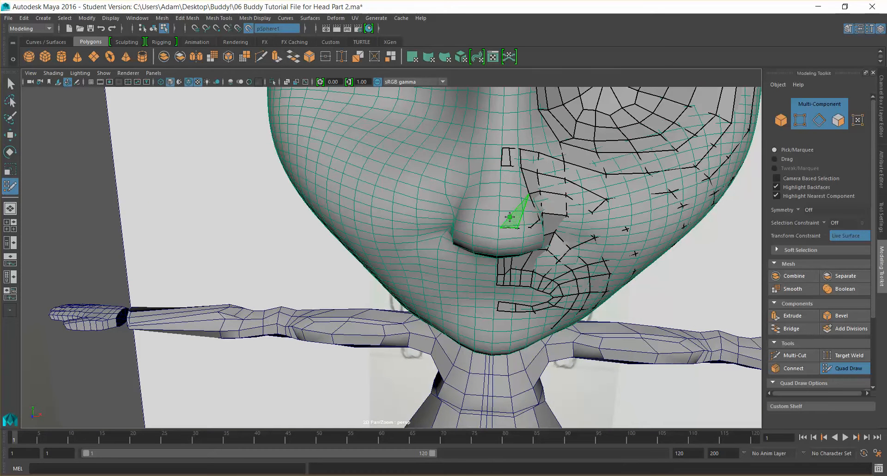
scroll(518, 224, down, 8)
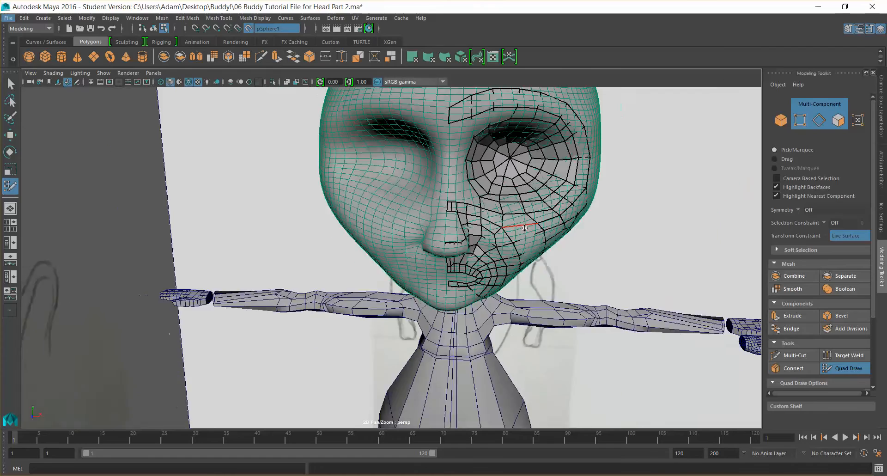
alt+drag(496, 259, 489, 201)
scroll(483, 235, up, 6)
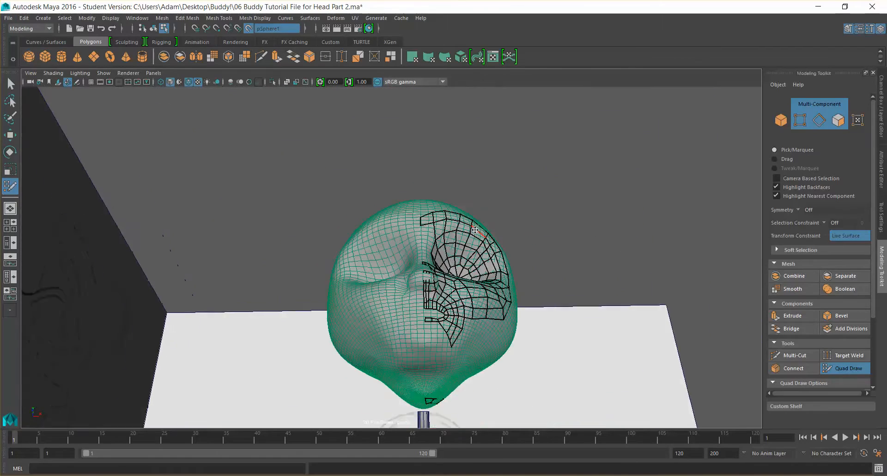
alt+drag(482, 235, 493, 266)
alt+middle_drag(498, 266, 466, 242)
scroll(466, 242, up, 6)
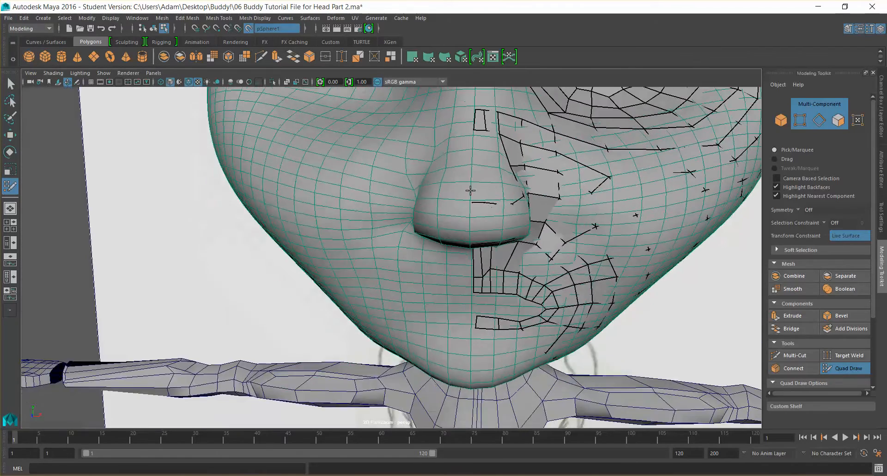
alt+middle_drag(470, 190, 432, 213)
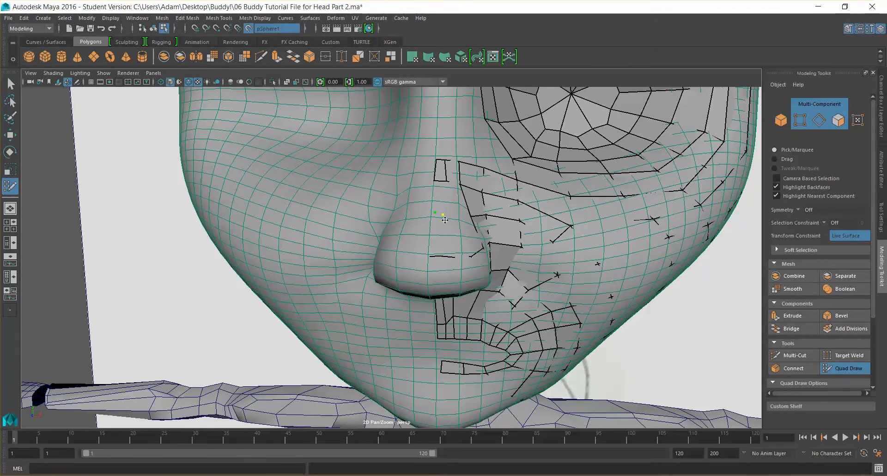
shift+click(445, 233)
alt+drag(457, 238, 474, 224)
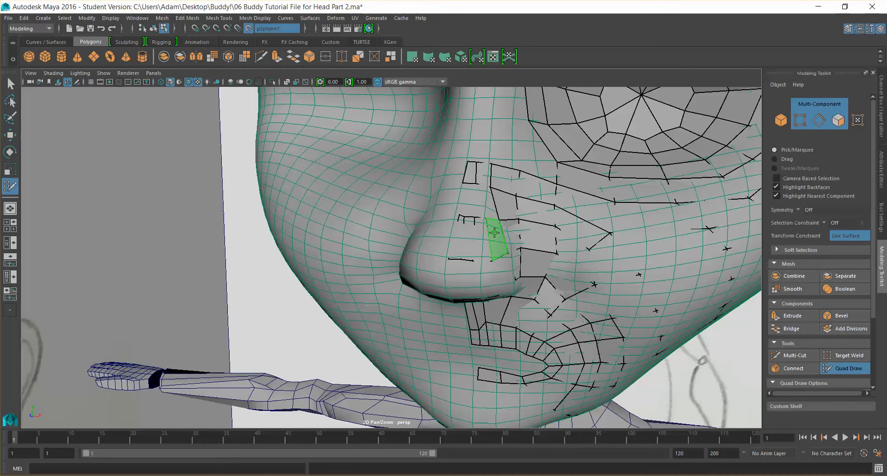
shift+click(496, 233)
Add points on the nose bridge and extend the thin quad strip down the side of the nose
mouse_move(539, 254)
alt+mouse_down()
mouse_move(489, 263)
mouse_move(511, 214)
mouse_move(519, 234)
mouse_move(514, 320)
alt+mouse_up()
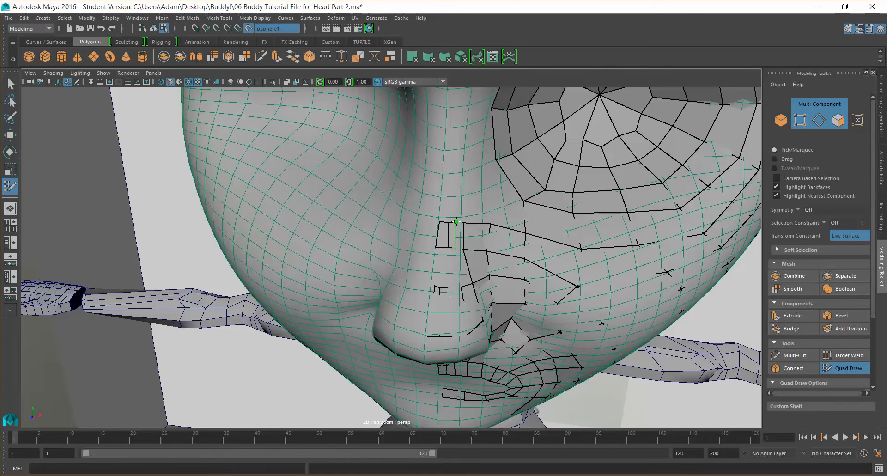
ctrl+click(455, 222)
ctrl+click(444, 221)
scroll(438, 272, up, 3)
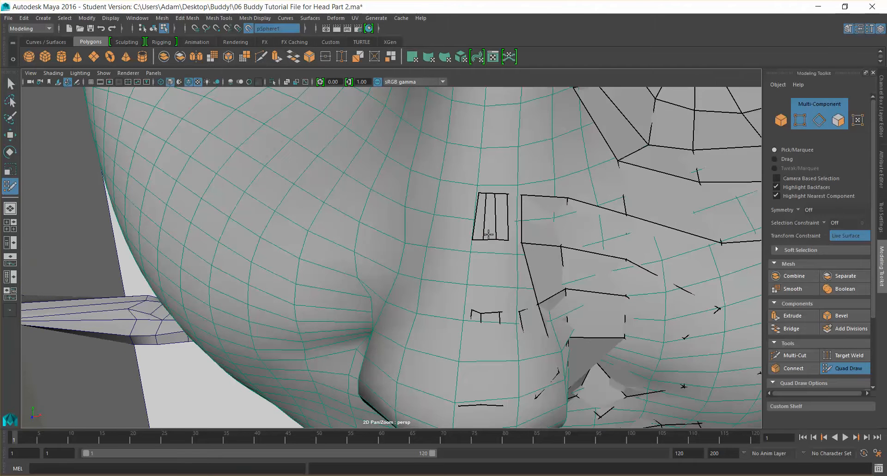
drag(489, 238, 489, 289)
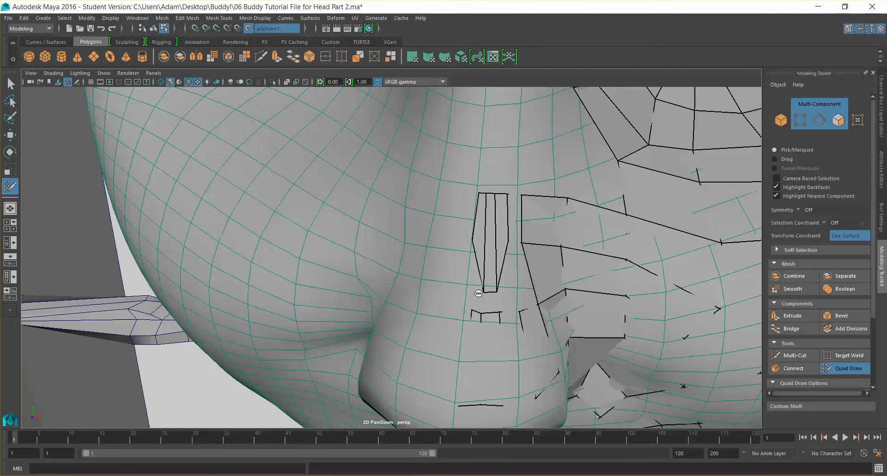
shift+click(477, 284)
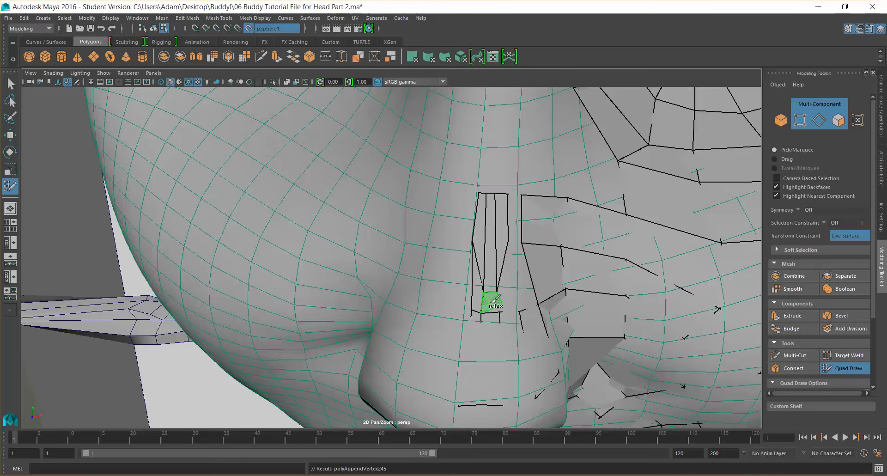
key(ctrl+z)
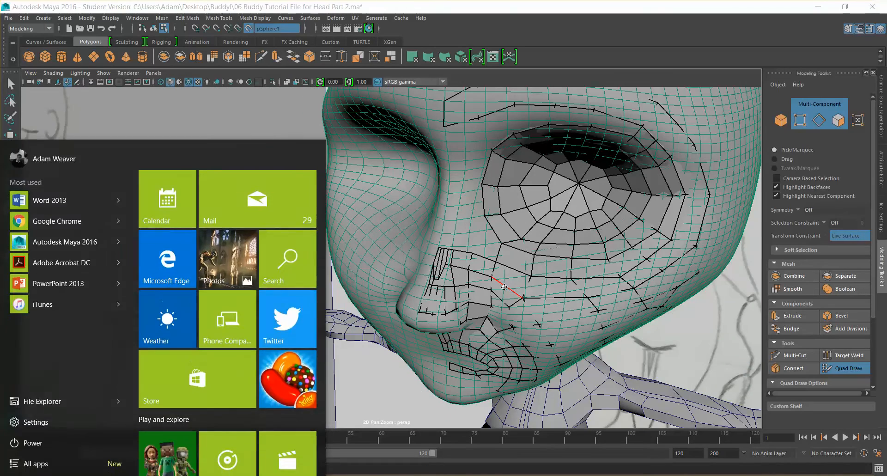
key(super)
Add points at the lower end of the nose-bridge strip to continue it toward the cheek
scroll(457, 283, up, 3)
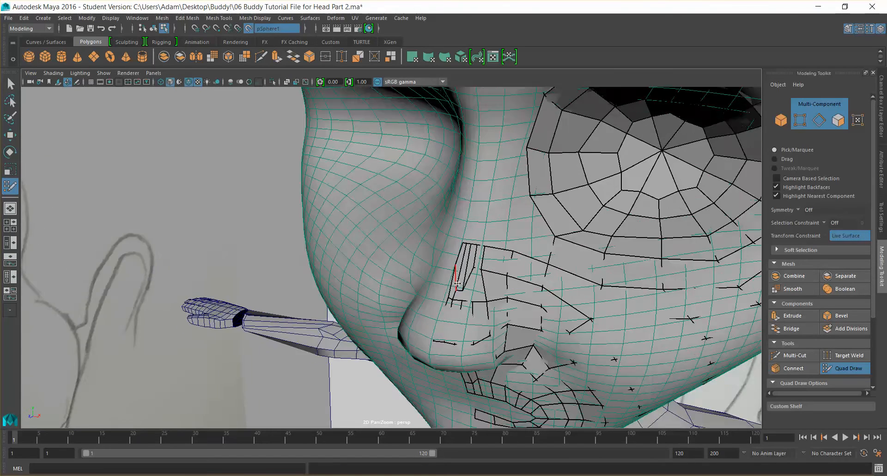
scroll(463, 283, up, 5)
alt+middle_drag(489, 254, 500, 328)
alt+middle_drag(475, 273, 457, 196)
alt+middle_drag(509, 146, 511, 165)
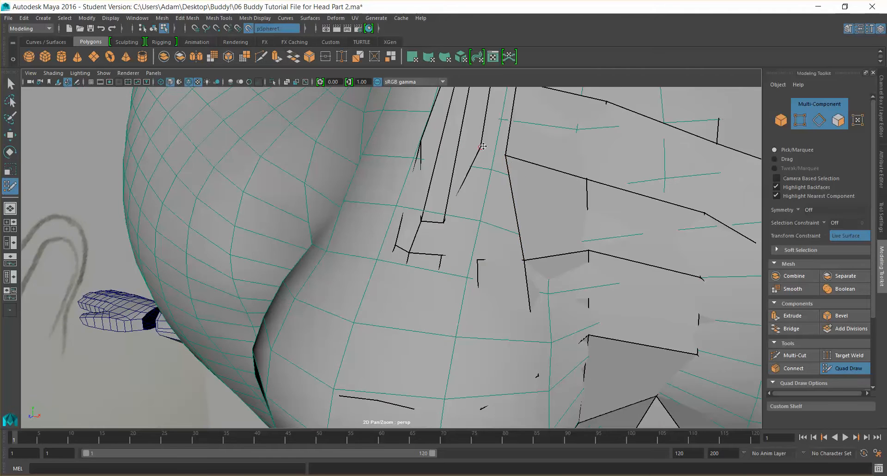
drag(481, 147, 486, 230)
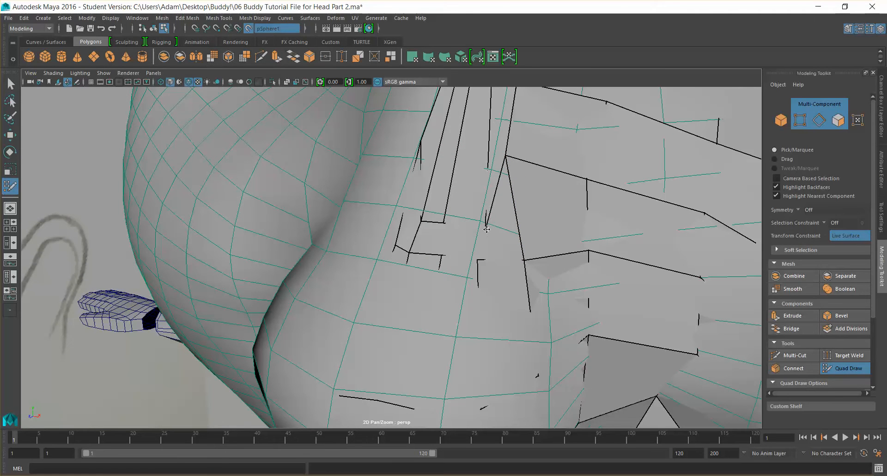
shift+click(431, 236)
shift+click(467, 236)
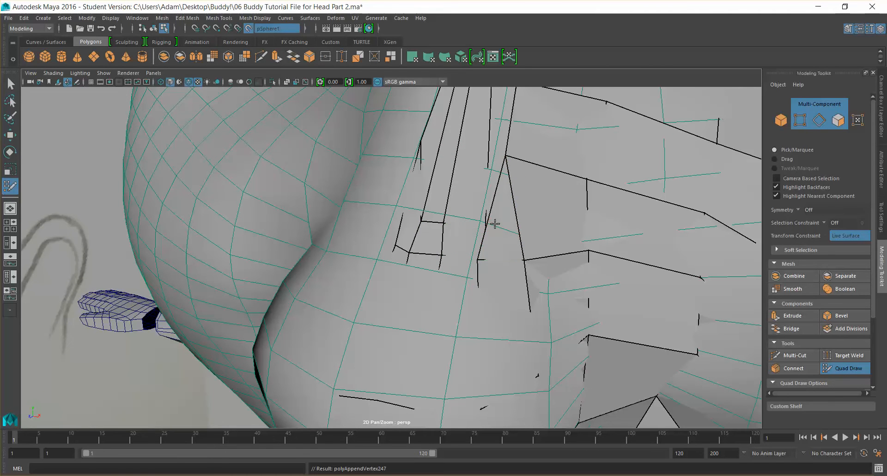
shift+click(504, 228)
Undo the last vertex tweak near the nose
mouse_move(486, 229)
mouse_down()
mouse_move(480, 178)
mouse_move(445, 200)
mouse_move(512, 214)
mouse_up()
scroll(505, 187, down, 5)
scroll(520, 217, down, 8)
alt+drag(354, 237, 415, 245)
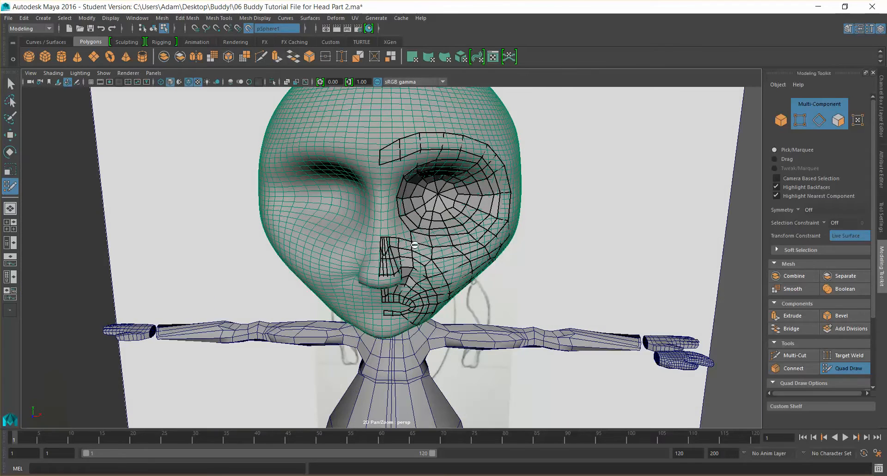
key(ctrl+z)
Reposition and relax the vertices of the thin quad strip along the nose bridge
scroll(387, 253, up, 10)
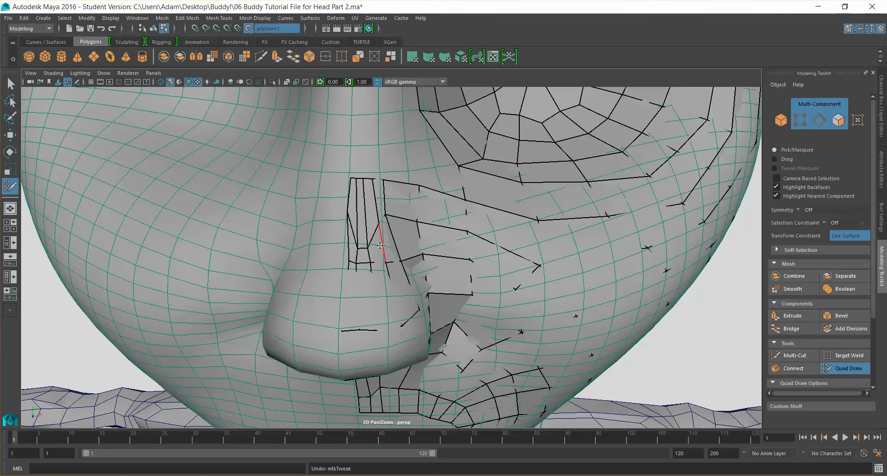
drag(360, 221, 377, 213)
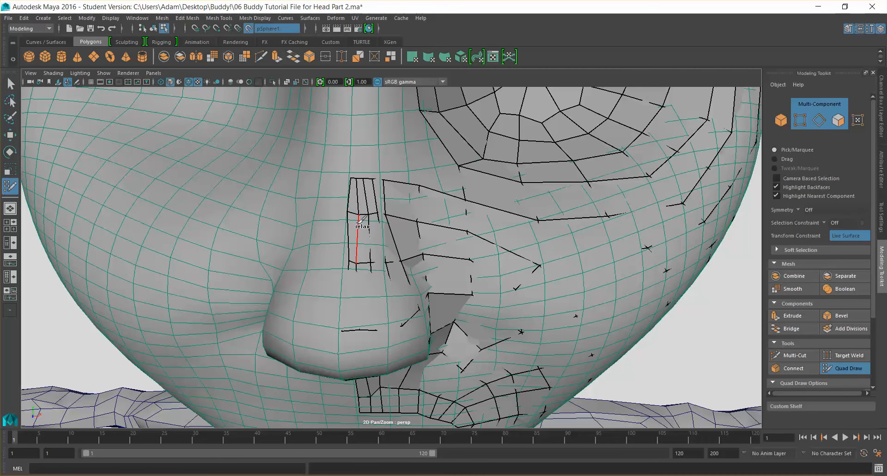
shift+drag(358, 193, 363, 211)
mouse_move(352, 267)
shift+mouse_down()
mouse_move(353, 247)
mouse_move(368, 263)
mouse_move(376, 210)
shift+mouse_up()
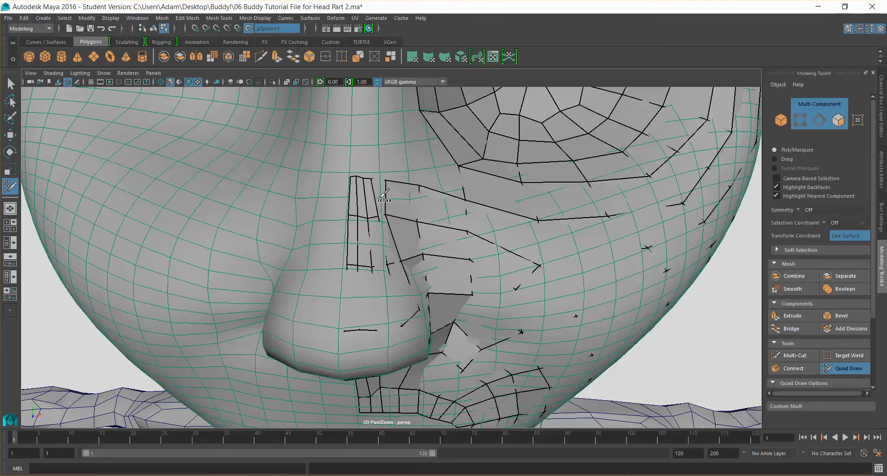
shift+drag(387, 225, 387, 203)
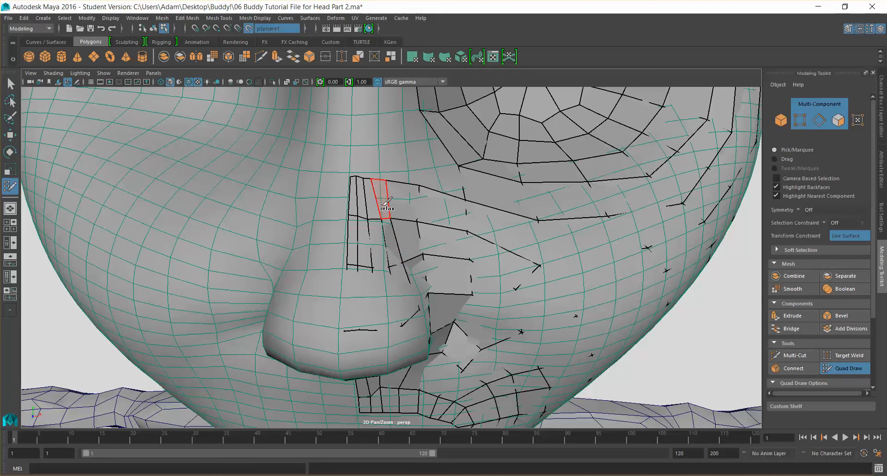
Add a point on the side of the nose bridge near the inner corner of the eye
mouse_move(413, 274)
alt+mouse_down()
mouse_move(369, 268)
mouse_move(485, 221)
alt+mouse_up()
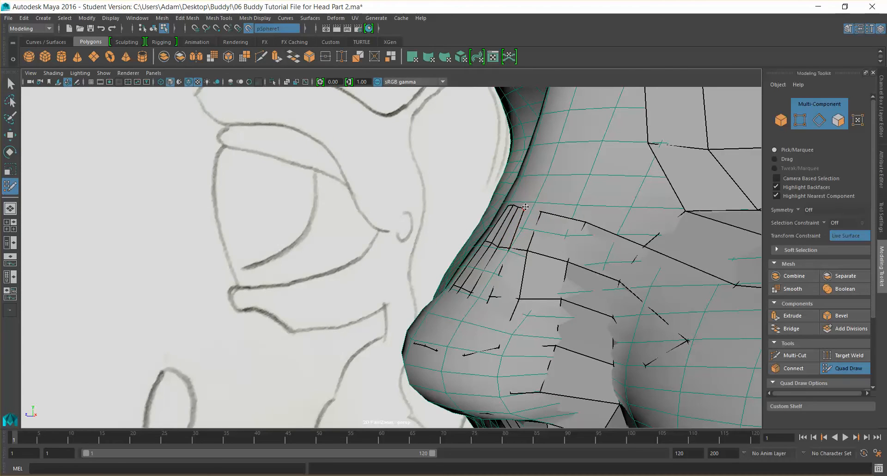
mouse_move(526, 206)
alt+mouse_down()
mouse_move(543, 305)
mouse_move(531, 328)
mouse_move(564, 338)
mouse_move(497, 337)
mouse_move(575, 323)
mouse_move(580, 335)
alt+mouse_up()
scroll(543, 307, down, 10)
scroll(449, 257, up, 5)
mouse_move(434, 225)
alt+mouse_down()
mouse_move(449, 240)
mouse_move(420, 228)
alt+mouse_up()
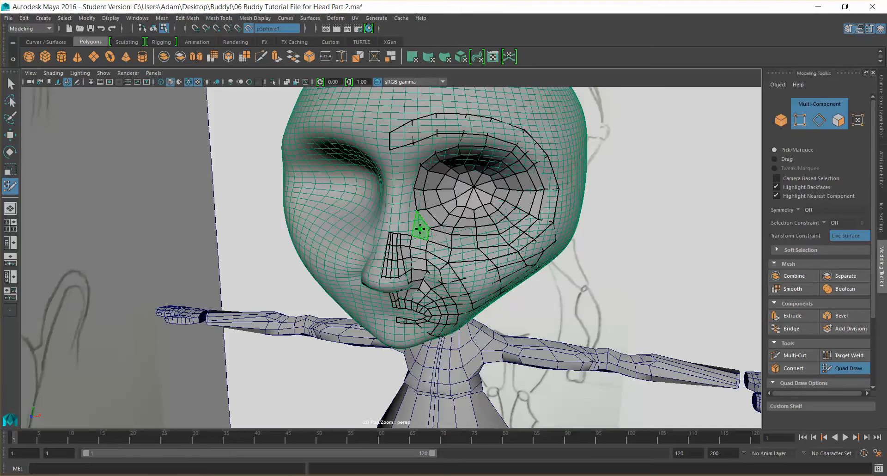
shift+click(480, 266)
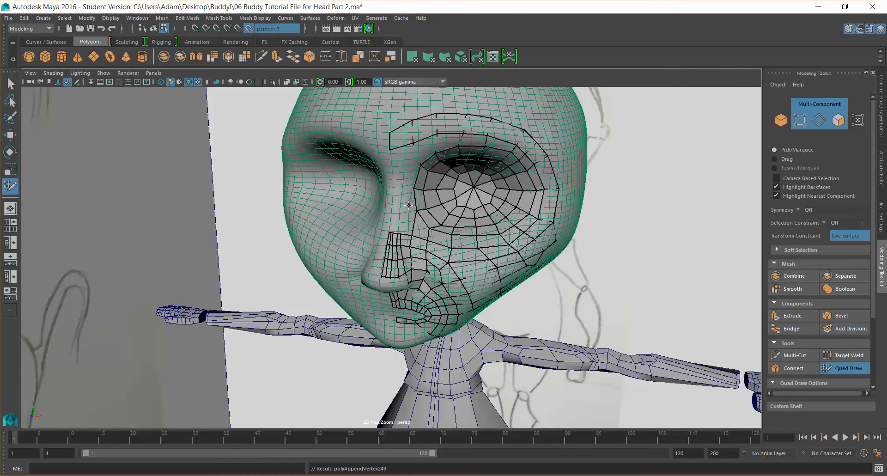
Place two more points above it and fill a quad bridging the nose-bridge strip to the eye loop
scroll(427, 208, up, 3)
alt+middle_drag(427, 207, 415, 245)
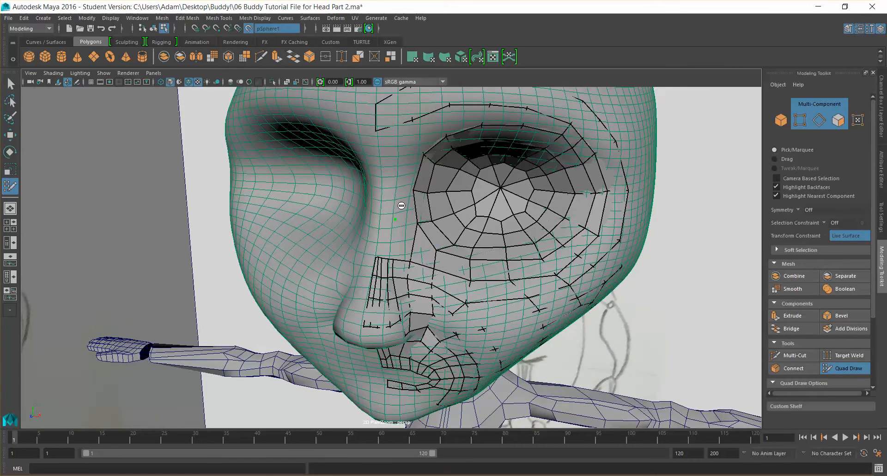
shift+click(405, 203)
shift+click(409, 169)
alt+drag(413, 217, 427, 213)
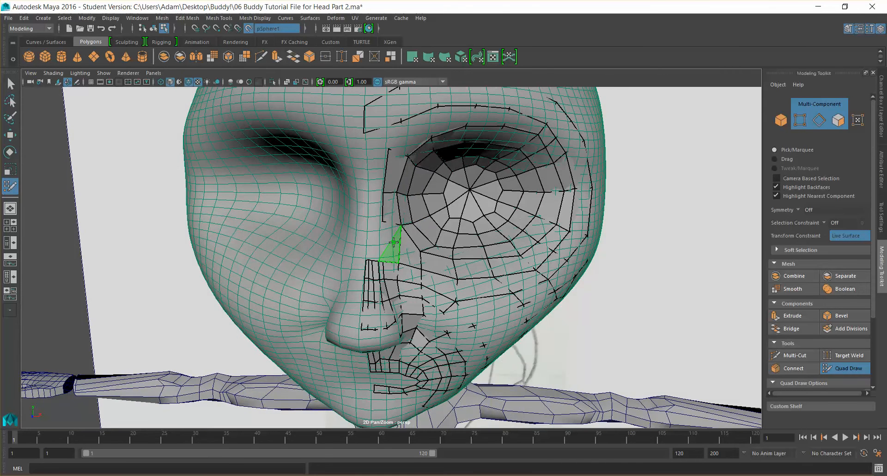
shift+click(391, 238)
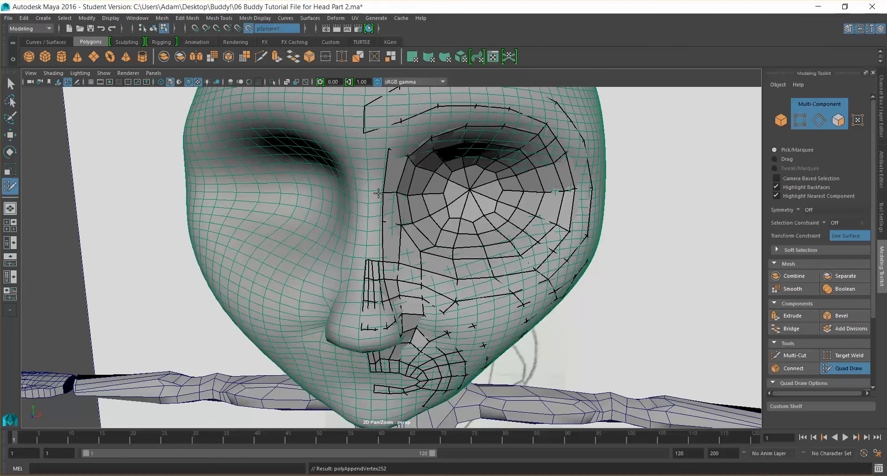
Add points on the upper nose bridge and create a new quad at the top of the thin strip
scroll(372, 272, up, 5)
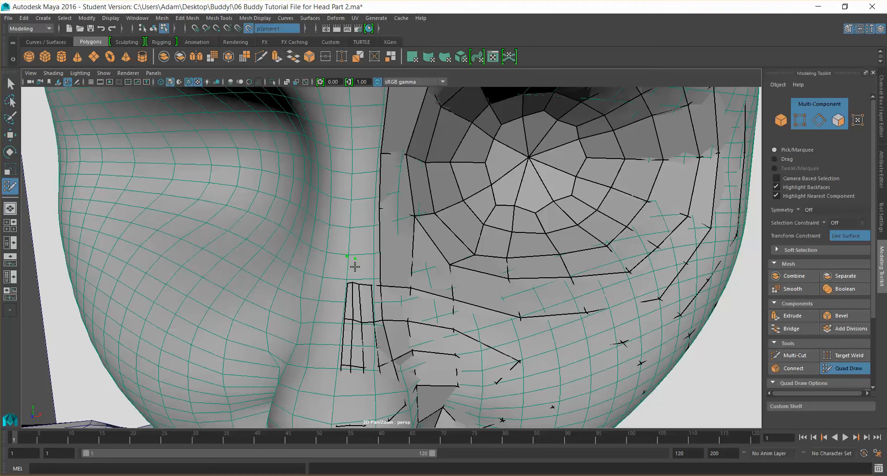
shift+click(362, 267)
scroll(377, 274, up, 5)
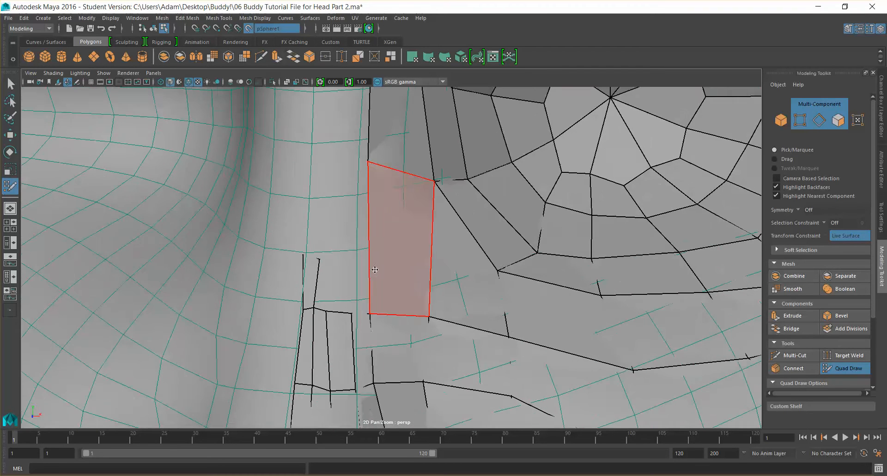
click(339, 242)
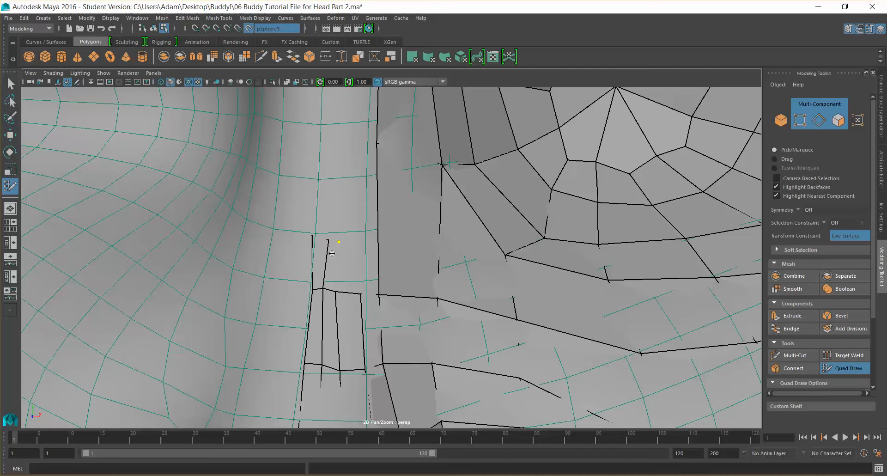
shift+click(332, 255)
click(356, 249)
drag(356, 249, 358, 244)
shift+click(349, 264)
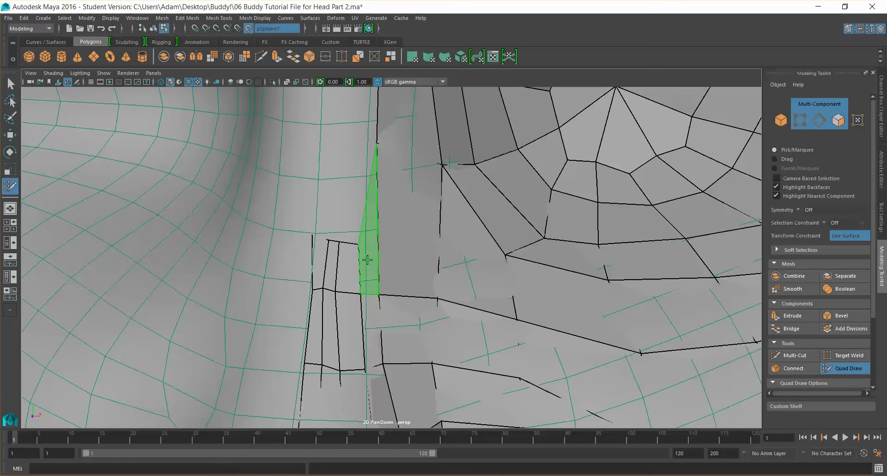
Pull the strip's top vertices up toward the brow and relax the lengthened strip
drag(344, 241, 352, 137)
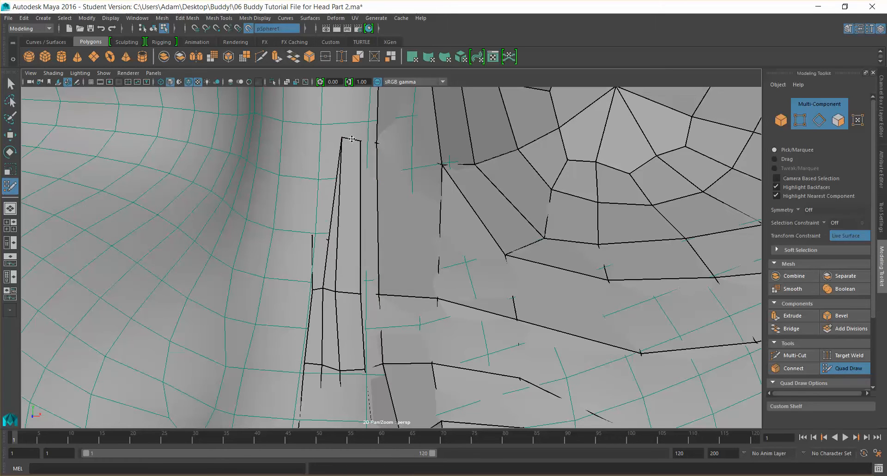
drag(330, 239, 332, 137)
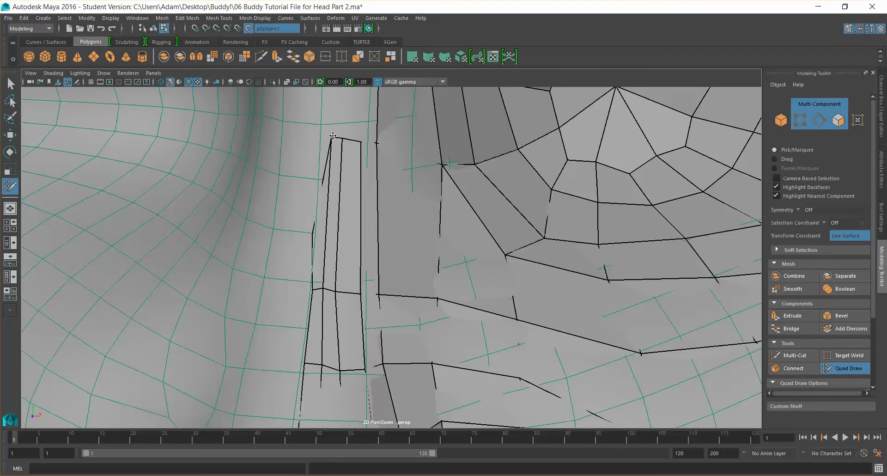
mouse_move(313, 233)
mouse_down()
mouse_move(322, 139)
mouse_move(346, 158)
mouse_up()
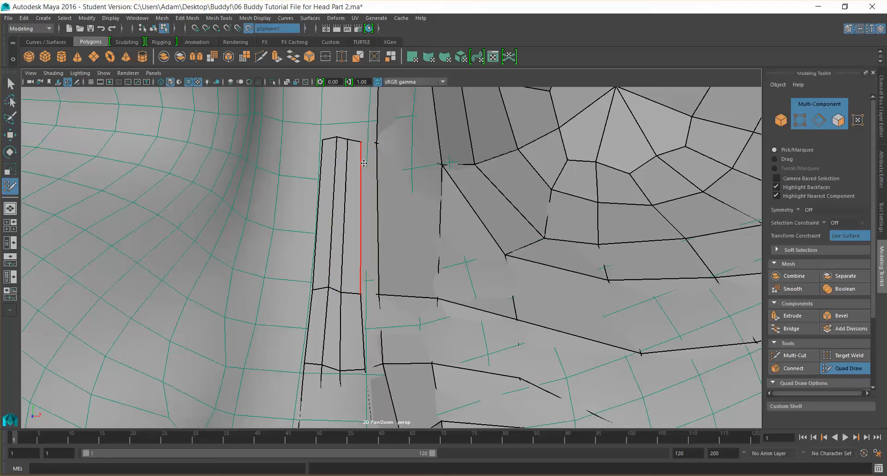
Add points between the strip and the eye loop and fill a narrow quad beside the nose bridge
scroll(382, 176, down, 2)
scroll(382, 176, down, 5)
alt+drag(427, 203, 411, 259)
scroll(412, 260, up, 4)
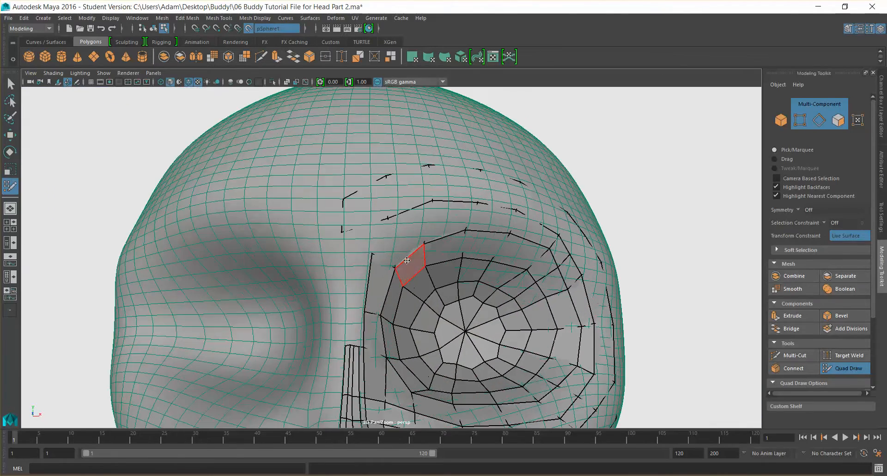
alt+drag(369, 287, 427, 198)
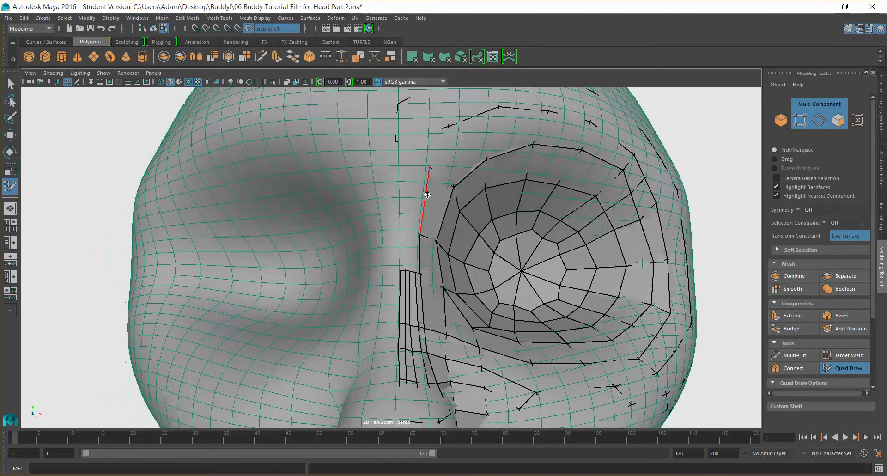
scroll(420, 204, up, 5)
click(414, 198)
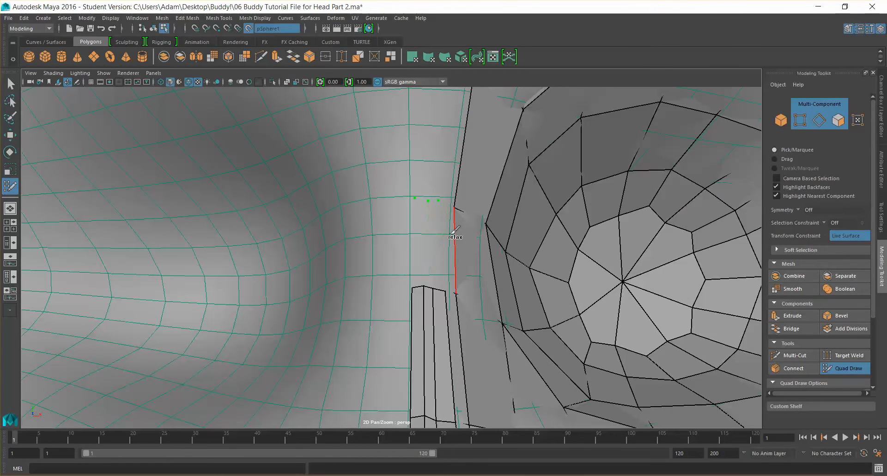
alt+drag(443, 234, 489, 215)
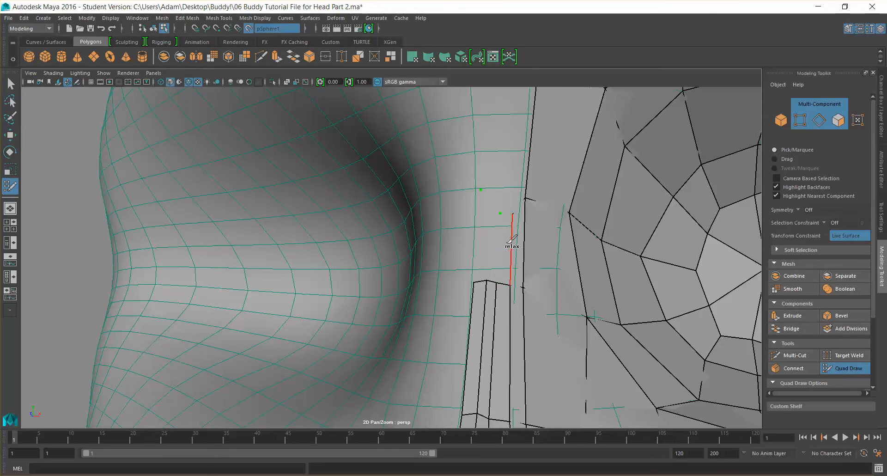
shift+click(504, 240)
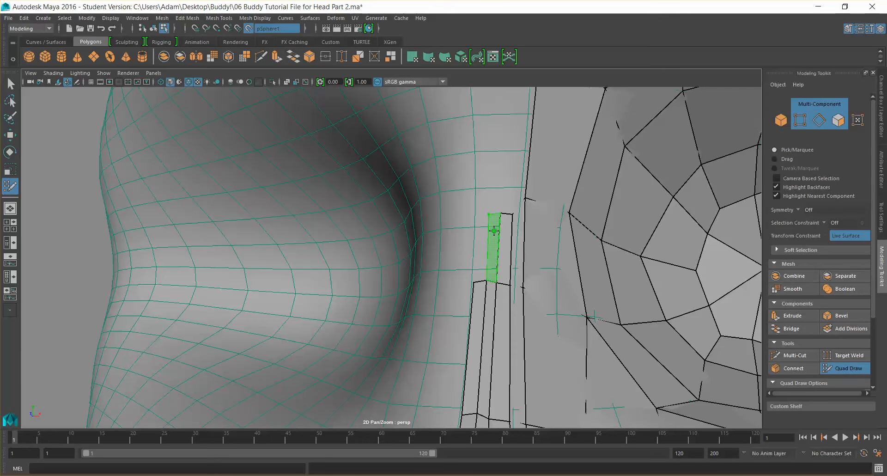
shift+click(481, 217)
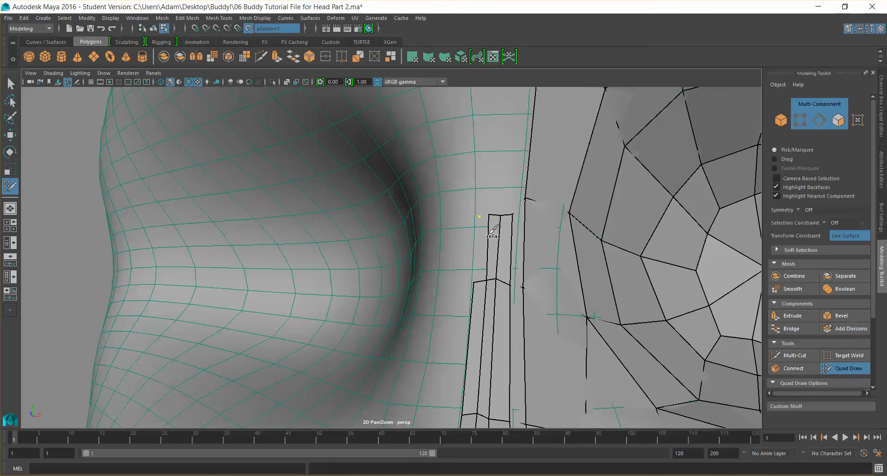
shift+click(484, 231)
mouse_move(524, 256)
alt+mouse_down()
mouse_move(486, 215)
mouse_move(491, 245)
alt+mouse_up()
mouse_move(419, 208)
mouse_down()
mouse_move(418, 184)
mouse_move(445, 190)
mouse_move(446, 181)
mouse_move(388, 160)
mouse_move(406, 175)
mouse_move(416, 114)
mouse_up()
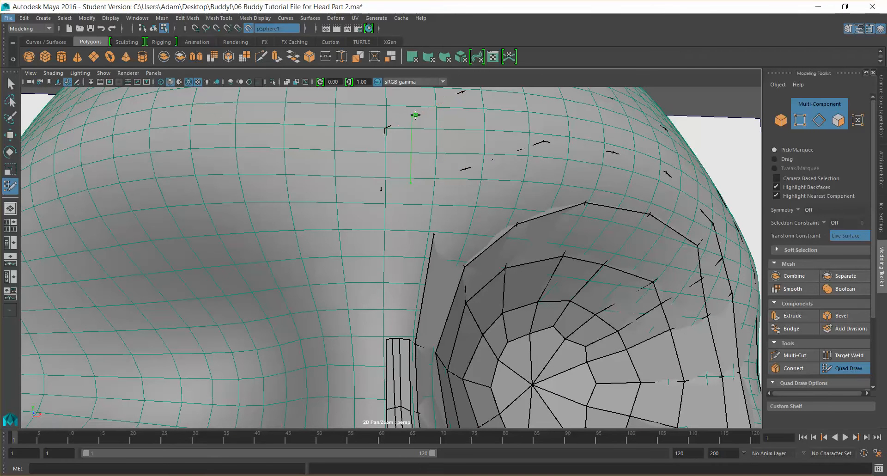
ctrl+click(410, 122)
key(ctrl+z)
Extend the thin nose-bridge strip upward with another quad
scroll(398, 232, down, 2)
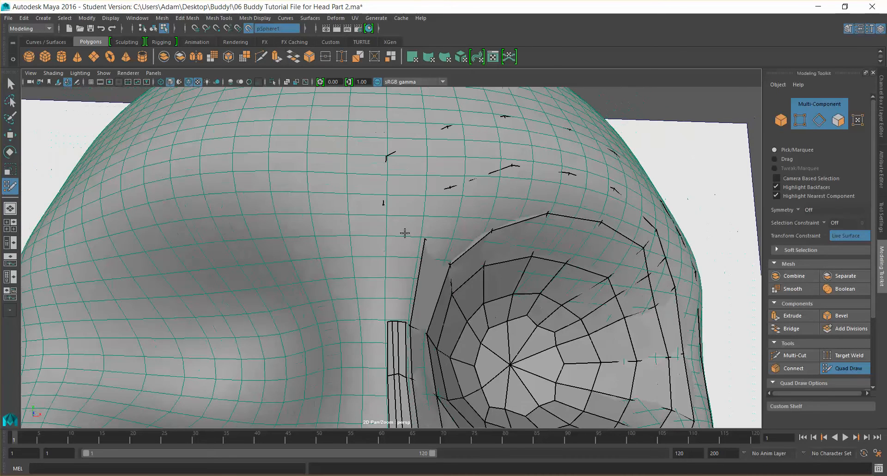
scroll(420, 270, down, 4)
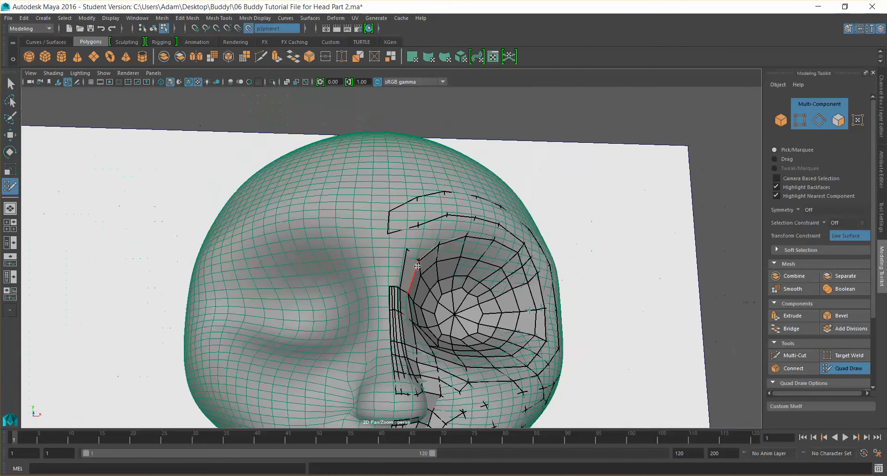
scroll(394, 229, up, 4)
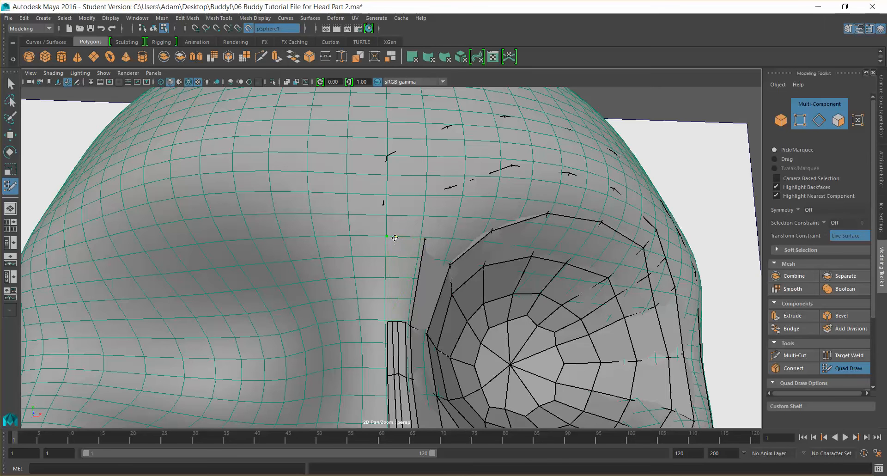
click(389, 279)
scroll(389, 279, up, 3)
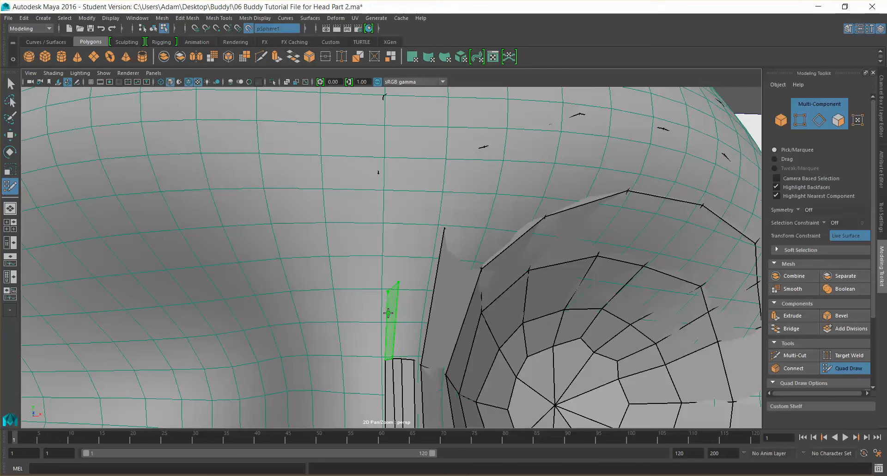
shift+click(389, 315)
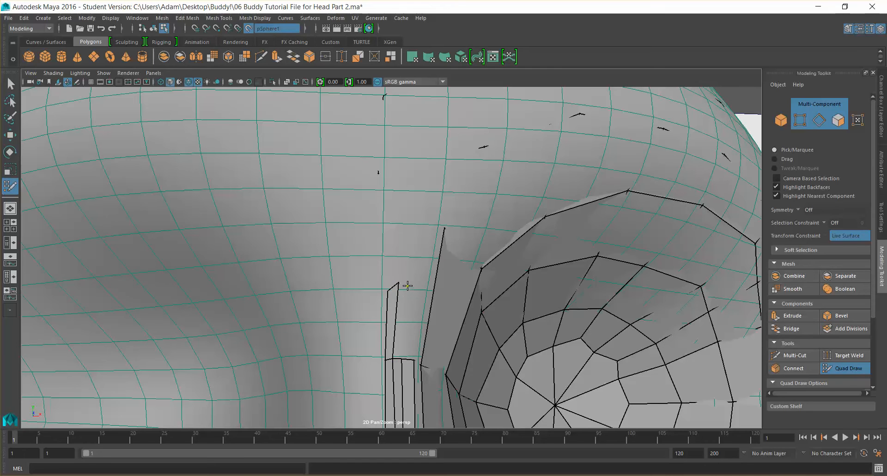
Add points and a quad beside the strip toward the eye loop, then relax its edge
shift+click(403, 303)
click(419, 315)
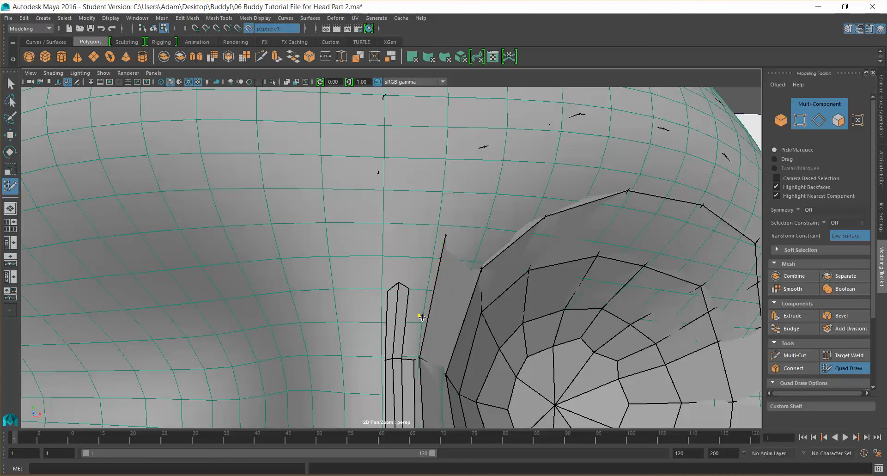
shift+click(420, 325)
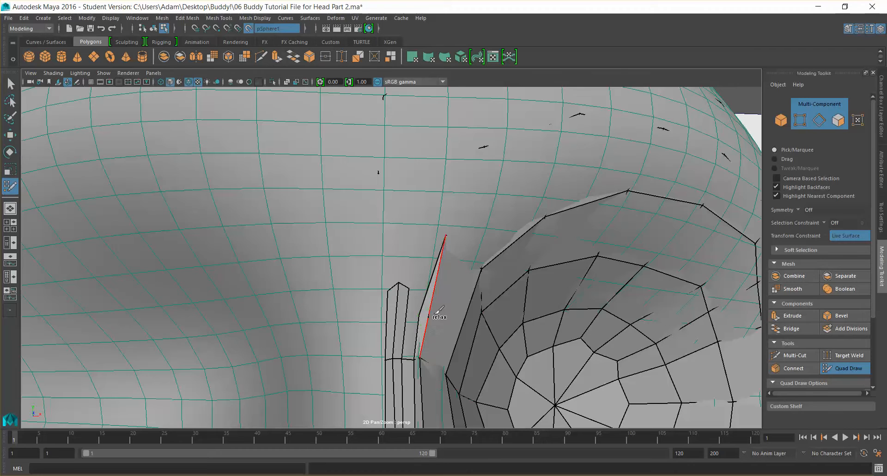
scroll(436, 319, down, 1)
mouse_move(398, 282)
mouse_down()
mouse_move(397, 295)
mouse_move(387, 295)
mouse_up()
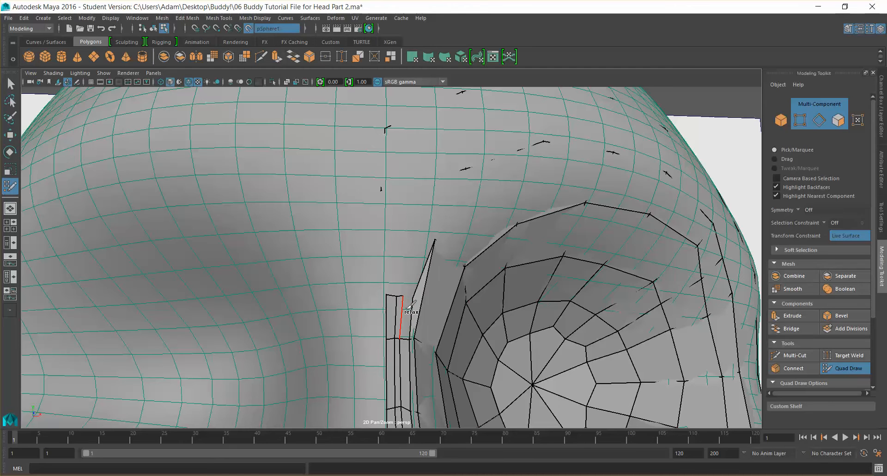
shift+click(407, 307)
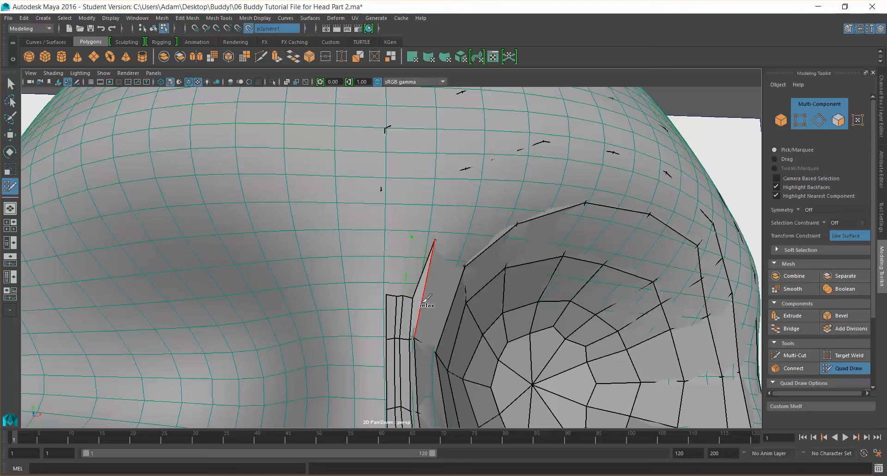
shift+click(420, 259)
drag(420, 248, 416, 259)
scroll(415, 301, down, 6)
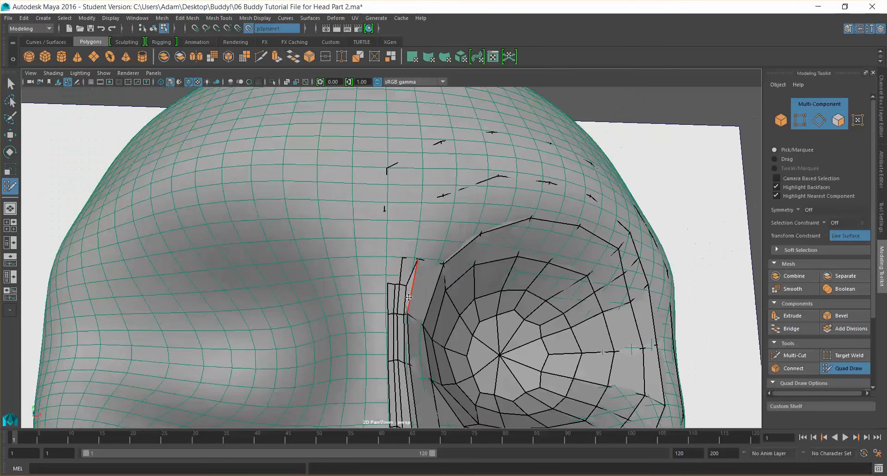
Add four points above the strip and create another row of quads up the bridge
scroll(410, 298, up, 5)
scroll(410, 298, up, 5)
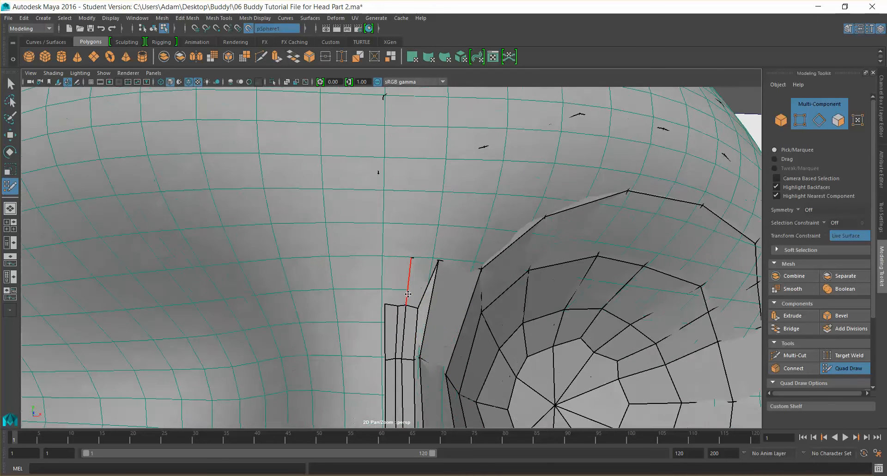
click(396, 257)
click(385, 255)
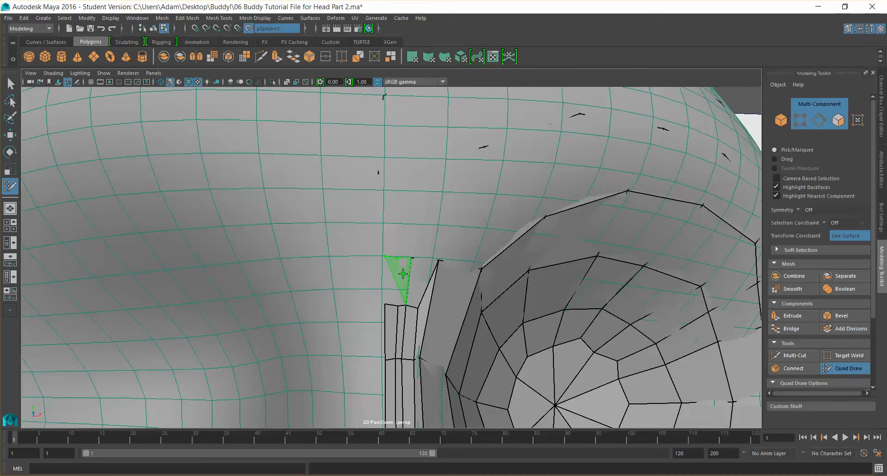
shift+click(403, 280)
shift+click(390, 279)
scroll(418, 292, down, 5)
Place a point on the brow above the eye loop
key(super)
key(super)
mouse_move(450, 327)
alt+mouse_down()
mouse_move(413, 332)
mouse_move(410, 357)
mouse_move(419, 330)
mouse_move(456, 316)
mouse_move(453, 274)
alt+mouse_up()
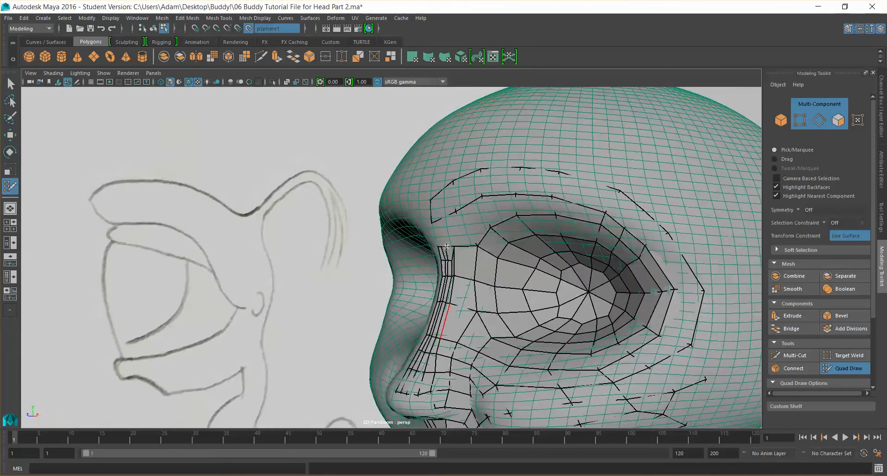
alt+drag(451, 233, 456, 266)
scroll(461, 275, up, 3)
scroll(462, 274, up, 1)
alt+drag(513, 293, 488, 216)
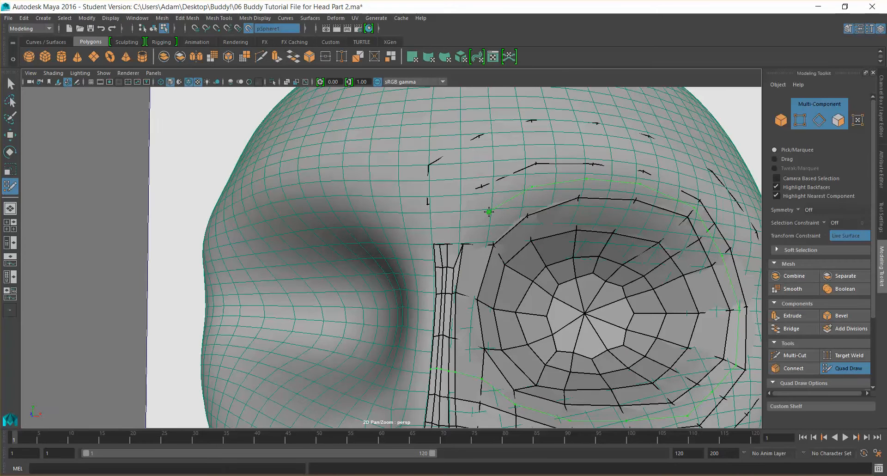
scroll(459, 206, up, 3)
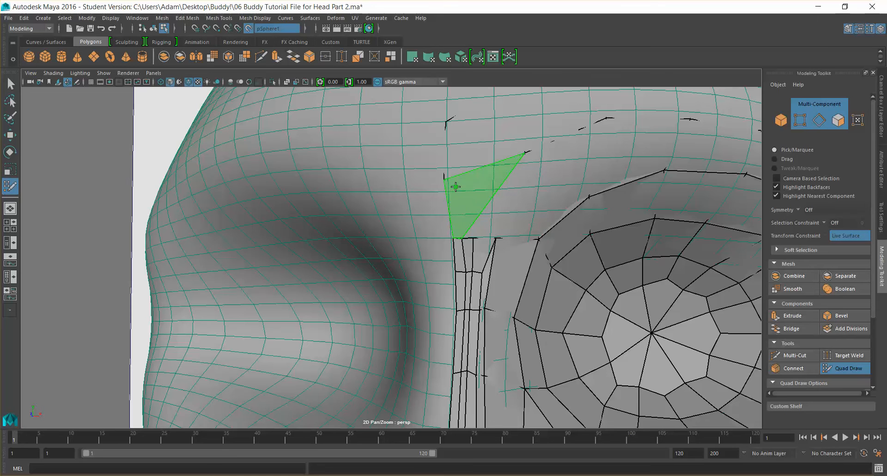
ctrl+click(534, 186)
scroll(579, 208, down, 5)
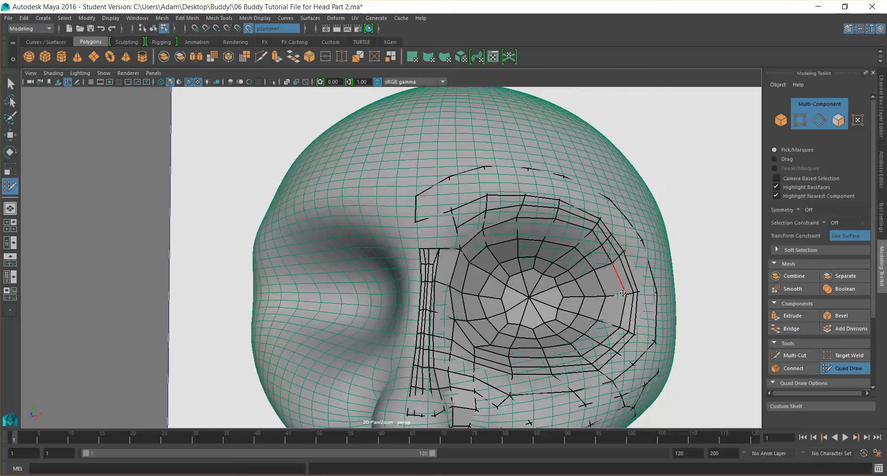
Place another point on the brow between the nose-bridge strip and the eye loop
alt+drag(530, 368, 467, 307)
alt+drag(495, 225, 496, 210)
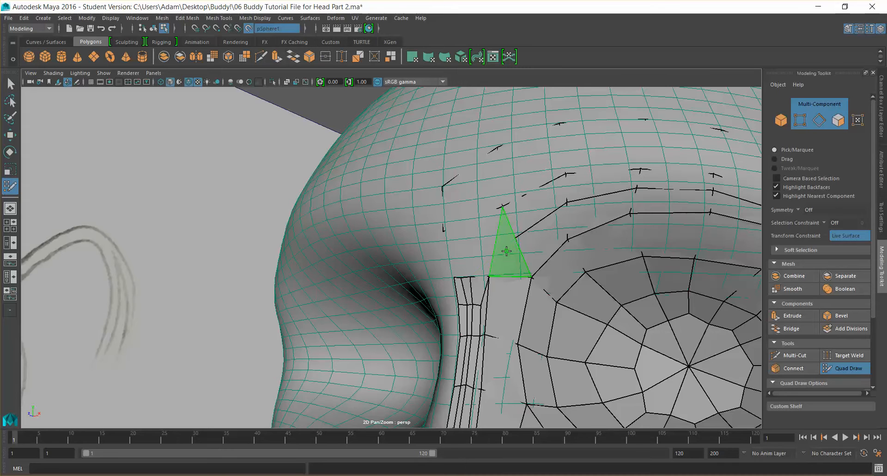
alt+drag(485, 266, 510, 262)
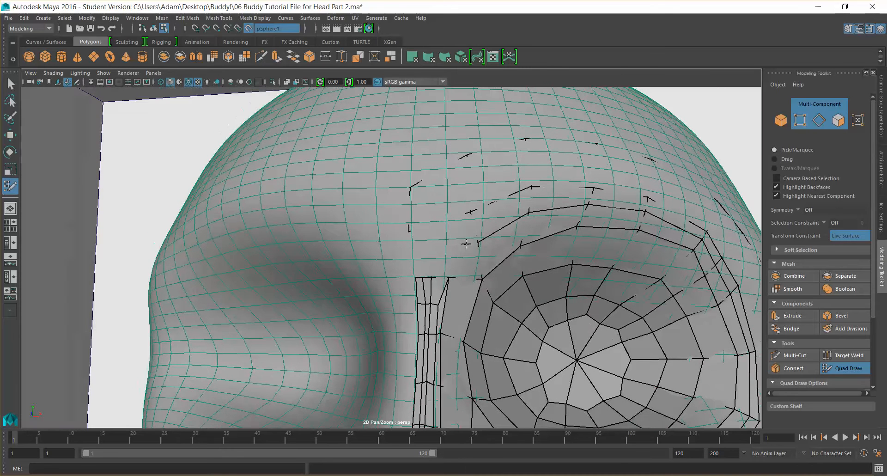
shift+click(466, 258)
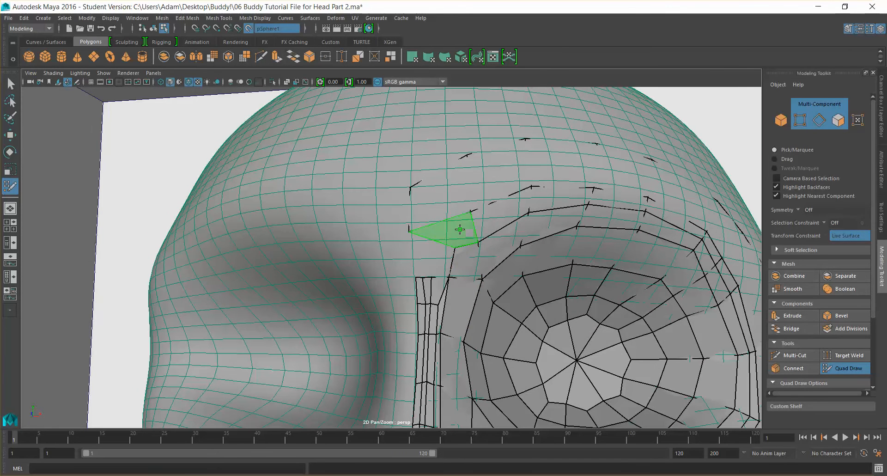
mouse_move(454, 247)
alt+mouse_down()
mouse_move(505, 244)
mouse_move(472, 239)
alt+mouse_up()
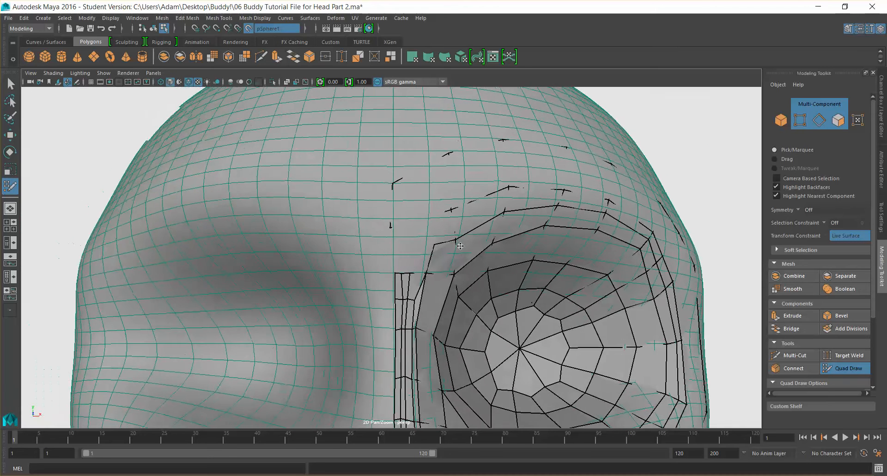
scroll(448, 235, up, 2)
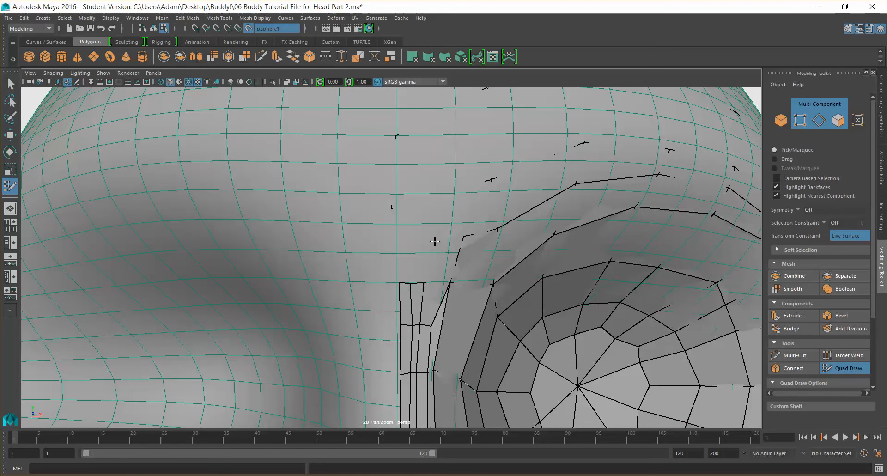
shift+click(431, 242)
key(ctrl+z)
drag(430, 236, 411, 239)
key(ctrl+z)
click(400, 239)
key(ctrl+z)
Add points and a small quad at the top of the nose-bridge strip
shift+click(418, 260)
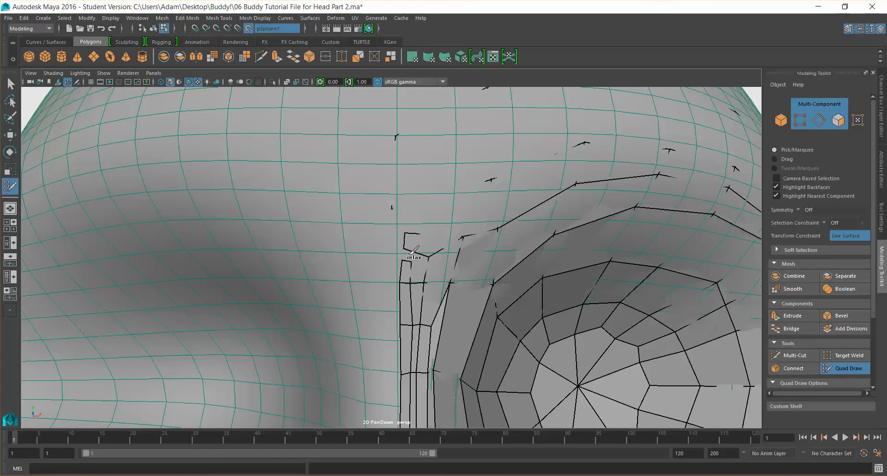
shift+click(417, 267)
mouse_move(417, 240)
shift+mouse_down()
mouse_move(437, 251)
mouse_move(429, 257)
shift+mouse_up()
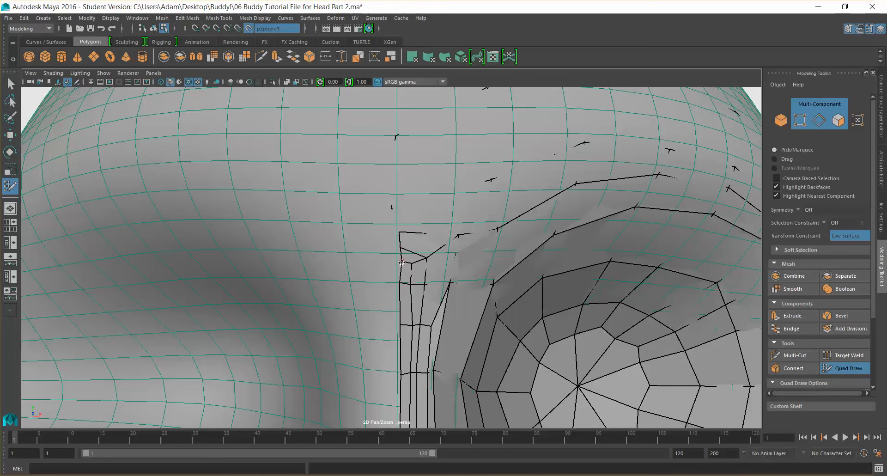
scroll(418, 255, down, 5)
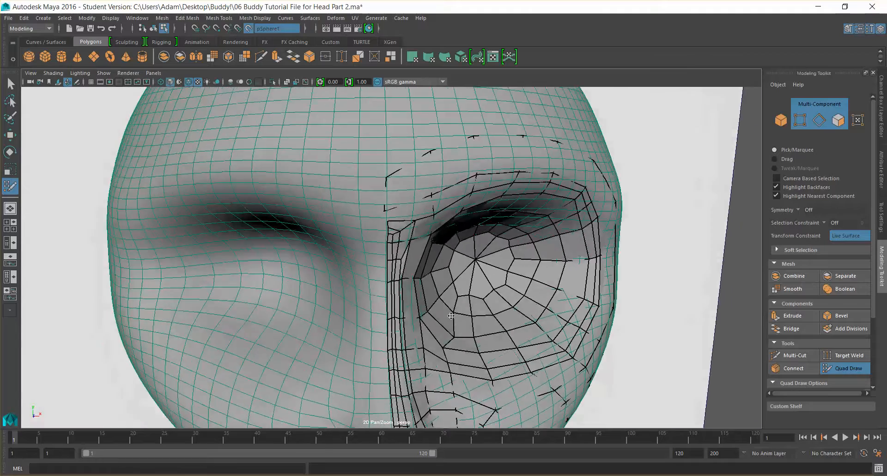
alt+drag(451, 316, 447, 318)
Undo the last several Quad Draw edits at the top of the bridge strip
key(super)
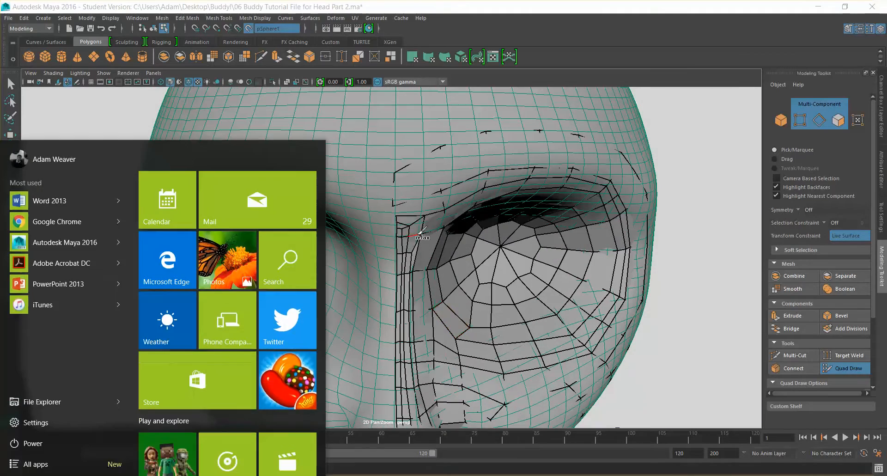
alt+drag(419, 239, 434, 256)
key(super)
key(super)
scroll(481, 293, down, 3)
mouse_move(480, 293)
alt+mouse_down()
mouse_move(444, 302)
mouse_move(472, 297)
alt+mouse_up()
key(super)
scroll(472, 297, up, 5)
key(super)
alt+drag(476, 319, 497, 322)
key(ctrl+z)
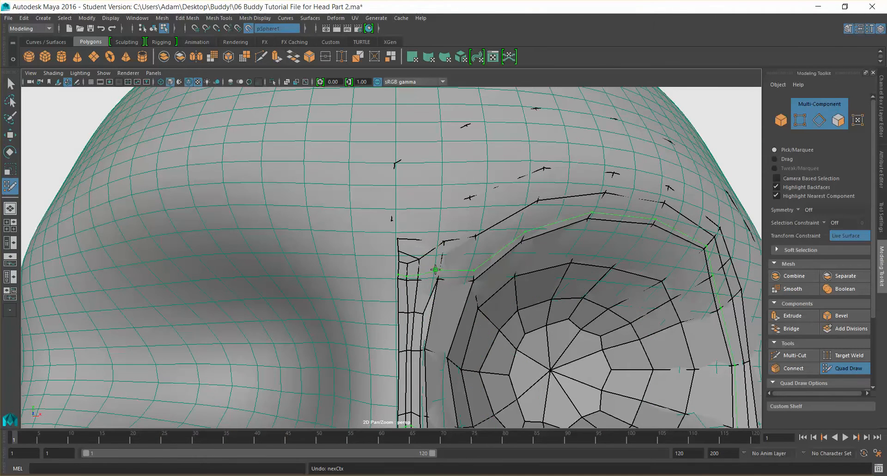
key(ctrl+z)
key(ctrl+z)
key(ctrl+z)
key(ctrl+z)
key(ctrl+z)
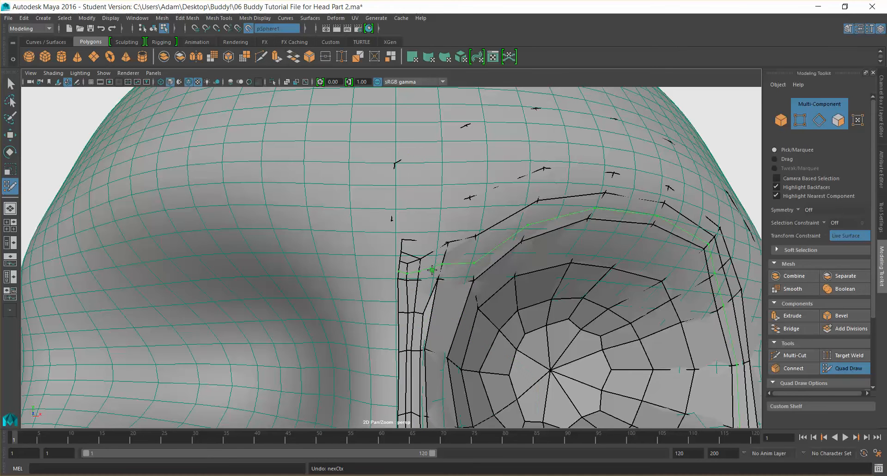
key(ctrl+z)
key(ctrl+z)
key(ctrl+z)
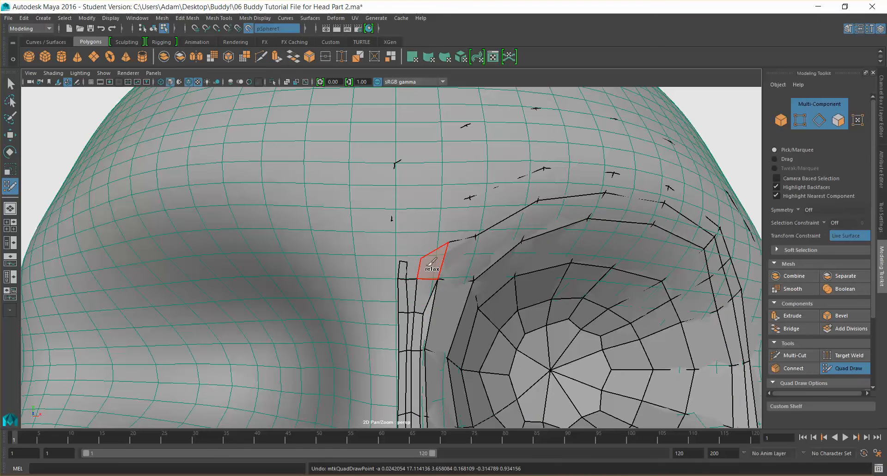
Add points beside the bridge strip and extend its columns of edges upward into a new row of quads
ctrl+shift+click(425, 265)
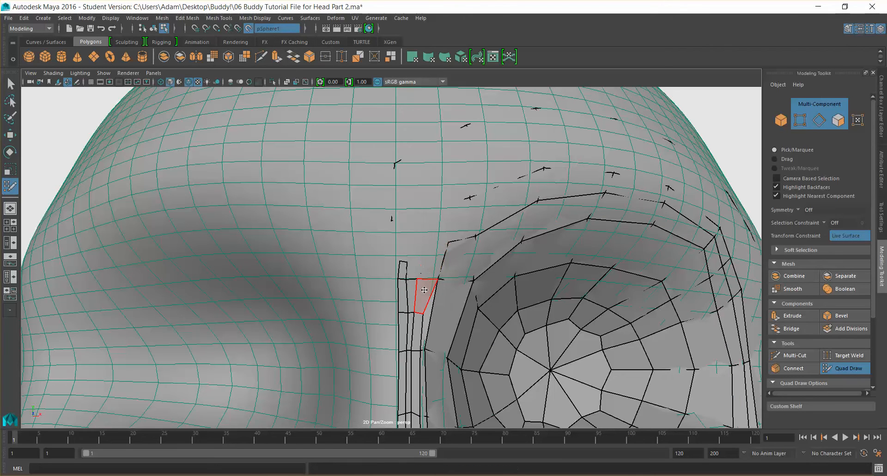
ctrl+shift+click(424, 289)
ctrl+shift+click(411, 295)
ctrl+shift+click(402, 295)
ctrl+shift+click(402, 272)
drag(407, 313, 408, 273)
drag(398, 311, 397, 269)
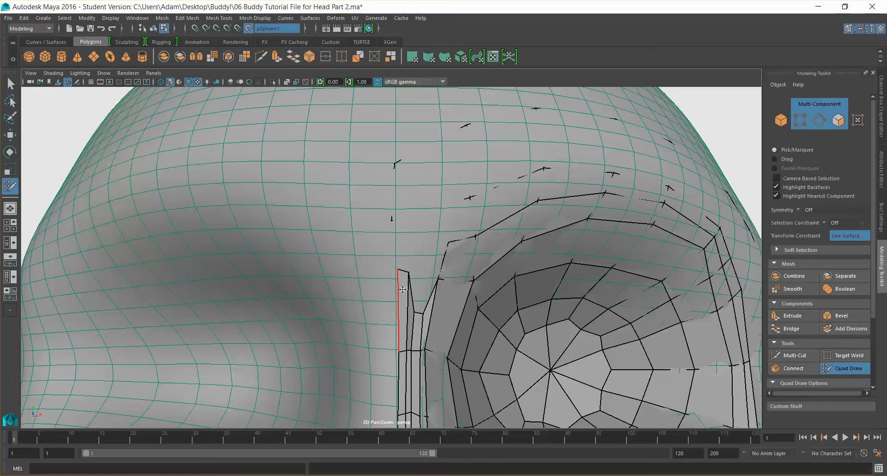
drag(414, 306, 418, 271)
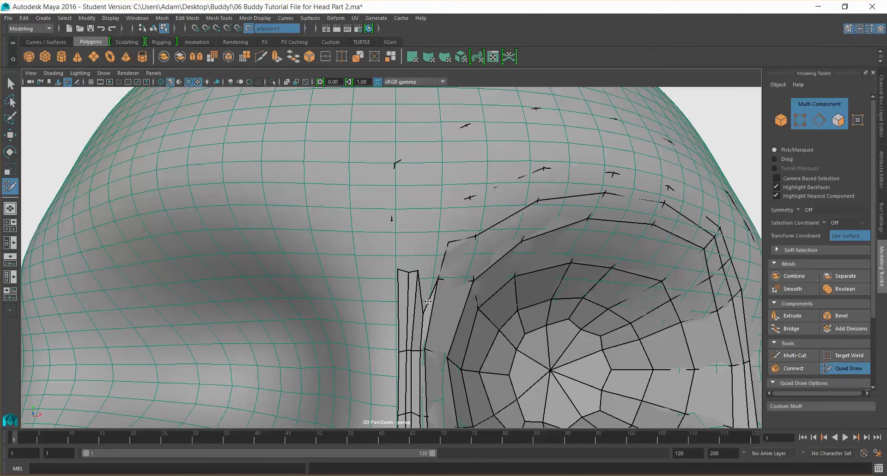
drag(424, 313, 417, 273)
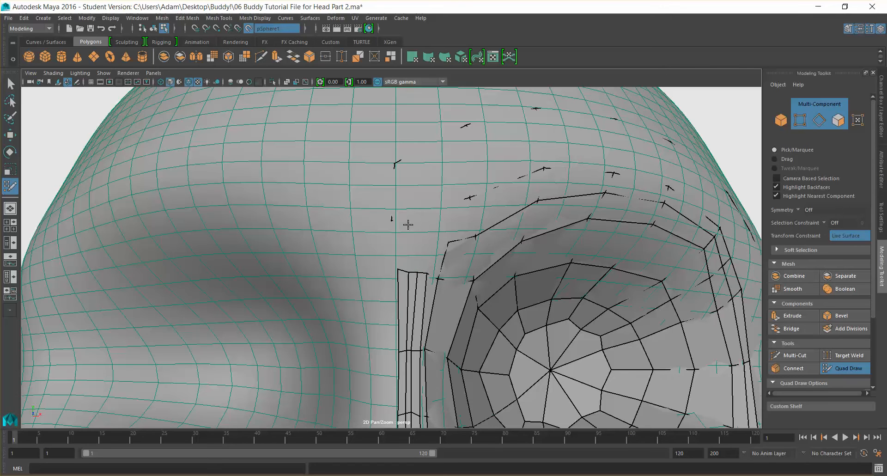
Fill a small quad at the top of the bridge strip and place a point toward the brow
shift+click(438, 250)
drag(412, 239, 402, 239)
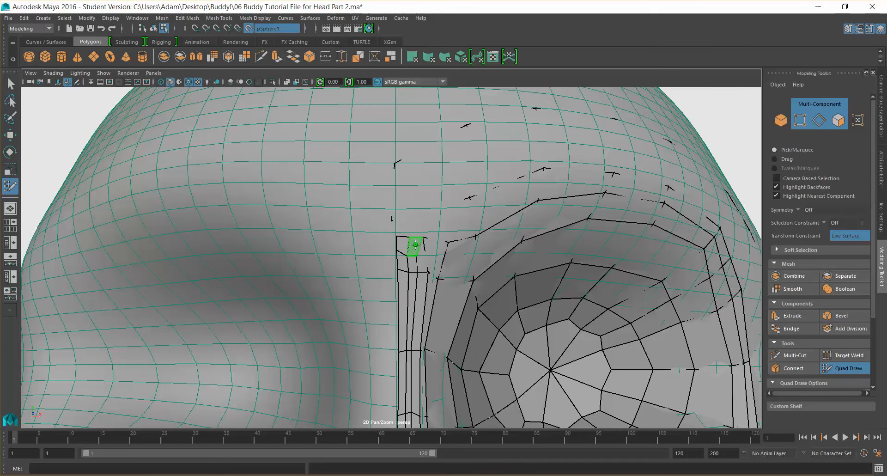
click(421, 260)
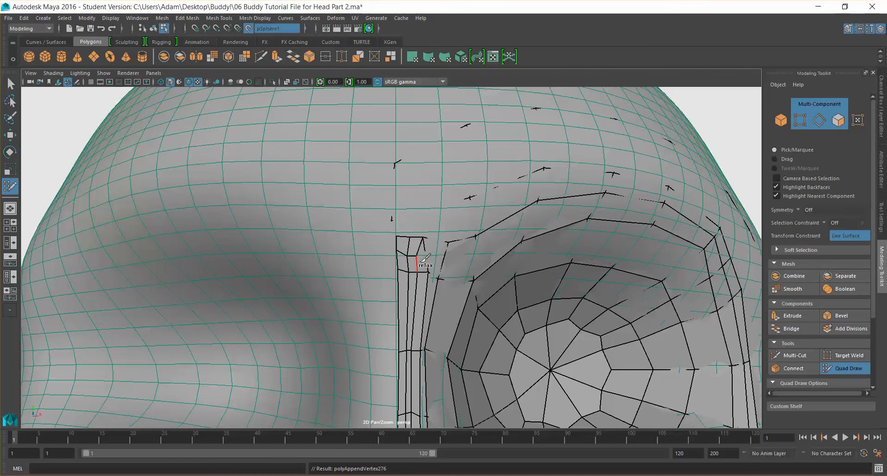
scroll(423, 259, up, 6)
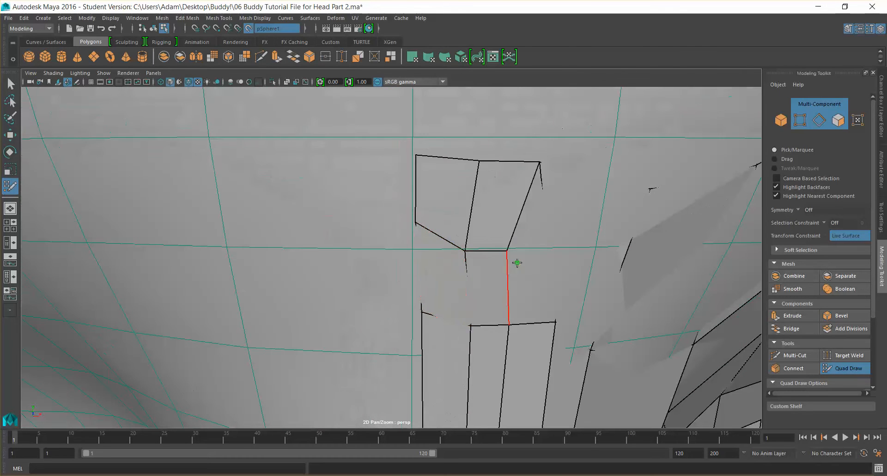
shift+click(530, 259)
Place several points on the brow above the bridge strip and connect them into quads
scroll(530, 260, down, 7)
alt+drag(494, 287, 465, 277)
key(super)
scroll(503, 272, up, 3)
key(super)
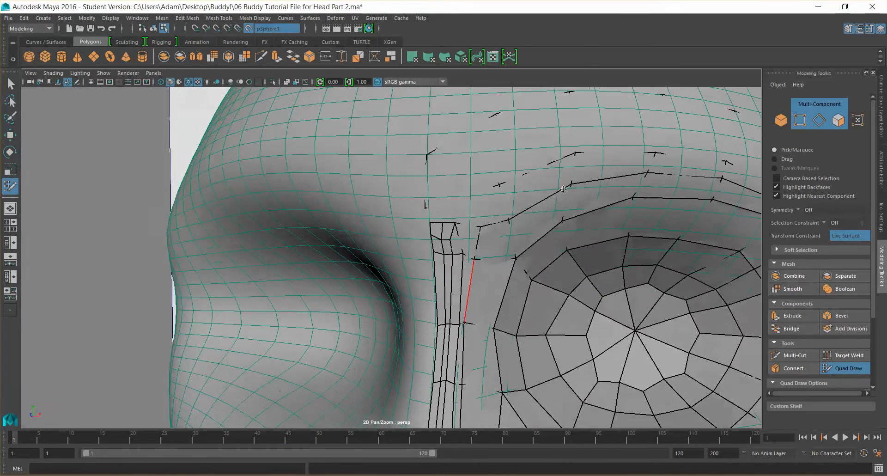
scroll(586, 181, down, 3)
scroll(586, 181, down, 2)
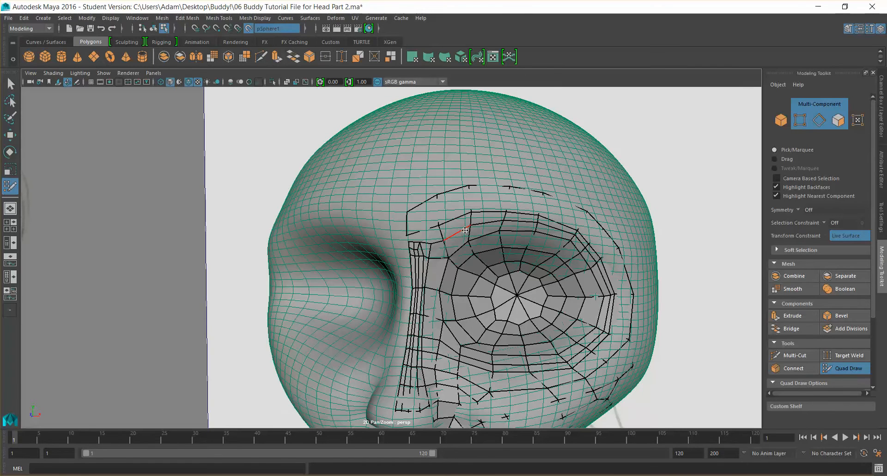
scroll(403, 233, up, 5)
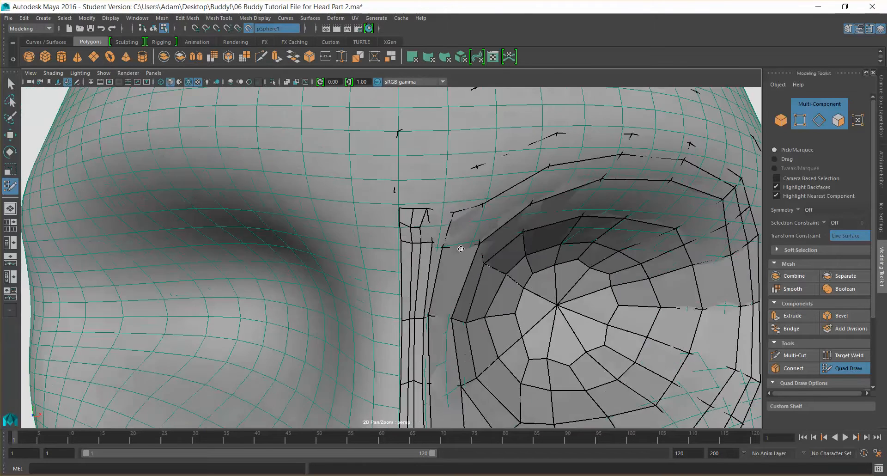
alt+drag(461, 249, 474, 253)
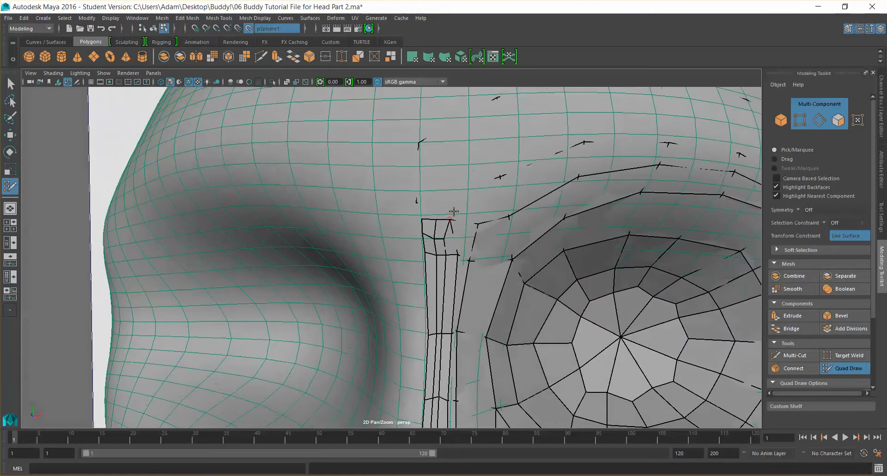
ctrl+click(435, 187)
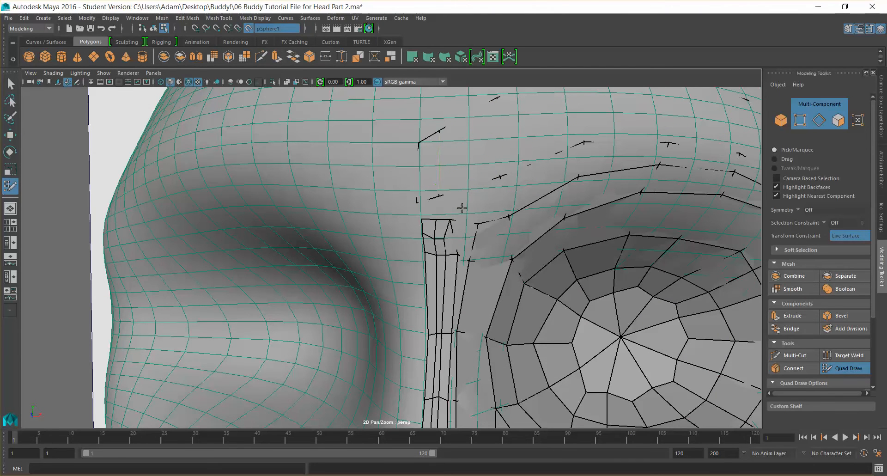
shift+click(433, 208)
ctrl+shift+click(468, 178)
shift+click(449, 207)
shift+click(484, 203)
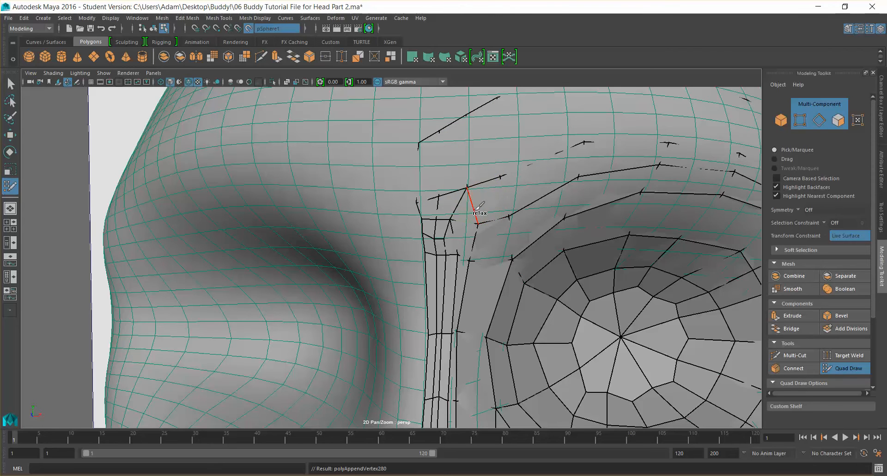
Fill two quads above the bridge strip along the brow
alt+drag(610, 264, 431, 204)
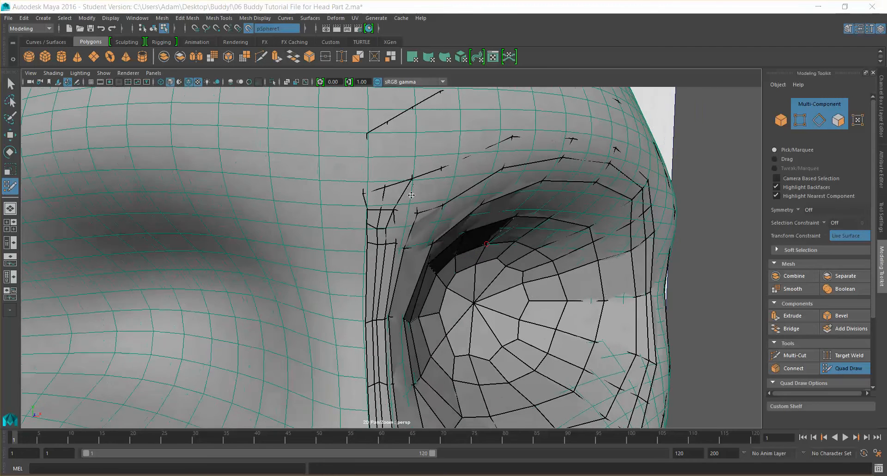
key(super)
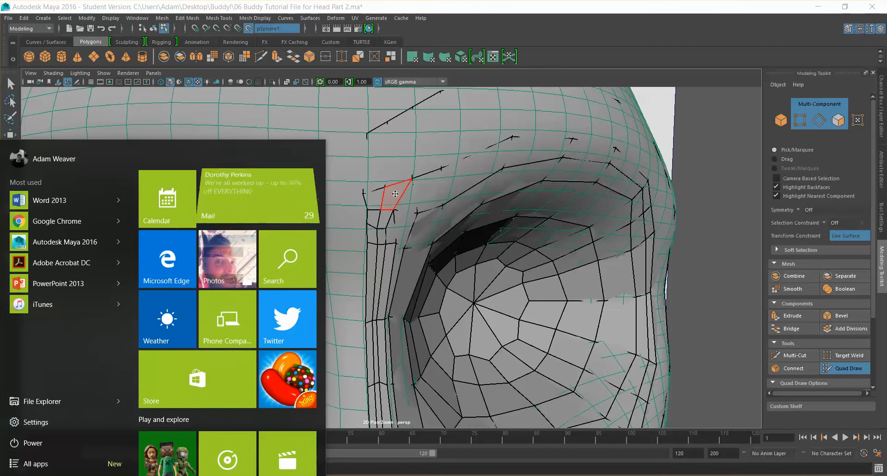
key(super)
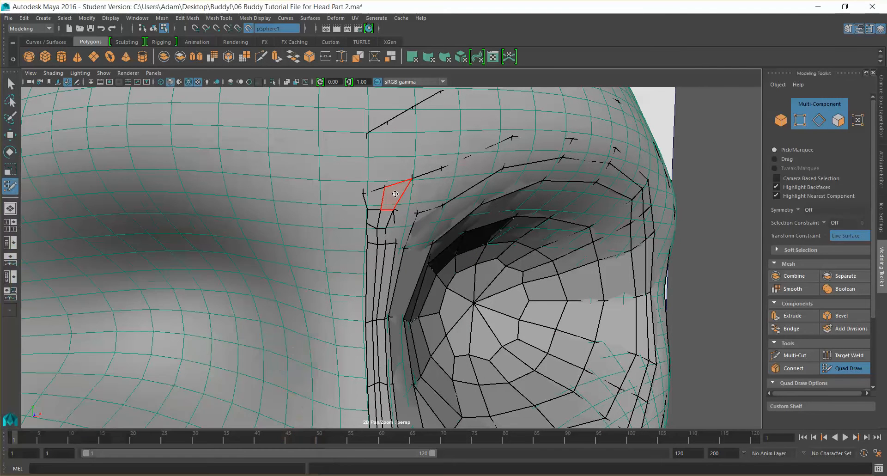
ctrl+shift+click(395, 194)
scroll(404, 196, up, 2)
scroll(404, 196, up, 1)
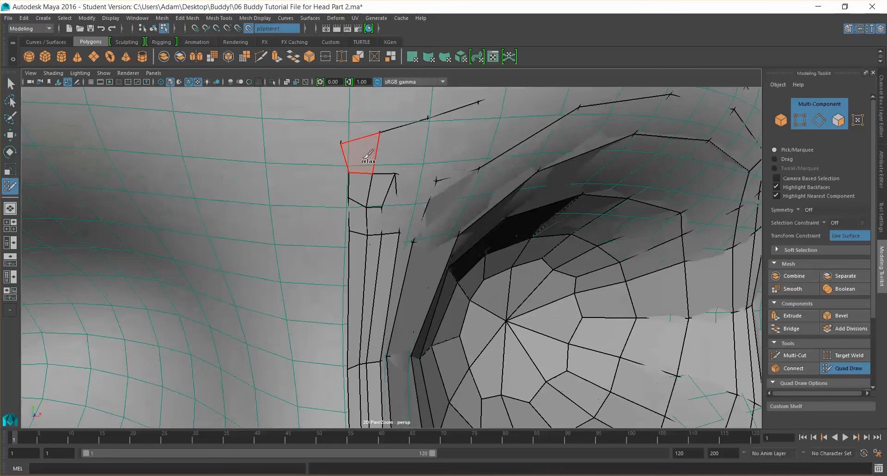
ctrl+shift+click(349, 149)
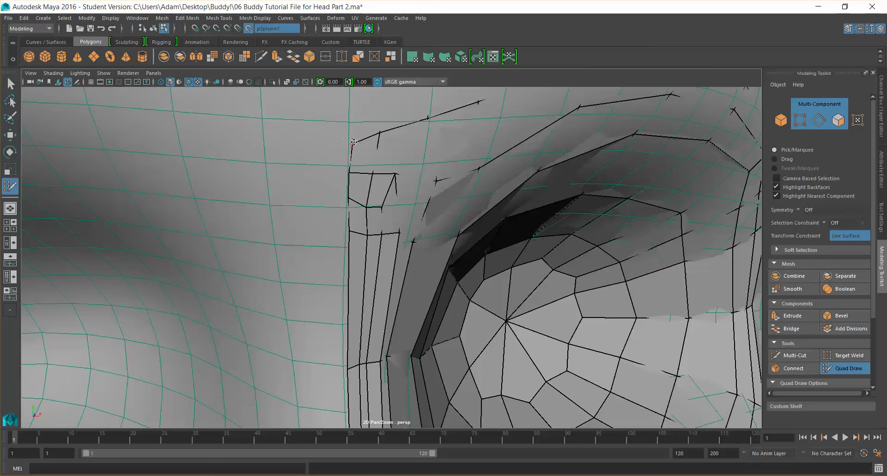
Fill a quad between the bridge strip and the eye loop, then adjust and relax its edges
scroll(405, 200, down, 3)
scroll(405, 201, down, 2)
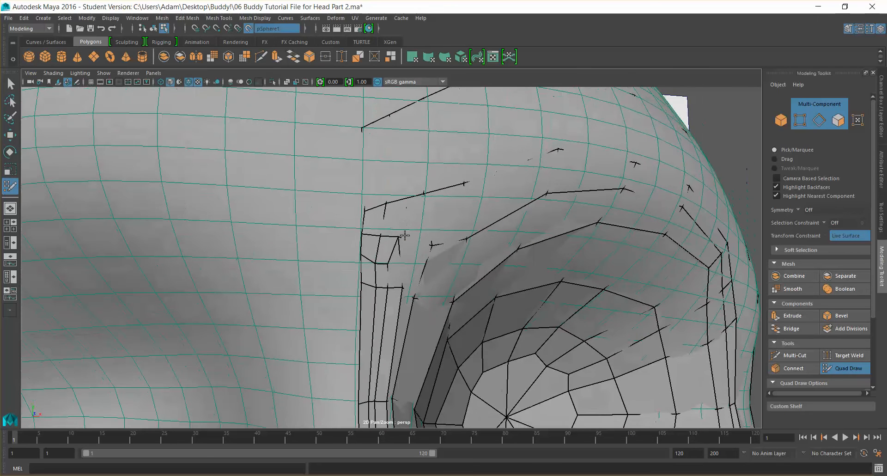
ctrl+shift+click(413, 262)
shift+click(414, 222)
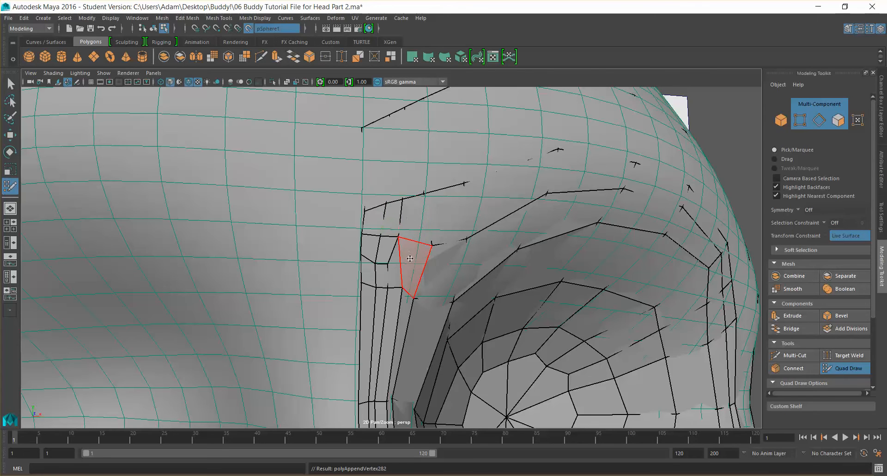
drag(369, 209, 366, 201)
ctrl+shift+click(389, 261)
drag(375, 262, 375, 259)
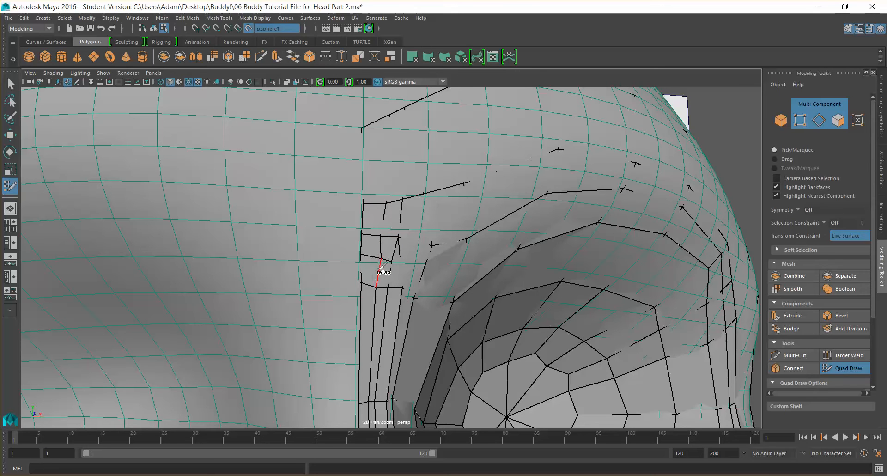
shift+drag(401, 260, 400, 282)
mouse_move(403, 222)
shift+mouse_down()
mouse_move(376, 206)
mouse_move(450, 193)
shift+mouse_up()
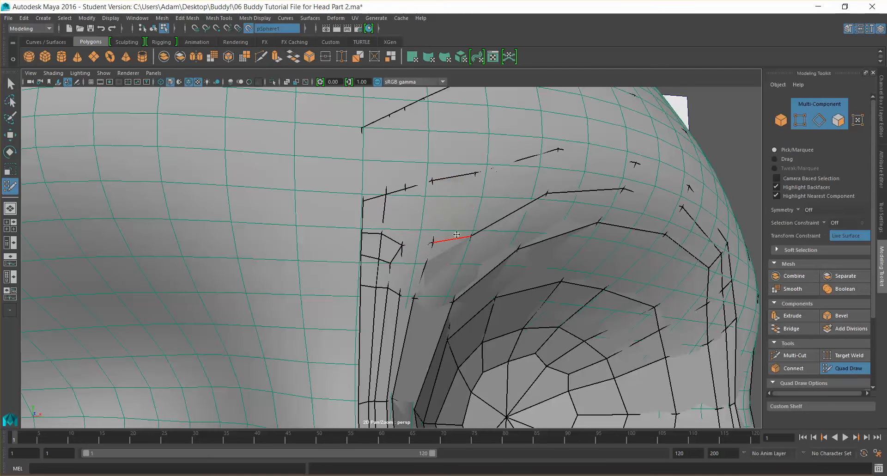
Zoom out to examine the new topology between the nose bridge, brow and eye loop
scroll(446, 225, down, 5)
key(super)
scroll(462, 250, down, 3)
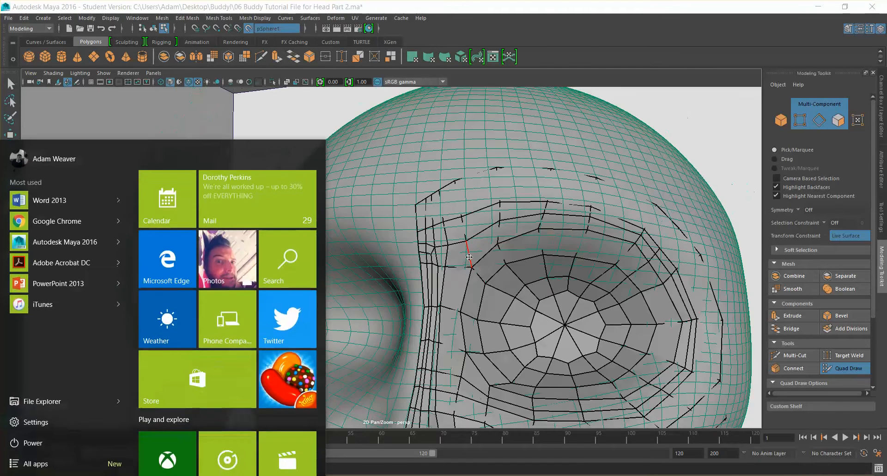
key(super)
scroll(524, 247, down, 7)
alt+drag(493, 270, 468, 270)
key(super)
scroll(467, 270, up, 8)
key(super)
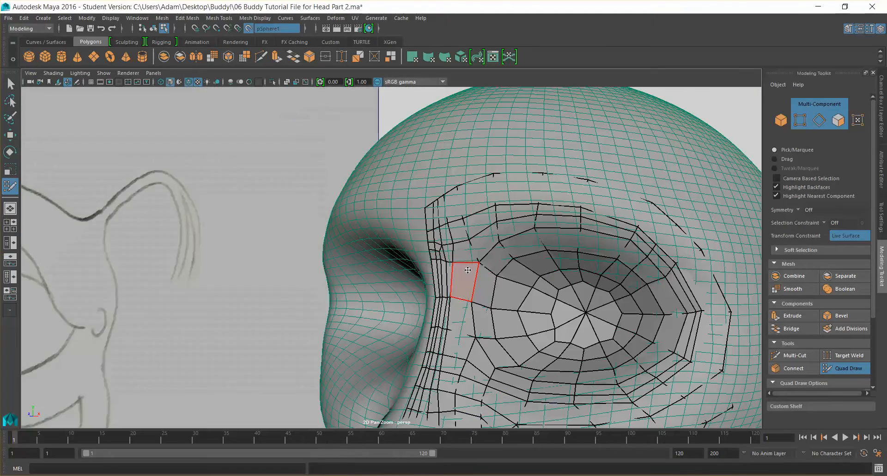
Place points above the bridge strip and fill a narrow quad where it meets the brow line
scroll(489, 283, down, 5)
alt+drag(517, 304, 552, 304)
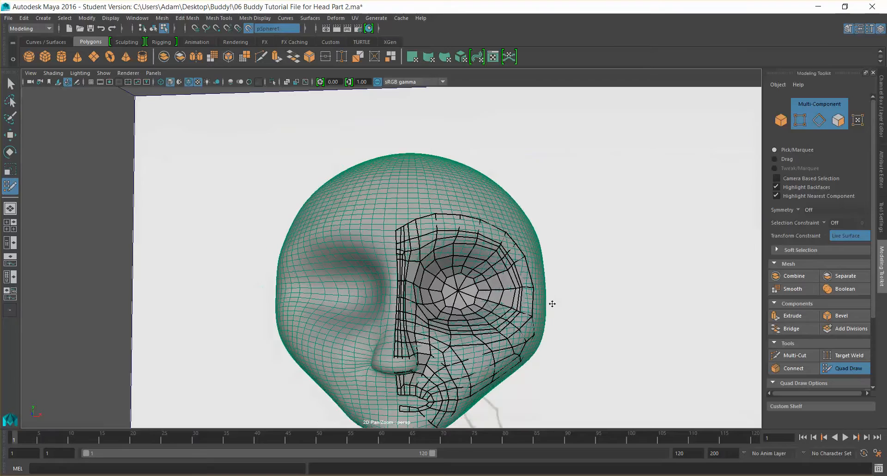
scroll(484, 265, up, 5)
alt+drag(483, 267, 420, 243)
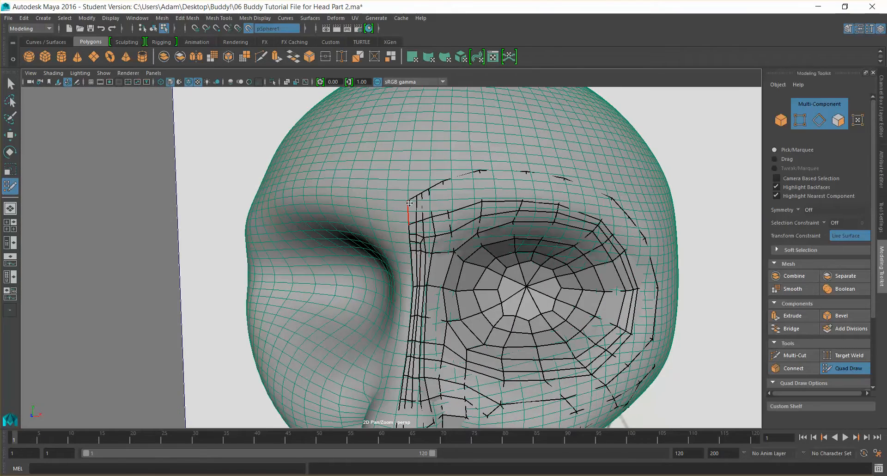
scroll(421, 237, up, 5)
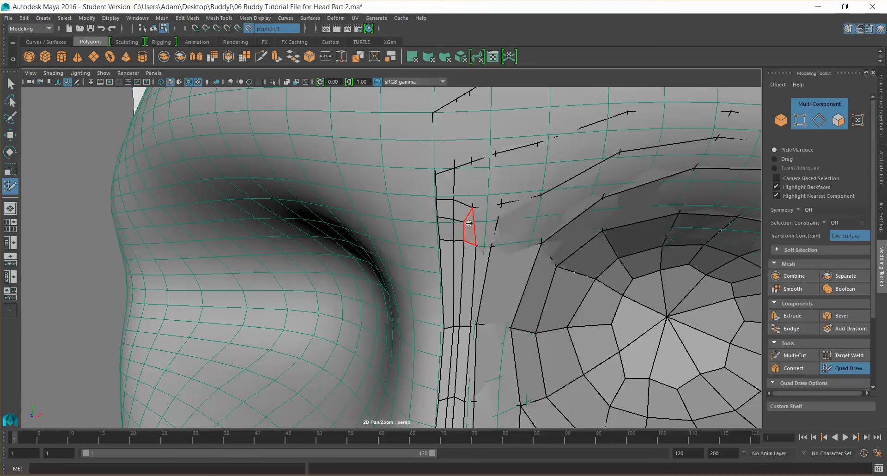
ctrl+shift+click(465, 190)
ctrl+shift+click(448, 210)
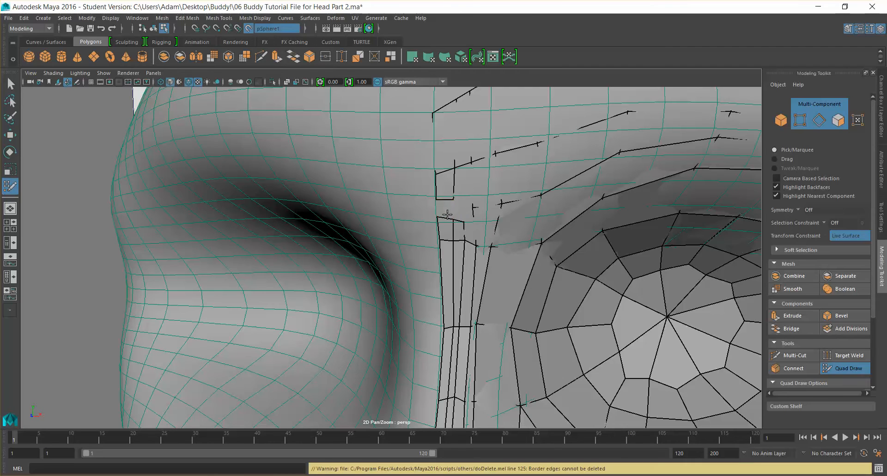
ctrl+shift+click(447, 210)
ctrl+shift+click(448, 227)
ctrl+shift+click(458, 228)
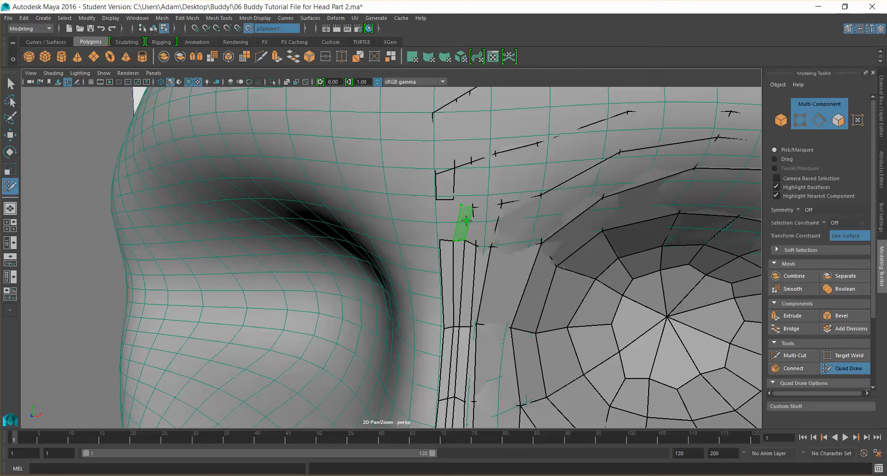
ctrl+shift+click(470, 225)
scroll(480, 223, up, 6)
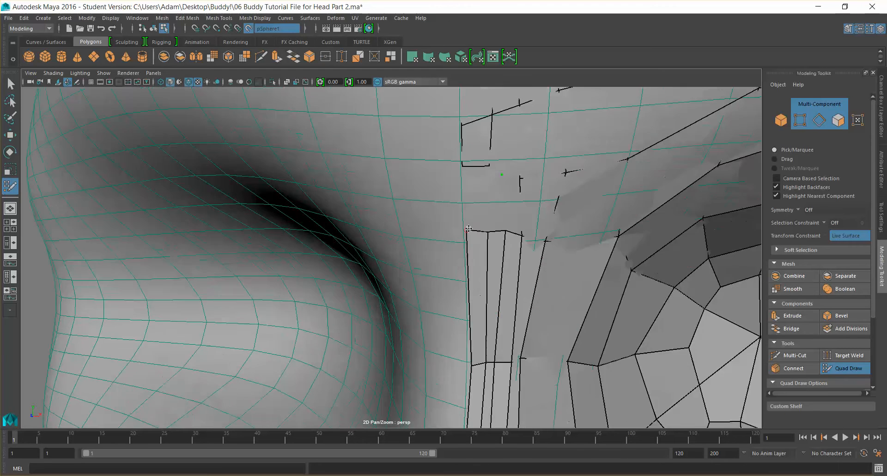
scroll(484, 226, down, 6)
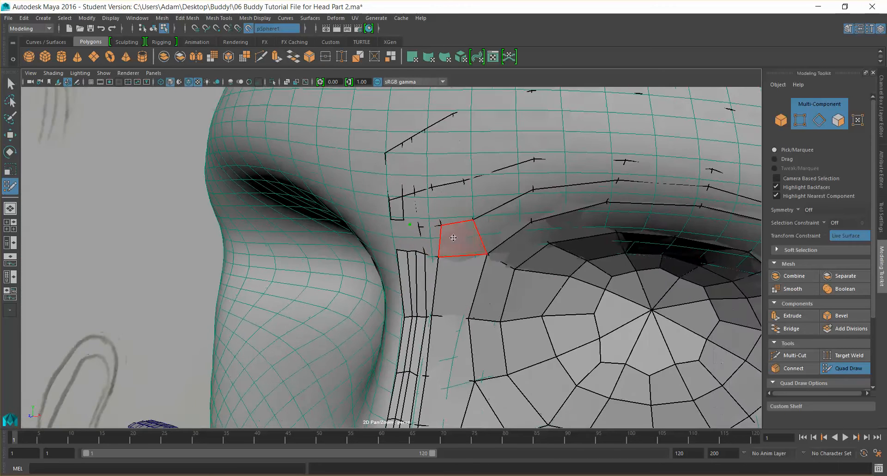
scroll(455, 238, up, 8)
scroll(477, 201, down, 4)
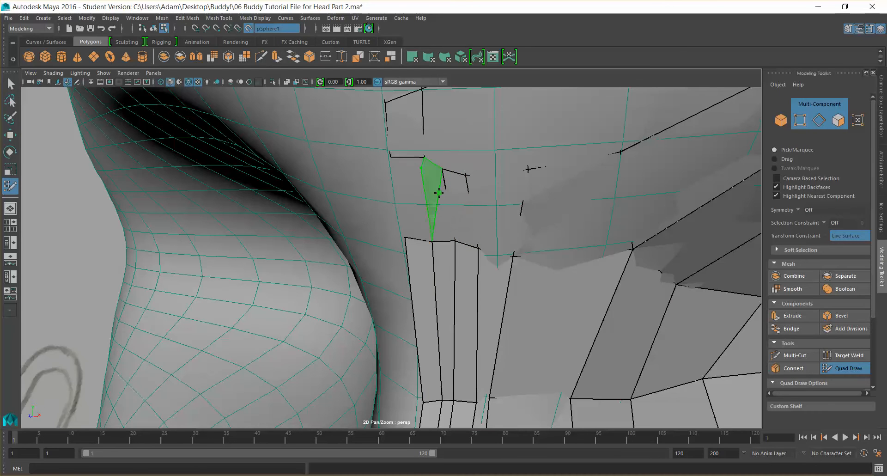
shift+click(445, 222)
alt+drag(445, 223, 457, 232)
key(ctrl+z)
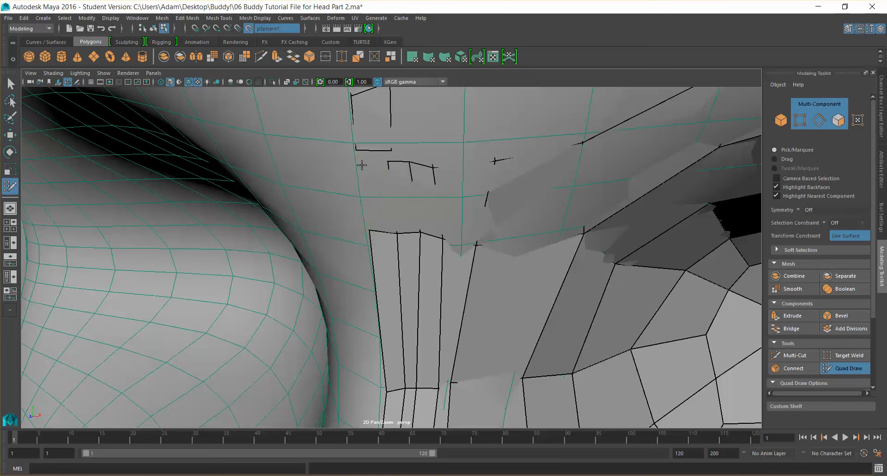
Try to fill a triangle between the brow points above the bridge strip
shift+click(381, 198)
alt+drag(412, 221, 434, 214)
alt+middle_drag(433, 214, 422, 248)
alt+drag(438, 249, 426, 220)
alt+middle_drag(425, 220, 397, 259)
ctrl+shift+click(382, 176)
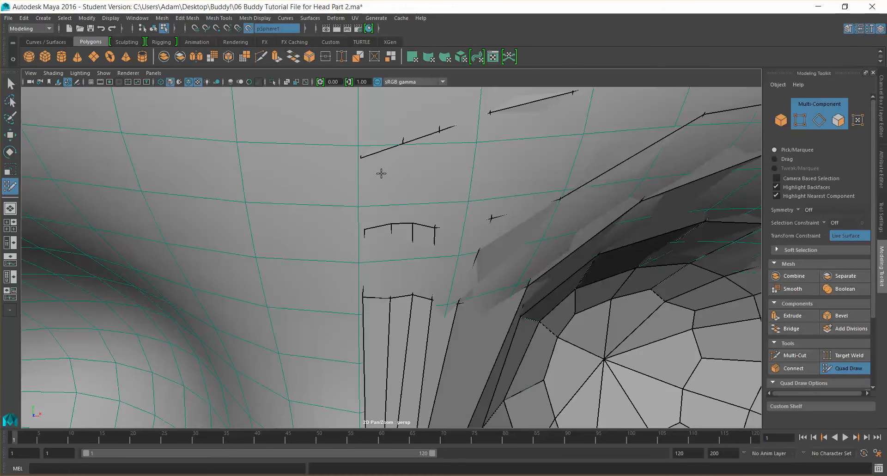
shift+click(401, 184)
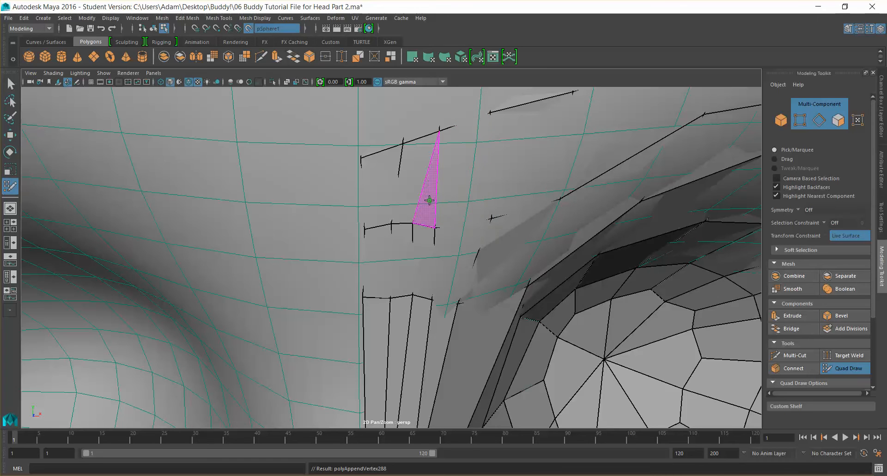
scroll(467, 166, down, 5)
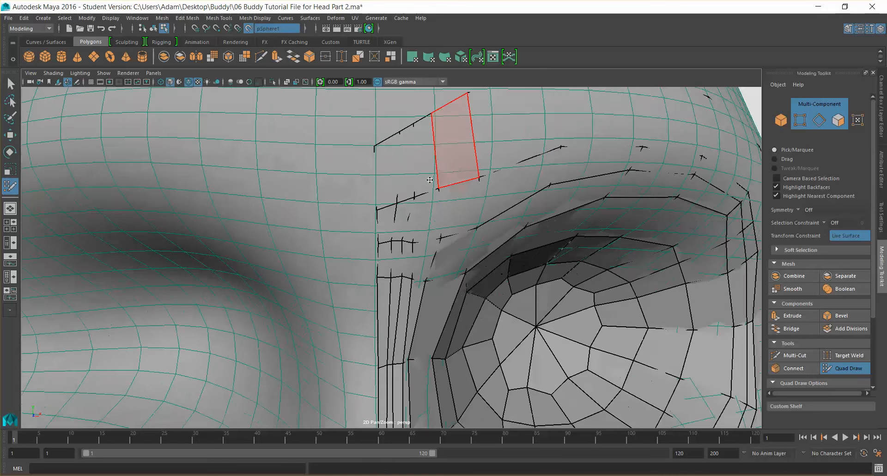
scroll(425, 182, up, 5)
key(ctrl+z)
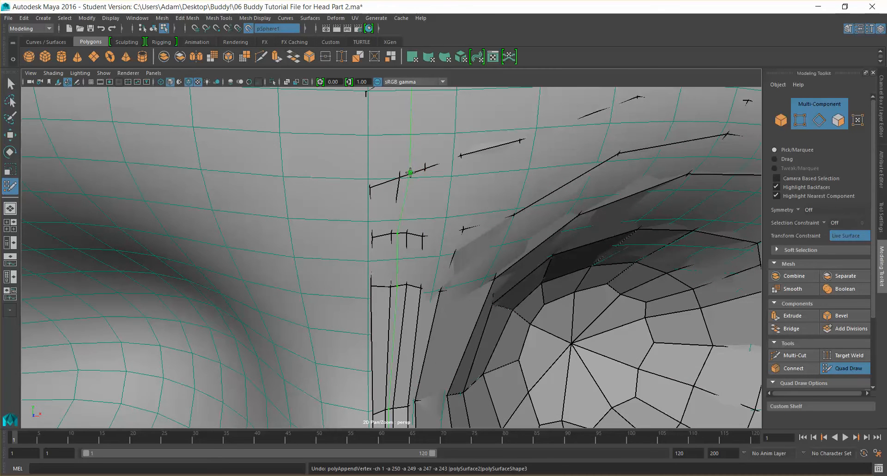
ctrl+shift+click(411, 163)
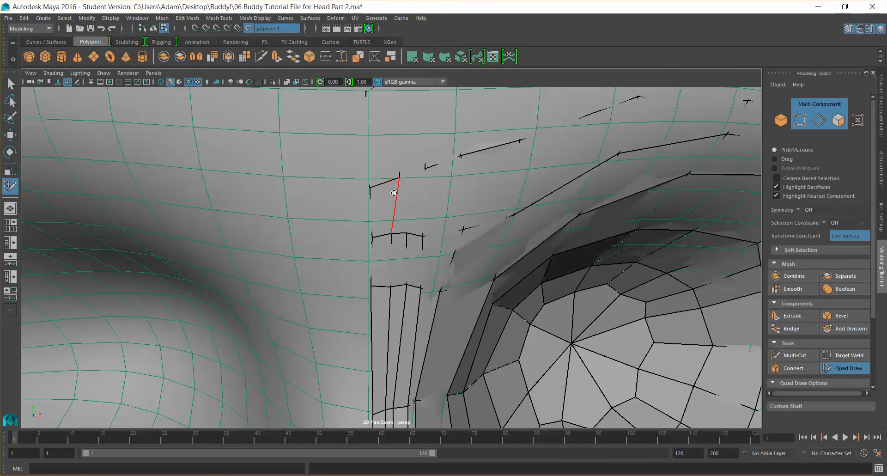
scroll(416, 171, down, 2)
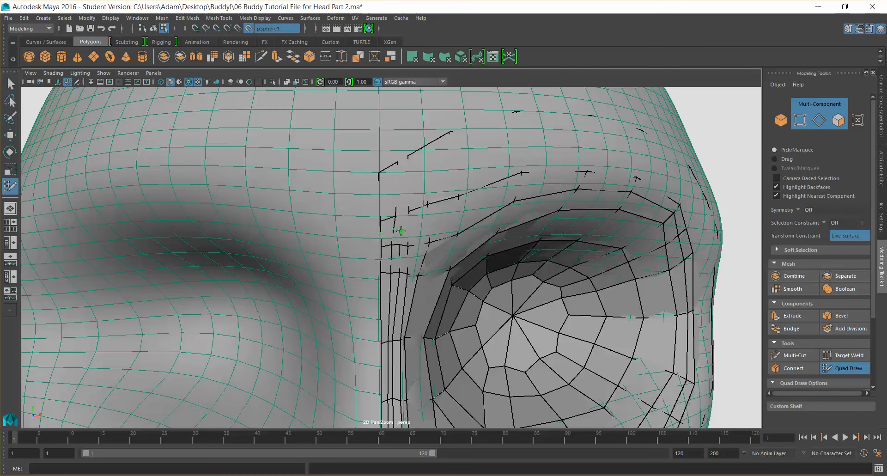
scroll(401, 231, up, 2)
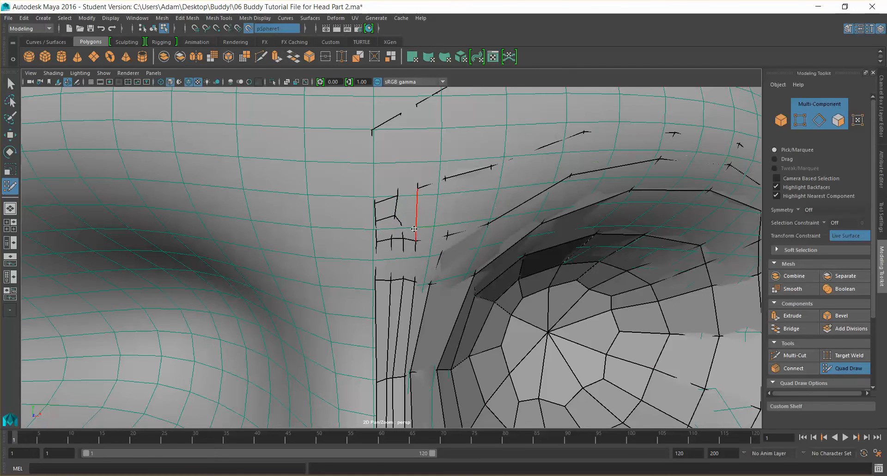
key(ctrl+z)
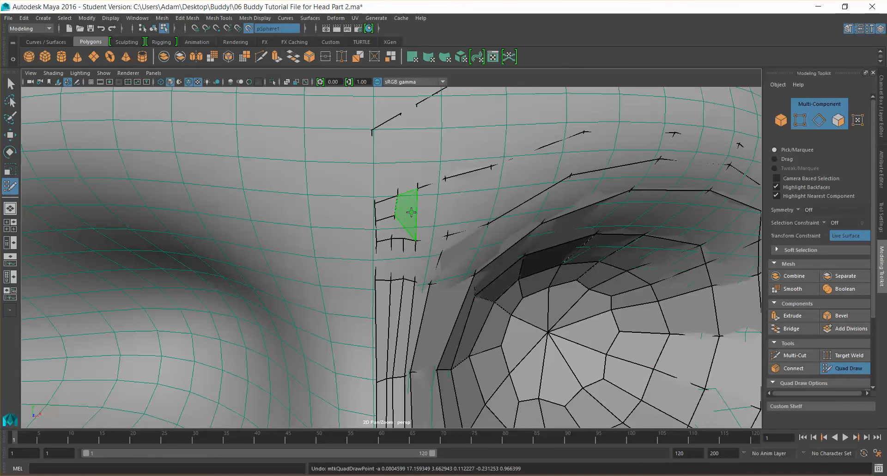
Fill a small polygon at the corner between the bridge strip and the brow points
shift+click(411, 216)
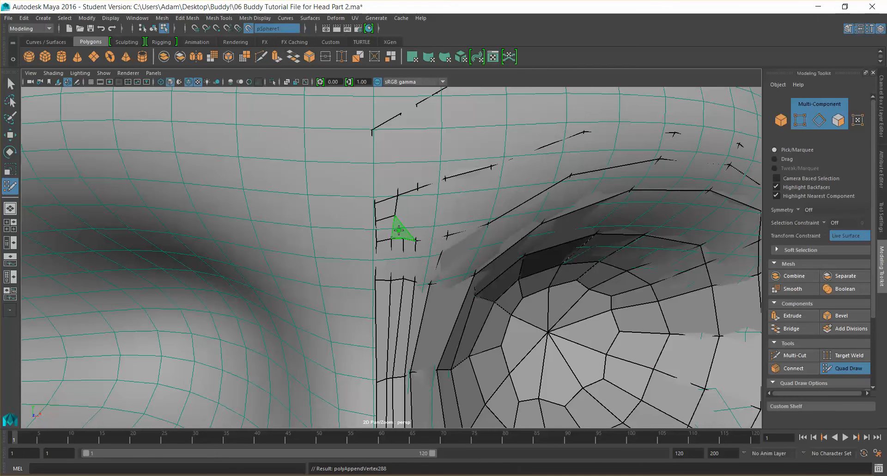
shift+click(407, 236)
scroll(415, 222, down, 5)
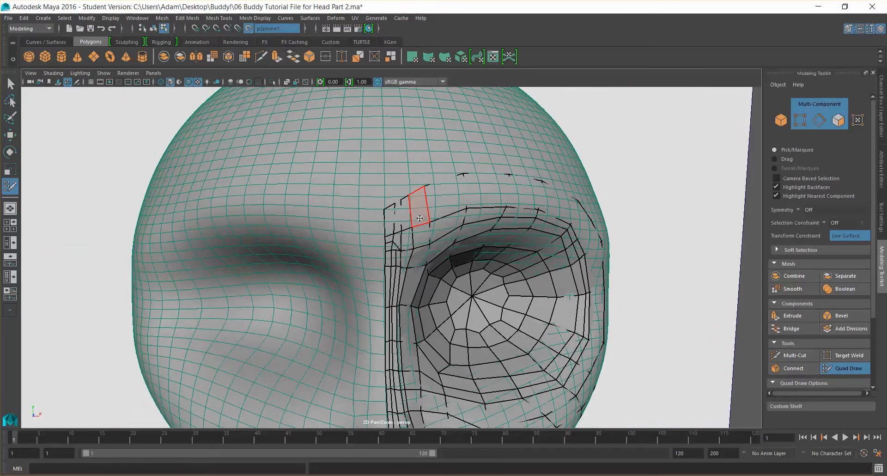
scroll(419, 218, down, 2)
alt+drag(442, 231, 400, 226)
key(super)
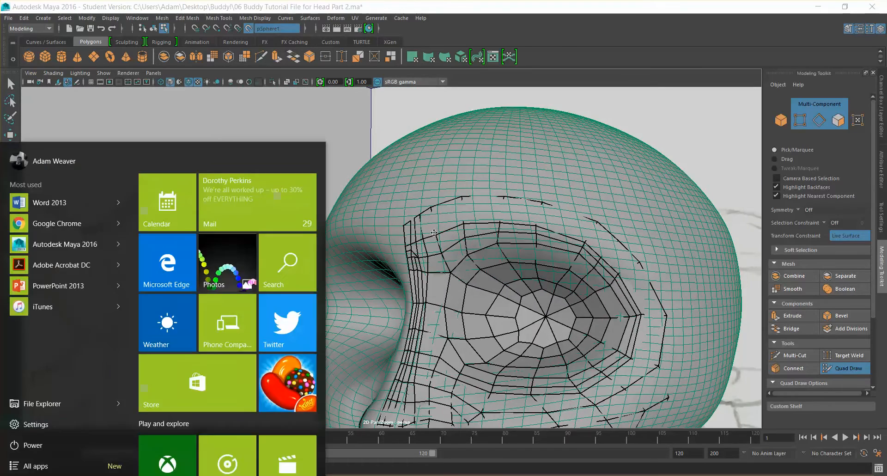
scroll(435, 232, up, 3)
key(super)
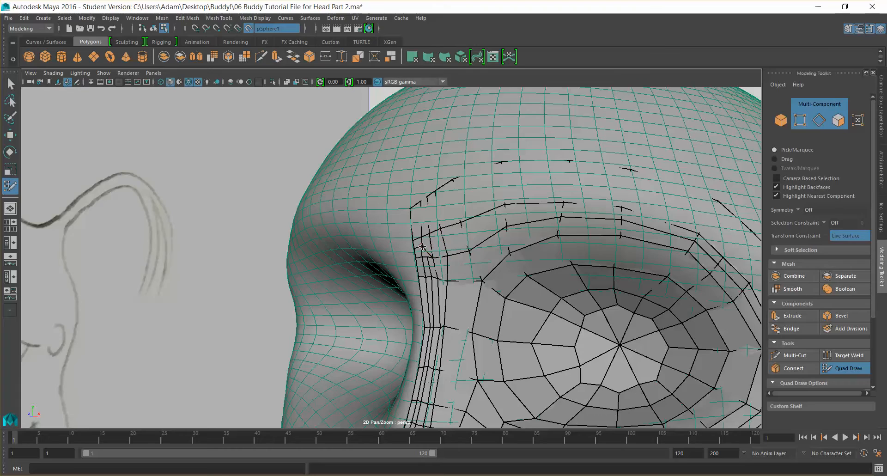
Fill two small quads at the top of the bridge strip below the brow line
mouse_move(421, 245)
alt+mouse_down()
mouse_move(512, 266)
mouse_move(504, 272)
mouse_move(506, 263)
alt+mouse_up()
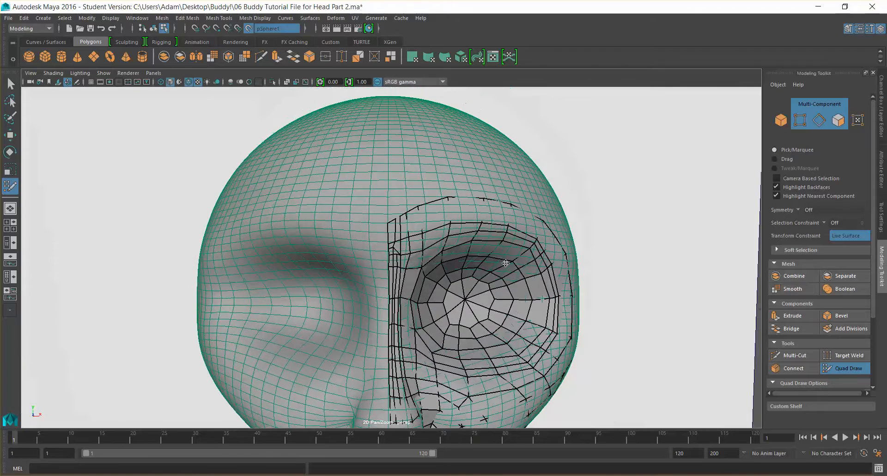
key(super)
key(super)
scroll(442, 236, down, 5)
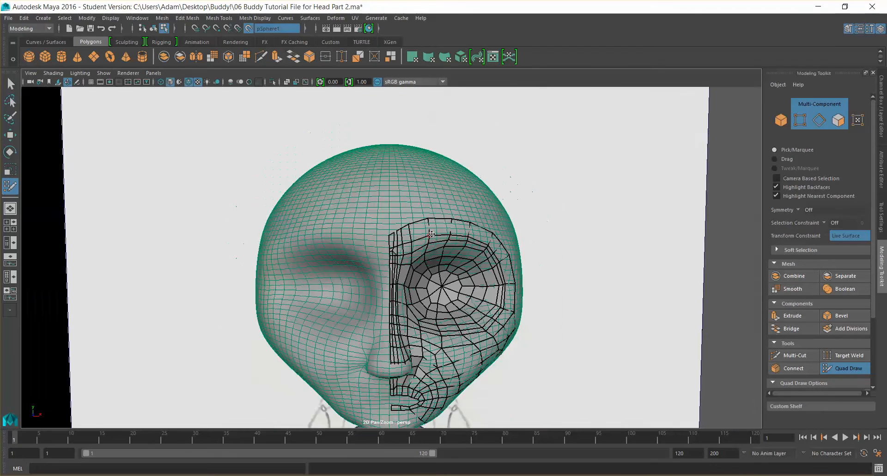
alt+drag(426, 234, 477, 249)
scroll(430, 239, up, 5)
scroll(477, 249, up, 4)
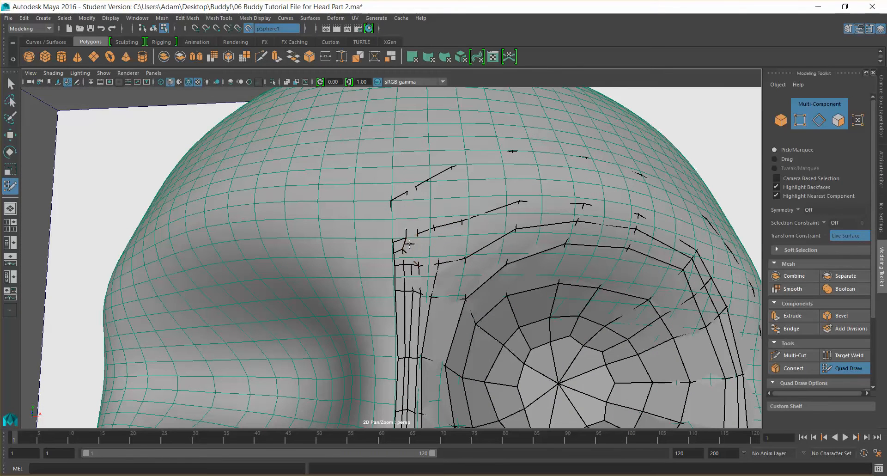
shift+click(416, 203)
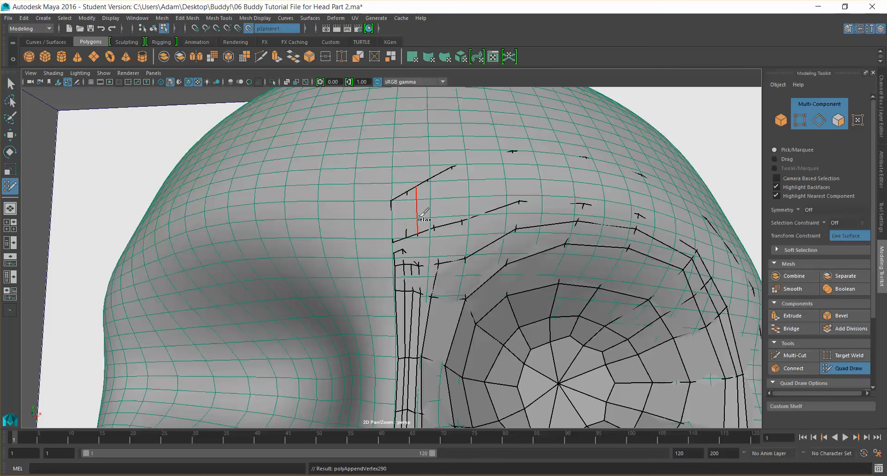
ctrl+shift+click(408, 260)
ctrl+shift+click(398, 257)
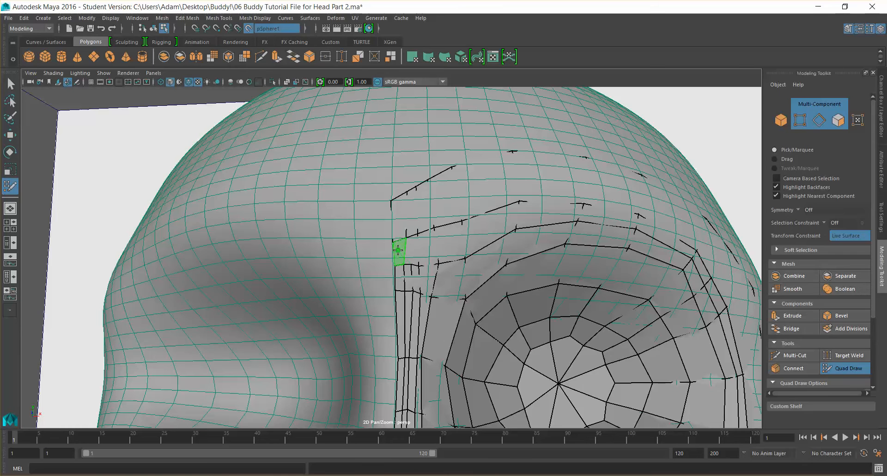
shift+click(398, 251)
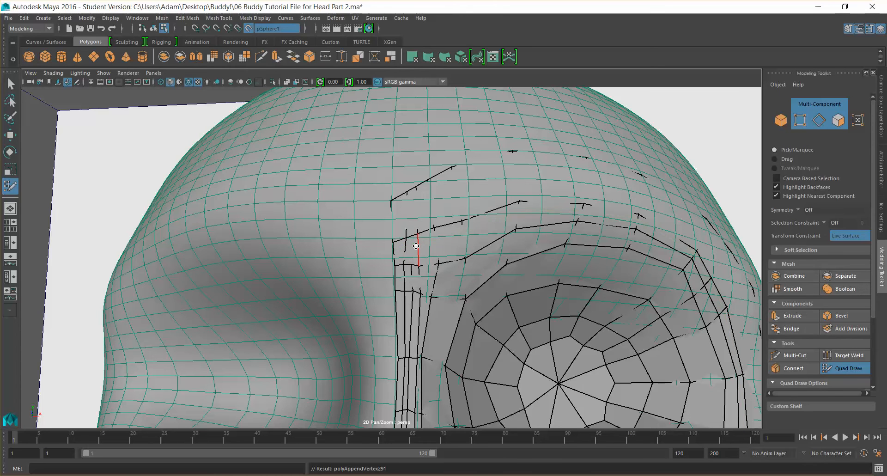
Try to add points on the brow, then undo the last three quad-draw actions
scroll(416, 246, up, 5)
shift+click(441, 228)
ctrl+shift+click(460, 188)
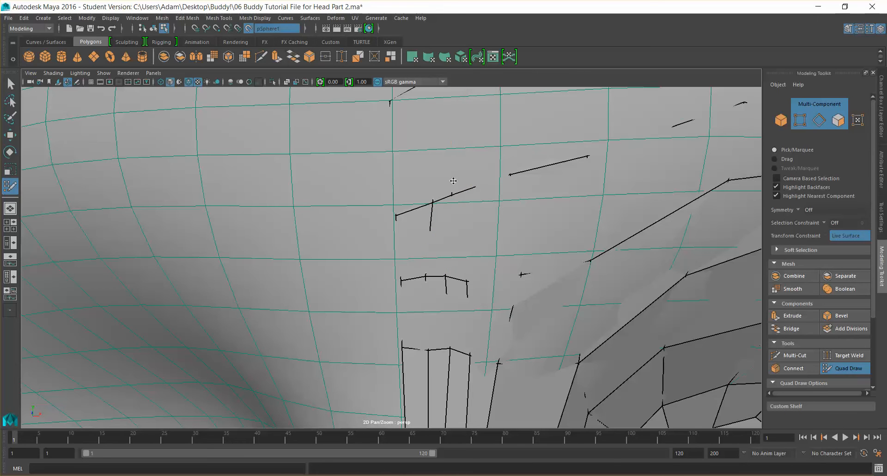
key(ctrl+z)
key(ctrl+z)
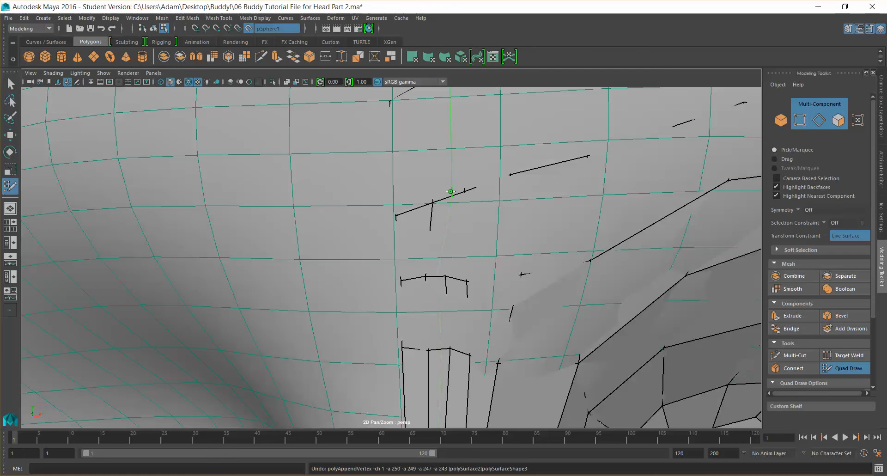
key(ctrl+z)
Place points and fill a tall quad on the brow above the bridge strip
ctrl+click(450, 194)
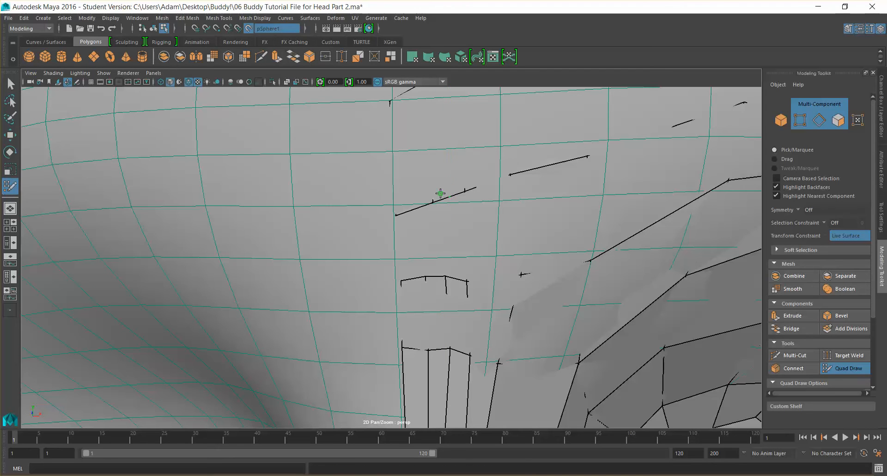
ctrl+shift+click(434, 189)
shift+click(434, 229)
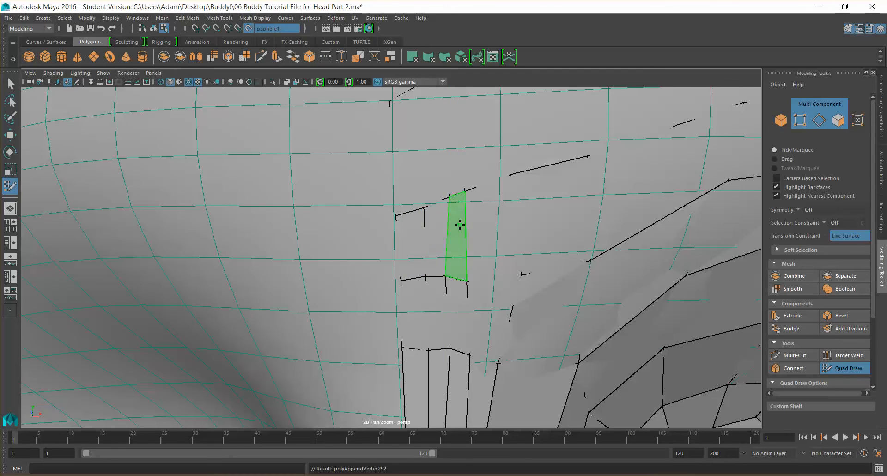
shift+click(481, 219)
Orbit around the head to examine the topology on its underside toward the chin
scroll(489, 215, down, 10)
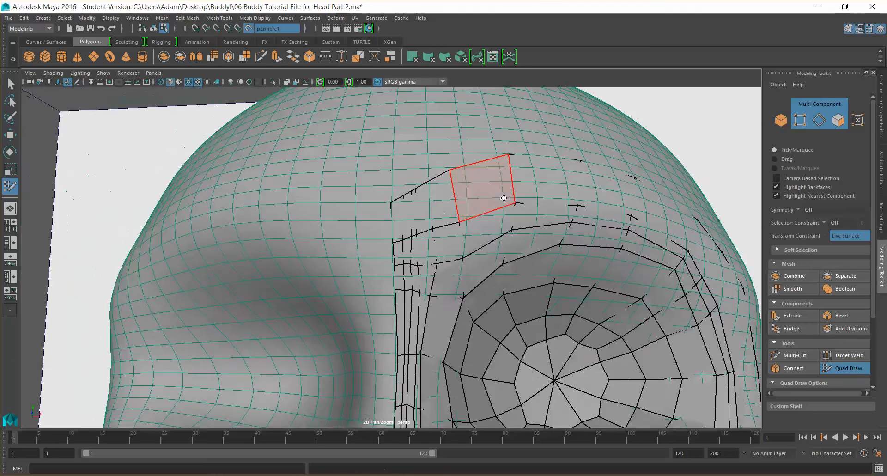
alt+drag(534, 236, 449, 285)
scroll(476, 223, down, 5)
scroll(450, 286, up, 6)
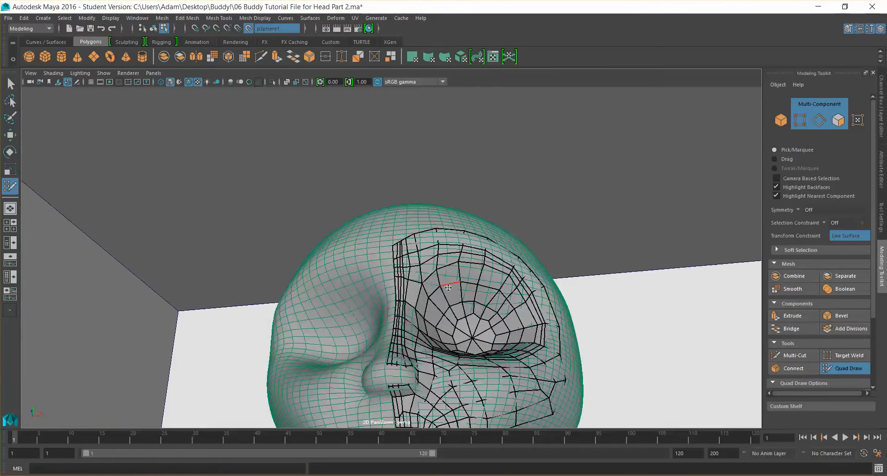
alt+middle_drag(450, 285, 448, 163)
scroll(455, 252, up, 4)
alt+middle_drag(459, 261, 445, 148)
alt+drag(444, 147, 467, 158)
alt+drag(410, 169, 414, 161)
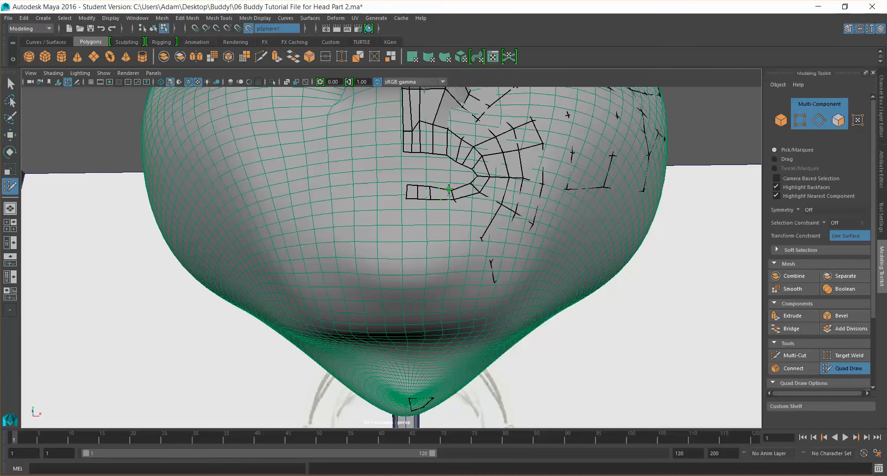
ctrl+click(473, 198)
mouse_move(415, 221)
alt+mouse_down()
mouse_move(422, 238)
mouse_move(413, 250)
alt+mouse_up()
key(super)
click(413, 247)
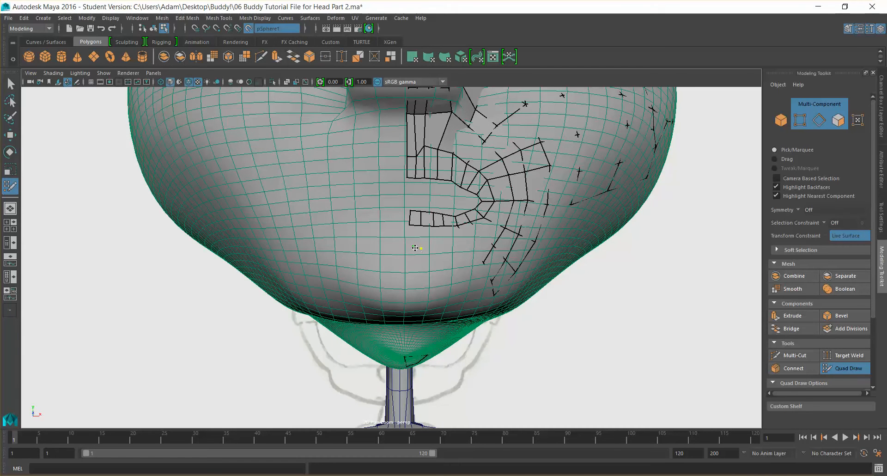
Place points below the lower mouth strip and fill a quad on the chin, undoing and redoing the last placement
shift+click(415, 238)
shift+click(426, 237)
click(446, 246)
shift+click(442, 236)
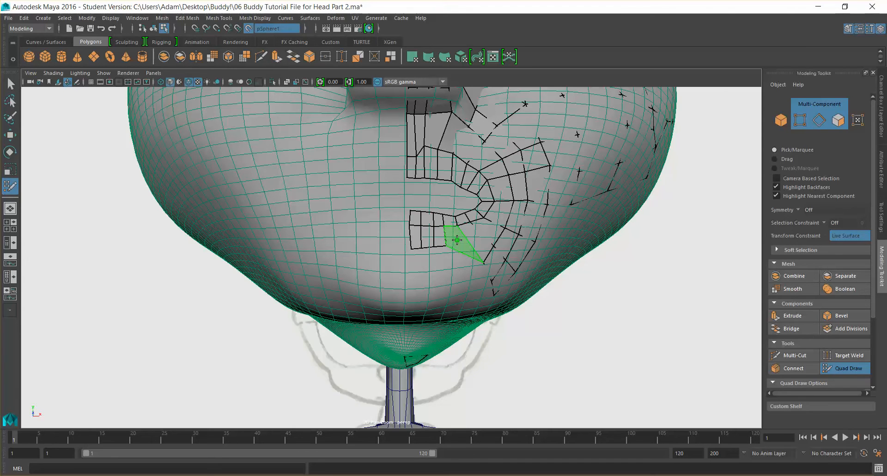
shift+click(458, 240)
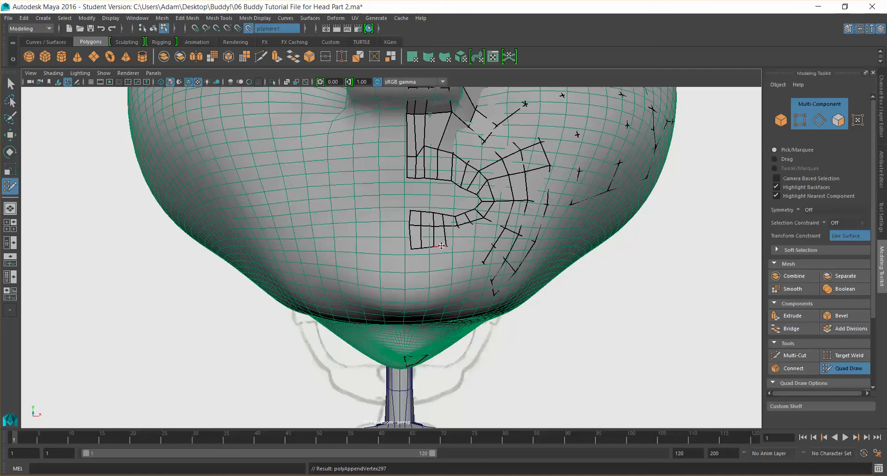
key(ctrl+z)
mouse_move(440, 247)
mouse_down()
mouse_move(442, 264)
mouse_move(416, 263)
mouse_move(414, 253)
mouse_move(452, 259)
mouse_up()
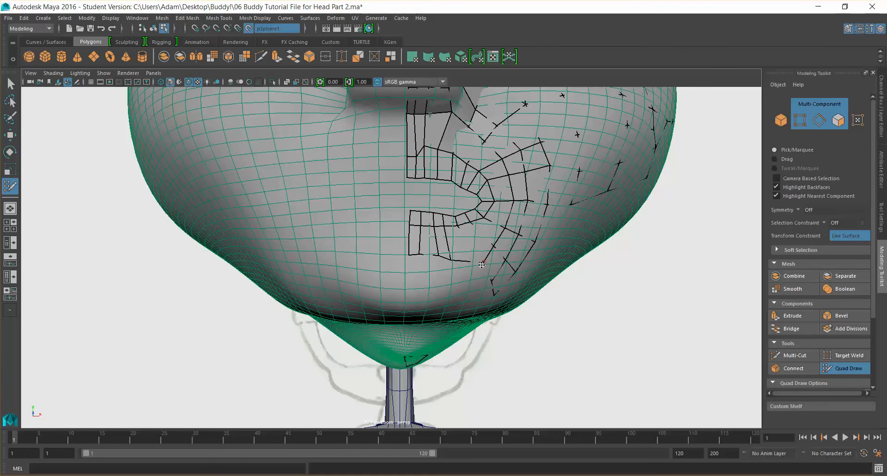
Place additional points on the chin surface beneath the lower mouth strip
key(super)
key(super)
mouse_move(467, 276)
alt+mouse_down()
mouse_move(414, 265)
mouse_move(412, 249)
mouse_move(380, 241)
mouse_move(397, 246)
alt+mouse_up()
shift+click(348, 170)
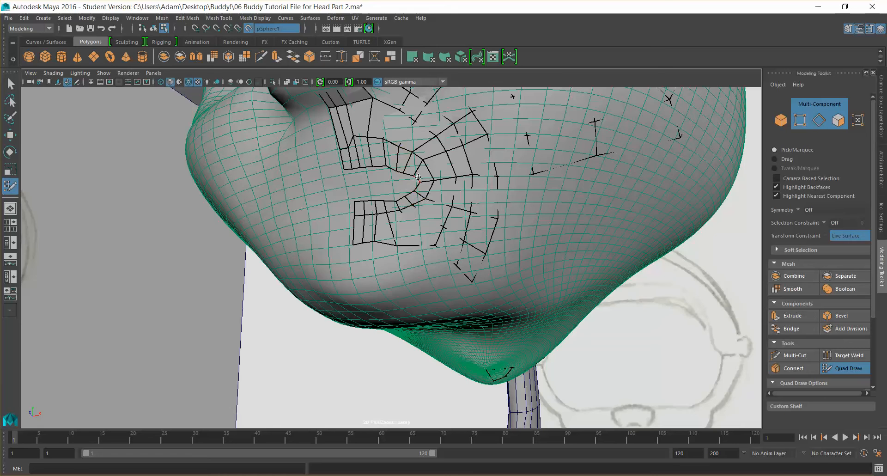
alt+drag(411, 165, 431, 170)
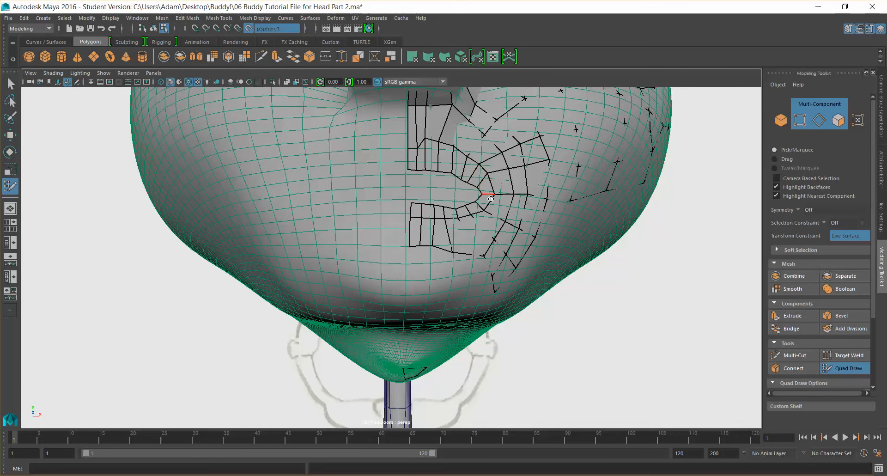
ctrl+click(450, 218)
mouse_move(453, 250)
mouse_down()
mouse_move(443, 246)
mouse_move(470, 259)
mouse_move(448, 248)
mouse_up()
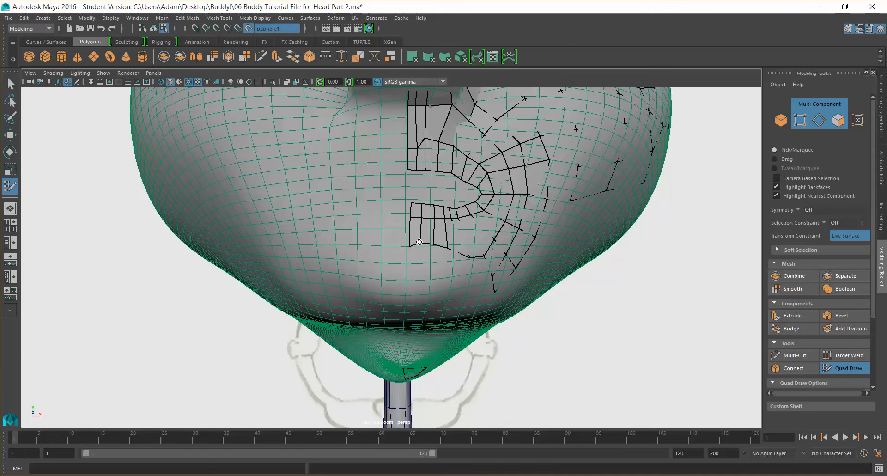
drag(412, 243, 412, 240)
mouse_move(420, 273)
alt+mouse_down()
mouse_move(468, 246)
mouse_move(431, 255)
alt+mouse_up()
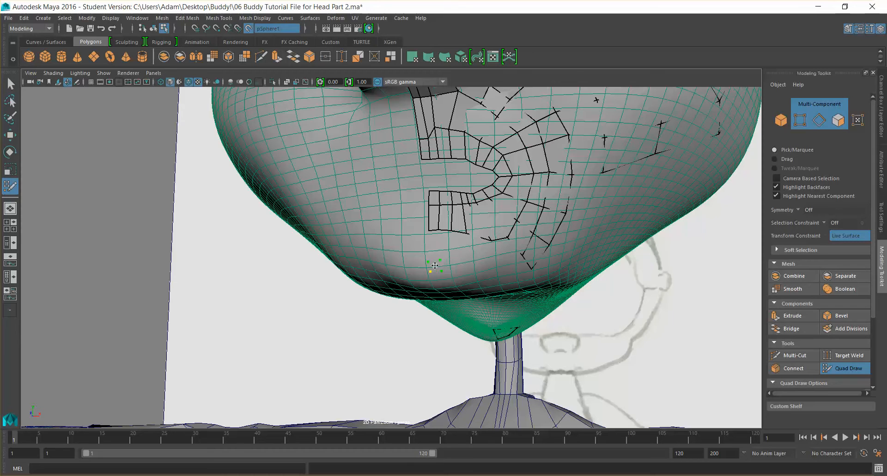
shift+click(450, 260)
click(458, 269)
drag(442, 276, 413, 251)
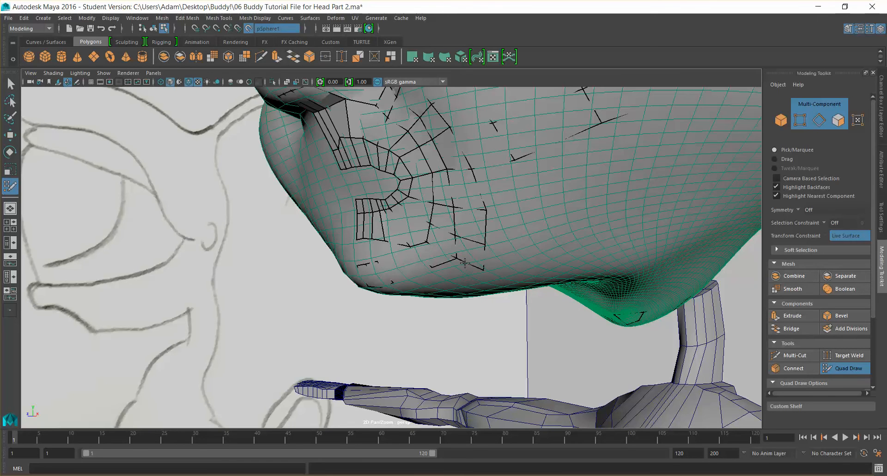
Add more points across the chin below the mouth loop and fill a quad between them
alt+drag(464, 264, 506, 261)
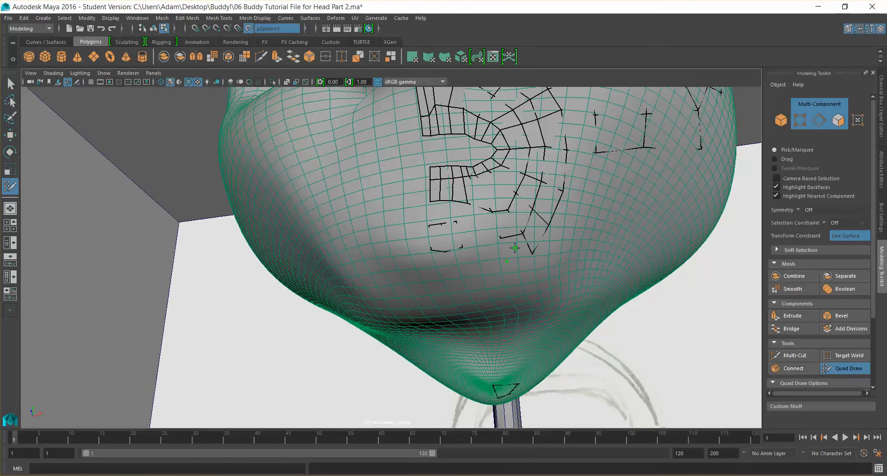
click(474, 269)
shift+click(490, 255)
shift+click(490, 255)
click(444, 274)
shift+click(447, 263)
mouse_move(498, 239)
alt+mouse_down()
mouse_move(482, 255)
mouse_move(487, 248)
alt+mouse_up()
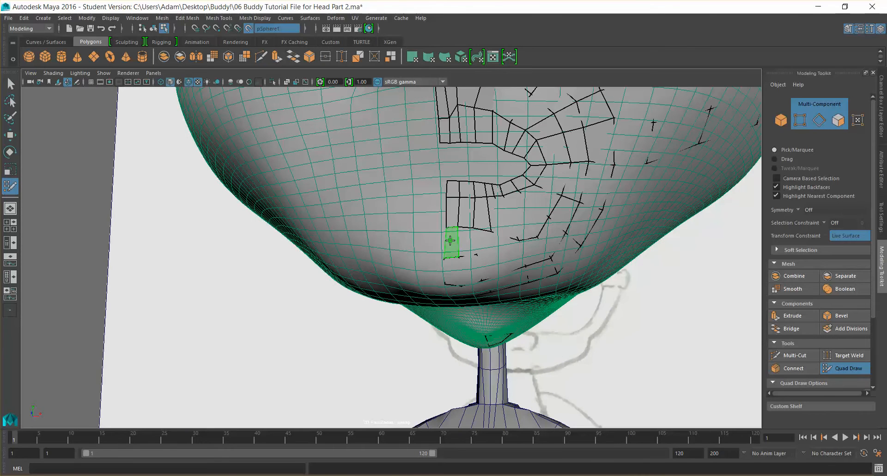
mouse_move(460, 253)
alt+mouse_down()
mouse_move(471, 251)
mouse_move(433, 254)
mouse_move(444, 261)
mouse_move(446, 225)
alt+mouse_up()
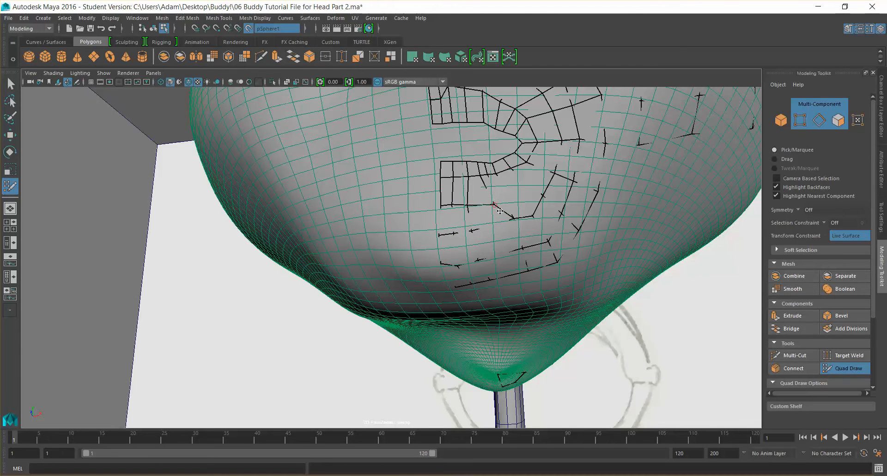
alt+drag(493, 241, 515, 237)
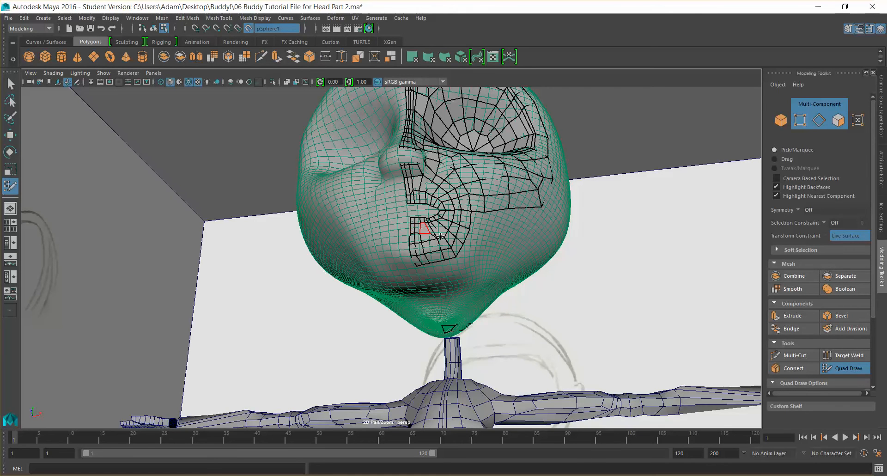
Undo the last three quad-draw actions on the chin
scroll(447, 244, up, 2)
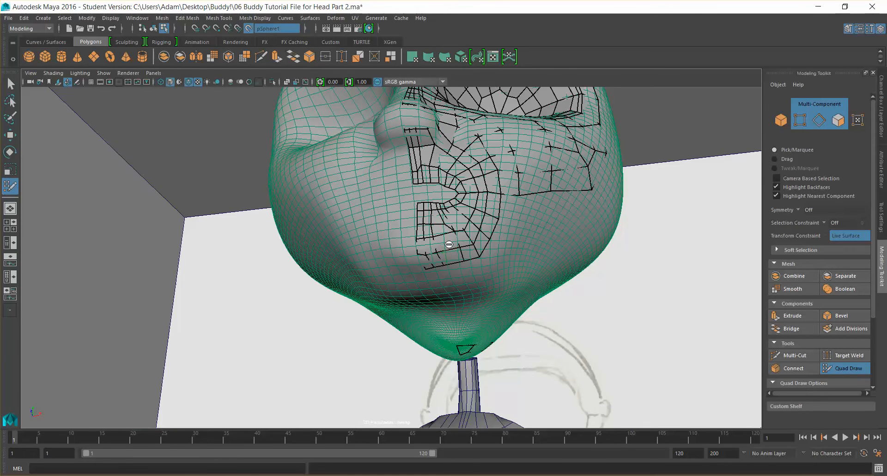
key(ctrl+z)
key(ctrl+z)
key(ctrl+z)
Place points and fill a quad directly below the lower end of the mouth strip
ctrl+shift+click(455, 254)
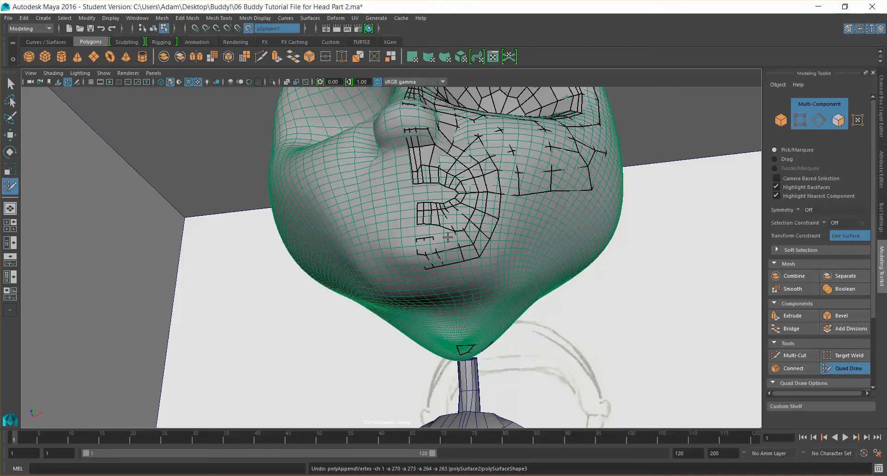
click(444, 240)
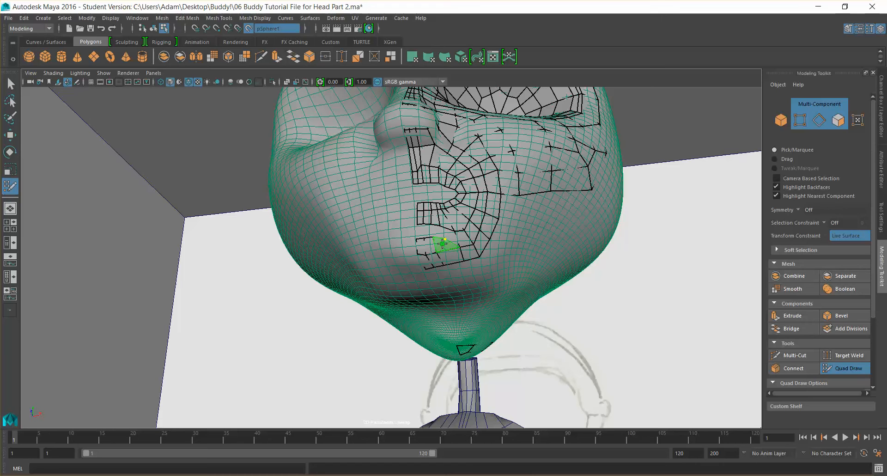
shift+click(440, 241)
key(ctrl+z)
shift+click(443, 246)
alt+drag(476, 271, 459, 254)
key(super)
key(super)
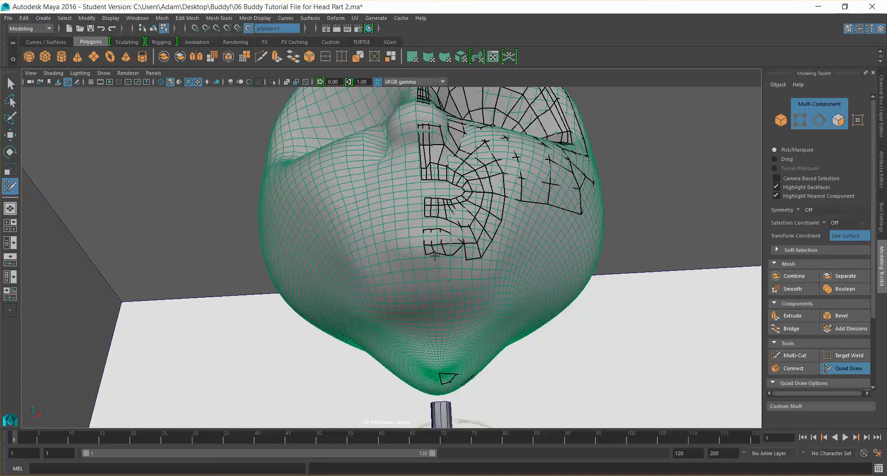
Place further points across the lower chin beside the quad below the mouth strip
drag(433, 253, 433, 255)
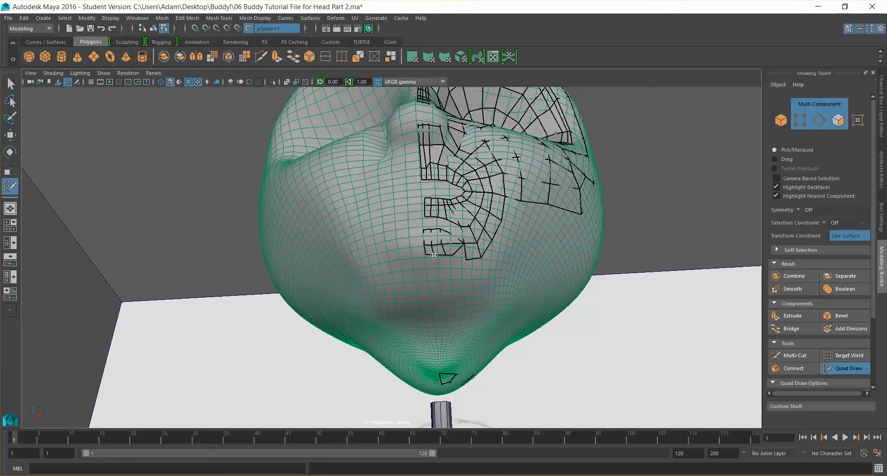
click(455, 261)
shift+click(458, 255)
click(447, 262)
click(434, 265)
click(426, 264)
shift+click(437, 259)
scroll(485, 269, up, 5)
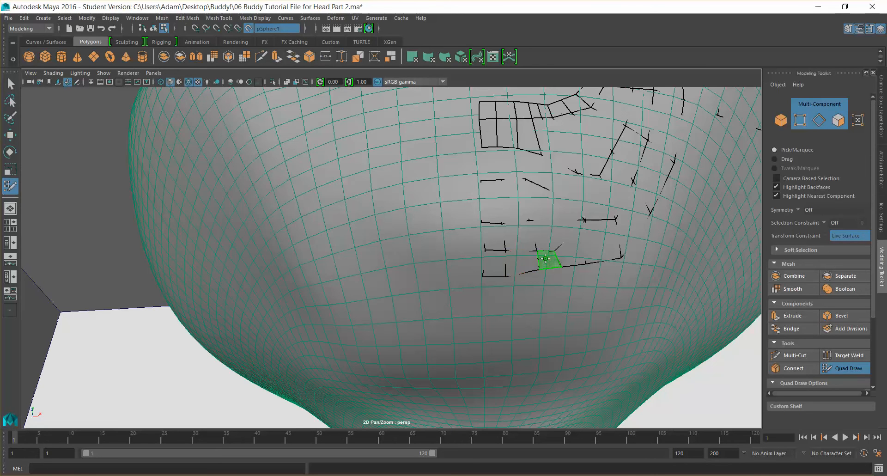
Fill quads continuing the lower end of the mouth strip down onto the chin
scroll(549, 269, down, 5)
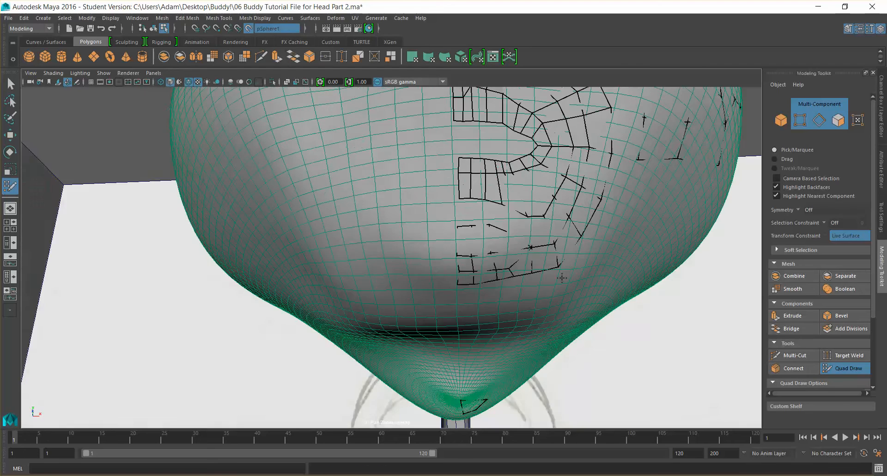
key(super)
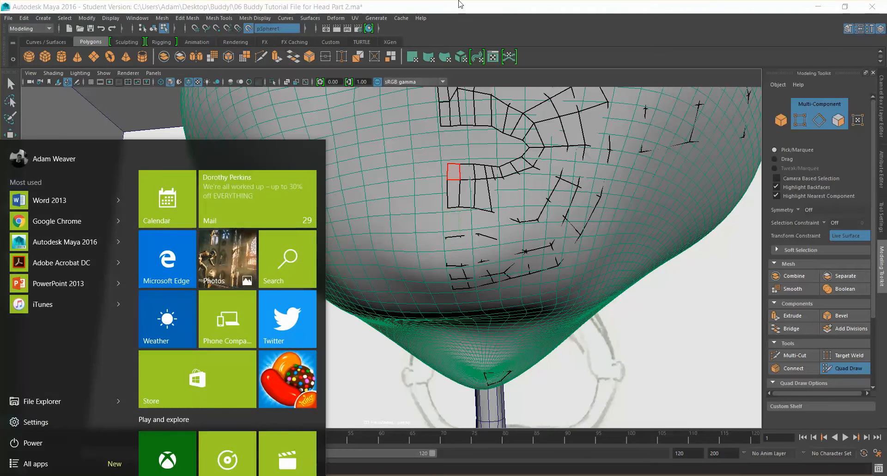
click(460, 4)
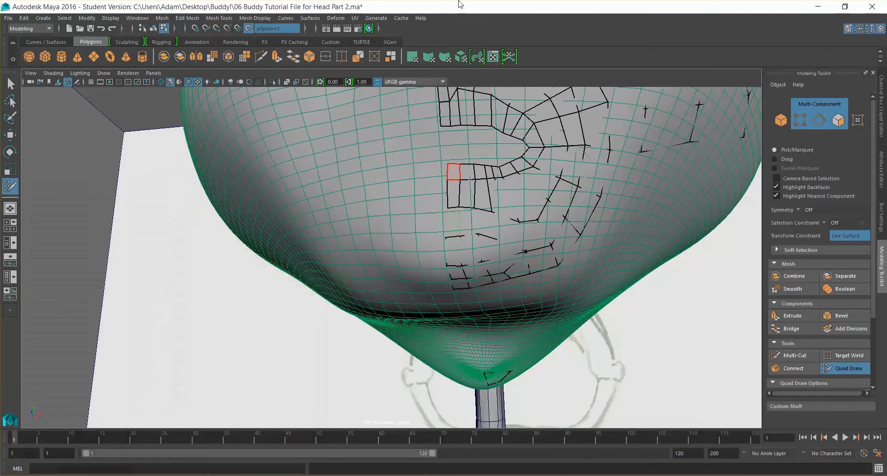
shift+click(454, 222)
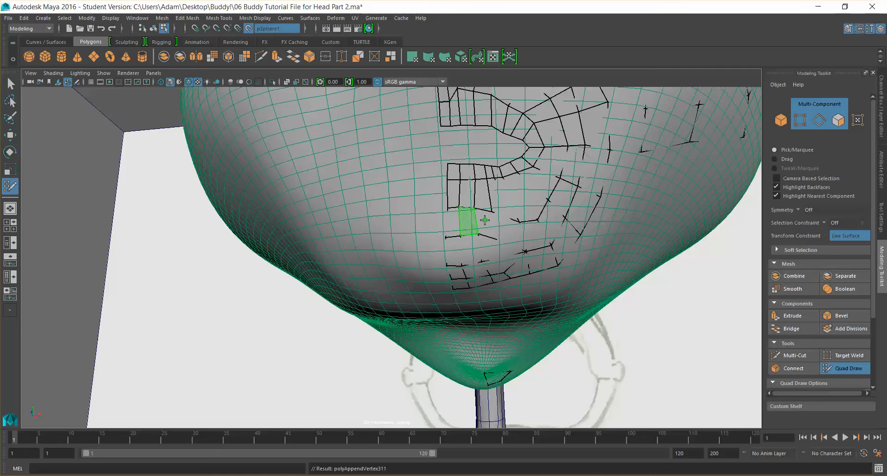
shift+click(488, 221)
alt+drag(502, 236, 431, 221)
key(super)
scroll(498, 222, down, 3)
key(super)
scroll(483, 229, down, 1)
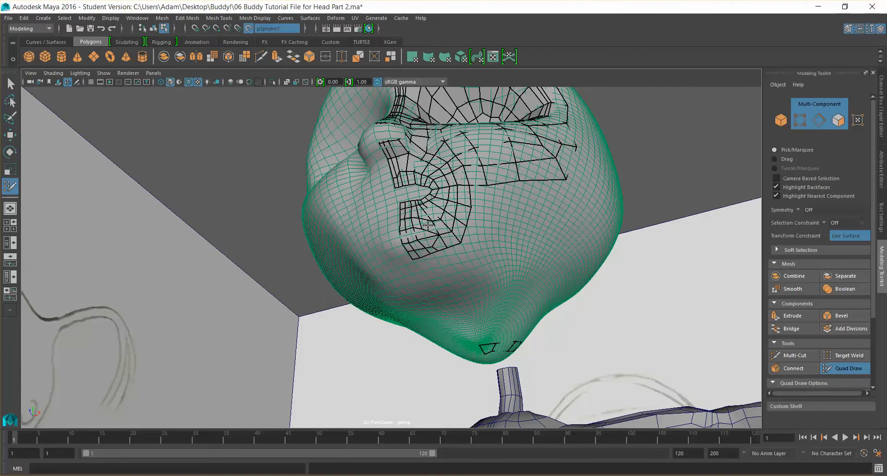
Draw a narrow quad strip down the chin's center line from below the mouth toward the chin tip
shift+click(491, 256)
alt+drag(509, 260, 404, 261)
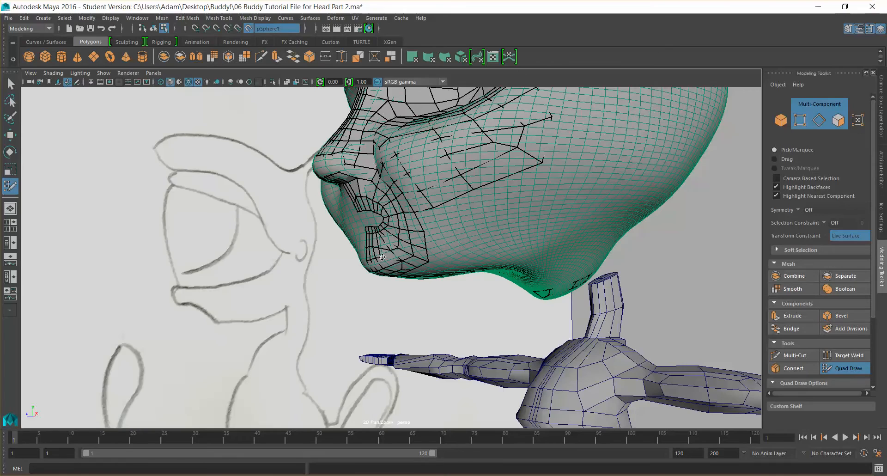
alt+drag(393, 262, 456, 241)
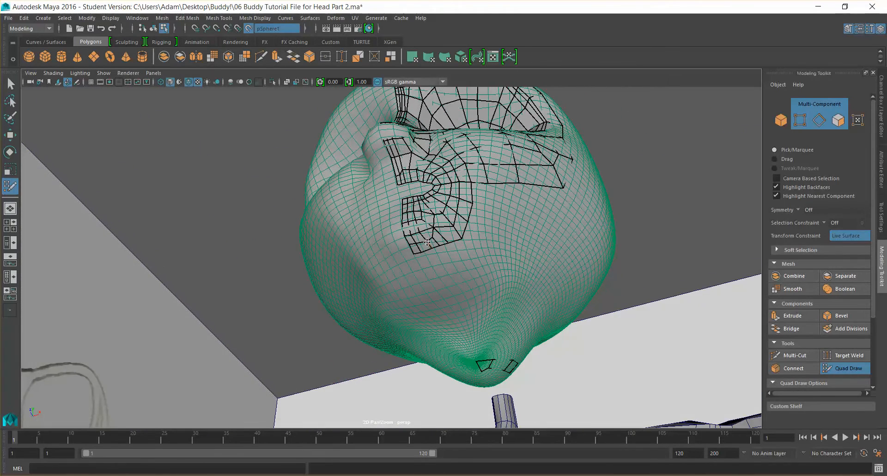
alt+drag(417, 242, 449, 194)
scroll(483, 270, down, 5)
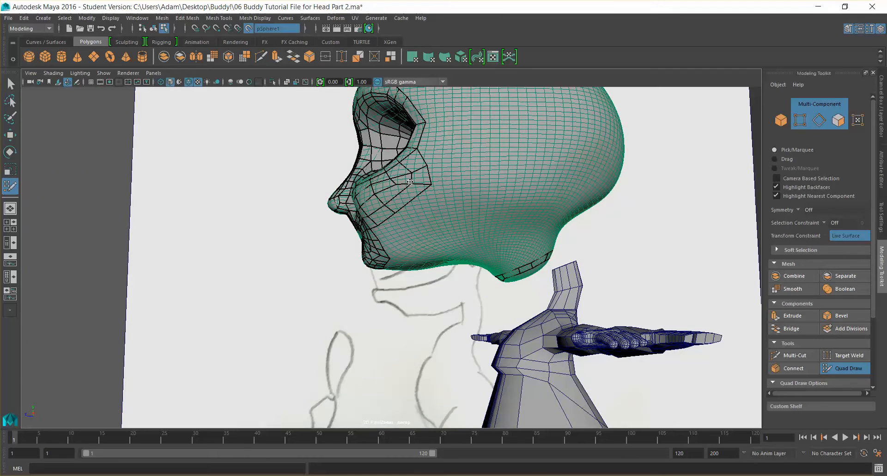
alt+drag(408, 184, 427, 225)
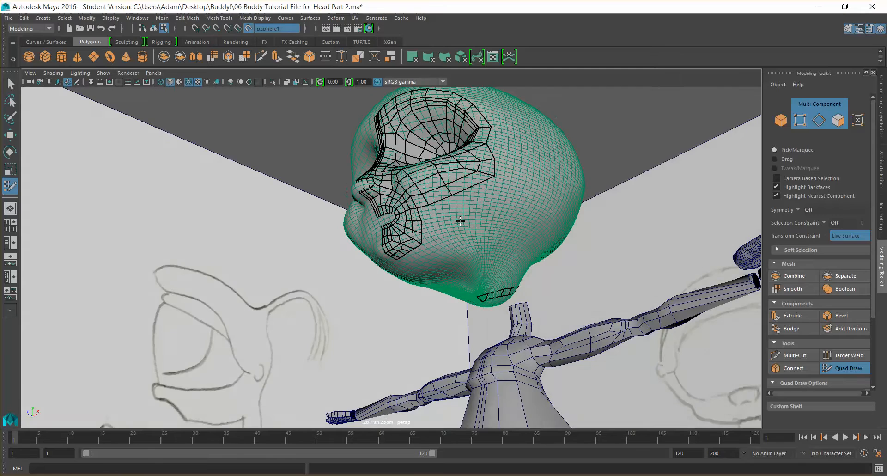
alt+drag(501, 270, 415, 256)
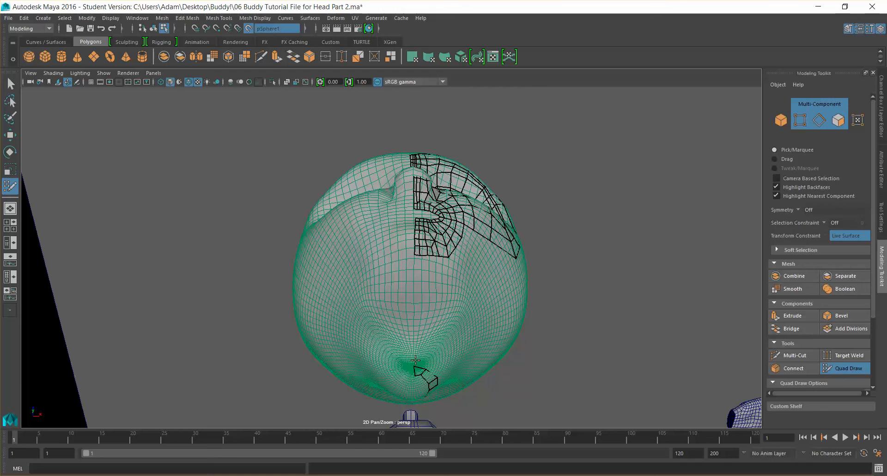
click(420, 296)
shift+click(415, 277)
click(414, 332)
shift+click(422, 338)
shift+click(419, 359)
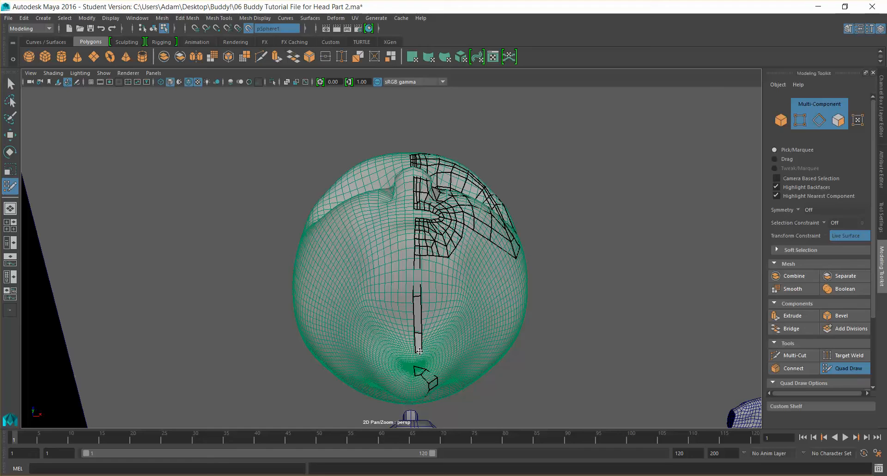
Draw a vertical quad strip from the temple in front of the ear down to the jaw
alt+drag(451, 356, 468, 343)
scroll(460, 290, up, 5)
mouse_move(496, 296)
alt+mouse_down()
mouse_move(493, 271)
mouse_move(514, 275)
mouse_move(430, 311)
mouse_move(510, 286)
mouse_move(486, 298)
alt+mouse_up()
alt+drag(586, 263, 542, 225)
alt+drag(507, 197, 535, 209)
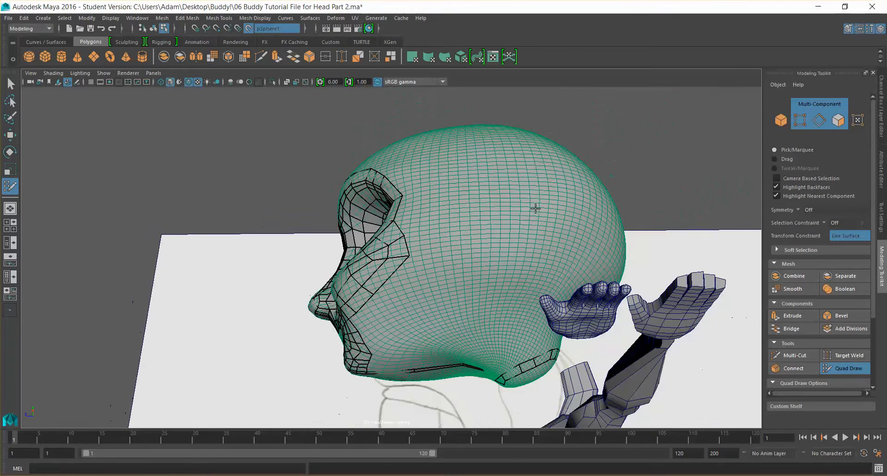
shift+click(501, 212)
shift+click(511, 245)
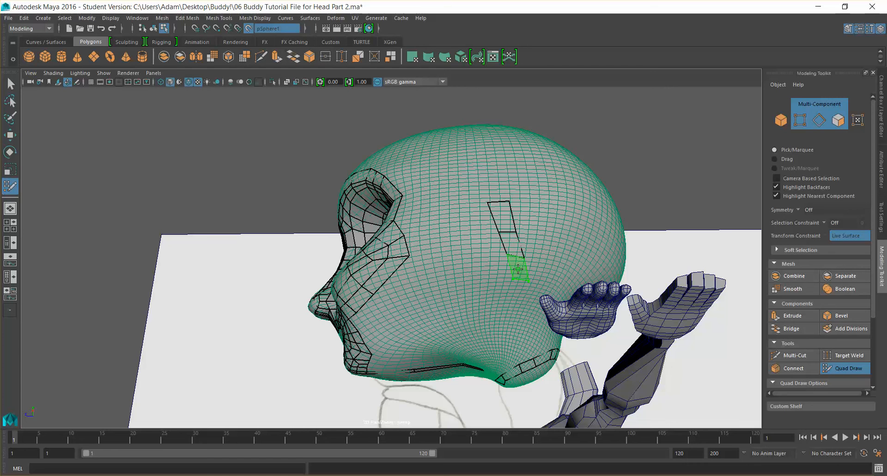
shift+click(528, 318)
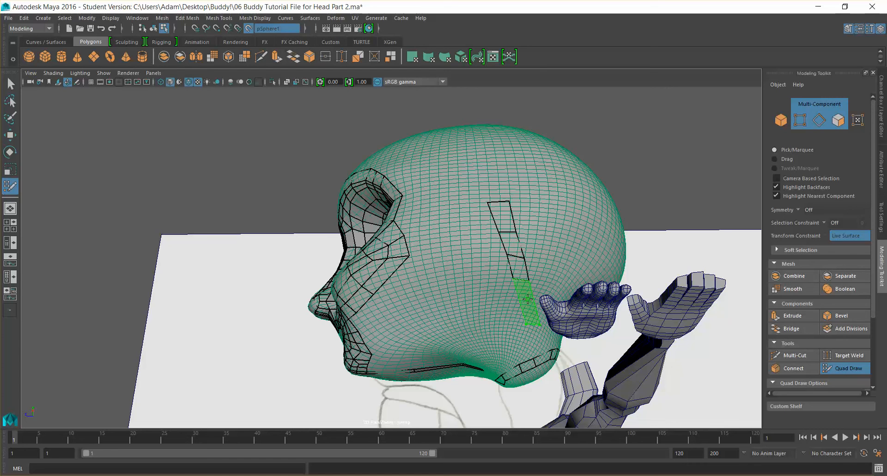
shift+click(546, 343)
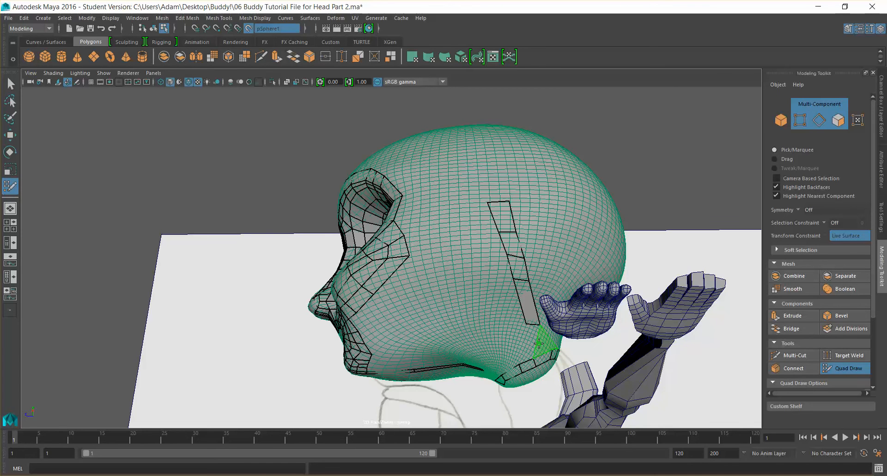
shift+click(534, 336)
Place points across the cheek between the mouth loop and the new strip in front of the ear
alt+drag(563, 324, 462, 248)
click(445, 245)
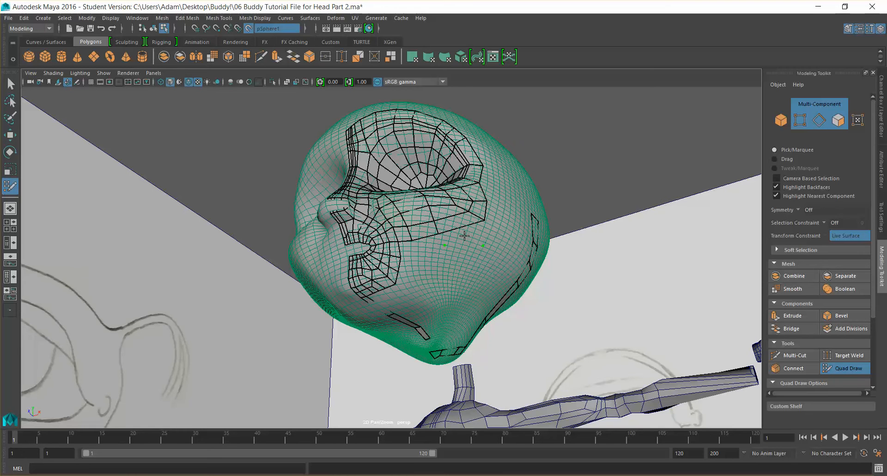
click(451, 270)
click(481, 272)
shift+click(461, 261)
mouse_move(465, 295)
alt+mouse_down()
mouse_move(476, 296)
mouse_move(453, 296)
alt+mouse_up()
click(471, 281)
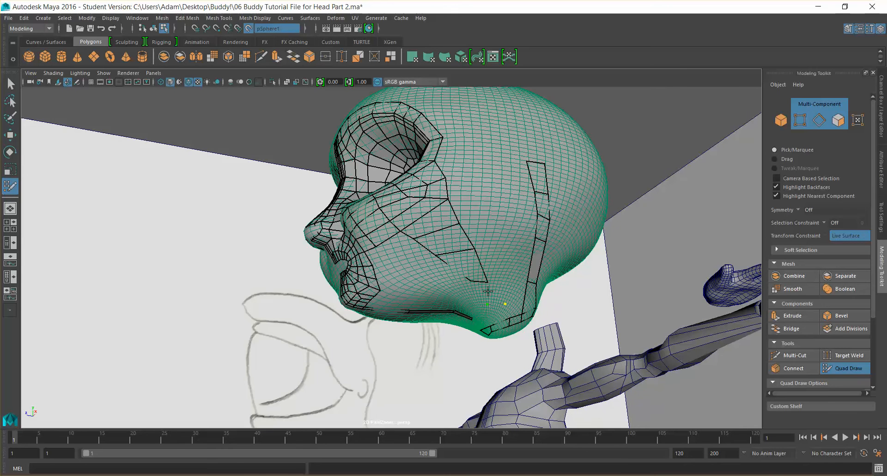
Fill quads along the jaw and lower cheek connecting the mouth loop to the ear strip
mouse_move(487, 282)
alt+mouse_down()
mouse_move(500, 313)
mouse_move(570, 322)
mouse_move(494, 328)
mouse_move(443, 262)
alt+mouse_up()
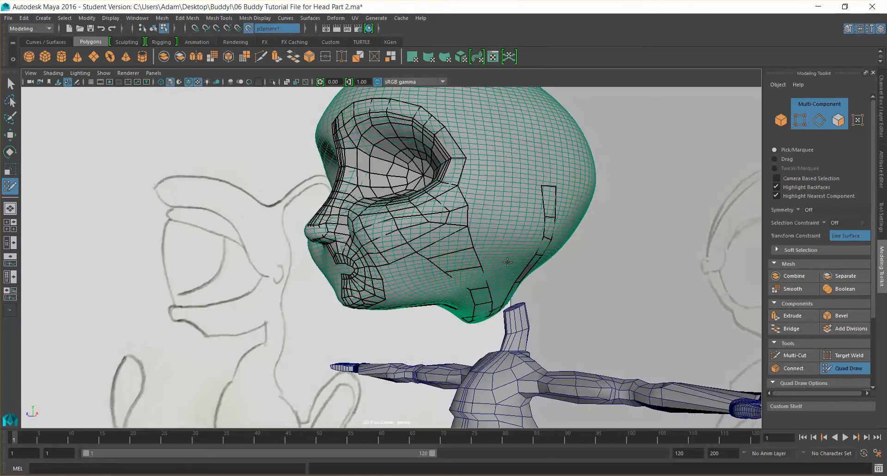
alt+drag(576, 213, 366, 411)
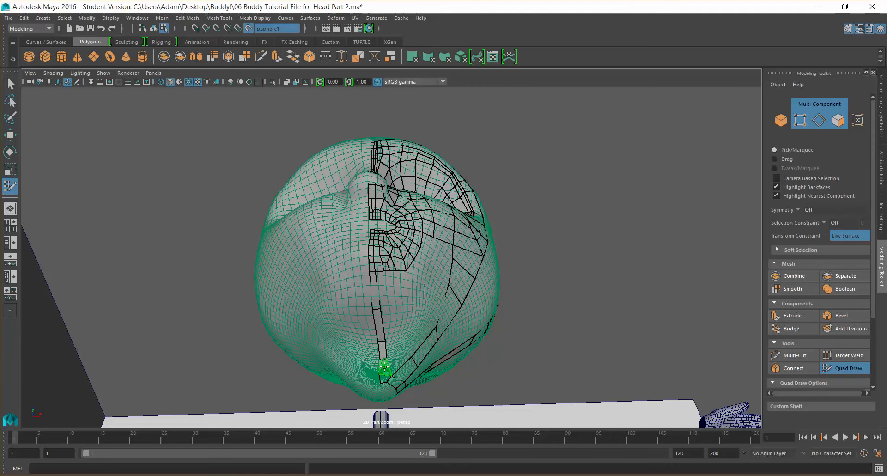
alt+drag(384, 367, 398, 267)
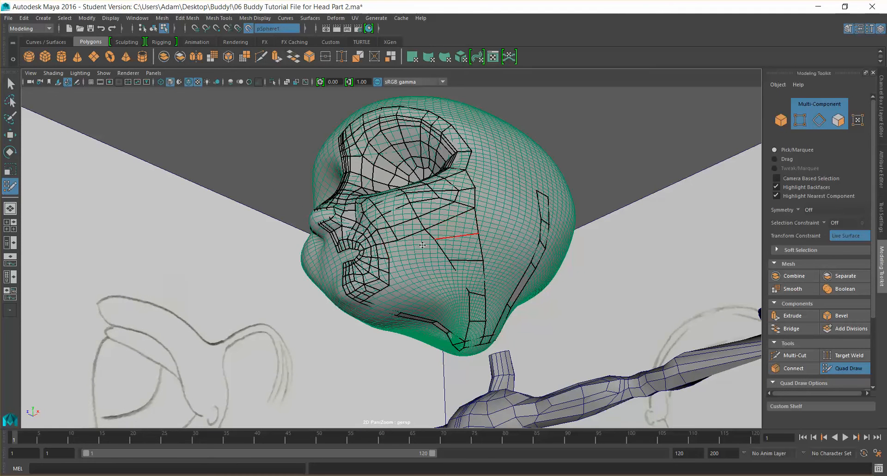
mouse_move(421, 265)
alt+mouse_down()
mouse_move(441, 276)
mouse_move(430, 275)
alt+mouse_up()
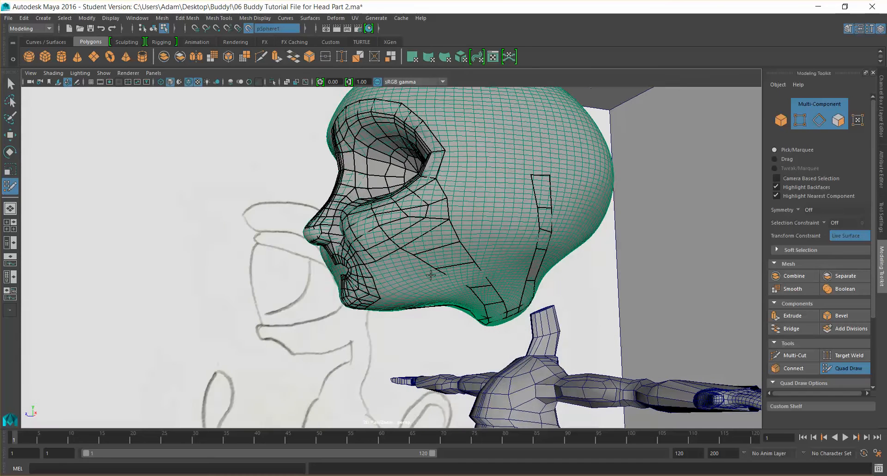
click(387, 271)
shift+click(409, 272)
click(406, 296)
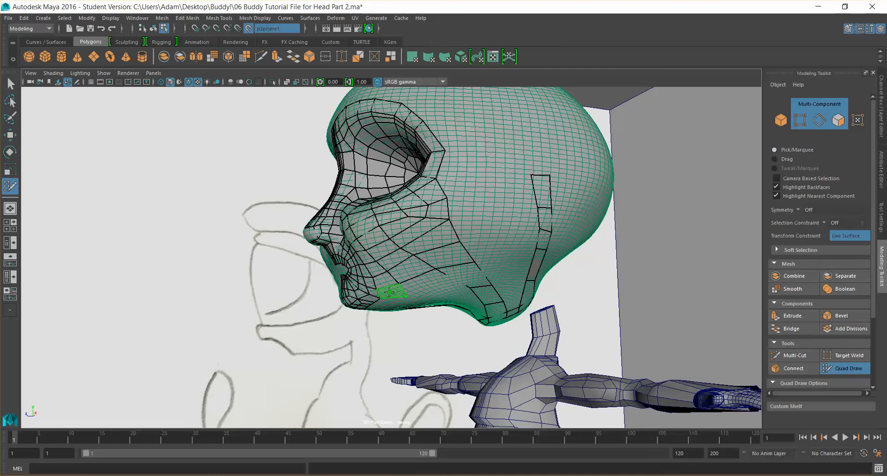
alt+drag(429, 276, 452, 270)
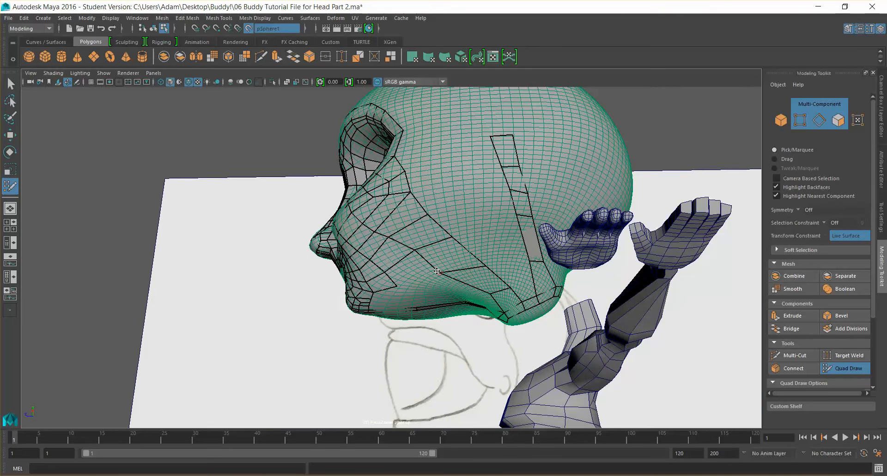
Place a point on the middle of the cheek below the eye area
click(411, 256)
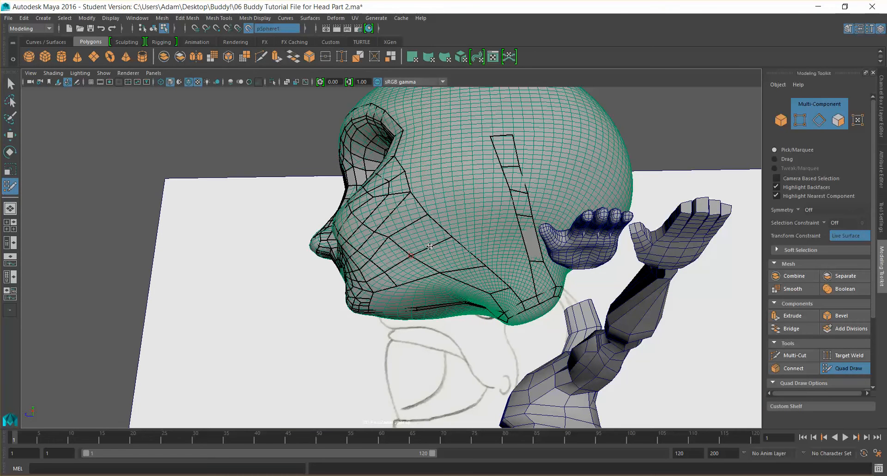
mouse_move(441, 240)
alt+mouse_down()
mouse_move(465, 235)
mouse_move(448, 213)
mouse_move(430, 210)
alt+mouse_up()
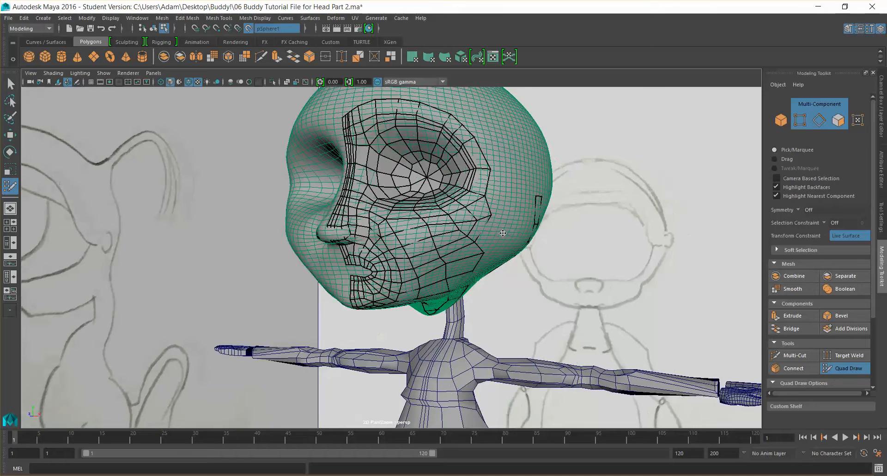
alt+drag(503, 234, 487, 247)
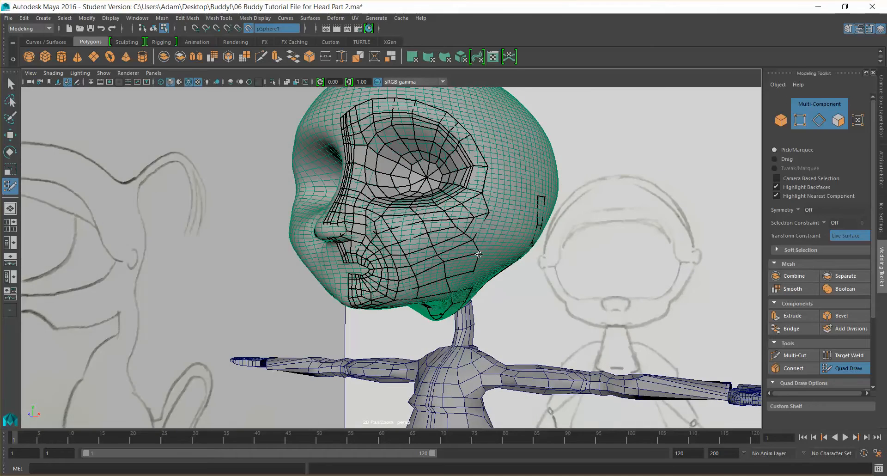
alt+drag(443, 263, 504, 257)
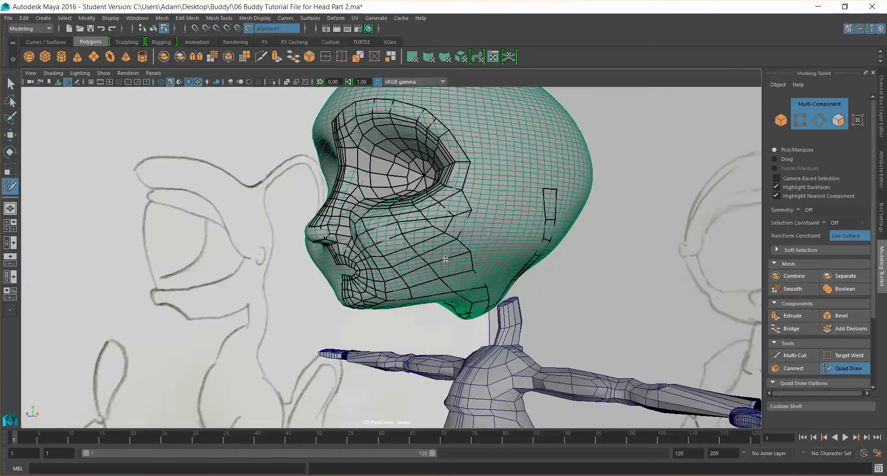
alt+drag(461, 253, 443, 242)
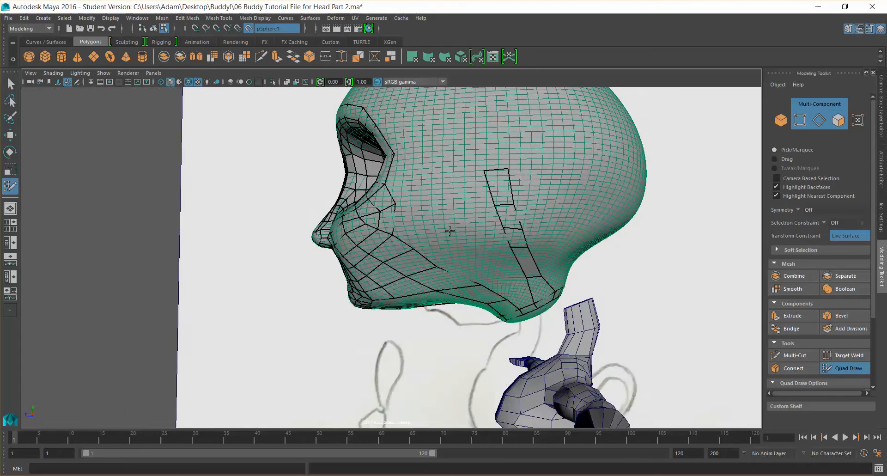
alt+drag(449, 230, 451, 295)
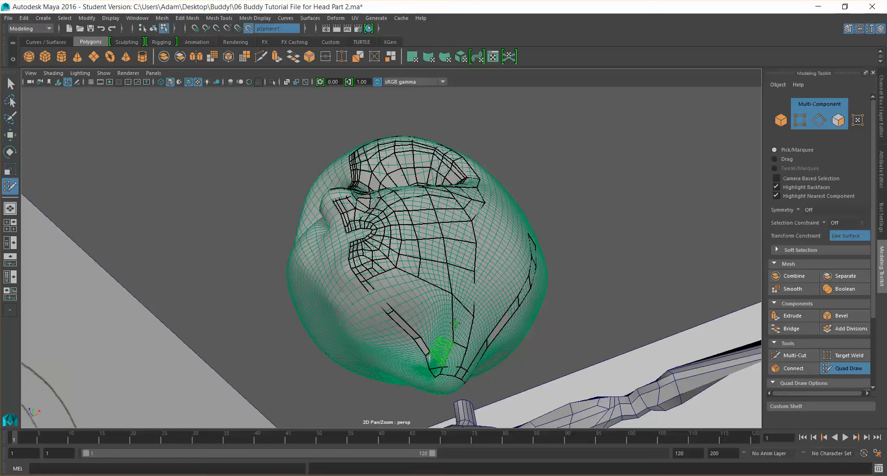
alt+drag(432, 329, 422, 288)
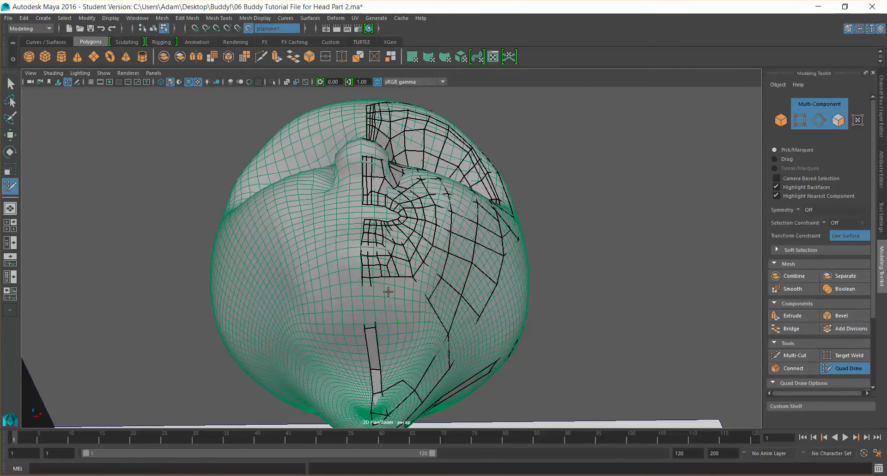
Place points under the chin beside the center strip and undo the last placement
scroll(388, 286, down, 8)
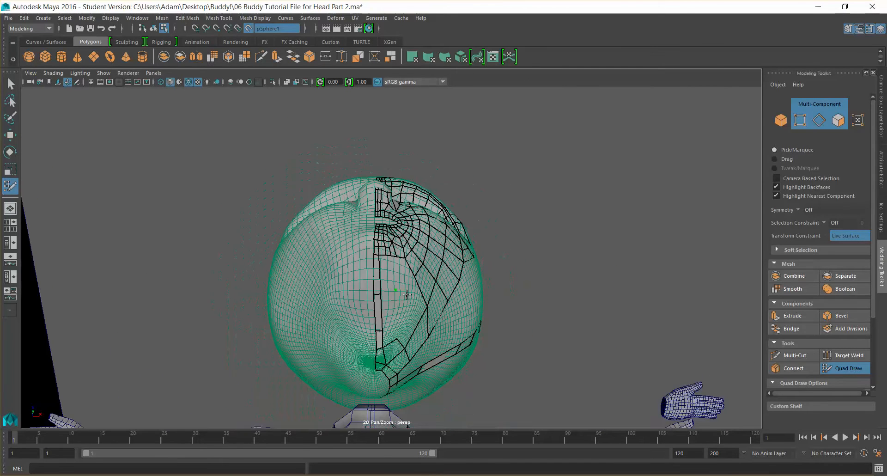
scroll(393, 274, up, 5)
click(389, 292)
shift+click(385, 276)
scroll(389, 281, up, 5)
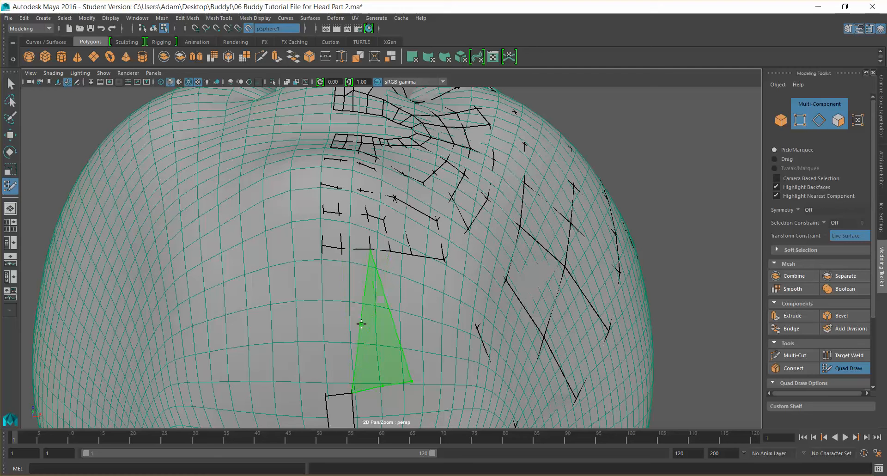
key(ctrl+z)
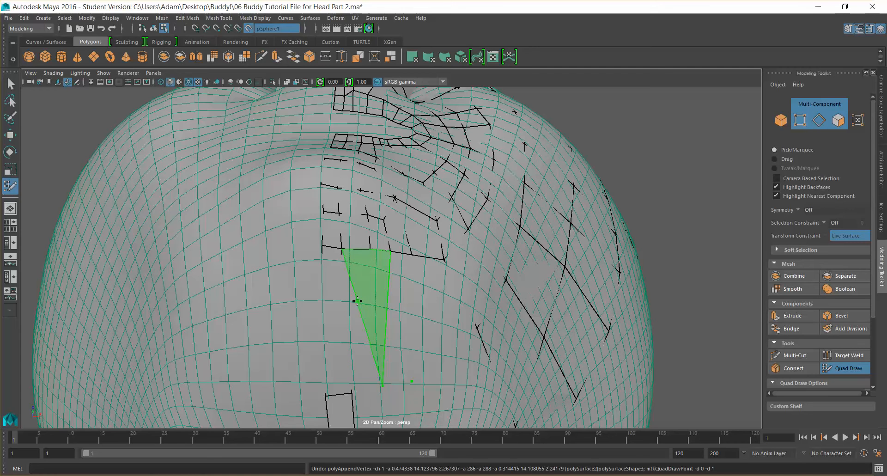
mouse_move(383, 385)
mouse_down()
mouse_move(378, 339)
mouse_move(383, 379)
mouse_up()
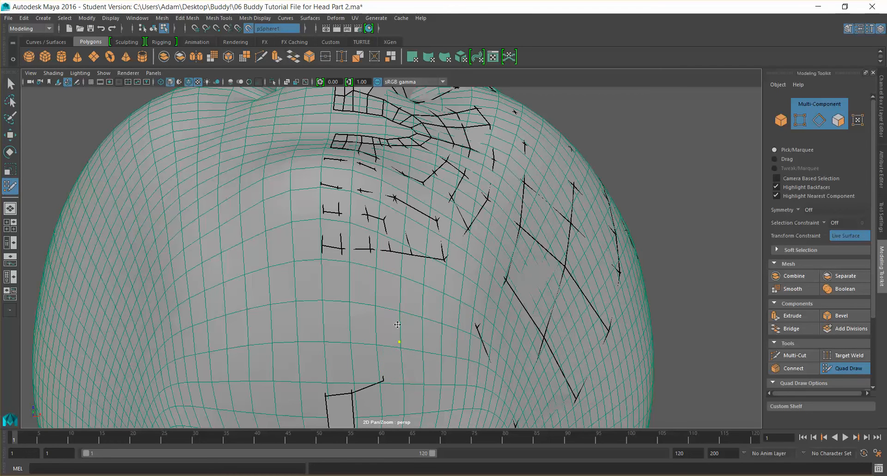
Extend the chin's center strip downward under the jaw with new quads
drag(400, 323, 412, 373)
scroll(441, 341, down, 2)
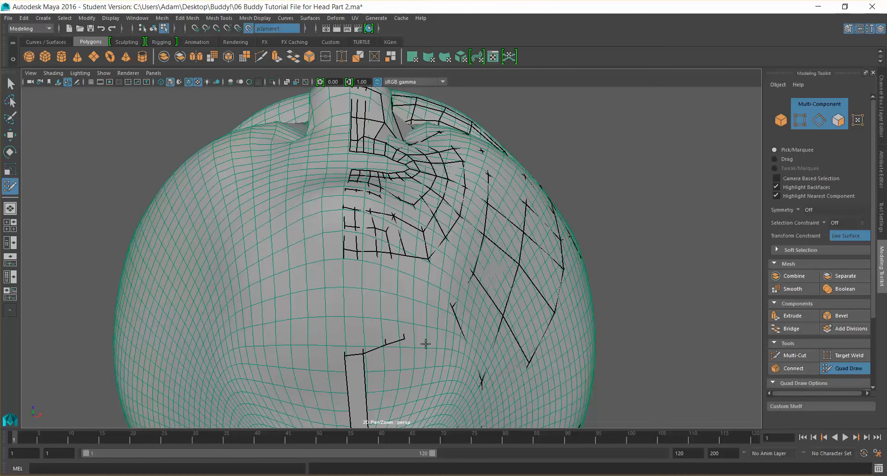
shift+click(405, 292)
drag(419, 315, 422, 357)
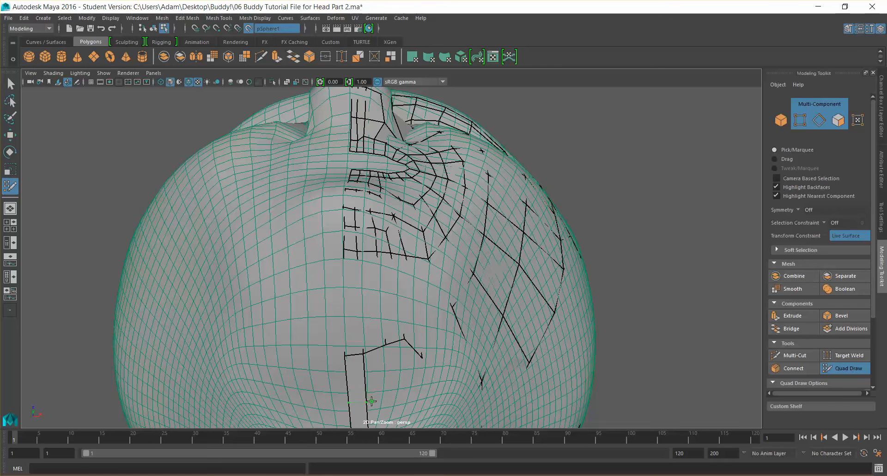
scroll(371, 374, down, 3)
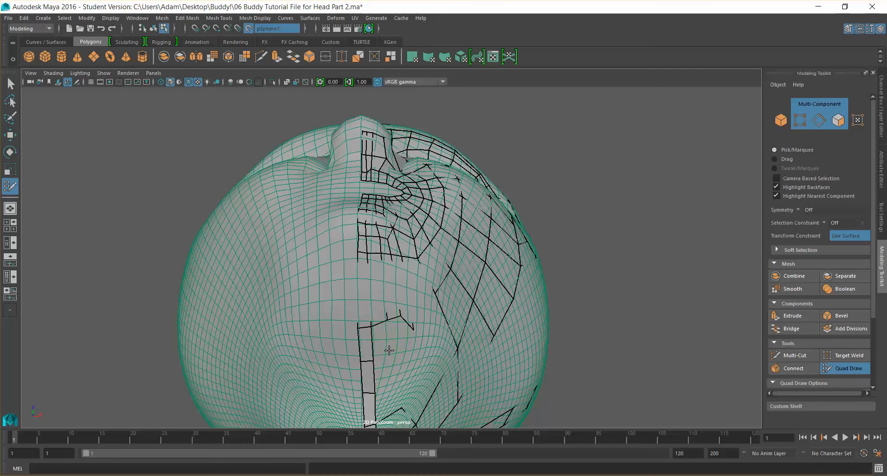
Place two new points under the chin beside the center strip
shift+click(392, 336)
shift+click(405, 331)
scroll(439, 337, down, 3)
alt+drag(449, 341, 412, 296)
key(super)
scroll(412, 313, down, 3)
key(super)
scroll(412, 294, up, 3)
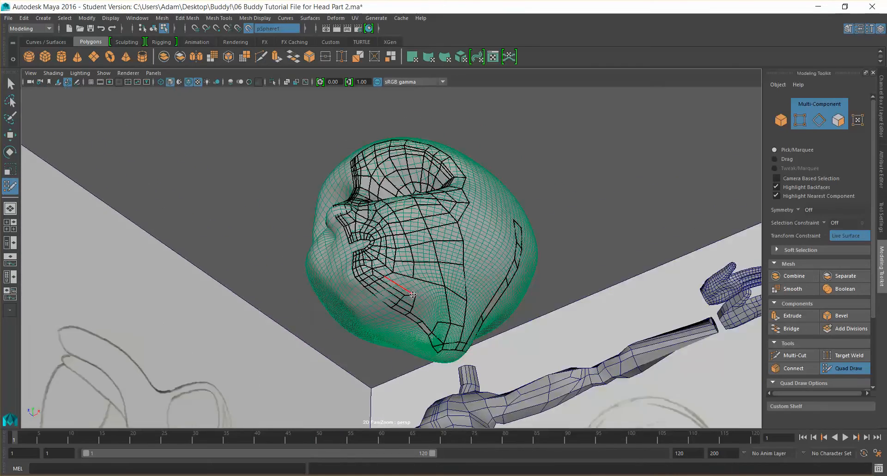
scroll(426, 303, up, 4)
scroll(426, 303, up, 2)
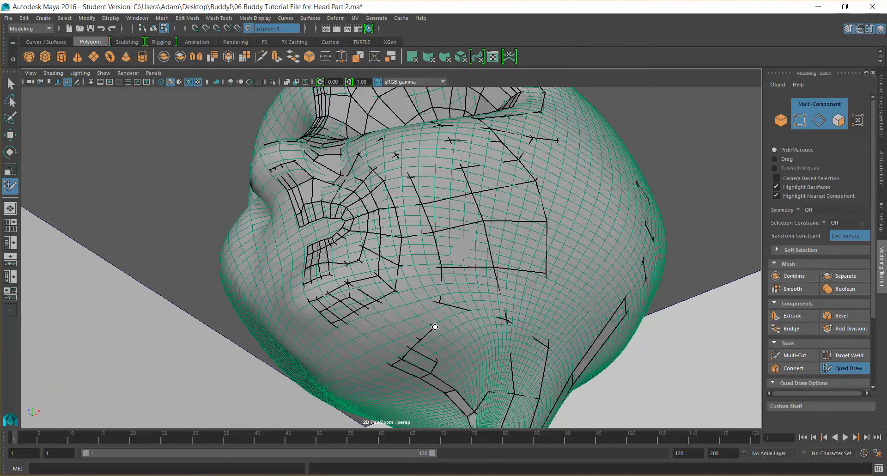
Add points on the lower cheek near the jaw and fill a quad between them
alt+drag(431, 317, 385, 294)
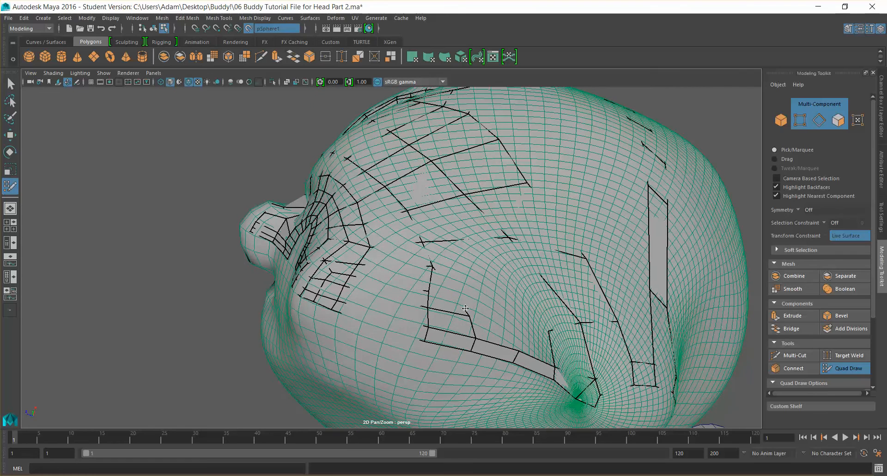
alt+drag(463, 307, 439, 296)
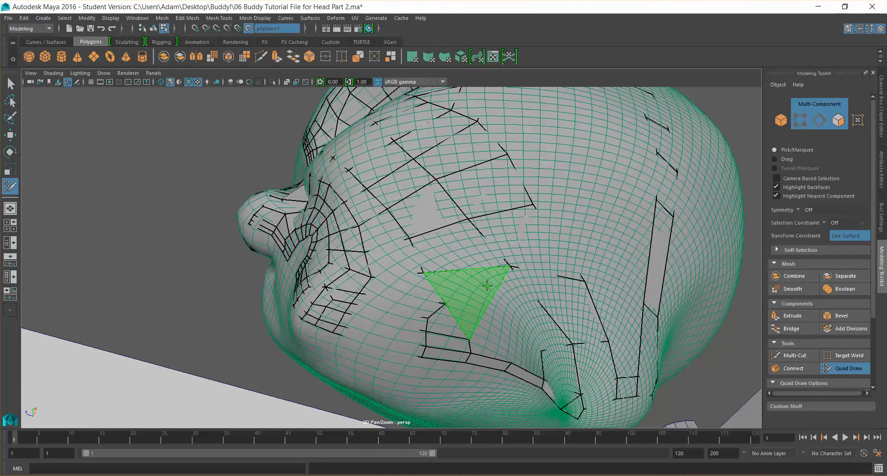
scroll(512, 296, down, 10)
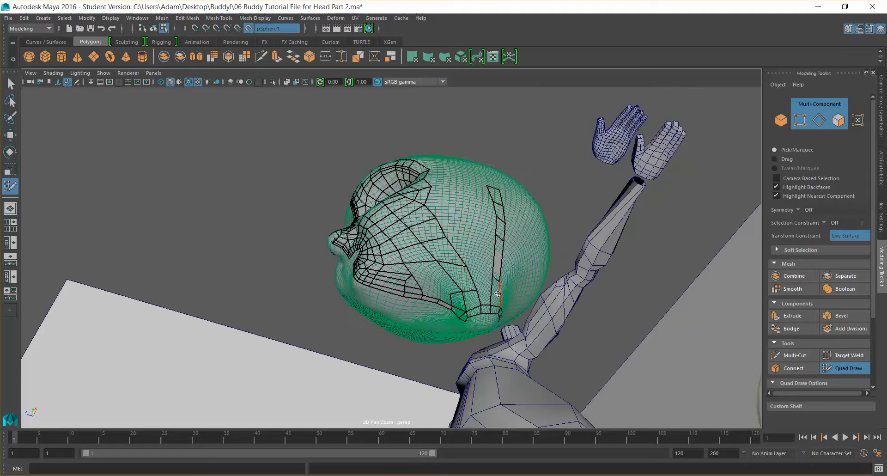
ctrl+shift+click(443, 274)
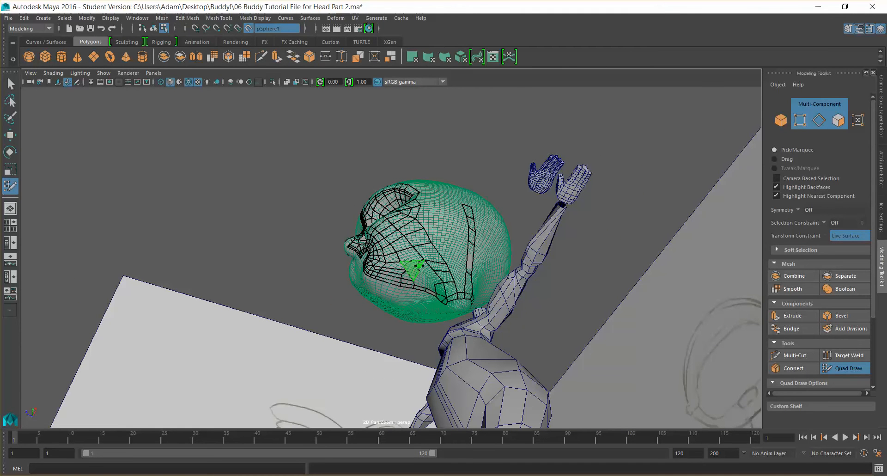
scroll(415, 269, up, 5)
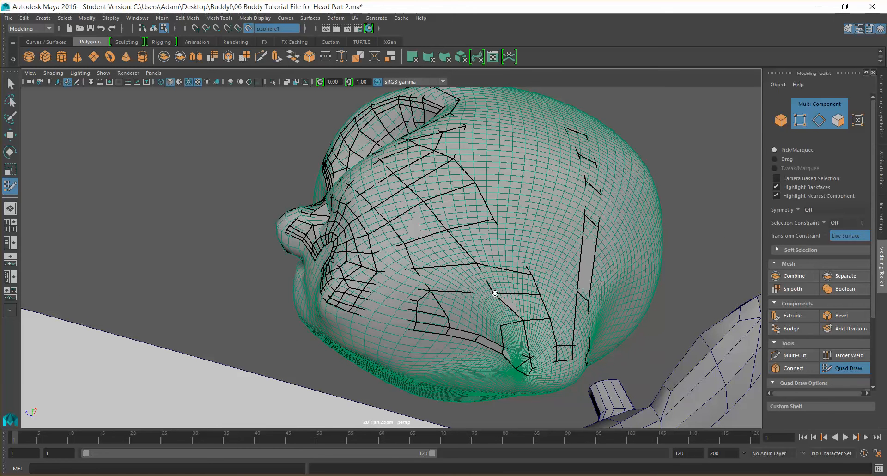
alt+drag(469, 305, 523, 294)
alt+drag(461, 305, 413, 296)
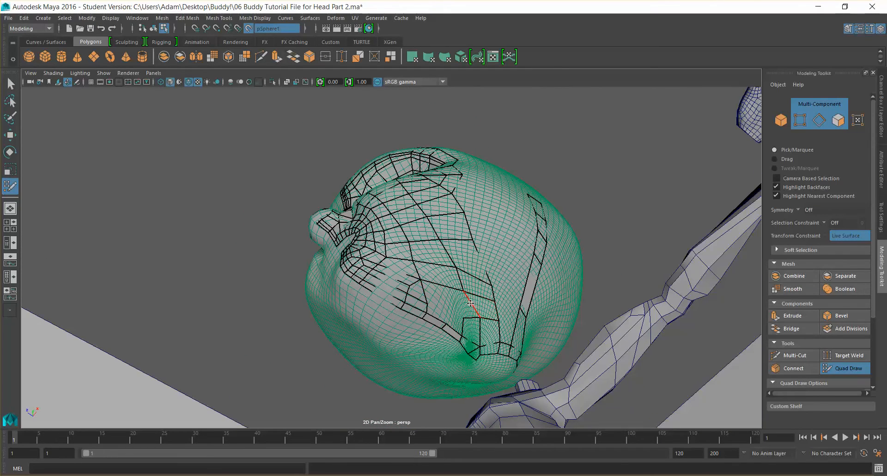
click(429, 292)
shift+click(421, 294)
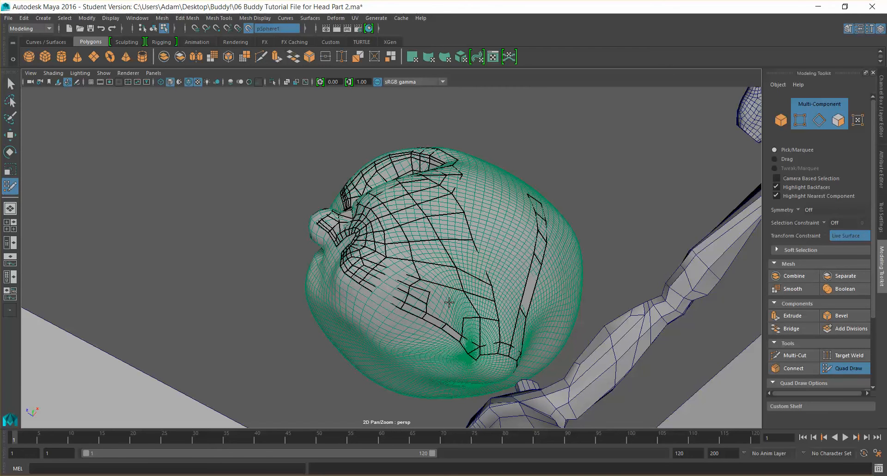
Place a point under the jaw and fill a quad joining it to the jaw strip
mouse_move(452, 298)
alt+mouse_down()
mouse_move(463, 298)
mouse_move(451, 291)
alt+mouse_up()
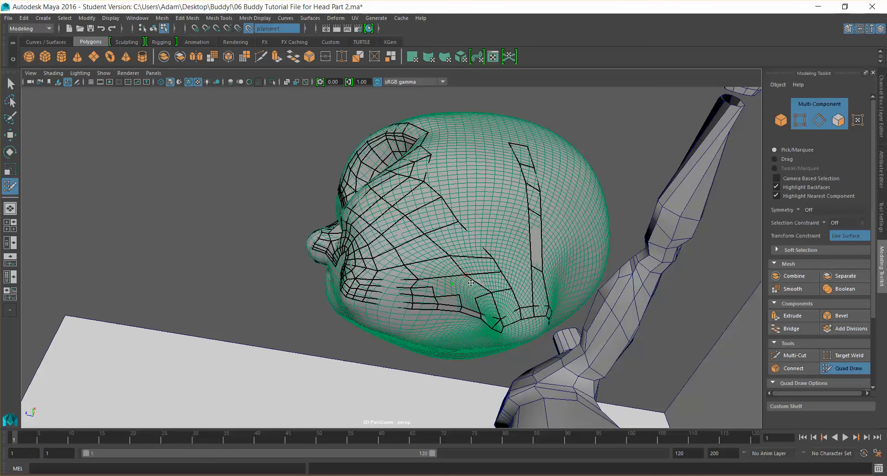
alt+drag(480, 286, 491, 304)
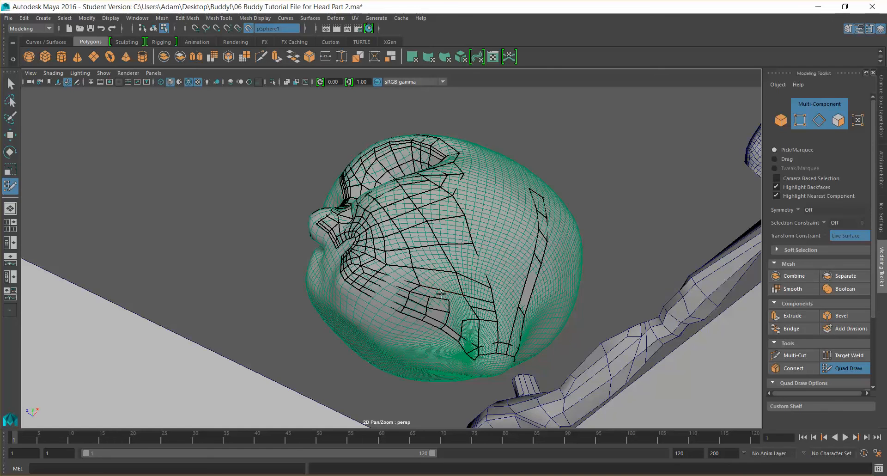
alt+drag(507, 300, 462, 306)
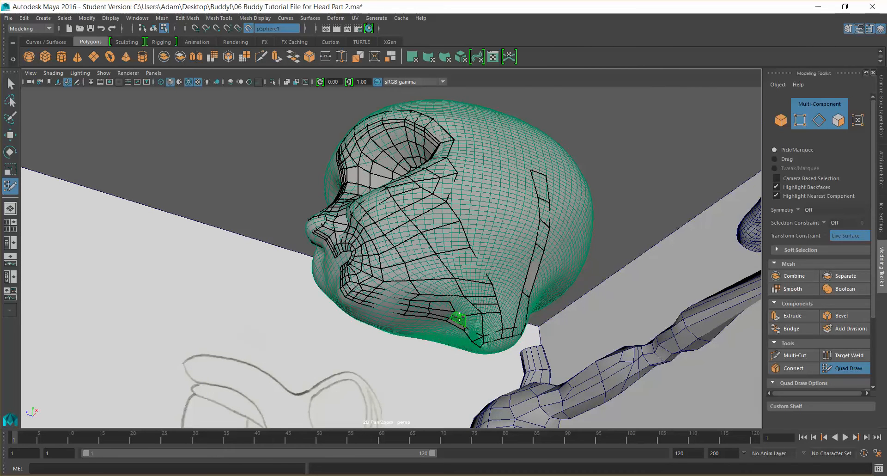
shift+click(469, 309)
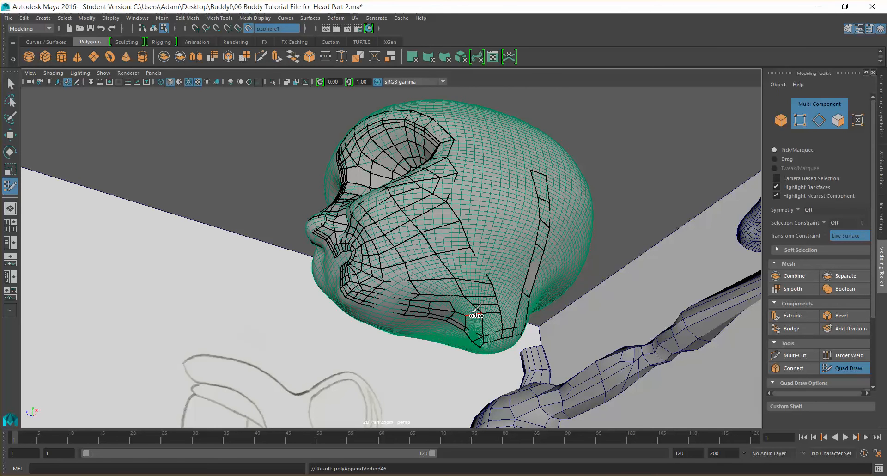
scroll(463, 304, up, 5)
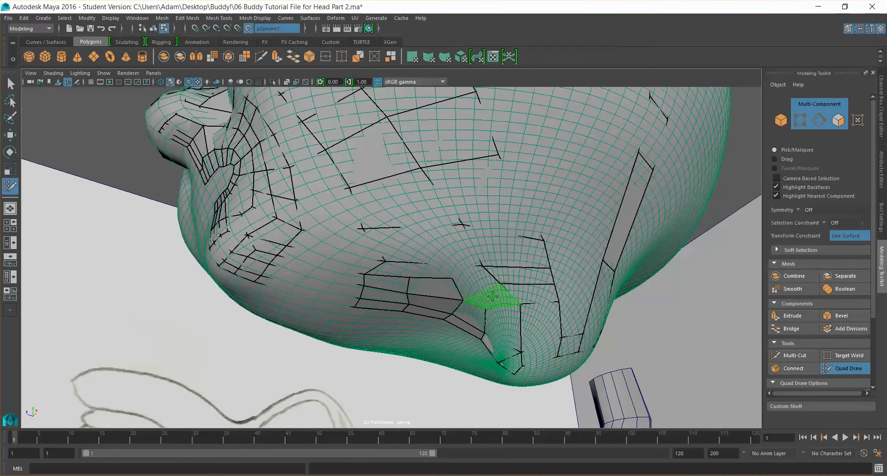
shift+click(492, 296)
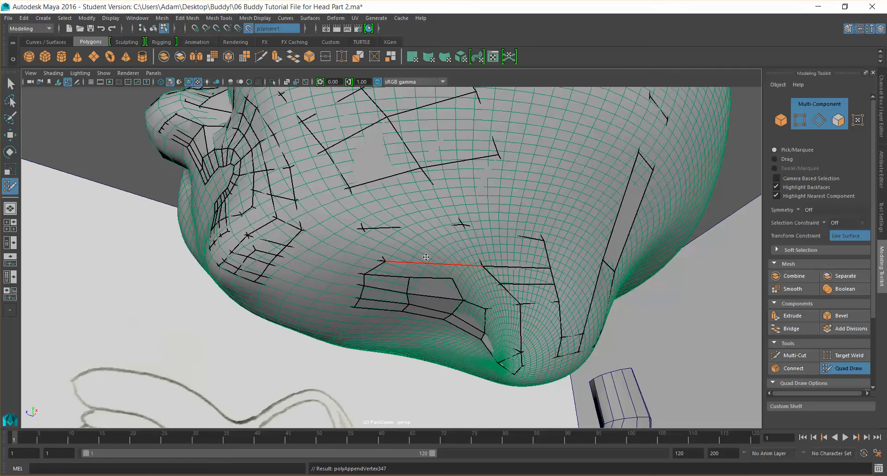
Place a row of points along the chin's center strip and delete a misplaced quad there
alt+drag(425, 257, 430, 248)
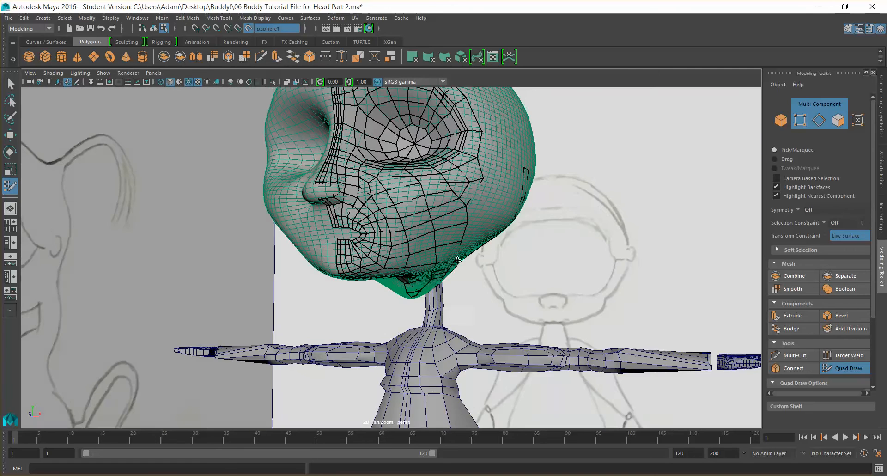
alt+drag(393, 194, 396, 186)
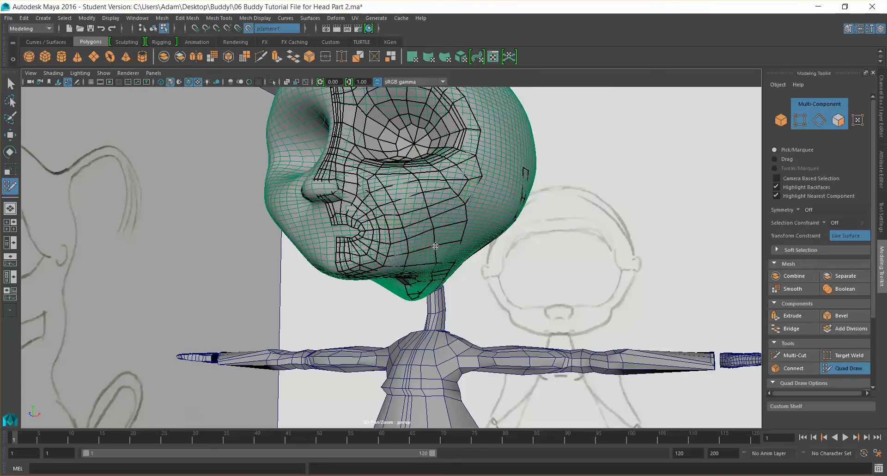
scroll(435, 246, down, 4)
alt+drag(448, 238, 482, 198)
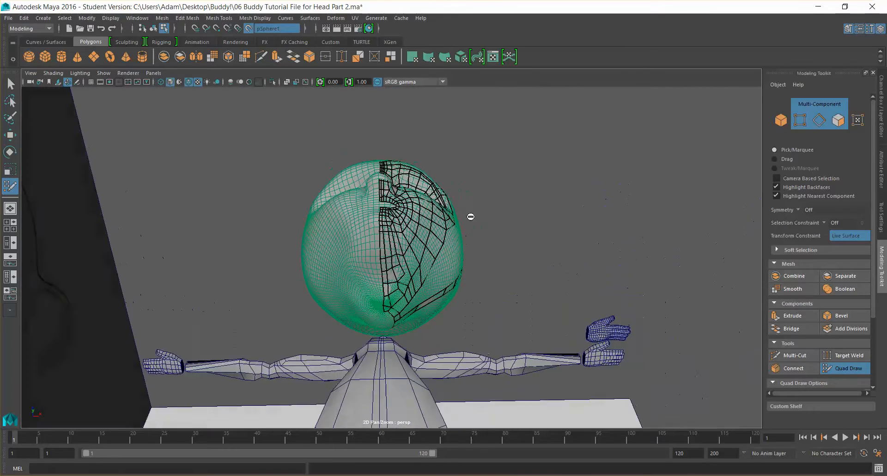
scroll(466, 213, up, 5)
alt+drag(452, 283, 381, 287)
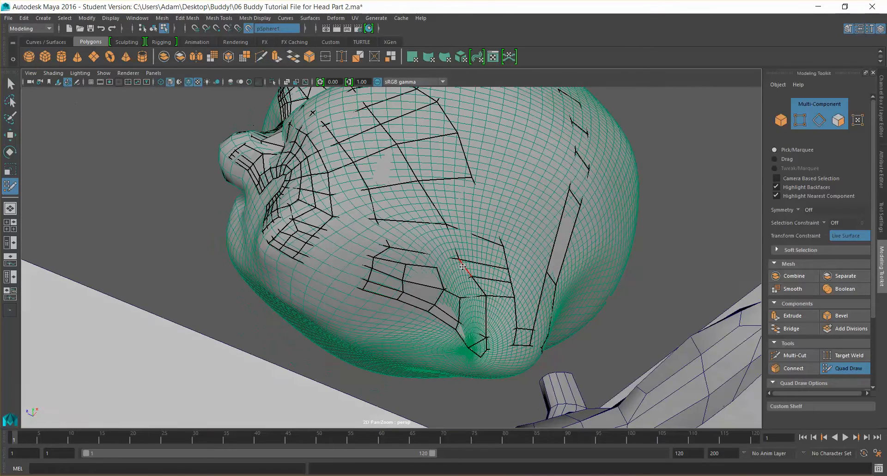
alt+drag(462, 267, 508, 240)
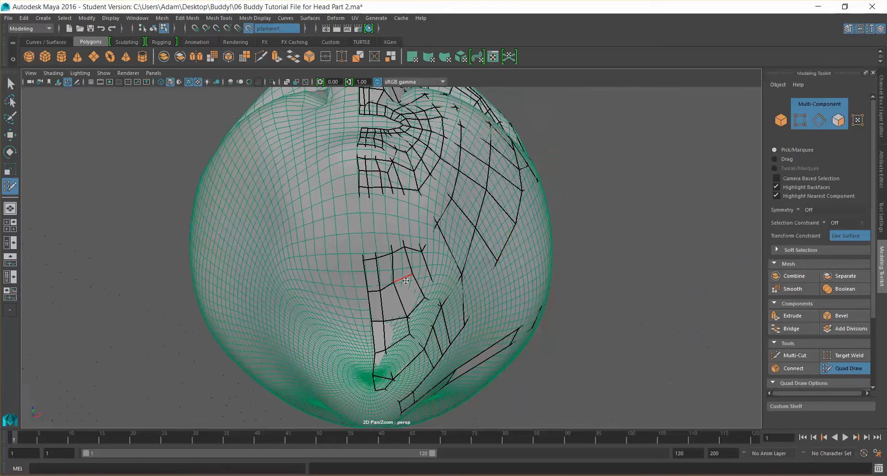
ctrl+shift+click(377, 303)
ctrl+shift+click(395, 298)
ctrl+shift+click(407, 293)
ctrl+shift+click(401, 264)
ctrl+shift+click(392, 260)
ctrl+shift+click(373, 271)
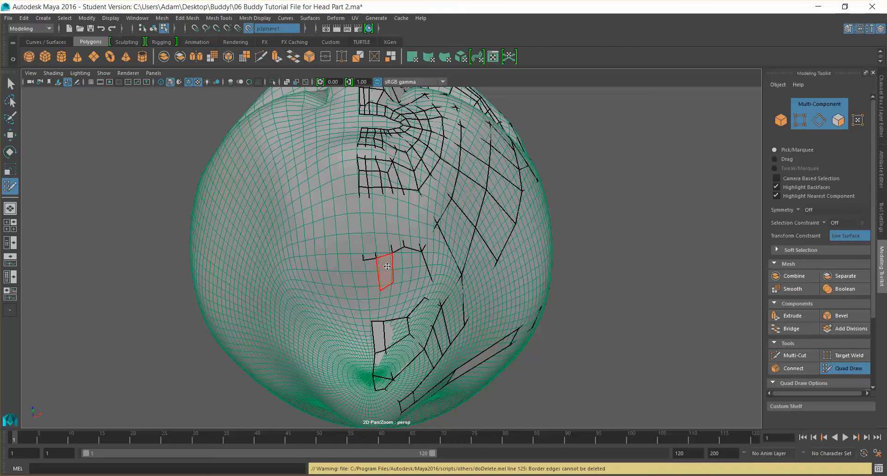
ctrl+shift+click(387, 267)
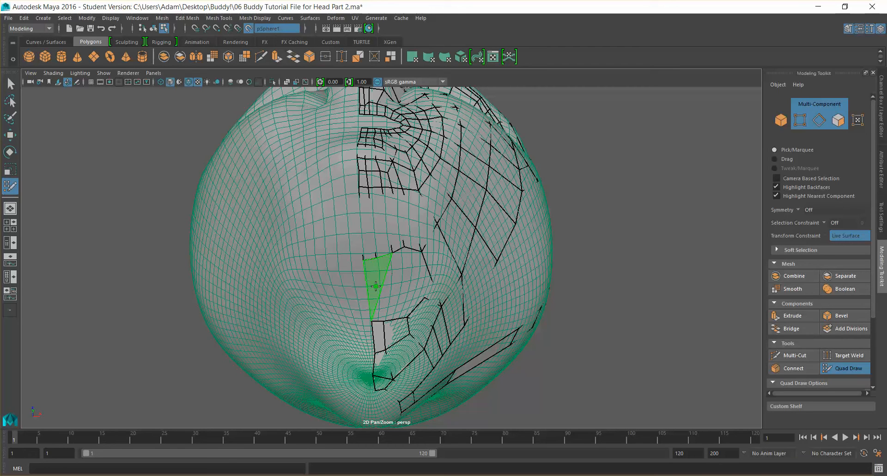
Fill quads between the new chin points and the center strip
shift+click(378, 289)
shift+click(385, 284)
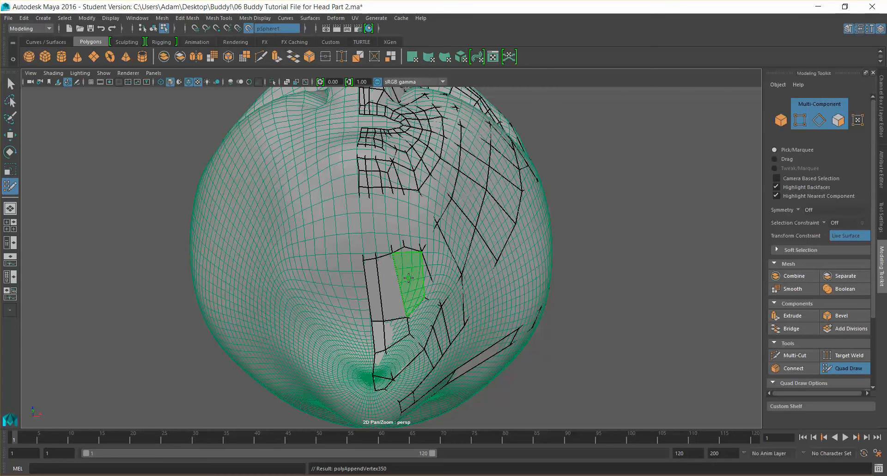
shift+click(405, 276)
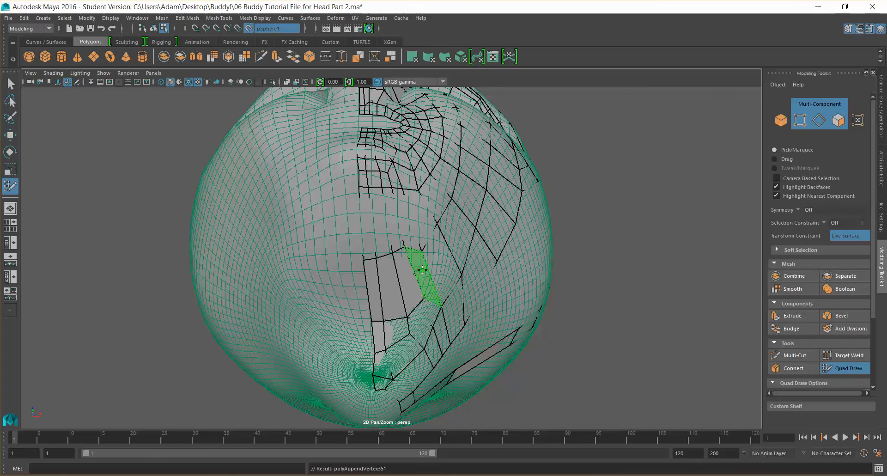
Save the scene and return to the Quad Draw tool
scroll(422, 270, down, 5)
alt+drag(489, 298, 417, 274)
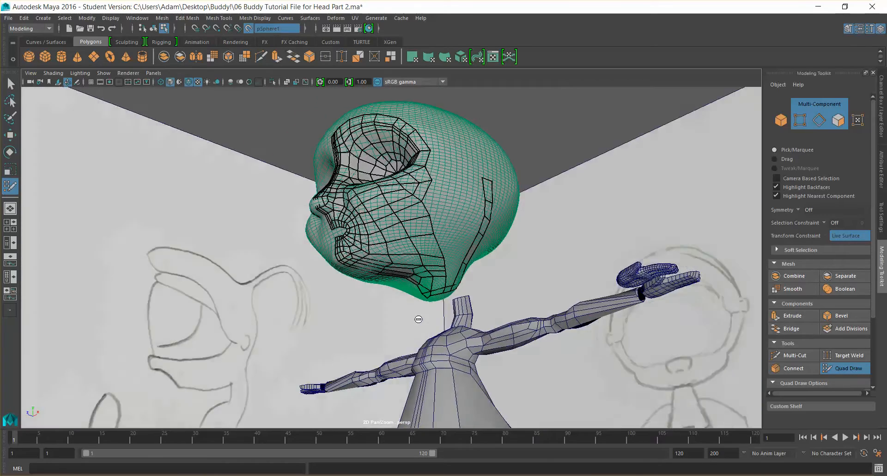
key(super)
key(super)
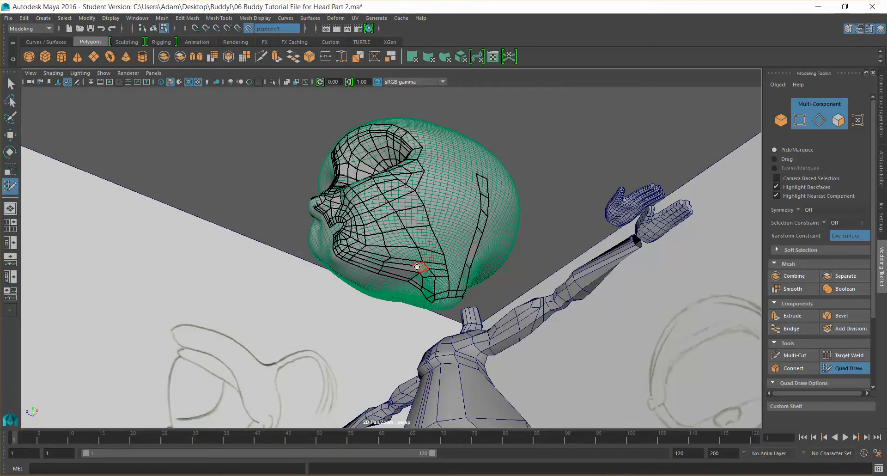
alt+drag(416, 266, 417, 305)
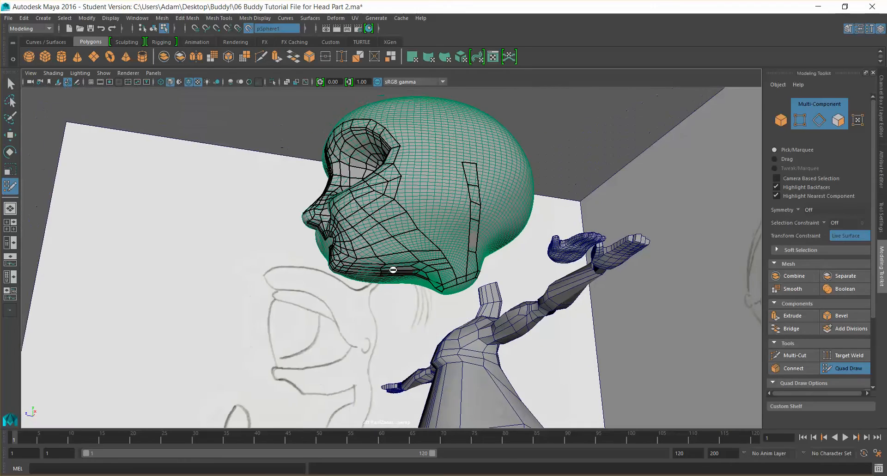
key(super)
alt+drag(384, 270, 397, 247)
key(super)
alt+drag(487, 241, 476, 288)
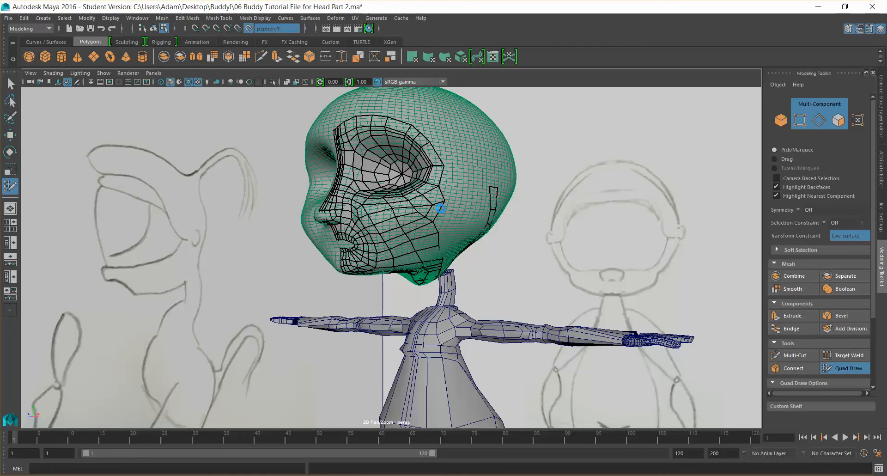
key(q)
key(ctrl+s)
click(421, 252)
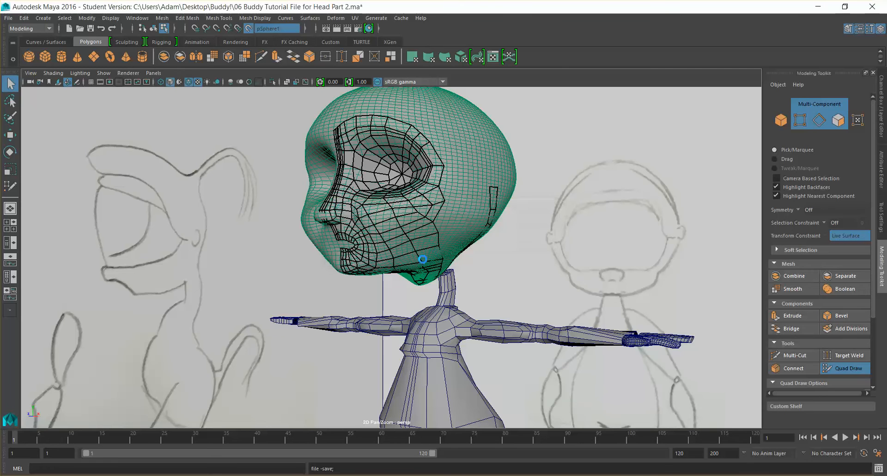
key(y)
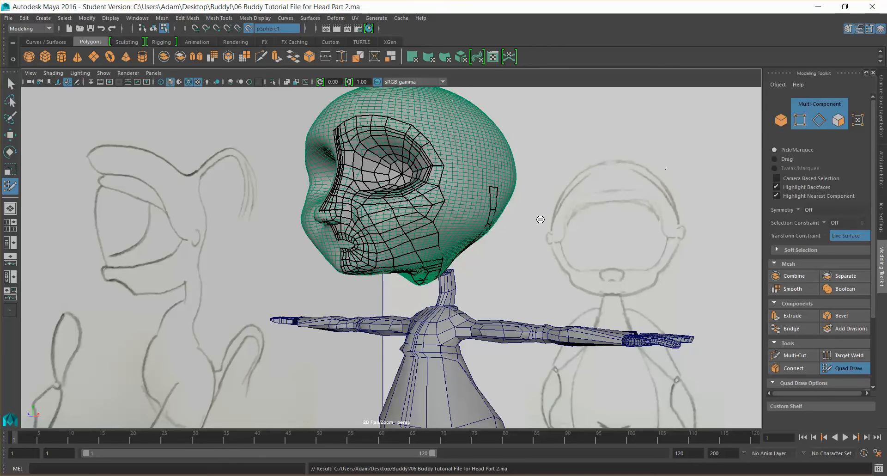
Fill a quad under the jaw next to the strip at the back of the cheek
alt+drag(478, 228, 502, 184)
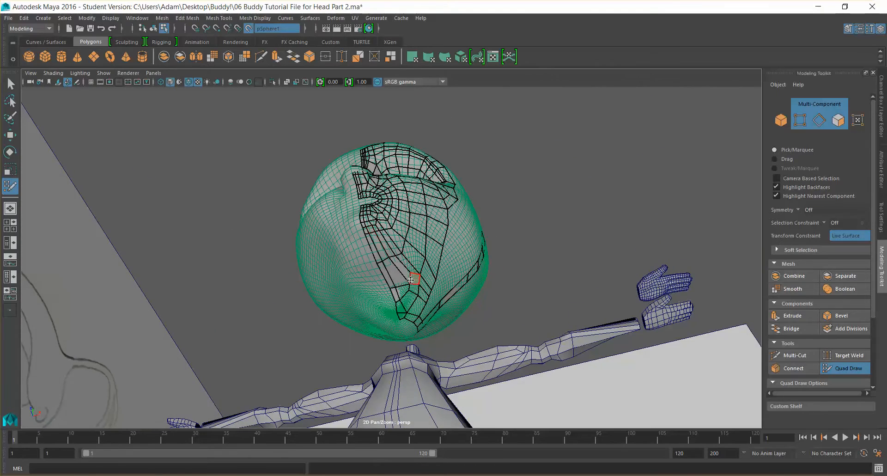
mouse_move(416, 307)
alt+mouse_down()
mouse_move(428, 330)
mouse_move(409, 323)
mouse_move(418, 326)
alt+mouse_up()
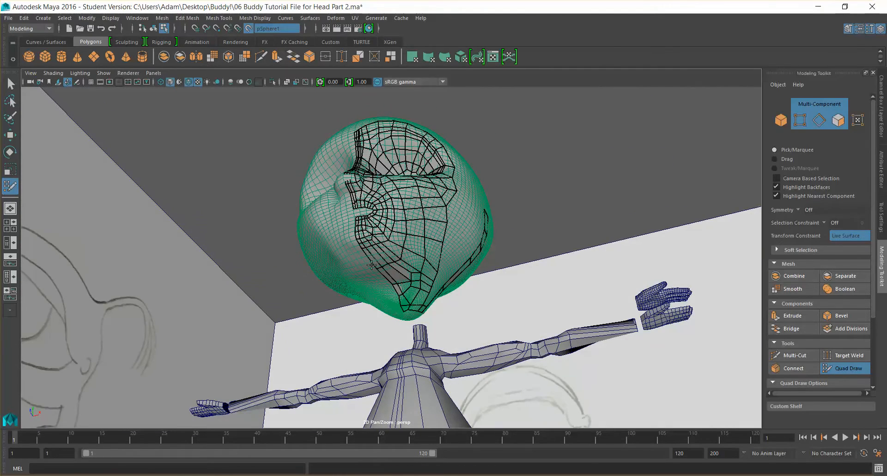
mouse_move(397, 289)
alt+mouse_down()
mouse_move(387, 293)
mouse_move(399, 279)
mouse_move(429, 286)
mouse_move(396, 293)
mouse_move(409, 280)
alt+mouse_up()
alt+drag(456, 264, 478, 240)
mouse_move(359, 251)
alt+mouse_down()
mouse_move(371, 252)
mouse_move(360, 241)
alt+mouse_up()
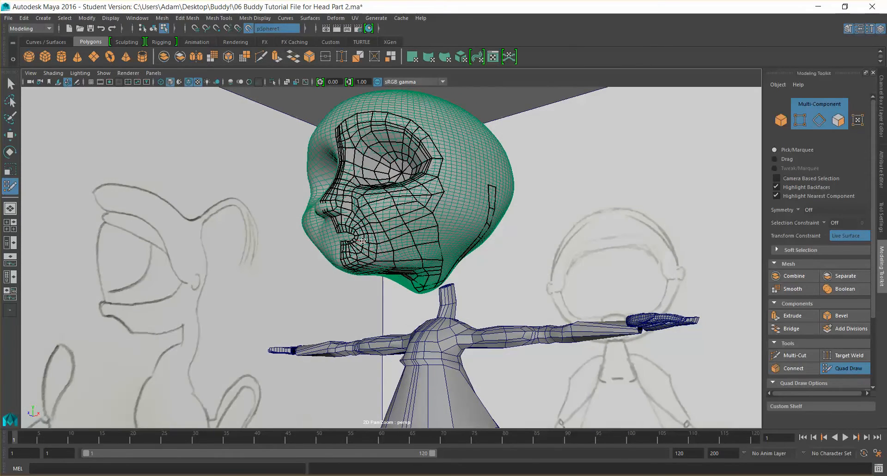
alt+drag(473, 244, 449, 231)
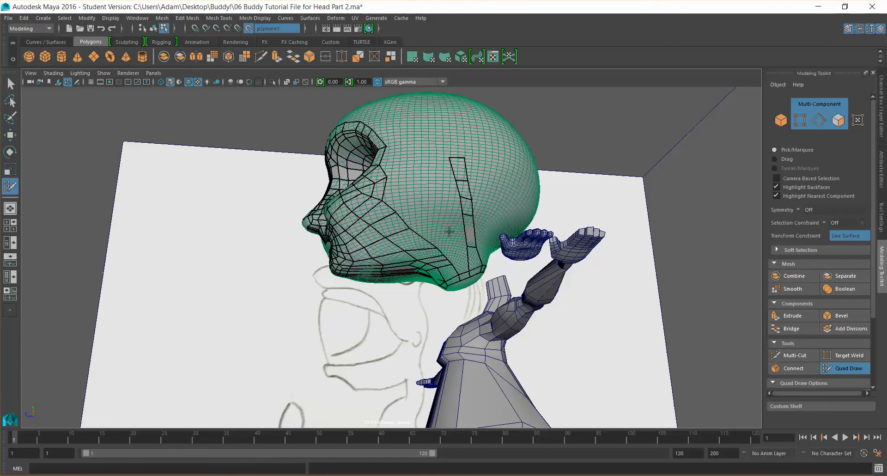
shift+click(462, 264)
drag(471, 247, 475, 256)
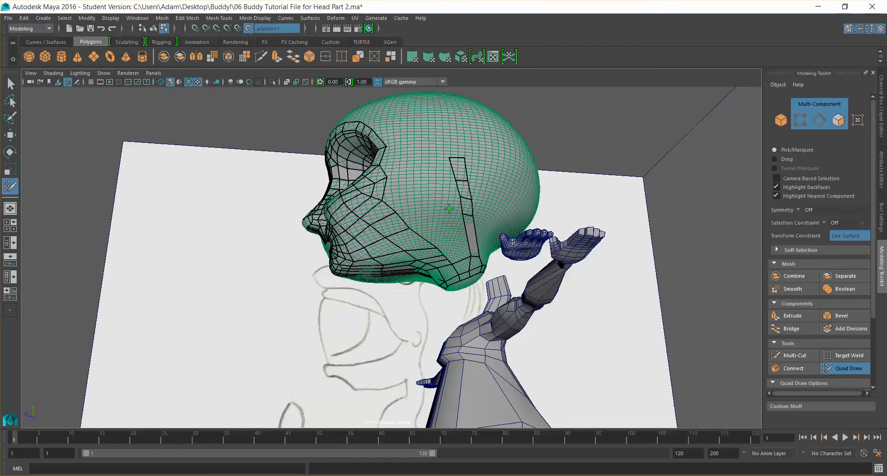
alt+drag(425, 191, 428, 201)
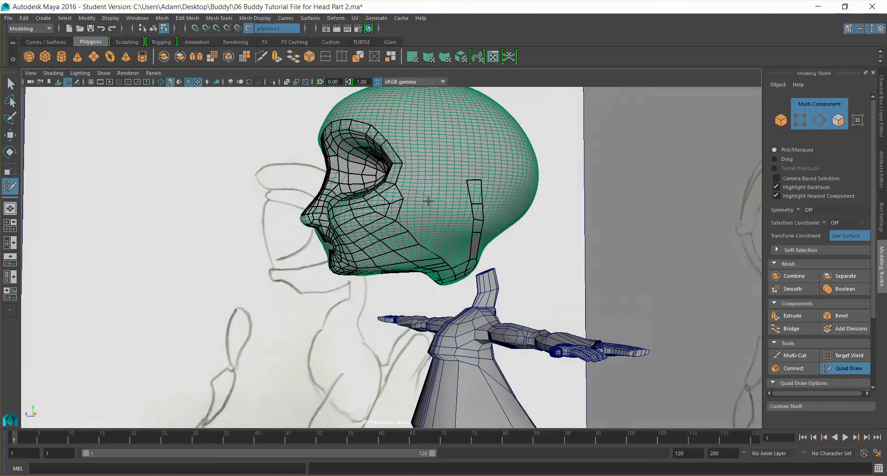
Fill a quad on the upper cheek behind the eye, next to the strip at the back of the cheek
click(422, 194)
click(417, 179)
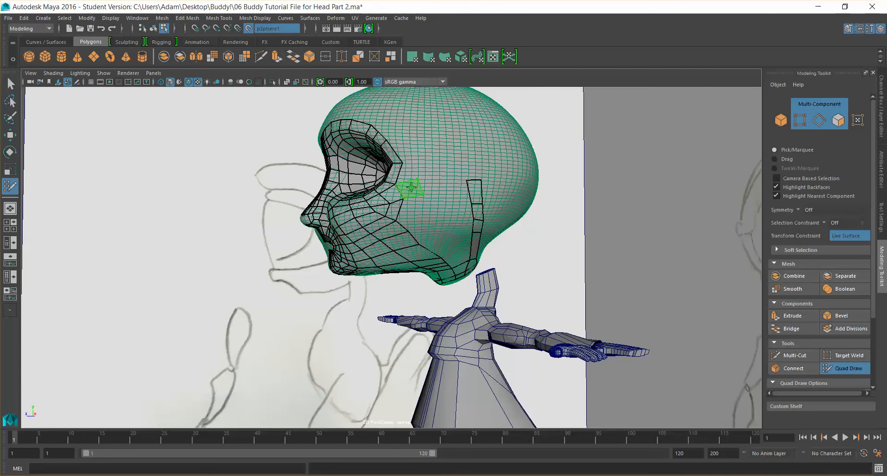
shift+click(411, 187)
alt+drag(440, 183, 422, 178)
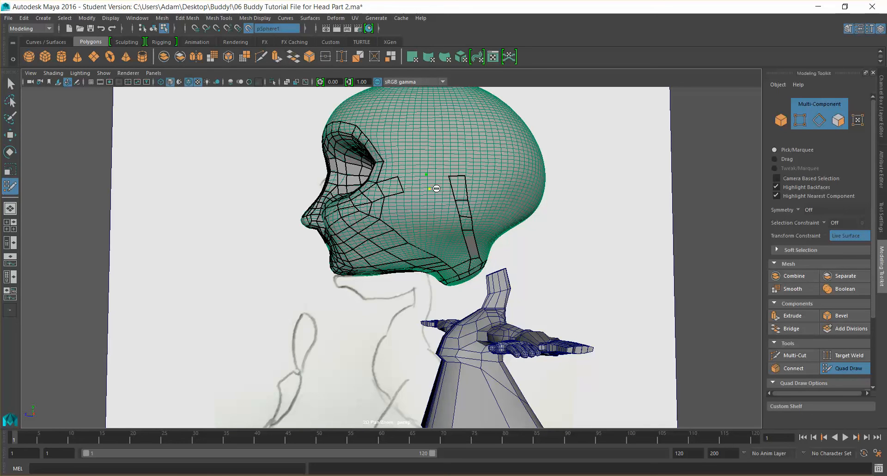
key(ctrl+z)
drag(401, 184, 413, 179)
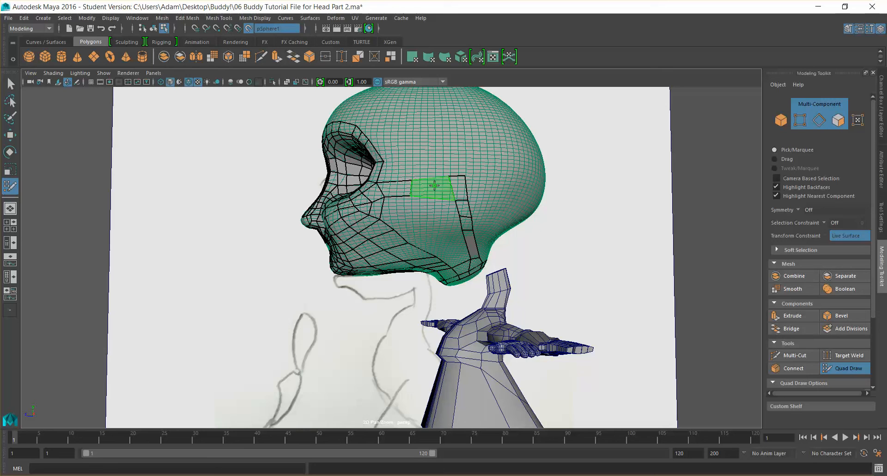
shift+click(434, 185)
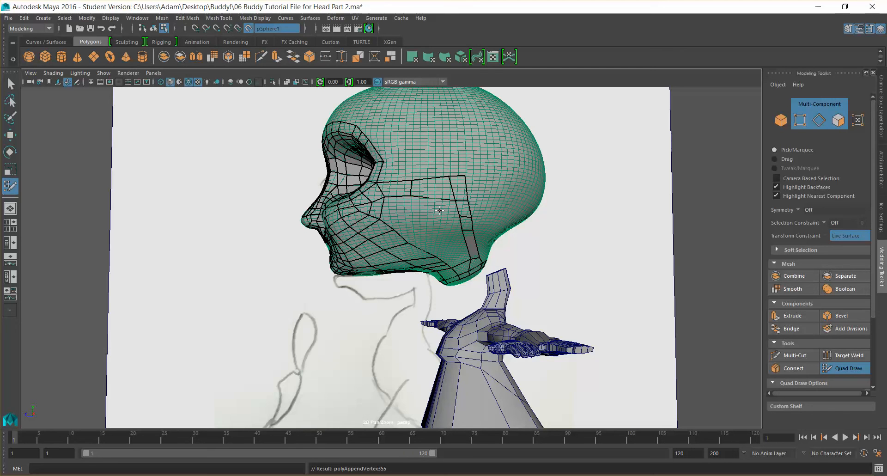
Place points and fill quads across the middle of the cheek, extending an edge row toward the back strip
click(414, 212)
shift+click(433, 207)
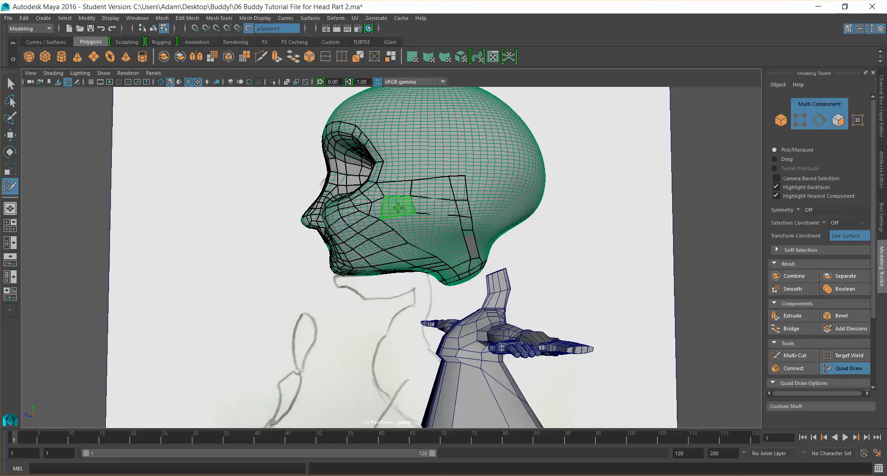
shift+click(408, 213)
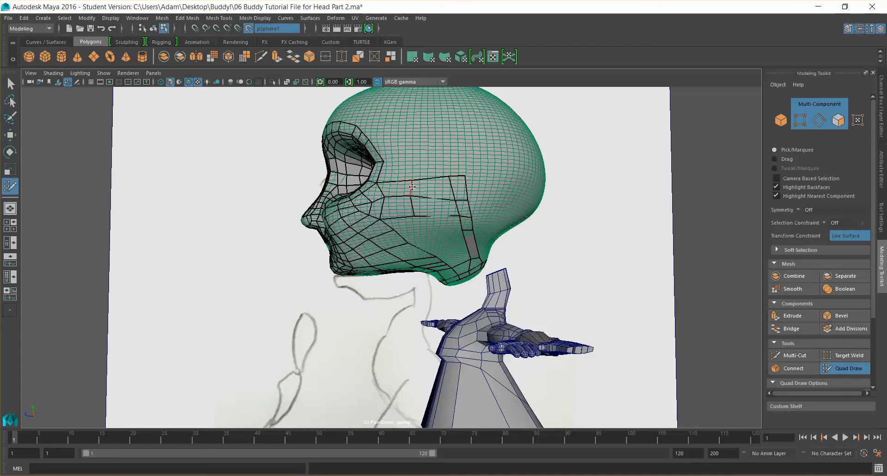
drag(411, 180, 406, 180)
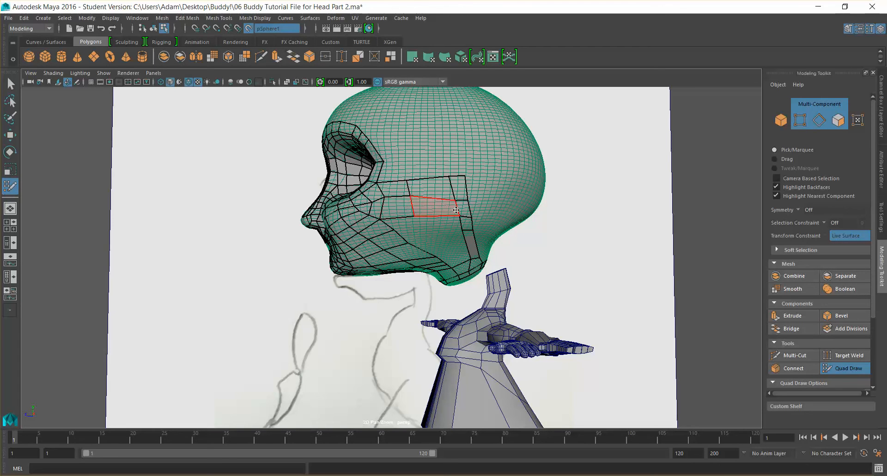
drag(456, 199, 449, 216)
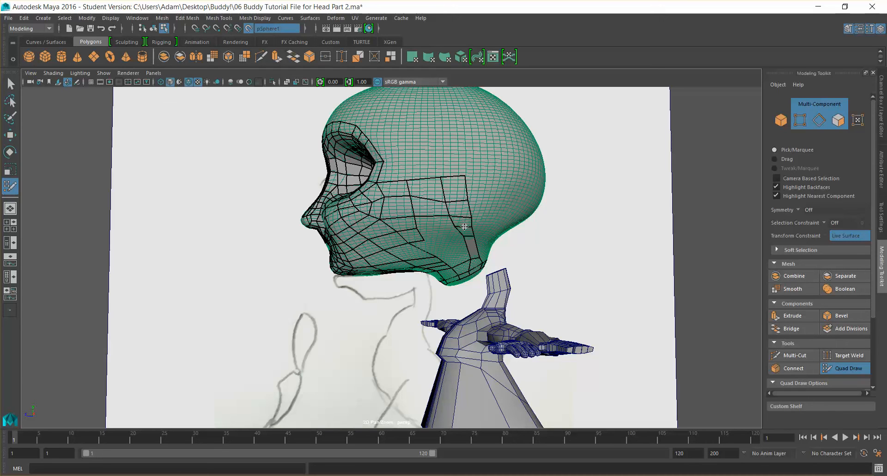
shift+click(438, 222)
Fill a quad on the lower cheek below the new cheek rows, undoing a stray stroke
scroll(438, 215, up, 2)
scroll(421, 210, up, 2)
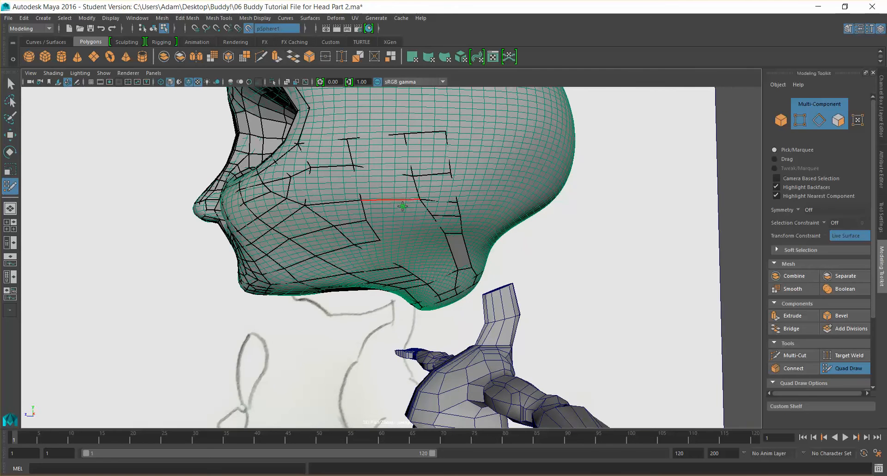
shift+click(398, 207)
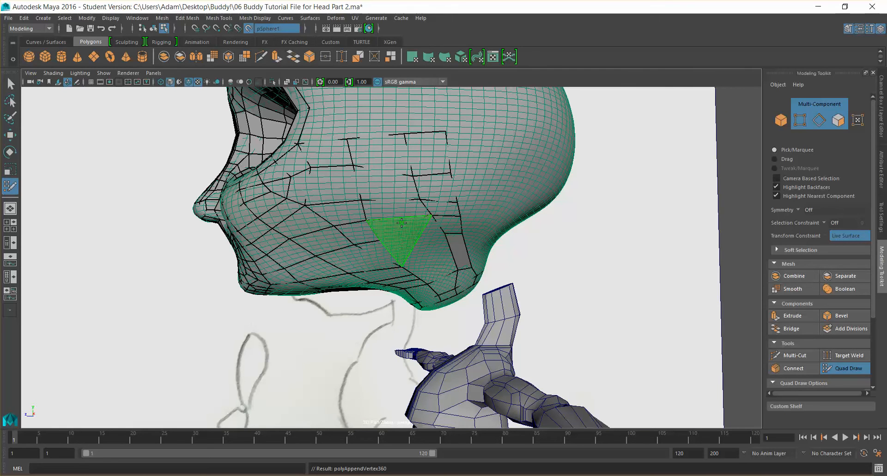
alt+drag(460, 252, 449, 237)
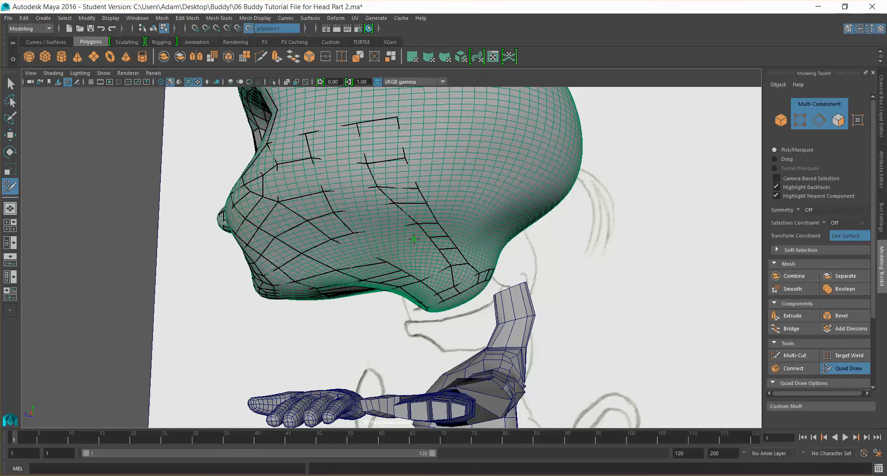
alt+drag(394, 234, 433, 225)
shift+click(425, 224)
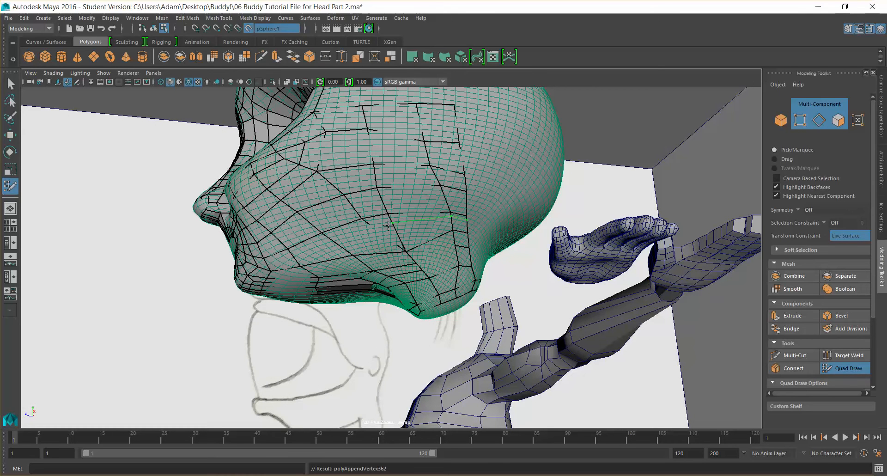
key(ctrl+z)
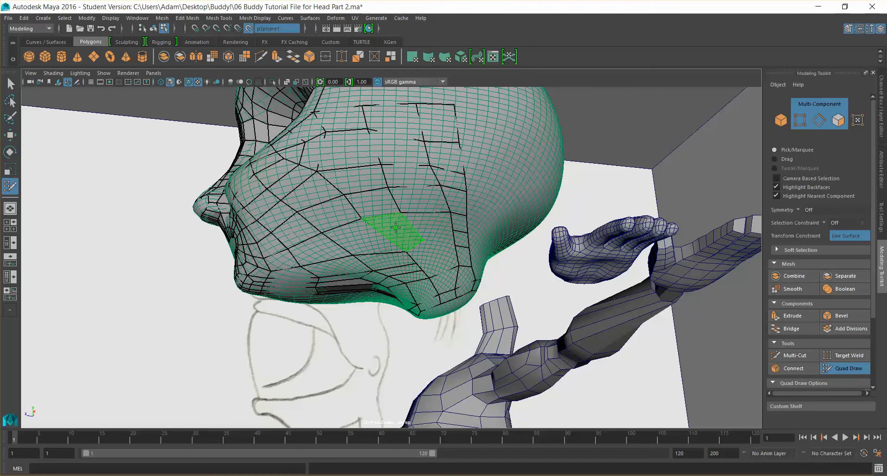
Fill a quad at the back of the lower cheek near the jaw line
mouse_move(443, 240)
alt+mouse_down()
mouse_move(398, 268)
mouse_move(382, 262)
mouse_move(455, 296)
mouse_move(435, 230)
alt+mouse_up()
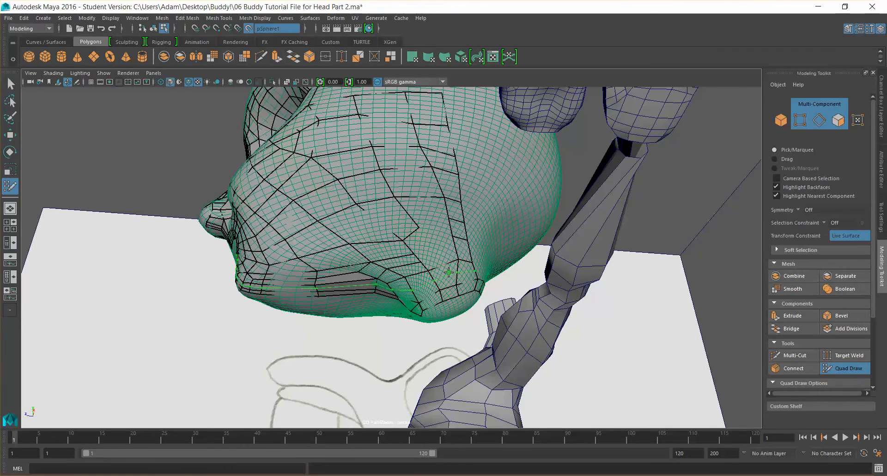
mouse_move(498, 277)
alt+mouse_down()
mouse_move(487, 323)
mouse_move(494, 291)
mouse_move(530, 292)
mouse_move(445, 253)
alt+mouse_up()
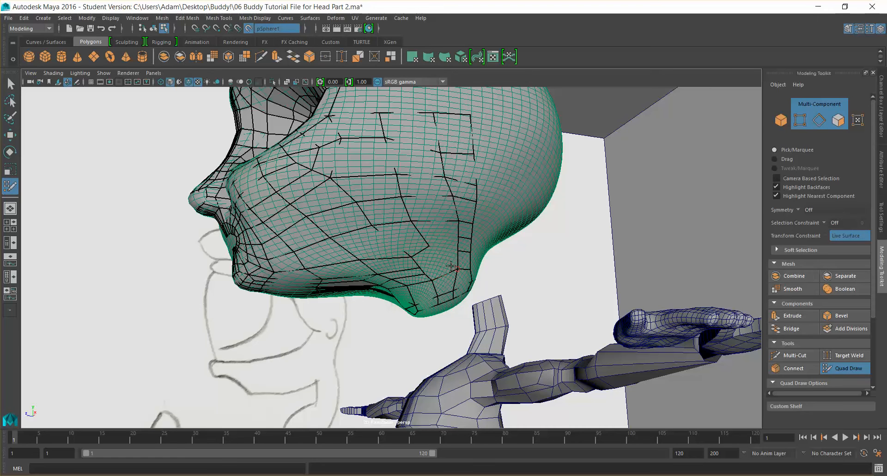
key(ctrl+z)
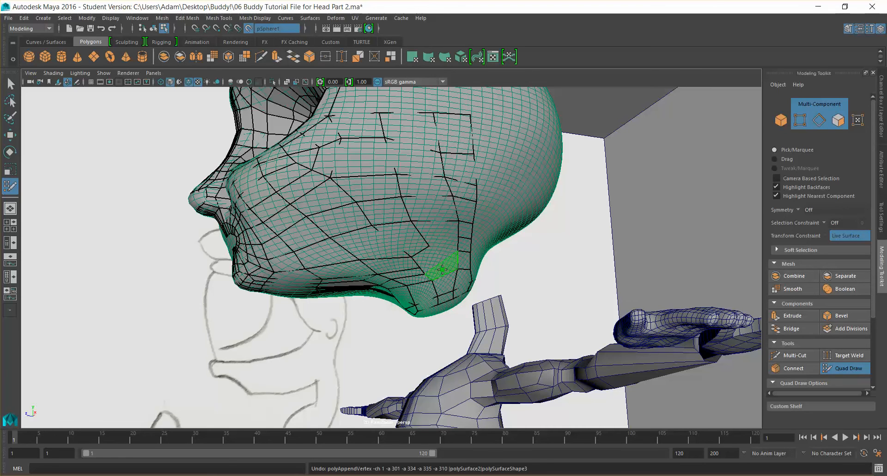
shift+click(447, 267)
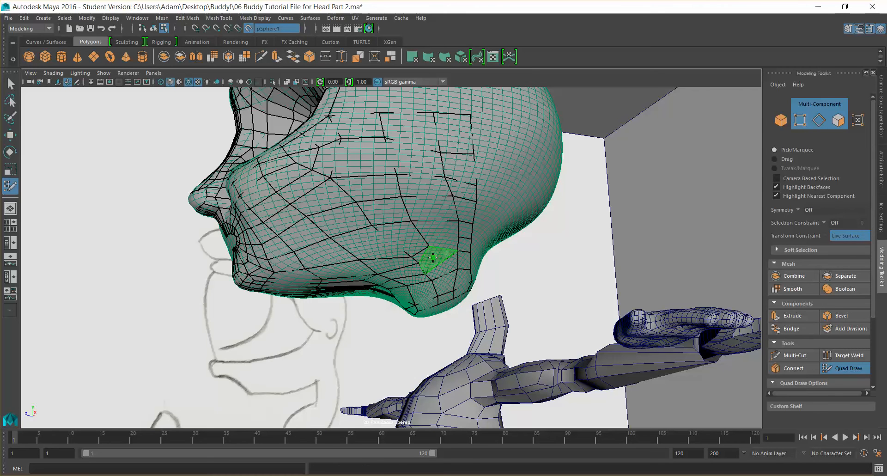
Fill another quad on the lower back cheek and relax the surrounding cheek vertices
scroll(438, 258, up, 3)
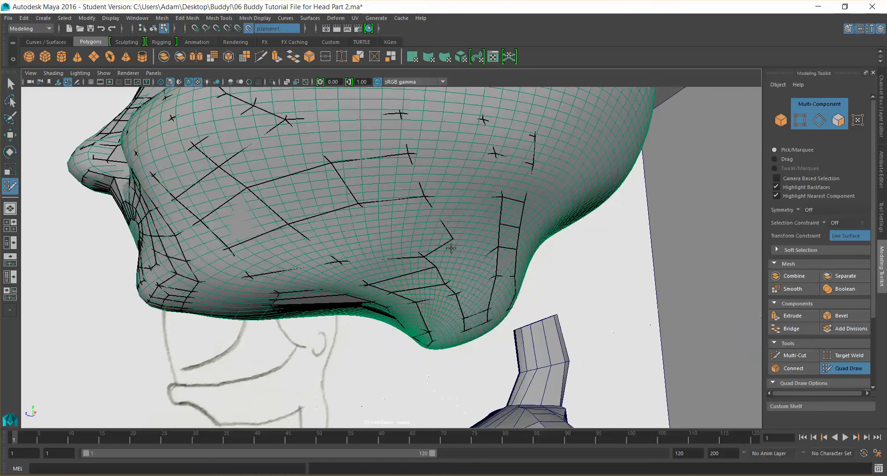
shift+click(465, 210)
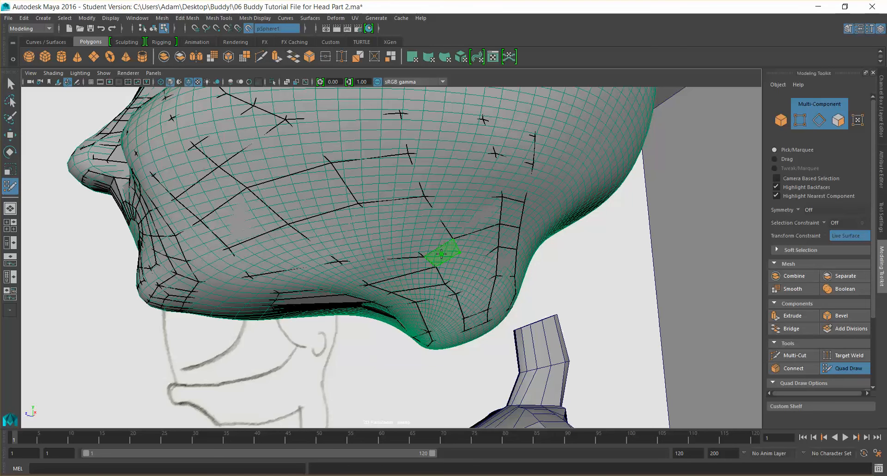
mouse_move(485, 244)
alt+mouse_down()
mouse_move(446, 251)
mouse_move(470, 245)
mouse_move(442, 238)
alt+mouse_up()
shift+click(441, 255)
scroll(470, 245, down, 5)
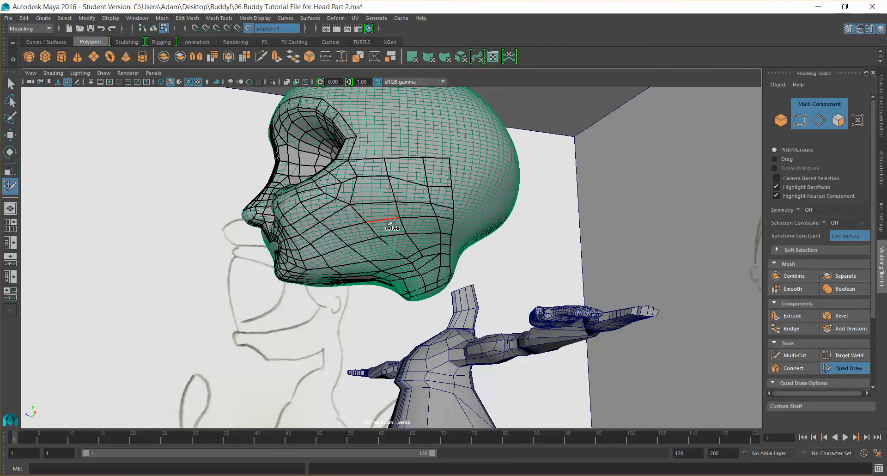
mouse_move(392, 231)
shift+mouse_down()
mouse_move(412, 260)
mouse_move(407, 270)
mouse_move(430, 262)
mouse_move(427, 238)
mouse_move(410, 257)
mouse_move(426, 216)
mouse_move(423, 182)
mouse_move(429, 271)
mouse_move(402, 217)
mouse_move(421, 197)
mouse_move(422, 178)
mouse_move(418, 210)
mouse_move(390, 250)
mouse_move(432, 270)
shift+mouse_up()
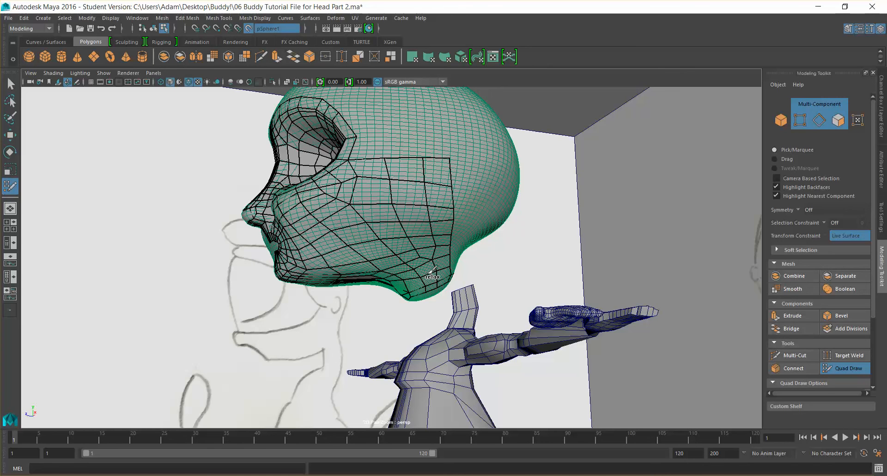
shift+drag(413, 182, 408, 196)
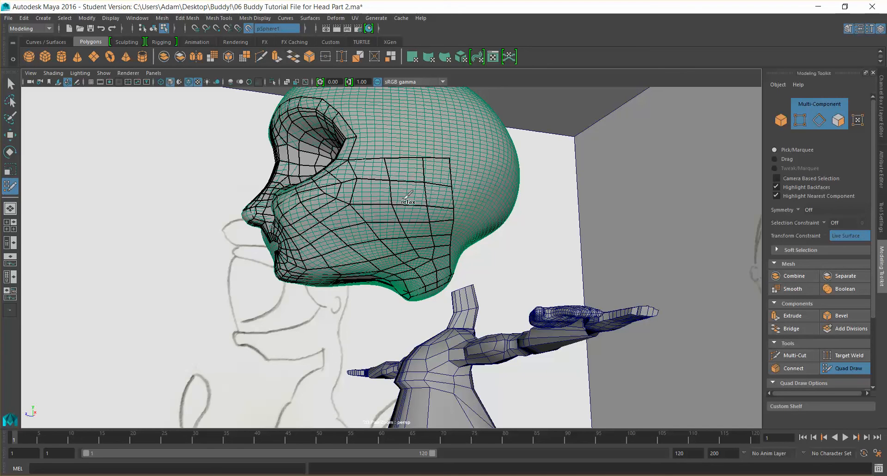
Extend a row of quads from the strip beside the eye up onto the forehead above the eye
alt+drag(503, 244, 477, 241)
alt+drag(438, 222, 403, 194)
alt+drag(410, 245, 441, 258)
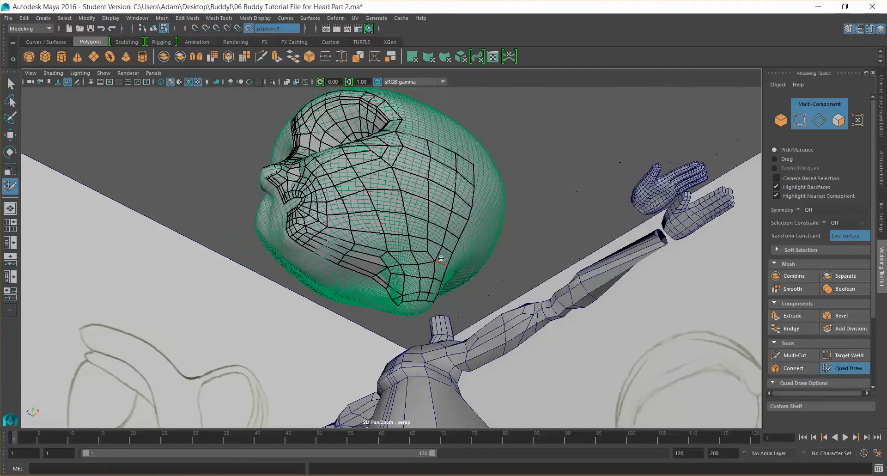
alt+drag(342, 254, 400, 231)
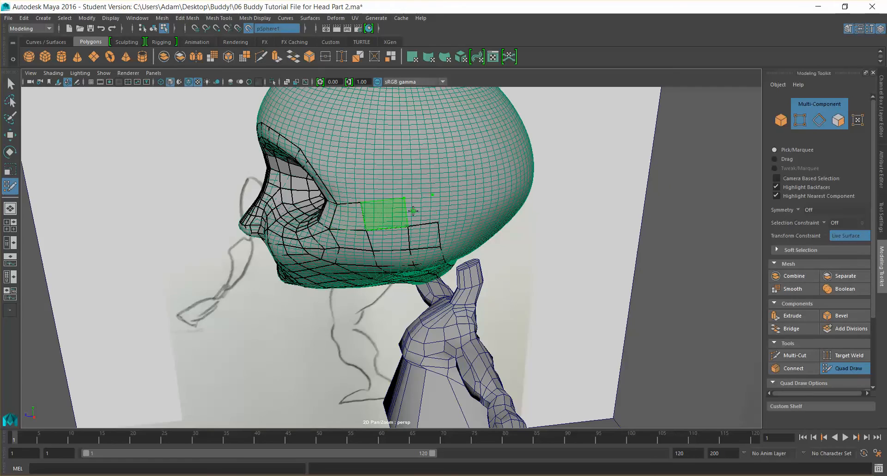
alt+drag(451, 215, 446, 253)
mouse_move(436, 225)
alt+mouse_down()
mouse_move(500, 170)
mouse_move(398, 150)
mouse_move(398, 121)
mouse_move(462, 155)
mouse_move(406, 152)
mouse_move(411, 165)
mouse_move(410, 151)
alt+mouse_up()
click(437, 149)
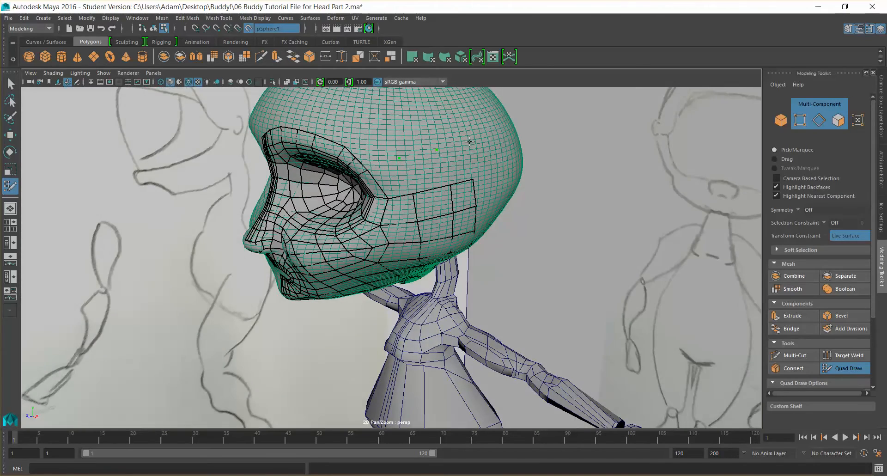
shift+click(397, 176)
shift+click(459, 160)
click(374, 145)
drag(375, 146, 401, 141)
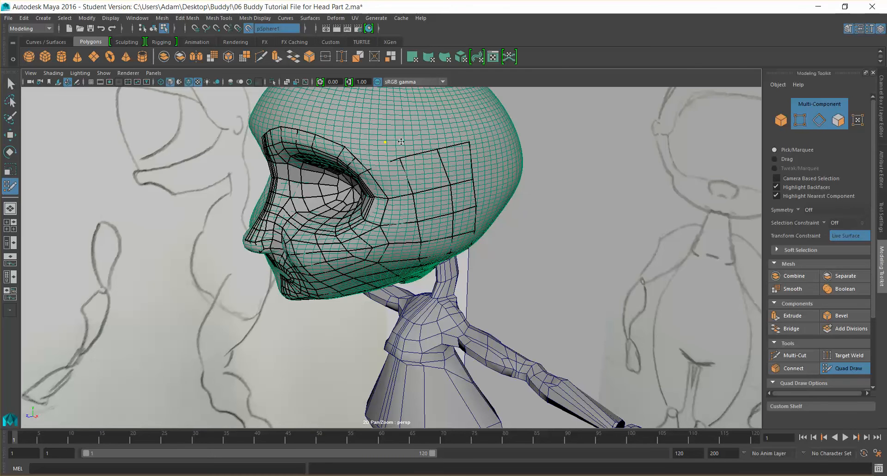
click(422, 123)
shift+click(377, 153)
shift+click(413, 142)
shift+click(407, 131)
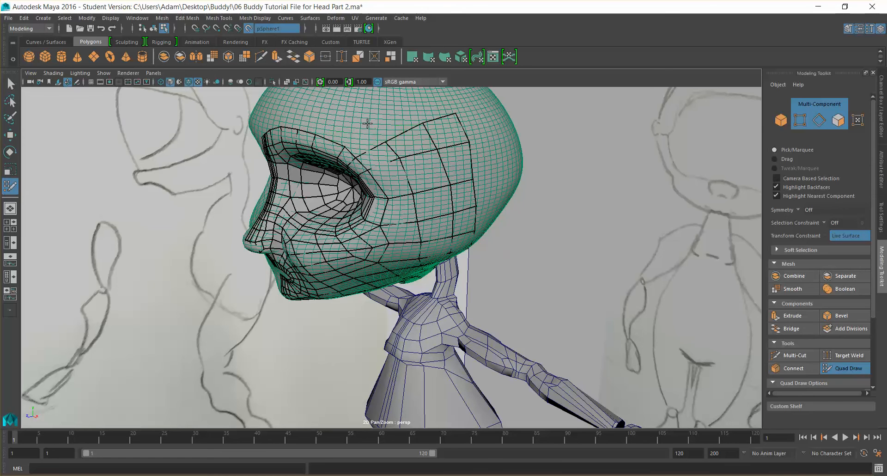
Add more points and quads curving over the upper forehead toward the top of the head
click(375, 129)
click(440, 97)
shift+click(365, 143)
shift+click(396, 126)
alt+drag(414, 124, 363, 181)
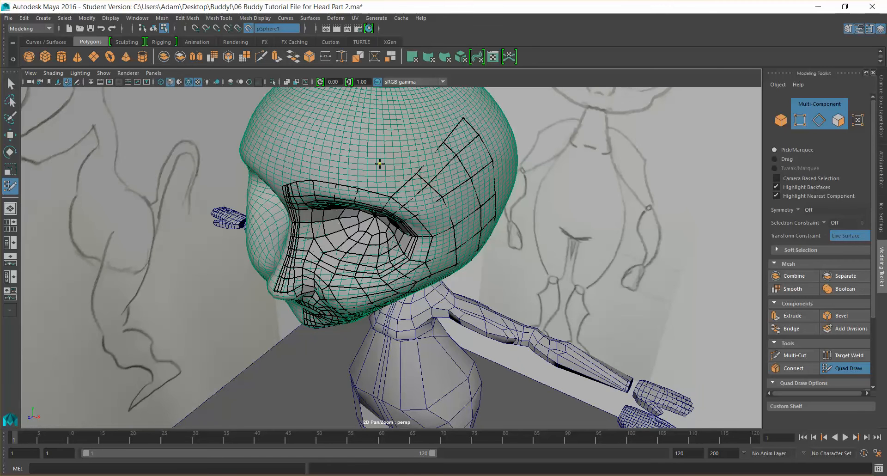
Place rows of points across the forehead above the eye, seen from the front
shift+click(390, 178)
shift+click(411, 148)
click(432, 107)
shift+click(439, 122)
alt+drag(455, 203, 522, 199)
alt+middle_drag(398, 166, 393, 184)
alt+drag(393, 184, 393, 179)
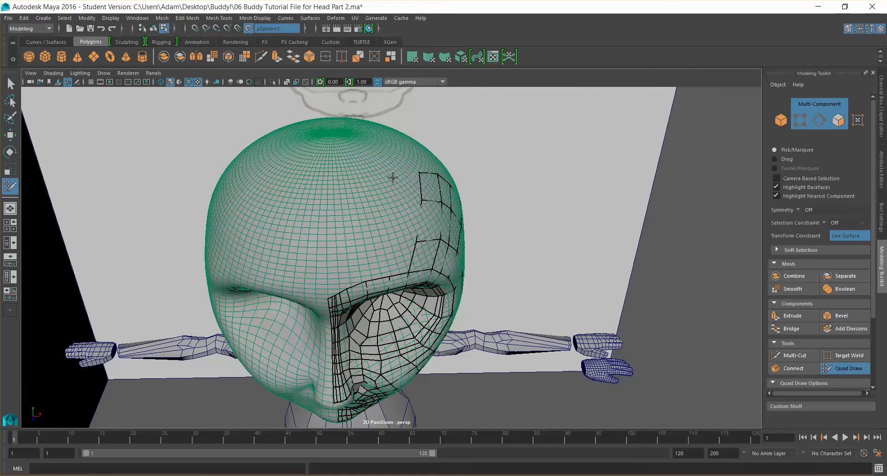
click(388, 204)
click(387, 242)
shift+click(399, 264)
shift+click(409, 221)
shift+click(409, 186)
shift+click(376, 256)
shift+click(372, 222)
shift+click(367, 192)
click(341, 210)
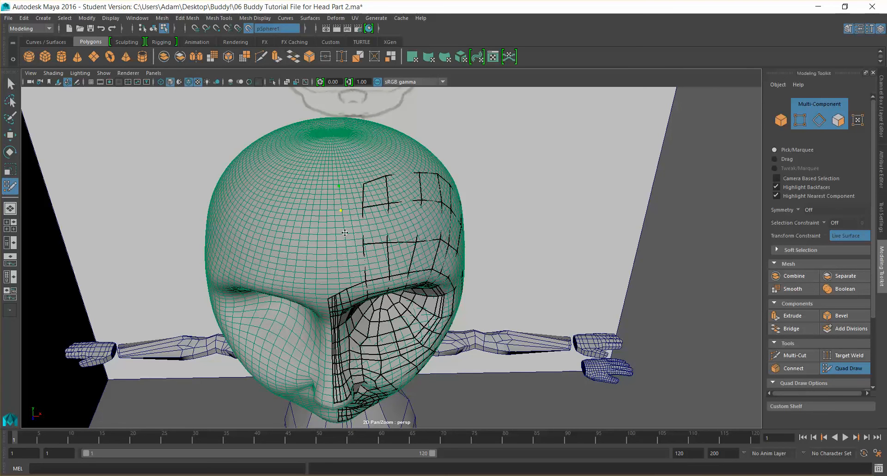
Continue placing forehead points down toward the brow, extending the vertical rows
click(340, 245)
shift+click(351, 262)
shift+click(350, 224)
shift+click(354, 198)
drag(334, 199, 330, 199)
click(333, 248)
shift+click(337, 238)
shift+click(339, 268)
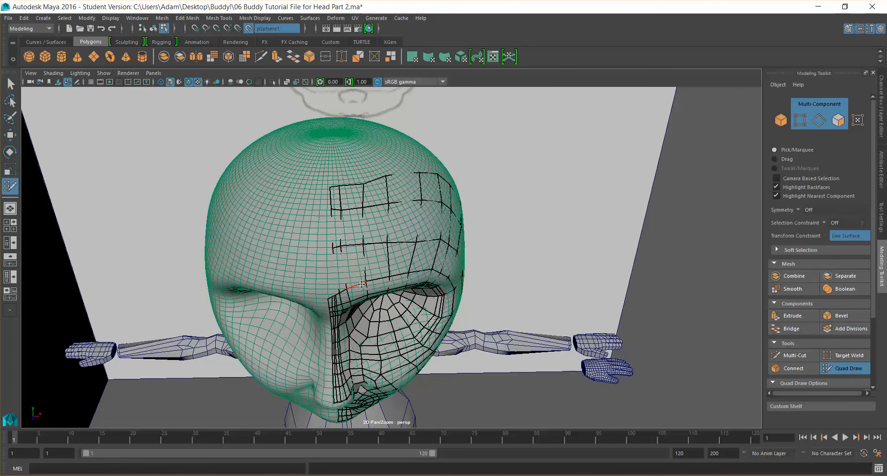
Extend quads from the edge above the eye socket up toward the forehead points
alt+drag(355, 277, 369, 277)
scroll(370, 276, up, 5)
alt+middle_drag(371, 280, 373, 274)
alt+drag(372, 273, 338, 239)
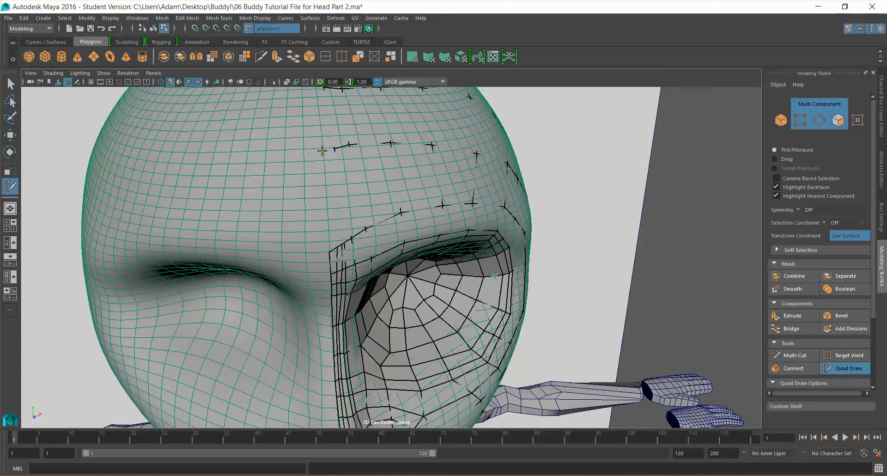
click(327, 223)
shift+click(340, 233)
Delete a misplaced quad on the forehead and redraw the point beside it
scroll(347, 231, up, 6)
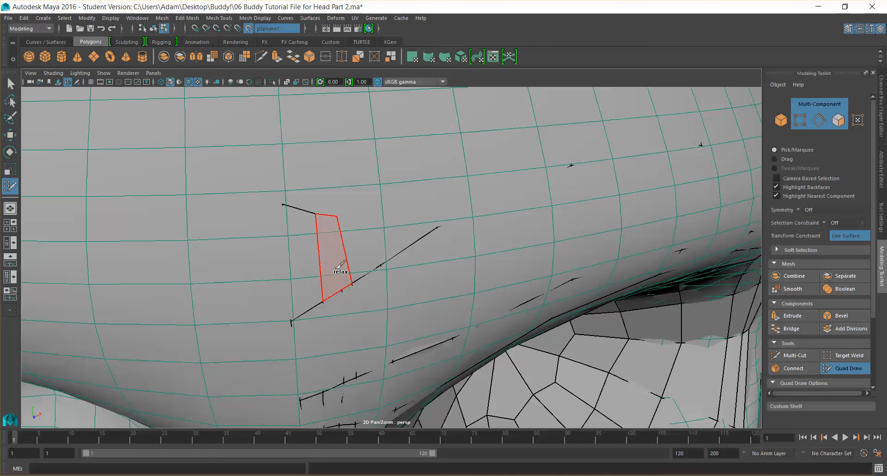
drag(341, 274, 340, 251)
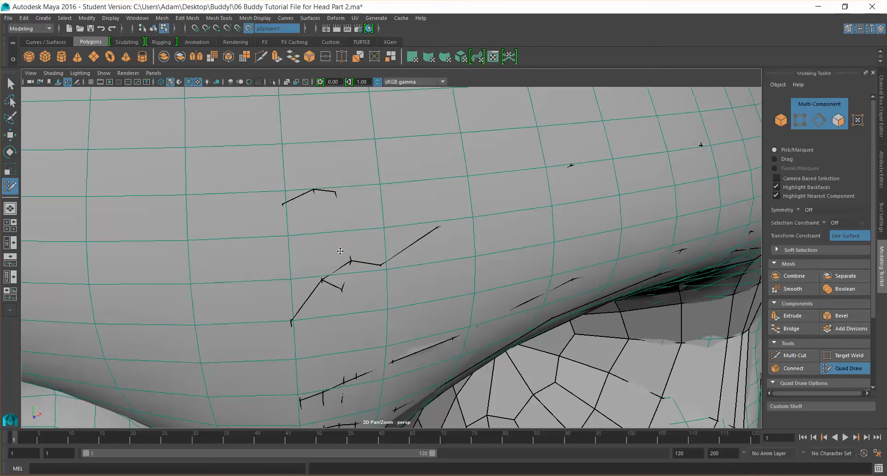
ctrl+shift+click(360, 273)
key(ctrl+z)
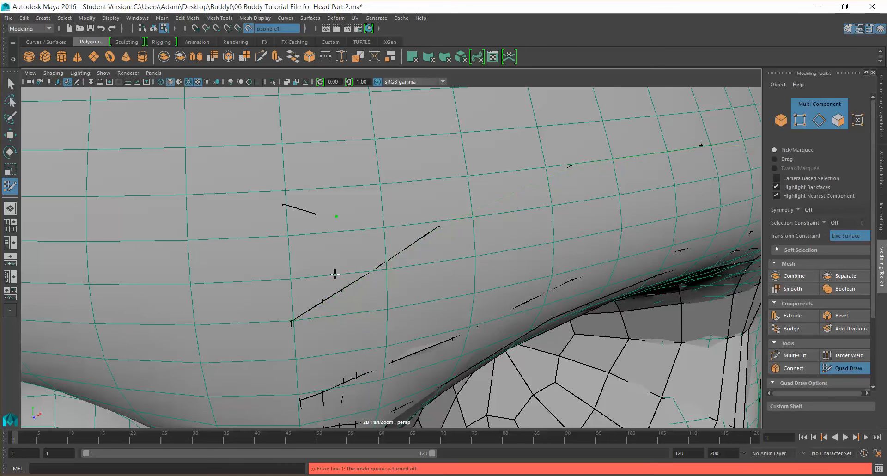
mouse_move(336, 216)
mouse_down()
mouse_move(331, 242)
mouse_move(334, 230)
mouse_up()
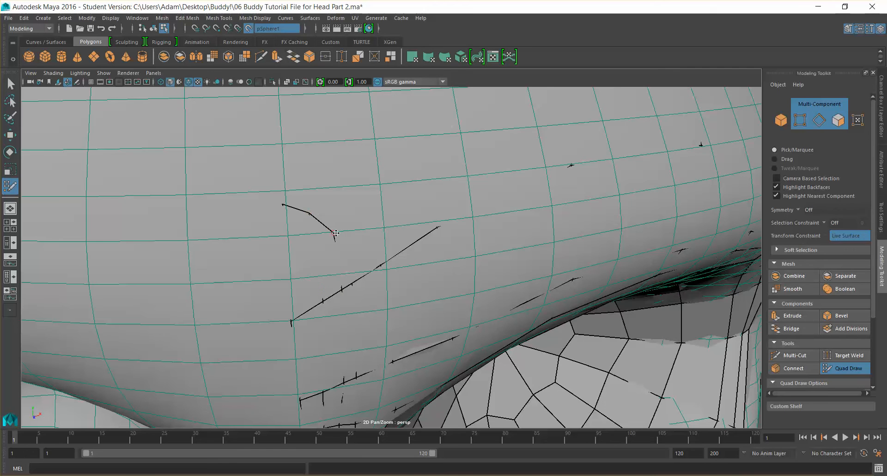
Place and adjust points on the forehead above the brow, near the head's center line
drag(334, 236, 335, 238)
drag(380, 265, 374, 245)
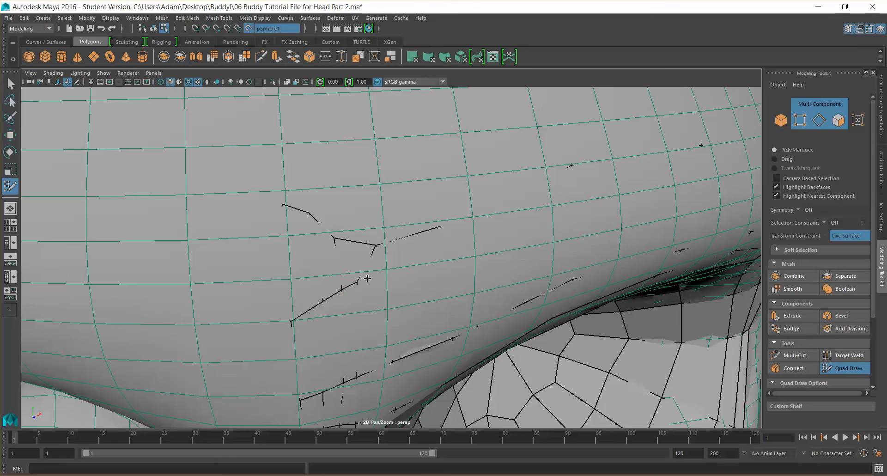
scroll(407, 245, down, 6)
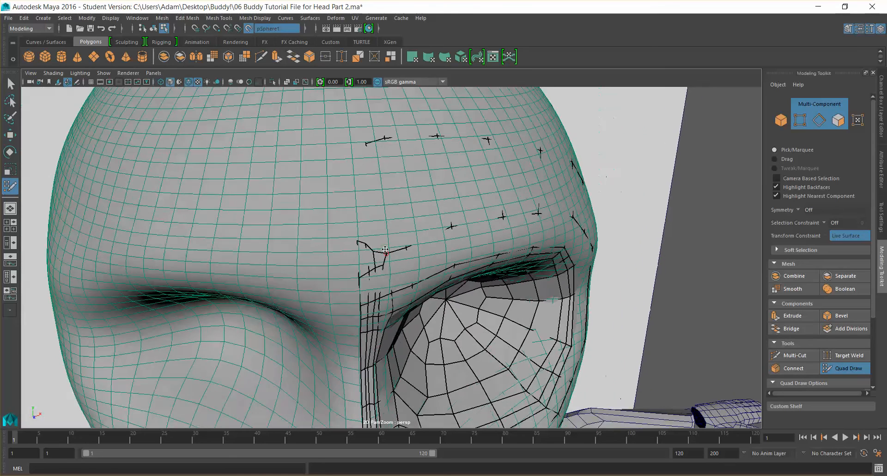
alt+drag(416, 245, 411, 279)
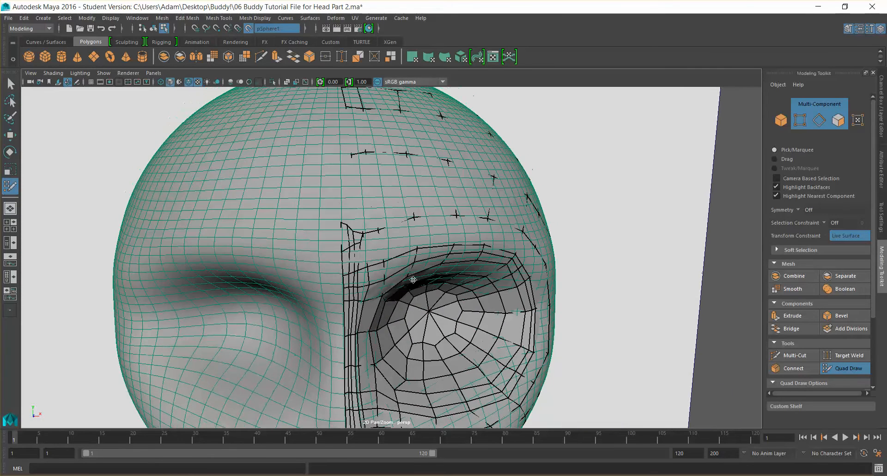
key(super)
key(super)
alt+drag(361, 239, 355, 248)
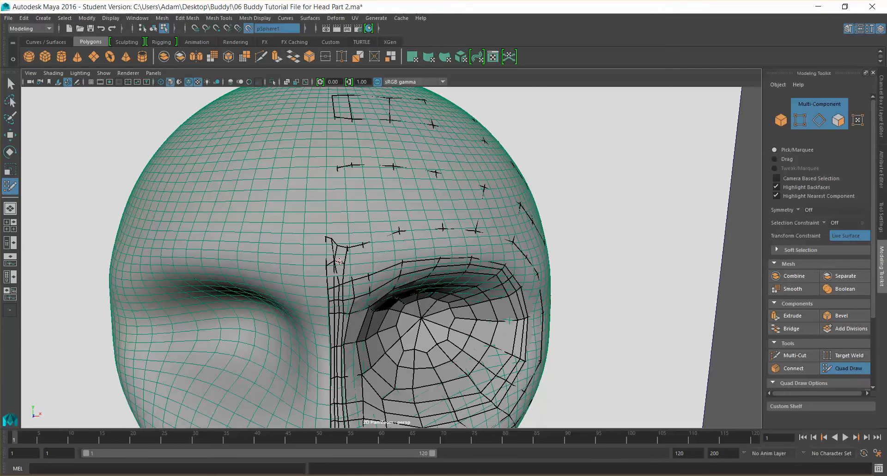
scroll(346, 258, up, 4)
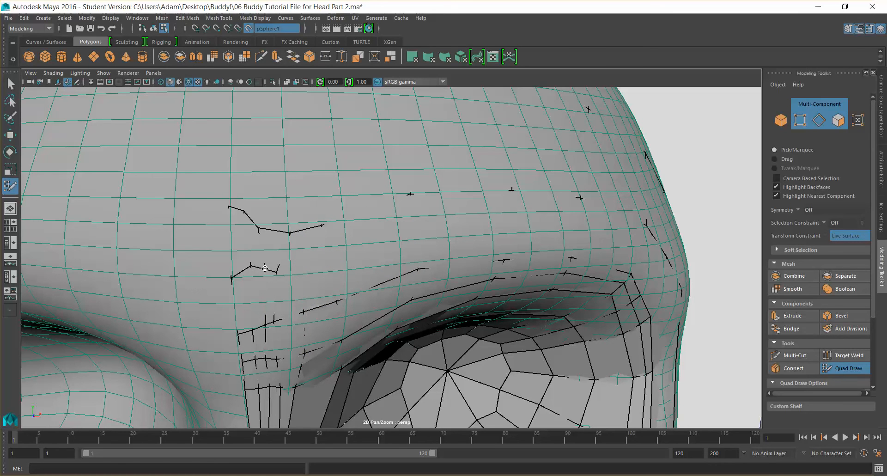
Redraw a misplaced brow point and add more points along the rows above the brow
drag(251, 266, 251, 271)
key(ctrl+z)
drag(294, 238, 294, 239)
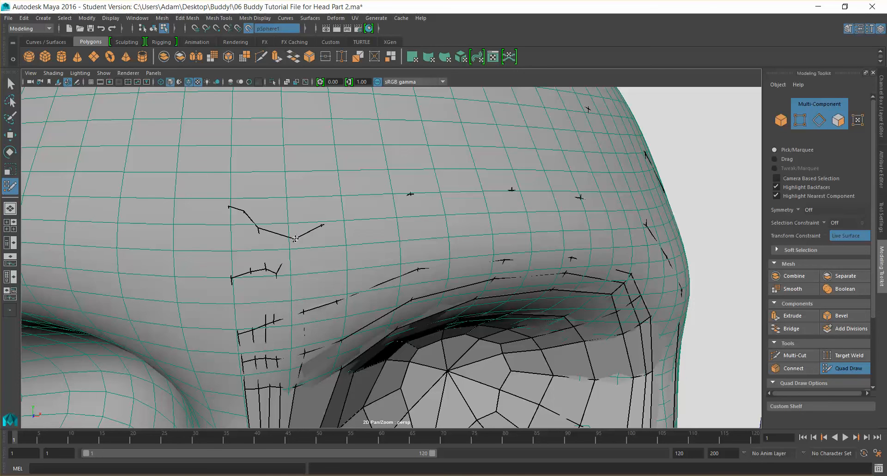
drag(244, 210, 247, 224)
scroll(263, 232, down, 4)
alt+drag(273, 237, 323, 261)
key(super)
key(super)
key(super)
key(super)
Add points above the inner brow beside the center seam of the forehead
mouse_move(386, 237)
alt+mouse_down()
mouse_move(358, 219)
mouse_move(371, 229)
alt+mouse_up()
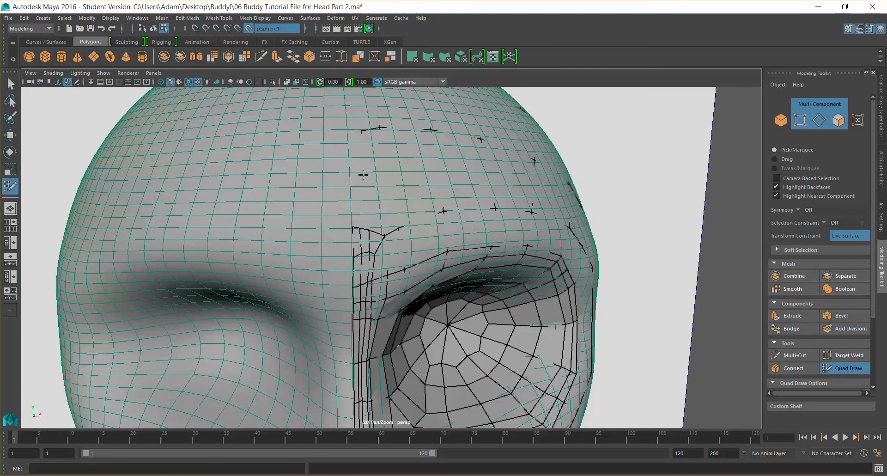
scroll(363, 174, down, 6)
mouse_move(365, 185)
alt+mouse_down()
mouse_move(306, 197)
mouse_move(370, 198)
alt+mouse_up()
scroll(383, 225, up, 3)
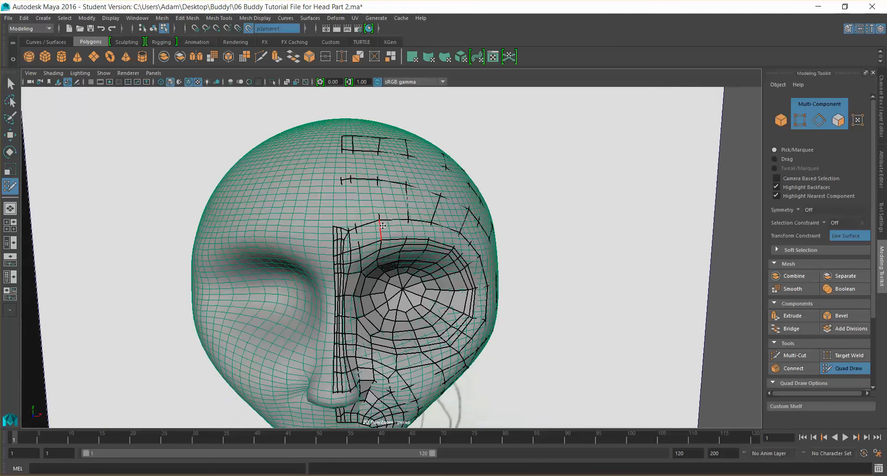
scroll(383, 226, up, 2)
scroll(359, 228, up, 3)
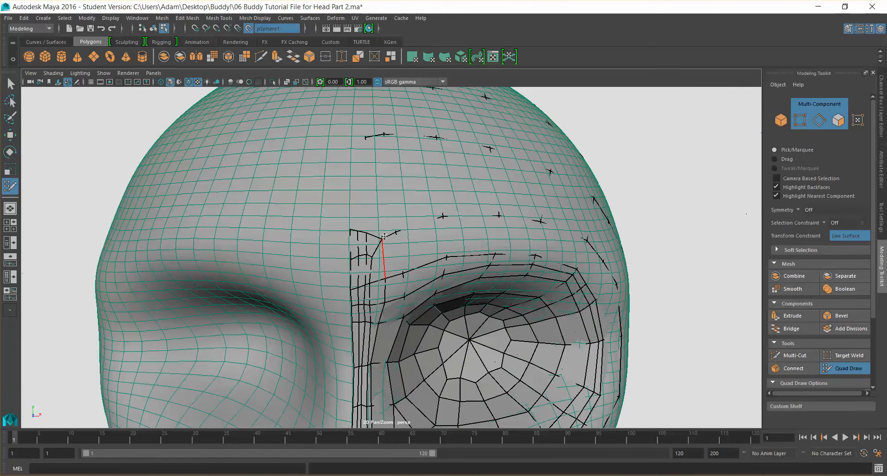
shift+click(366, 217)
key(ctrl+z)
drag(353, 192, 357, 144)
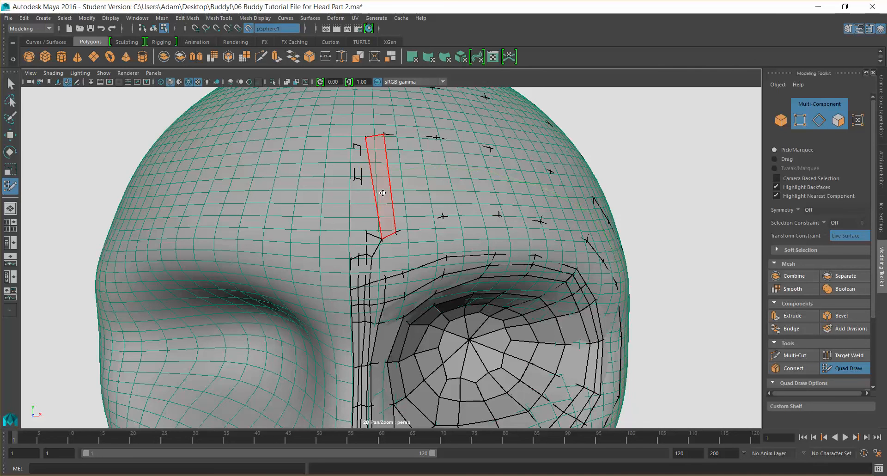
scroll(408, 238, down, 5)
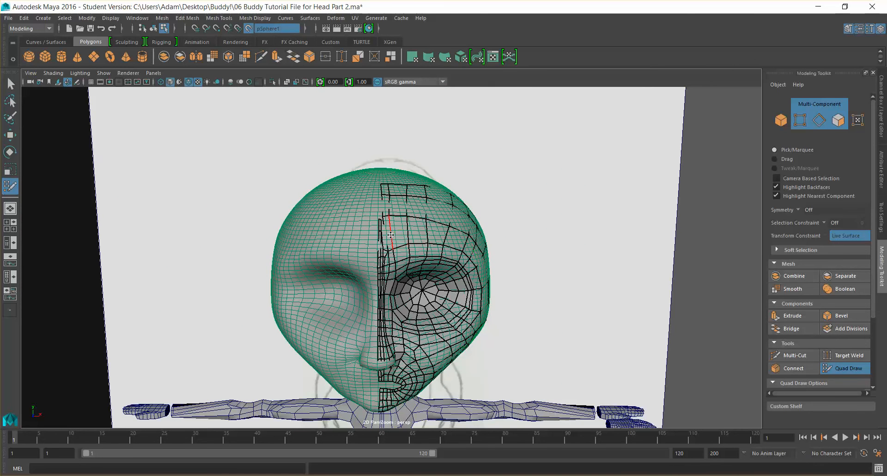
key(ctrl+z)
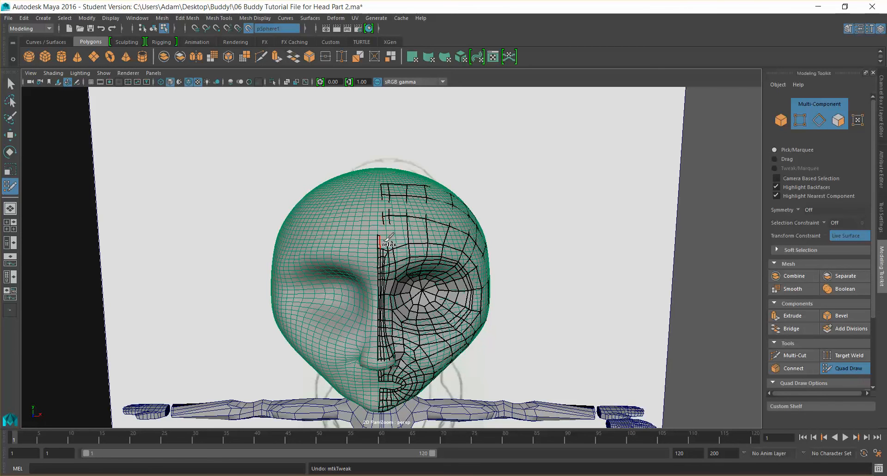
Fill two quads between the forehead points beside the center seam and nudge a vertex
scroll(388, 240, up, 6)
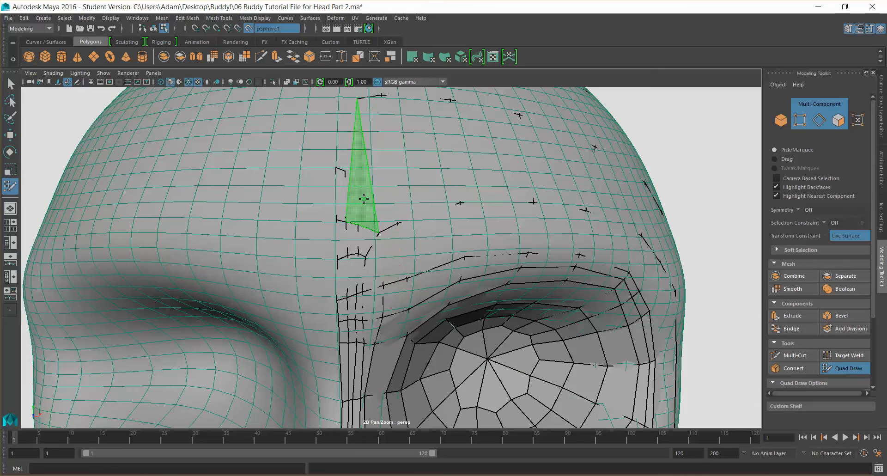
shift+click(363, 195)
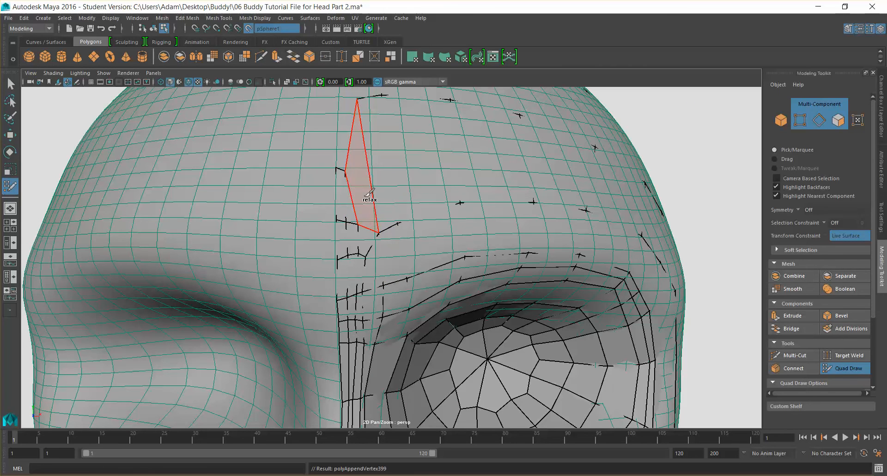
ctrl+shift+click(340, 196)
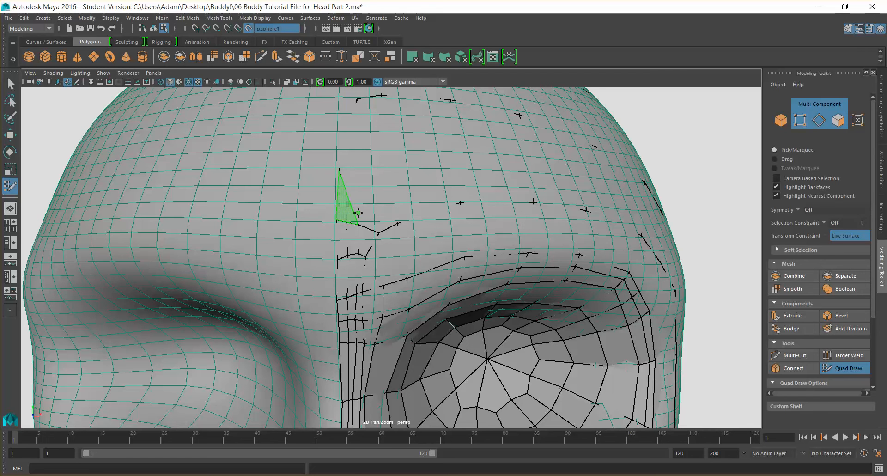
scroll(346, 208, down, 5)
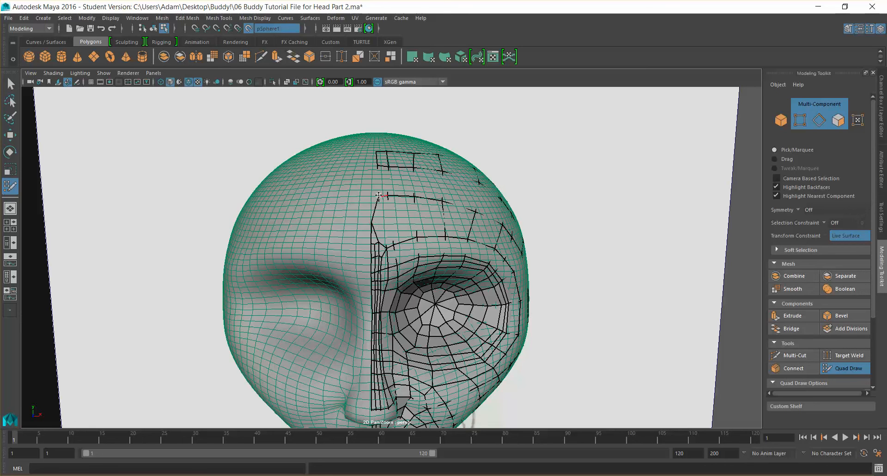
drag(378, 197, 373, 195)
scroll(379, 255, up, 6)
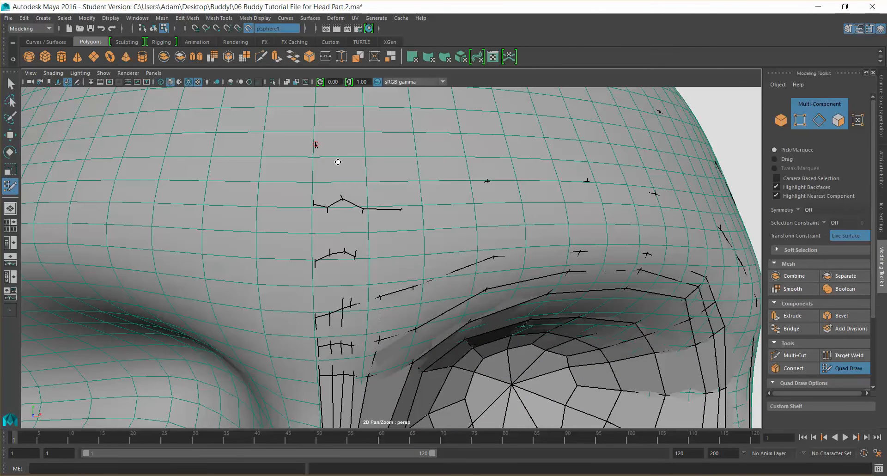
Place additional points along the center seam of the forehead and above the inner eye corner
drag(342, 194, 340, 176)
scroll(356, 194, down, 5)
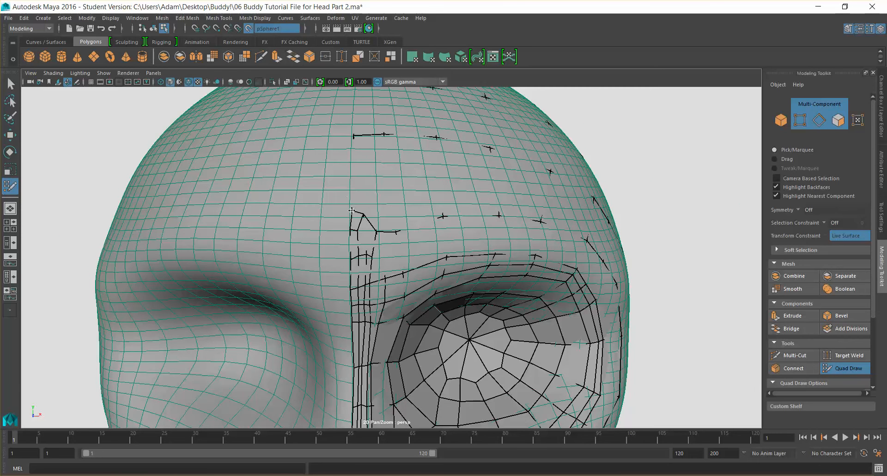
scroll(356, 226, down, 3)
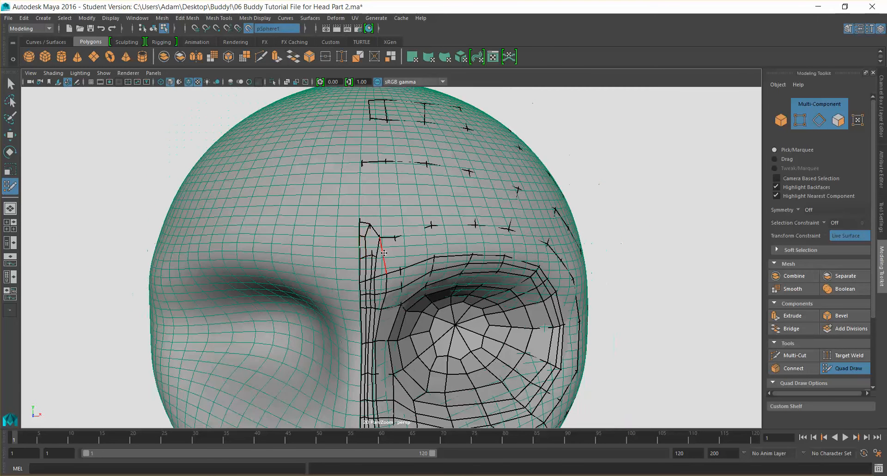
scroll(377, 258, down, 3)
key(super)
scroll(407, 272, down, 3)
key(super)
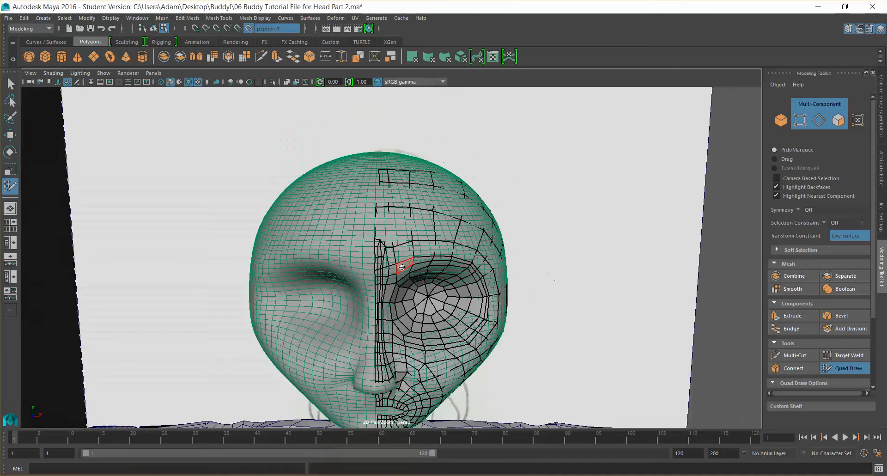
scroll(406, 270, down, 2)
alt+drag(406, 267, 415, 257)
scroll(415, 257, up, 8)
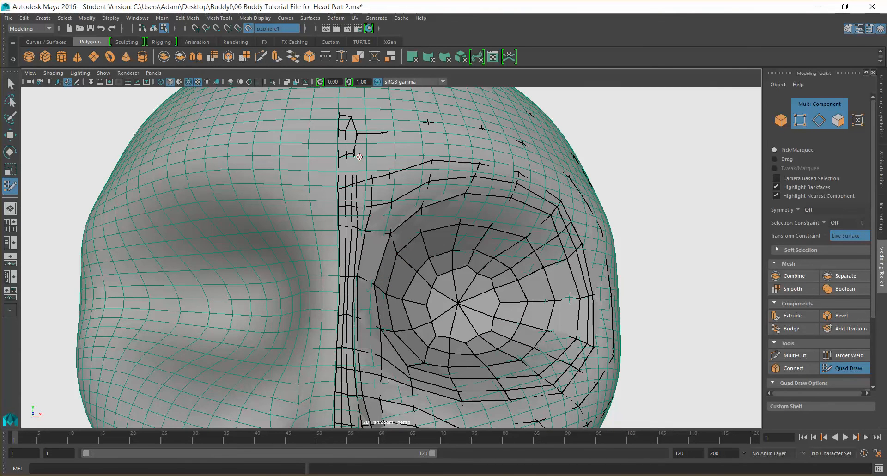
Redraw the points at the top of the center forehead column, extending it upward
drag(354, 154, 358, 187)
key(ctrl+z)
scroll(356, 159, up, 3)
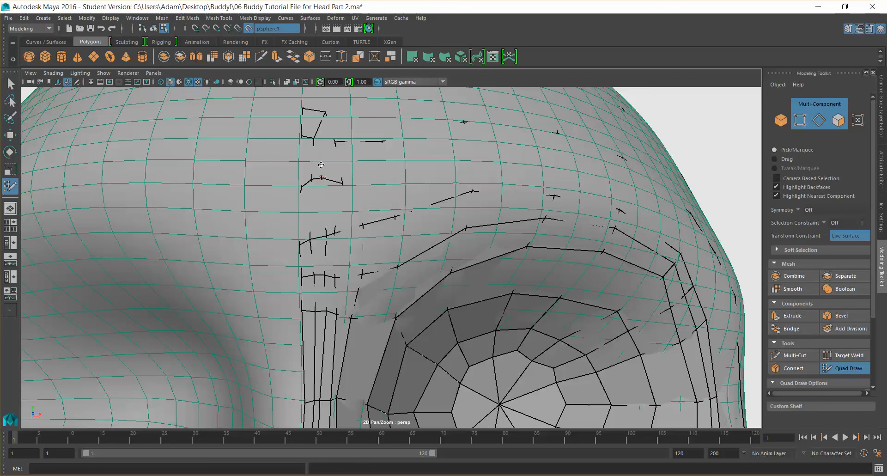
drag(306, 137, 306, 149)
drag(325, 112, 319, 118)
scroll(318, 118, down, 6)
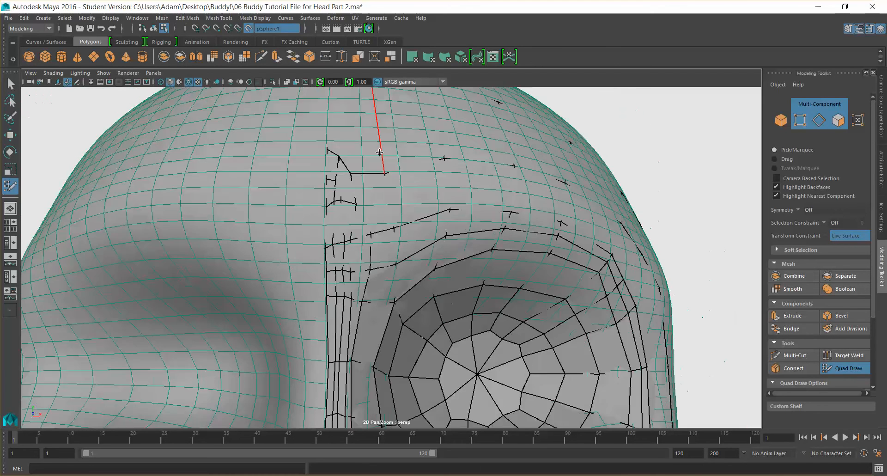
key(super)
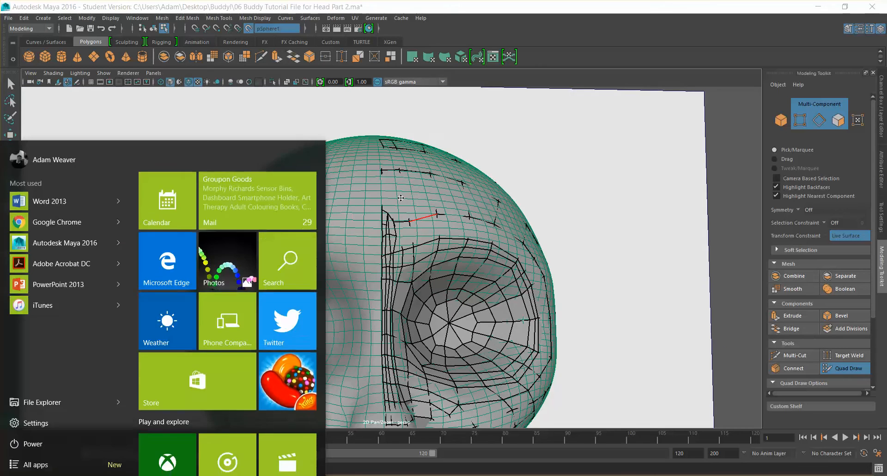
key(super)
Adjust vertices on the center forehead strip and along the edge loop above the eye socket
alt+drag(402, 198, 404, 225)
scroll(405, 226, up, 4)
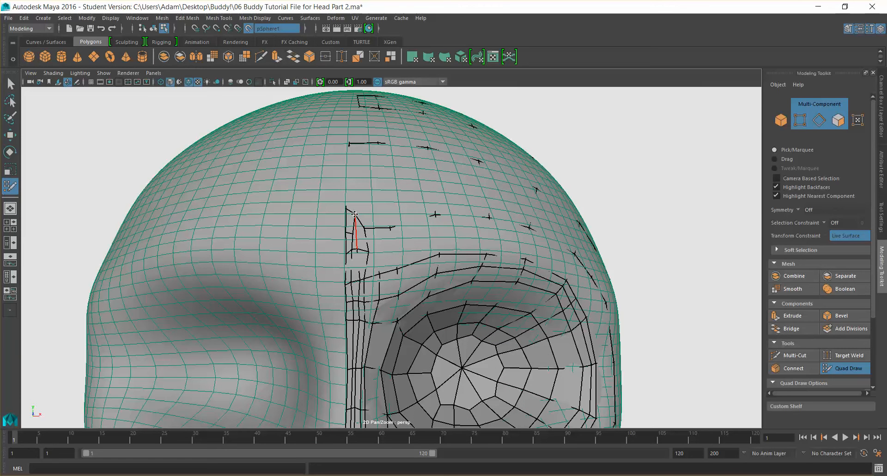
mouse_move(356, 215)
mouse_down()
mouse_move(359, 229)
mouse_move(391, 222)
mouse_move(357, 225)
mouse_up()
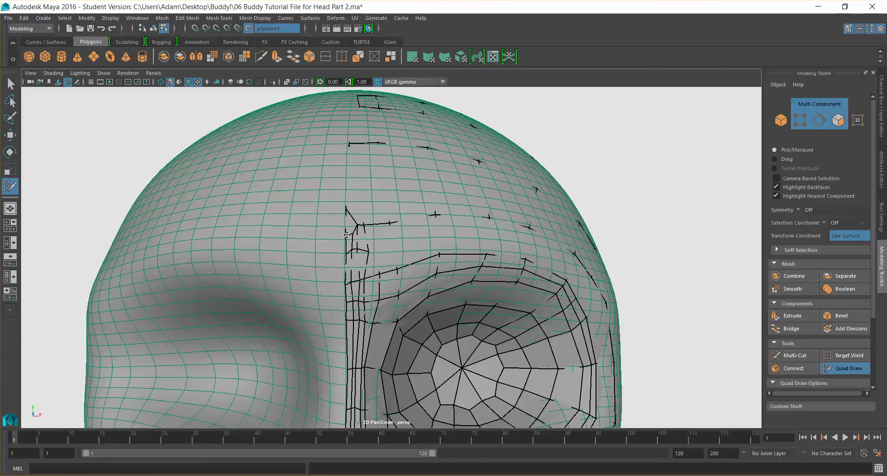
scroll(381, 248, down, 6)
alt+drag(448, 265, 430, 264)
key(super)
scroll(433, 261, up, 3)
key(super)
scroll(397, 270, up, 3)
alt+middle_drag(346, 283, 414, 294)
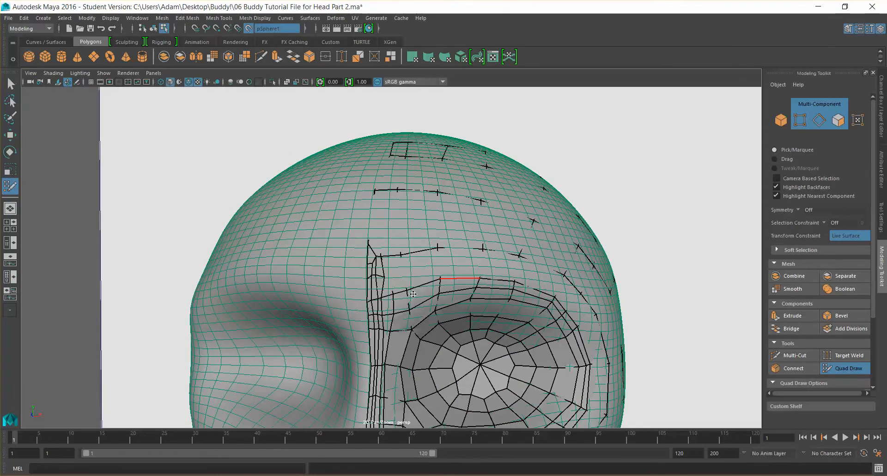
Add points above the eye socket and turn off the wireframe overlay on the sculpted head
alt+drag(327, 314, 331, 272)
scroll(333, 268, down, 4)
alt+drag(420, 278, 420, 303)
click(189, 82)
Extend a quad up from the center seam edge and place points on the upper forehead
scroll(418, 254, up, 5)
mouse_move(398, 267)
alt+mouse_down()
mouse_move(337, 296)
mouse_move(376, 283)
mouse_move(362, 280)
alt+mouse_up()
scroll(392, 277, down, 3)
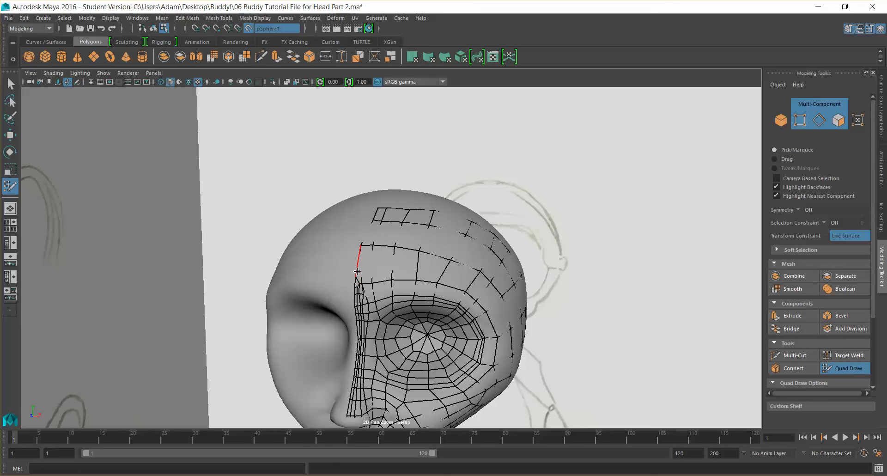
ctrl+shift+click(357, 281)
scroll(370, 286, up, 5)
mouse_move(369, 301)
alt+mouse_down()
mouse_move(385, 303)
mouse_move(375, 301)
alt+mouse_up()
drag(448, 258, 451, 258)
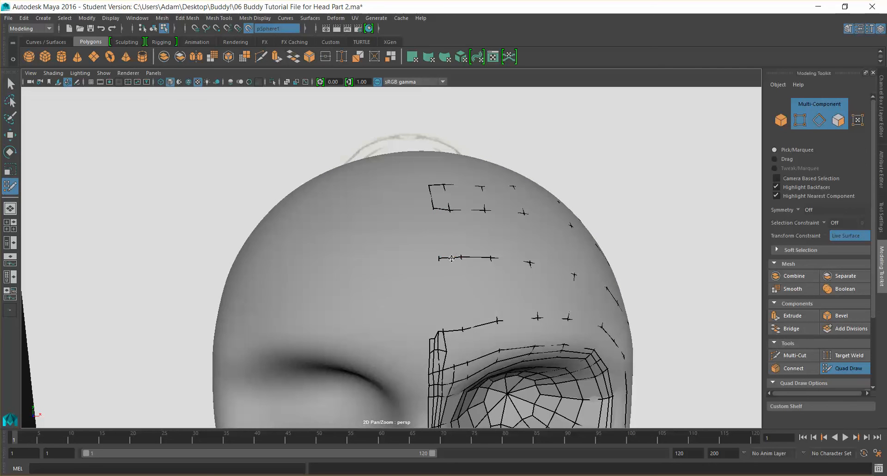
Place points near the top of the forehead and fill a quad in the forehead column
click(422, 211)
shift+click(428, 228)
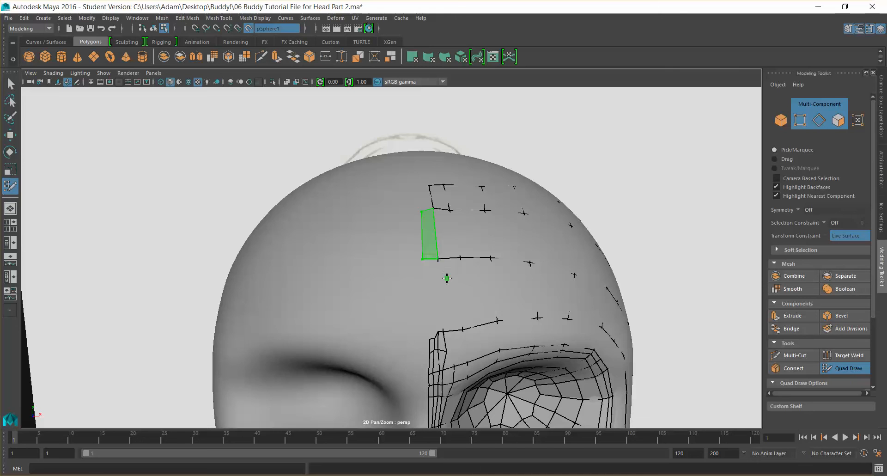
alt+drag(452, 287, 449, 287)
key(super)
key(super)
scroll(435, 302, up, 3)
scroll(433, 299, down, 2)
scroll(427, 269, down, 2)
mouse_move(427, 270)
alt+mouse_down()
mouse_move(404, 270)
mouse_move(413, 270)
alt+mouse_up()
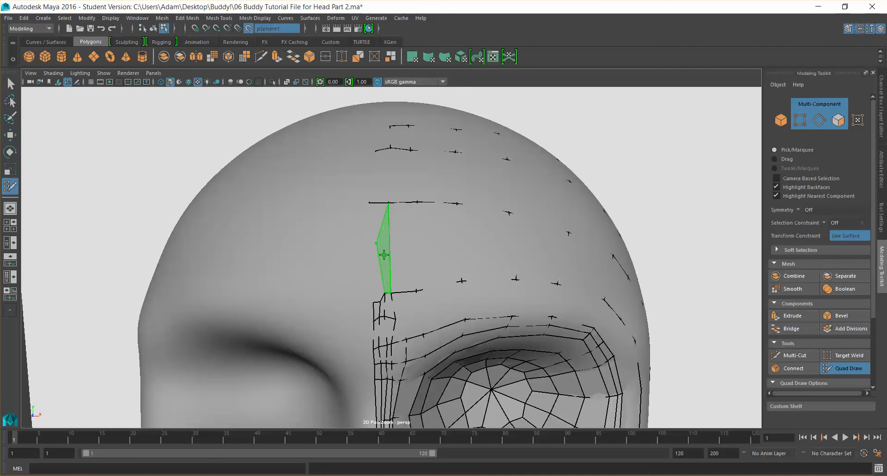
Fill quads down the forehead column beside the center seam and adjust a point there
shift+click(384, 254)
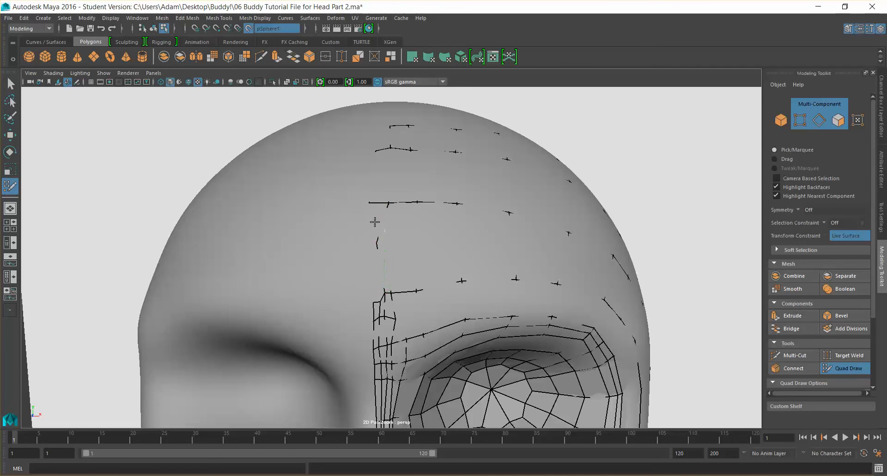
shift+click(377, 268)
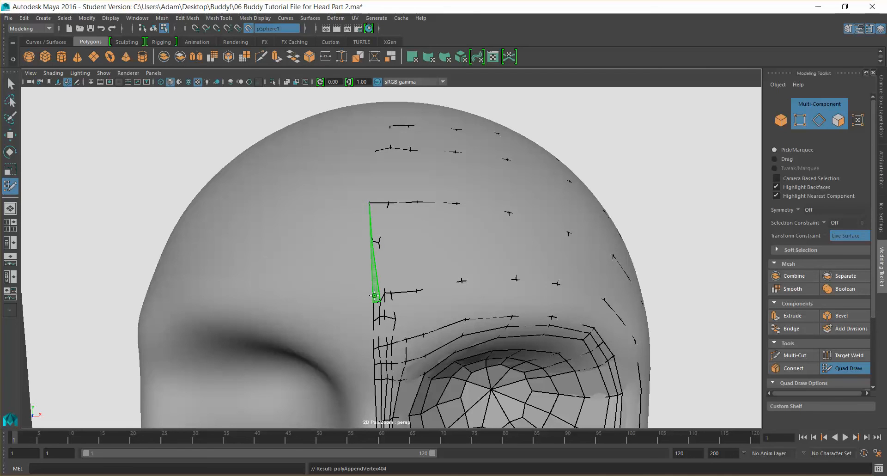
drag(374, 241, 376, 242)
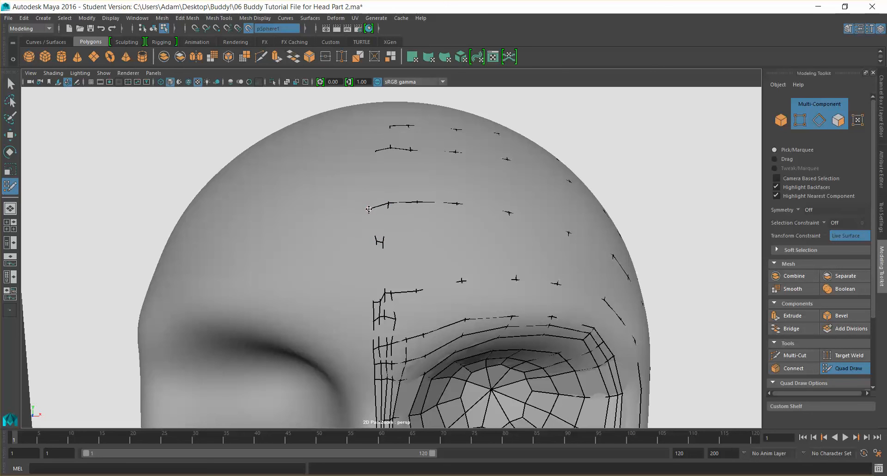
scroll(368, 209, down, 5)
alt+drag(425, 254, 418, 238)
key(super)
scroll(411, 233, down, 4)
key(super)
scroll(398, 226, up, 5)
scroll(398, 226, up, 8)
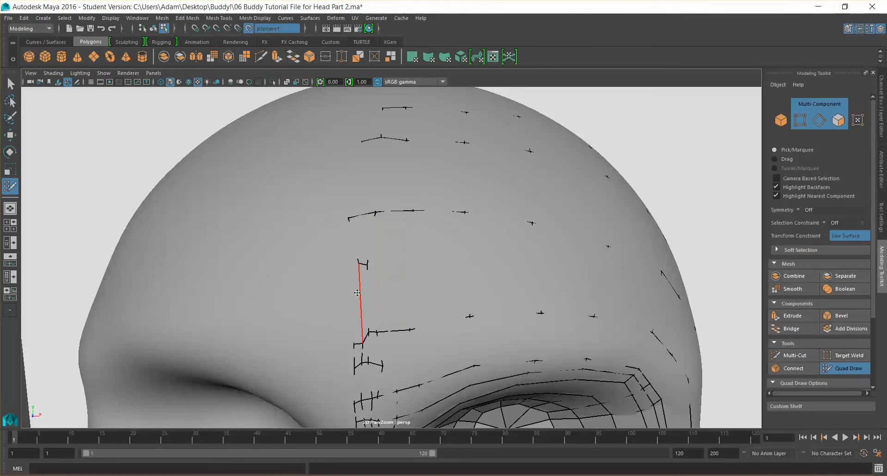
Move a forehead point down beside the center seam, then try to undo the move
mouse_move(348, 219)
mouse_down()
mouse_move(347, 241)
mouse_move(371, 265)
mouse_move(363, 264)
mouse_up()
ctrl+shift+click(363, 305)
scroll(393, 289, down, 6)
mouse_move(417, 288)
alt+mouse_down()
mouse_move(438, 272)
mouse_move(462, 276)
mouse_move(405, 277)
alt+mouse_up()
scroll(405, 276, down, 6)
scroll(404, 276, up, 2)
alt+drag(405, 277, 422, 278)
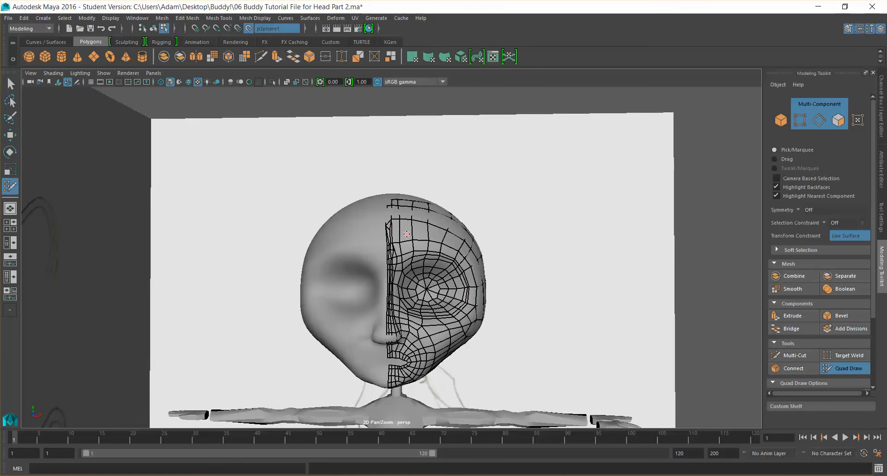
key(ctrl+z)
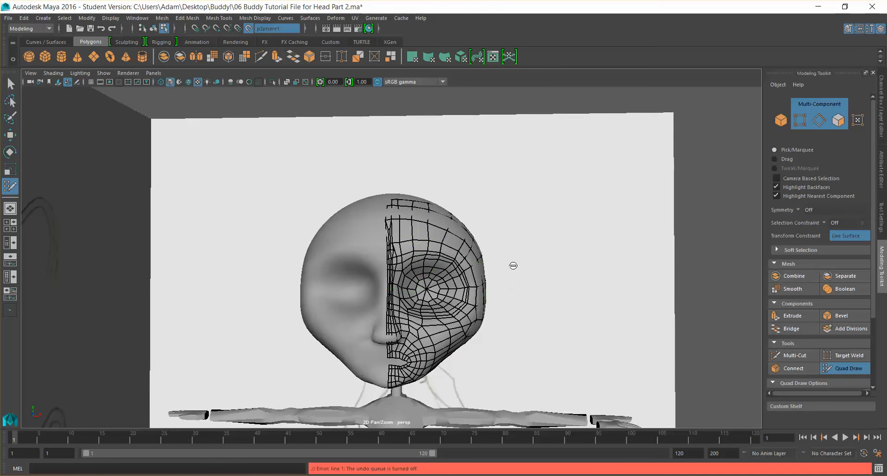
alt+right_drag(513, 266, 522, 263)
key(ctrl+z)
alt+drag(442, 202, 447, 211)
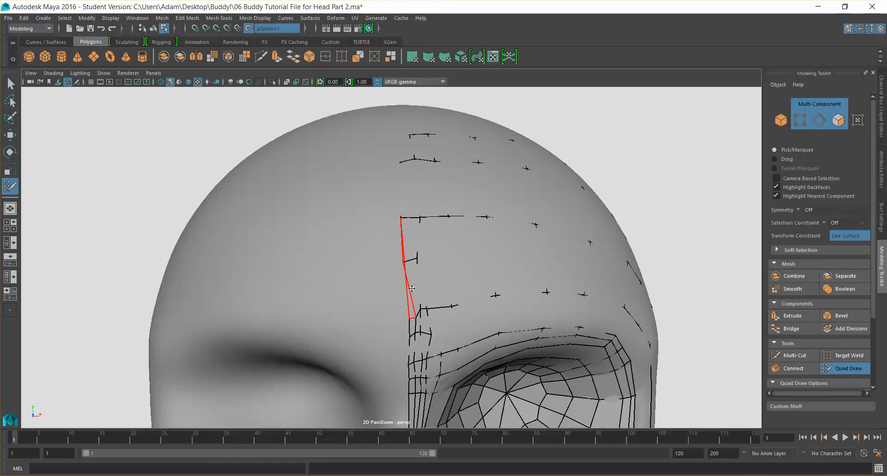
Tweak a point in the forehead column and place a point on the top of the head
scroll(411, 306, up, 2)
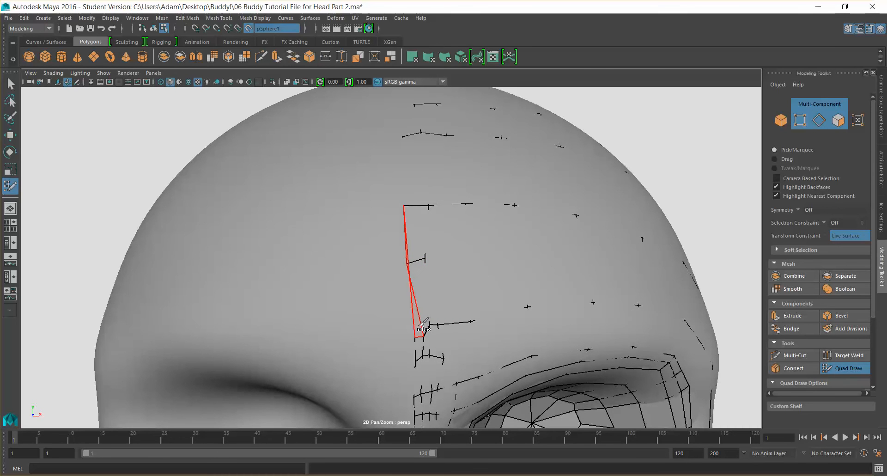
drag(413, 261, 416, 261)
alt+drag(456, 165, 414, 214)
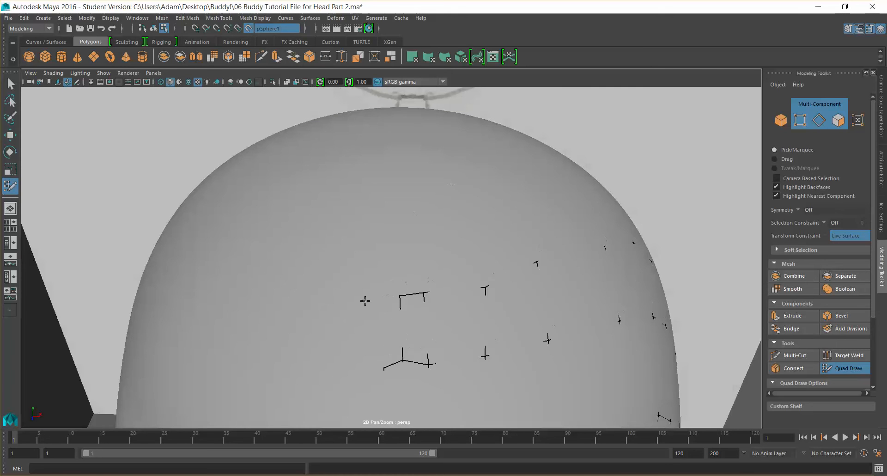
shift+click(388, 312)
Place points on the crown of the head behind the forehead strip
scroll(403, 307, down, 3)
scroll(397, 313, down, 5)
alt+drag(504, 287, 339, 245)
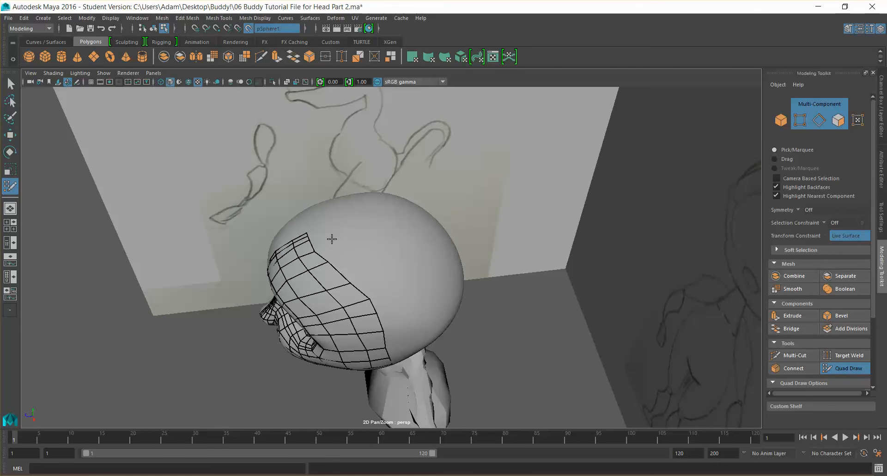
mouse_move(393, 211)
alt+mouse_down()
mouse_move(446, 184)
mouse_move(422, 199)
mouse_move(384, 192)
mouse_move(369, 238)
alt+mouse_up()
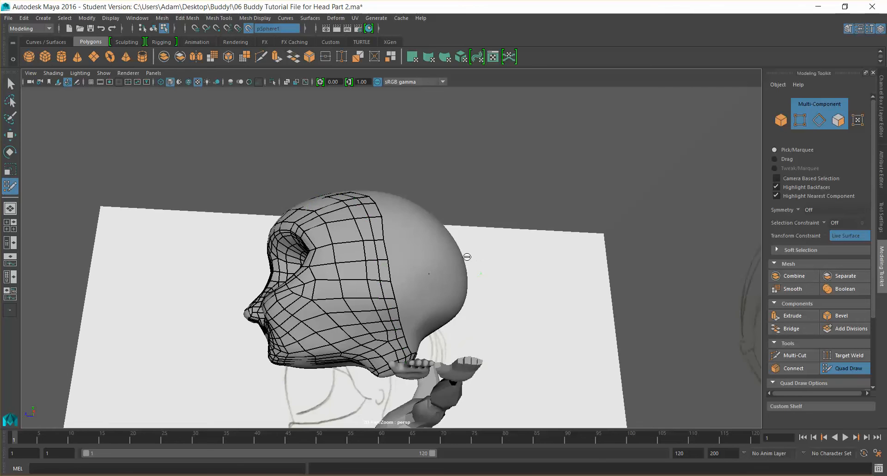
mouse_move(461, 254)
alt+mouse_down()
mouse_move(450, 274)
mouse_move(366, 251)
alt+mouse_up()
drag(309, 233, 352, 231)
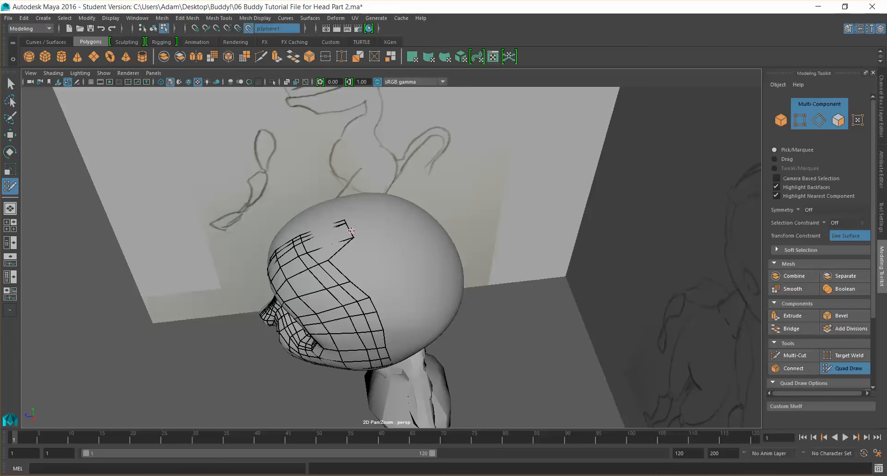
Extend a quad from the rear jaw edge toward the back of the head
mouse_move(336, 270)
mouse_down()
mouse_move(375, 267)
mouse_move(386, 339)
mouse_move(391, 297)
mouse_up()
drag(381, 336, 391, 348)
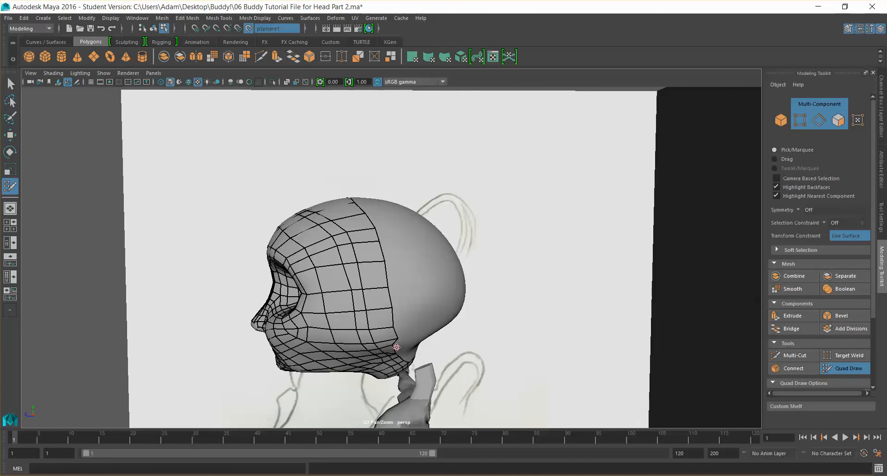
scroll(399, 334, up, 3)
alt+drag(382, 238, 377, 234)
click(384, 318)
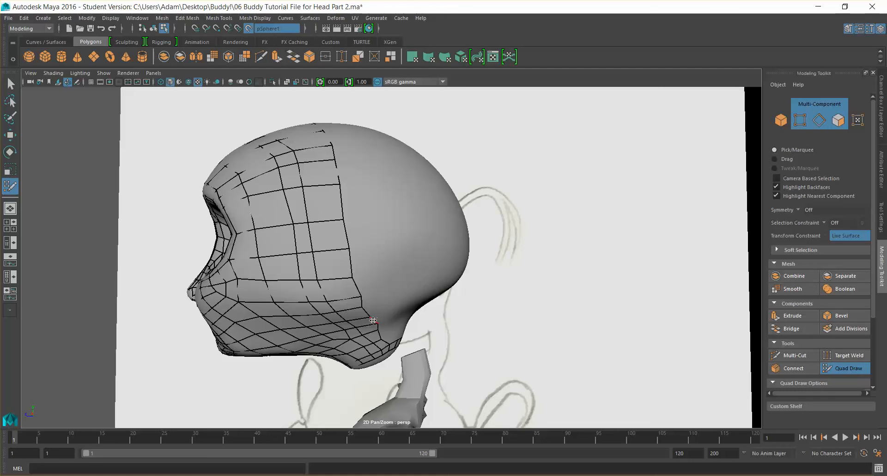
drag(363, 307, 377, 307)
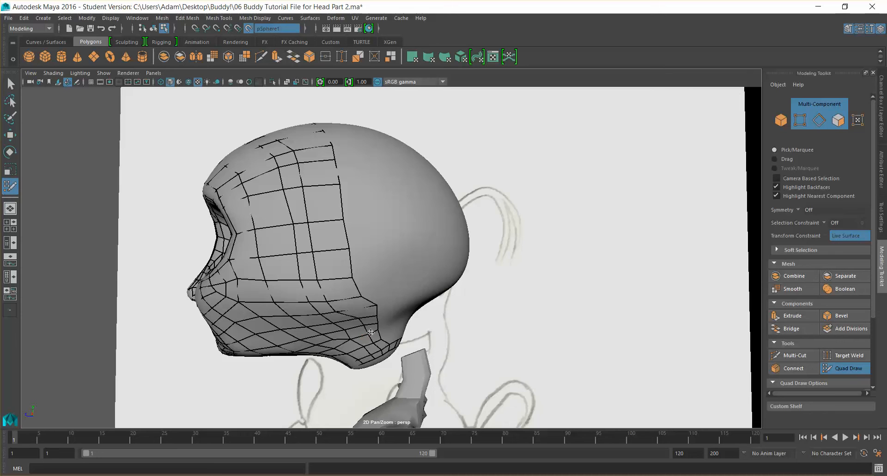
Extend quads up the side of the head along the rear border of the mesh
mouse_move(337, 313)
mouse_down()
mouse_move(350, 309)
mouse_move(334, 281)
mouse_up()
drag(314, 254, 329, 253)
drag(310, 224, 323, 224)
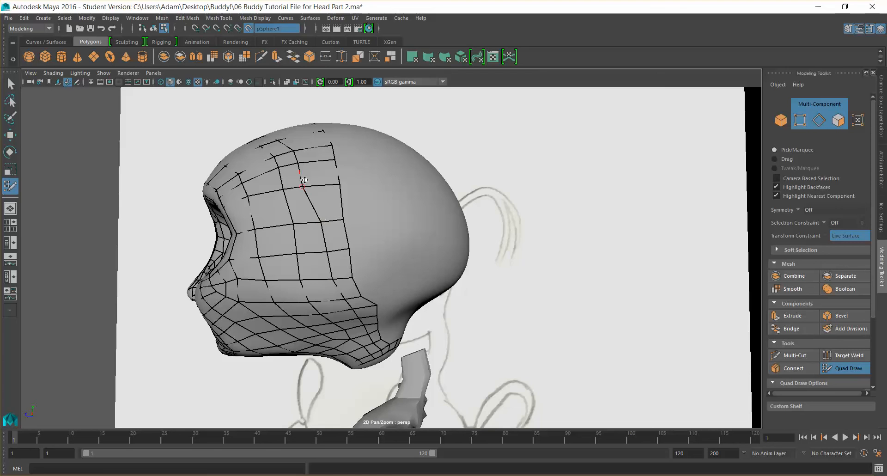
Place points across the crown for the next row of quads
mouse_move(302, 187)
mouse_down()
mouse_move(322, 184)
mouse_move(316, 159)
mouse_move(299, 147)
mouse_move(350, 158)
mouse_move(300, 226)
mouse_up()
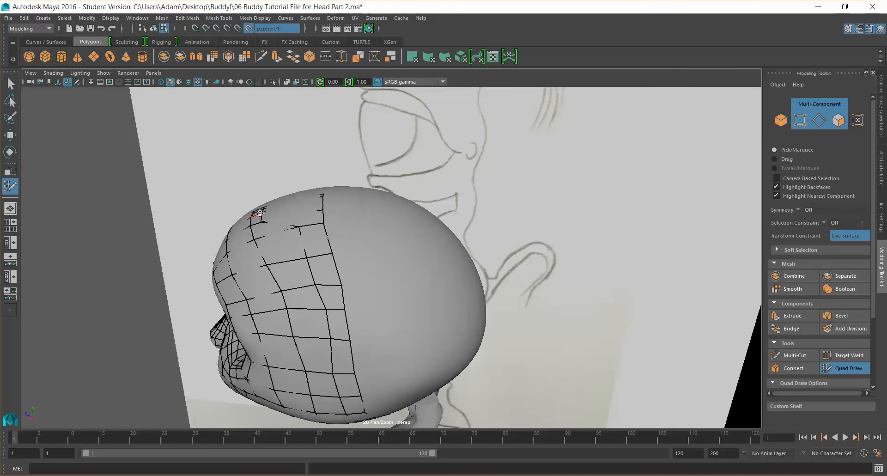
mouse_move(272, 219)
mouse_down()
mouse_move(323, 218)
mouse_move(297, 246)
mouse_move(275, 252)
mouse_move(294, 243)
mouse_up()
mouse_move(348, 249)
alt+mouse_down()
mouse_move(444, 311)
mouse_move(351, 251)
alt+mouse_up()
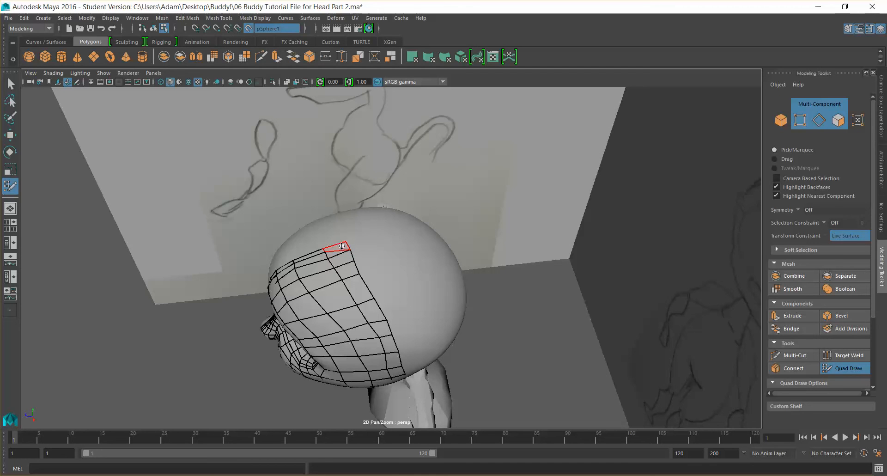
ctrl+shift+click(342, 246)
ctrl+shift+click(342, 260)
scroll(336, 251, up, 4)
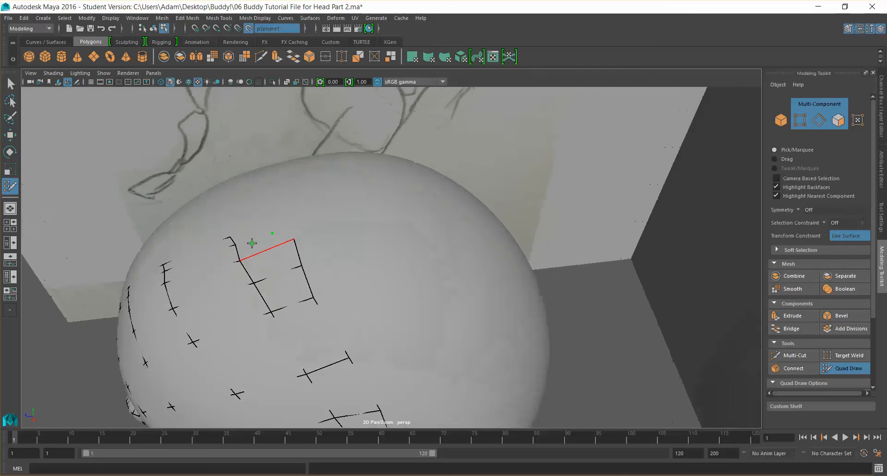
ctrl+shift+click(252, 243)
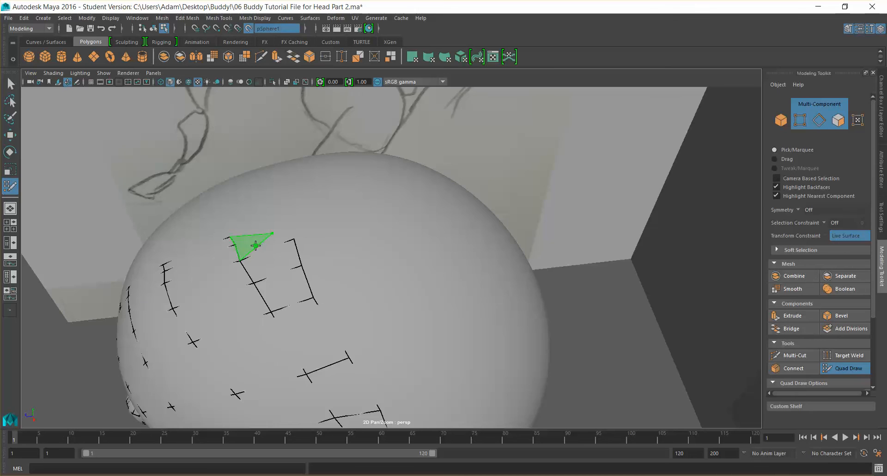
Fill a quad on the crown and adjust the edge beside it
alt+drag(318, 258, 414, 293)
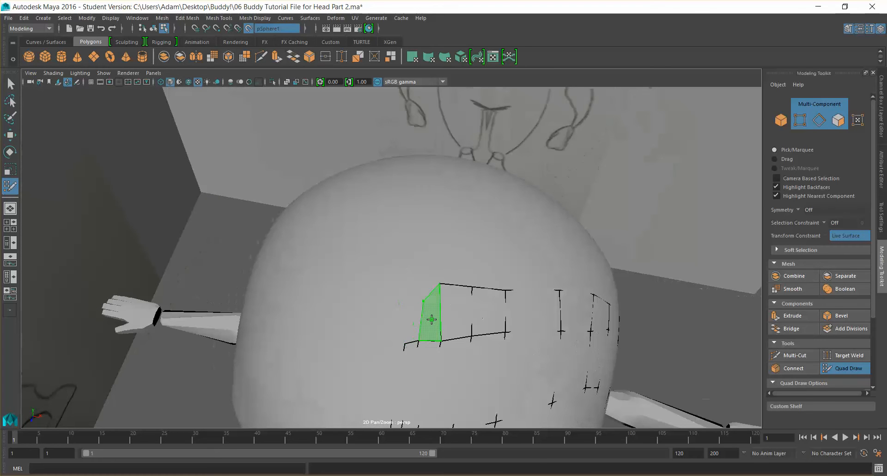
click(409, 303)
shift+click(413, 307)
drag(418, 303, 422, 282)
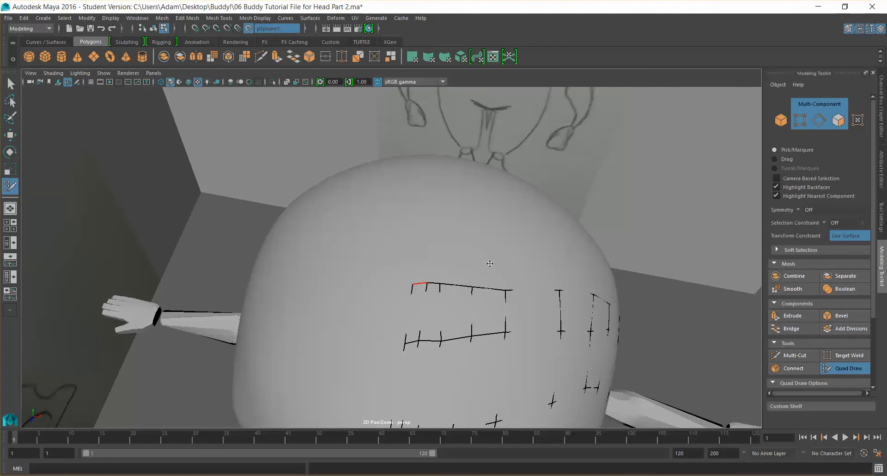
scroll(489, 263, down, 4)
alt+drag(527, 262, 398, 295)
key(super)
key(super)
key(super)
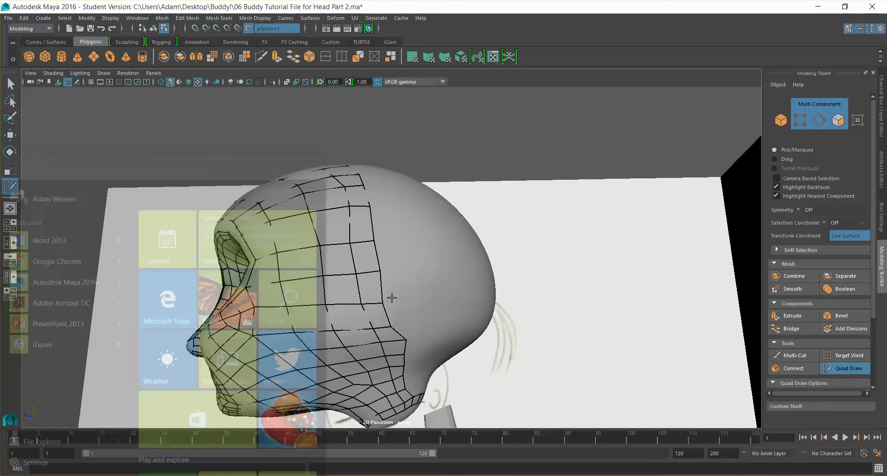
Extend quads up the rear column on the side of the head
drag(391, 302, 397, 300)
drag(380, 271, 392, 272)
drag(374, 240, 382, 241)
mouse_move(369, 208)
mouse_down()
mouse_move(379, 206)
mouse_move(373, 182)
mouse_move(341, 212)
mouse_move(347, 194)
mouse_move(338, 171)
mouse_move(344, 184)
mouse_move(324, 182)
mouse_move(327, 193)
mouse_move(306, 208)
mouse_up()
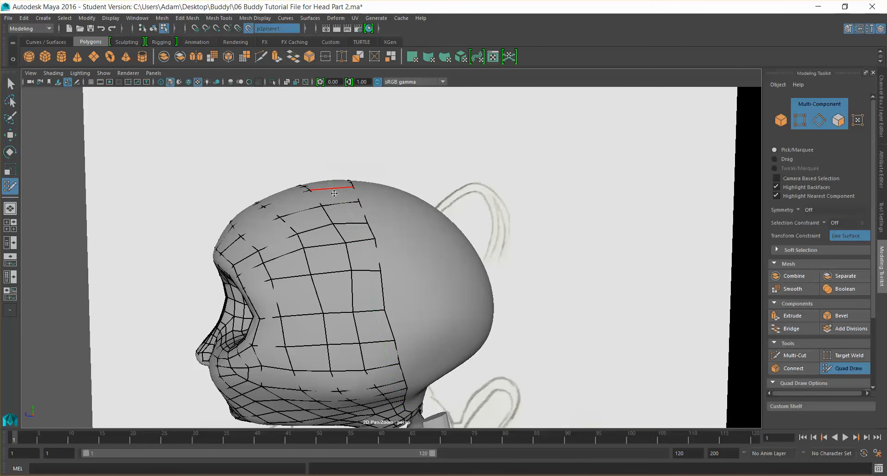
Place points under the chin and fill quads extending from the jaw mesh
mouse_move(362, 249)
shift+mouse_down()
mouse_move(325, 210)
mouse_move(353, 316)
mouse_move(400, 374)
mouse_move(366, 319)
shift+mouse_up()
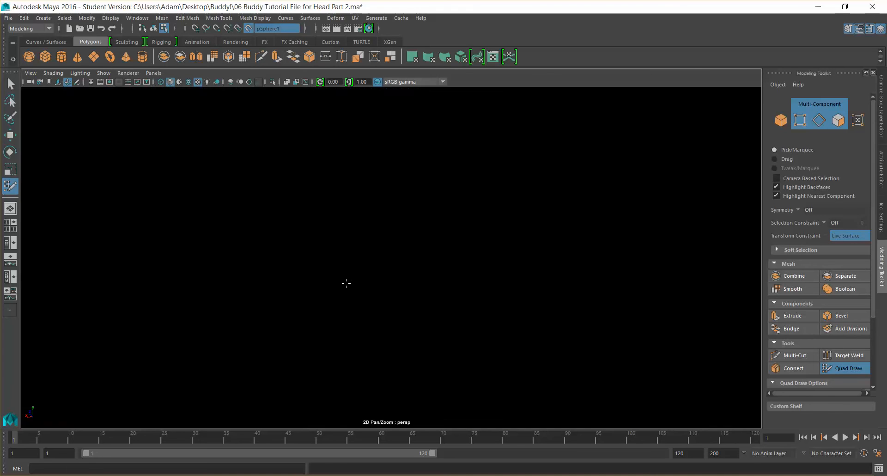
mouse_move(346, 283)
alt+mouse_down()
mouse_move(346, 220)
mouse_move(329, 244)
mouse_move(345, 246)
mouse_move(360, 95)
alt+mouse_up()
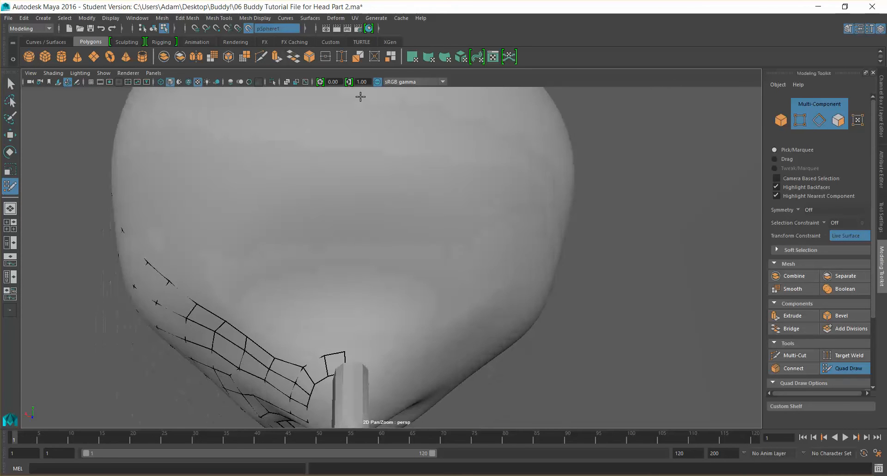
mouse_move(342, 218)
alt+mouse_down()
mouse_move(331, 236)
mouse_move(345, 343)
mouse_move(362, 344)
alt+mouse_up()
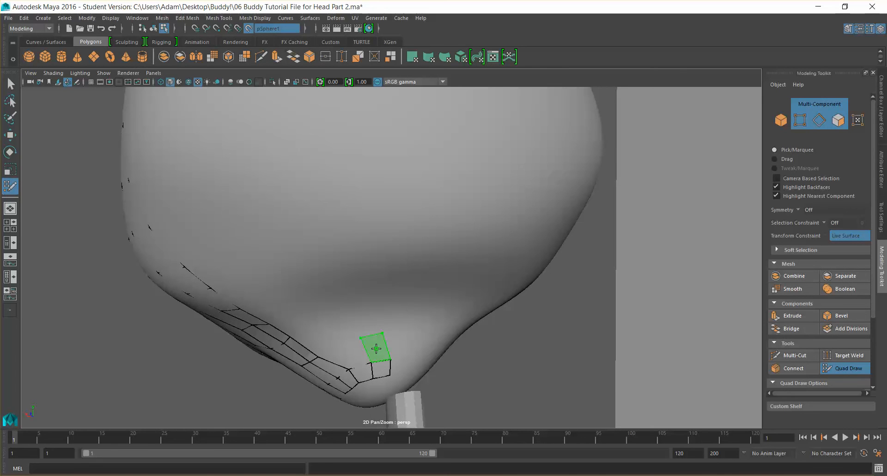
shift+click(351, 355)
click(353, 303)
click(378, 297)
shift+click(372, 318)
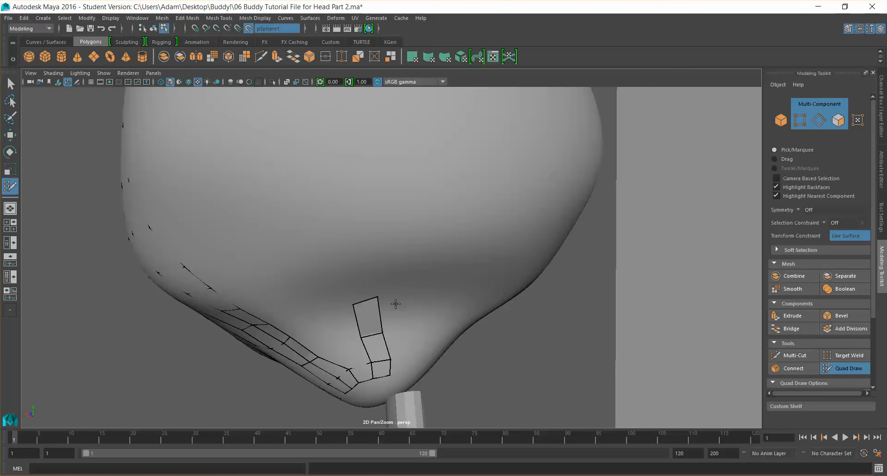
Place points and fill quads continuing the jaw strip under the chin toward the neck
mouse_move(396, 301)
alt+mouse_down()
mouse_move(417, 302)
mouse_move(395, 305)
mouse_move(338, 342)
alt+mouse_up()
mouse_move(310, 314)
mouse_down()
mouse_move(331, 310)
mouse_move(329, 294)
mouse_move(352, 291)
mouse_up()
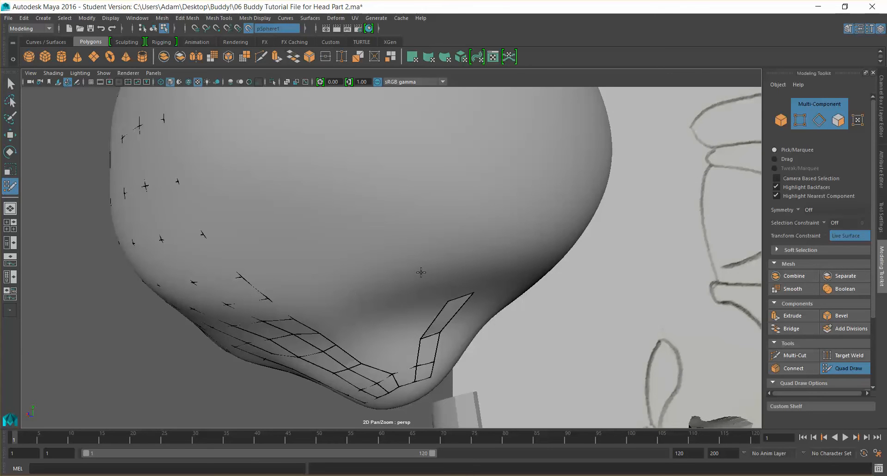
click(451, 272)
click(473, 271)
alt+drag(454, 240, 439, 245)
click(392, 264)
click(423, 265)
shift+click(409, 279)
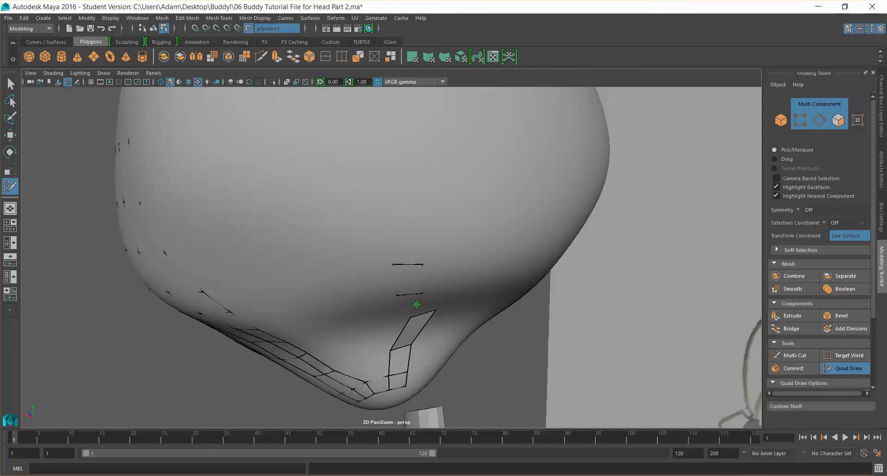
Place and adjust points up the underside of the chin
alt+drag(400, 227, 379, 226)
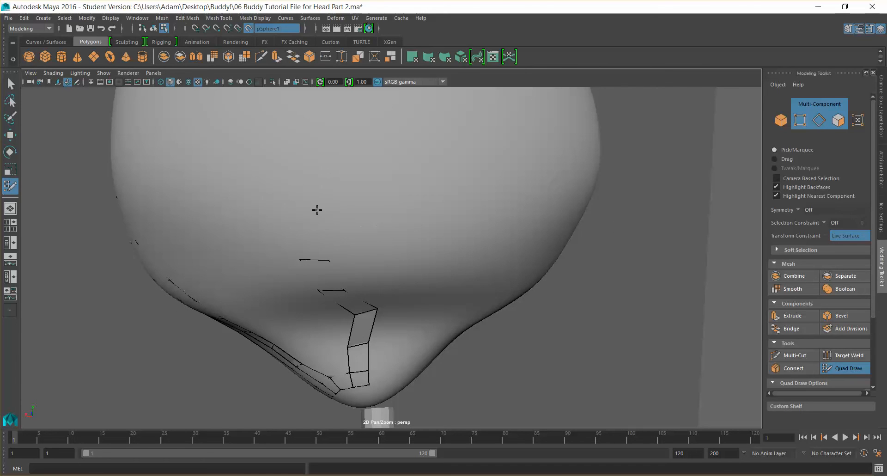
click(322, 248)
drag(323, 206, 373, 204)
mouse_move(404, 229)
alt+mouse_down()
mouse_move(387, 223)
mouse_move(398, 226)
alt+mouse_up()
drag(296, 230, 333, 231)
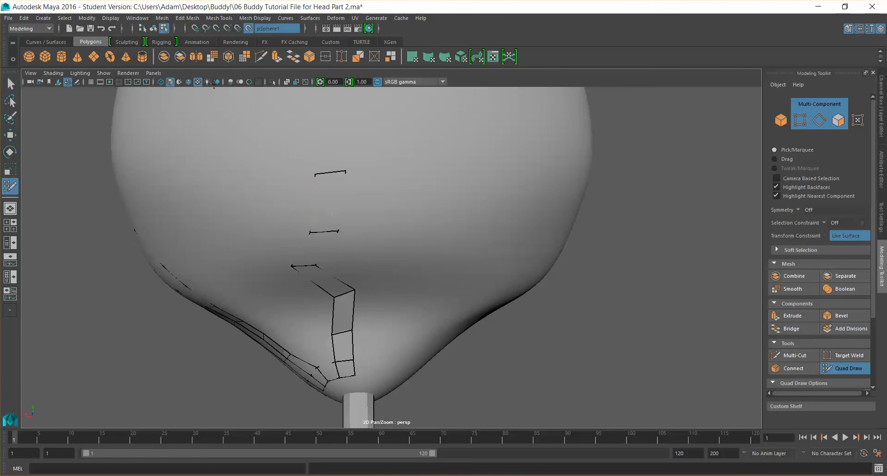
Turn on the wireframe overlay on the sculpted head and adjust points under the chin
click(189, 83)
drag(310, 267, 350, 261)
drag(326, 232, 345, 232)
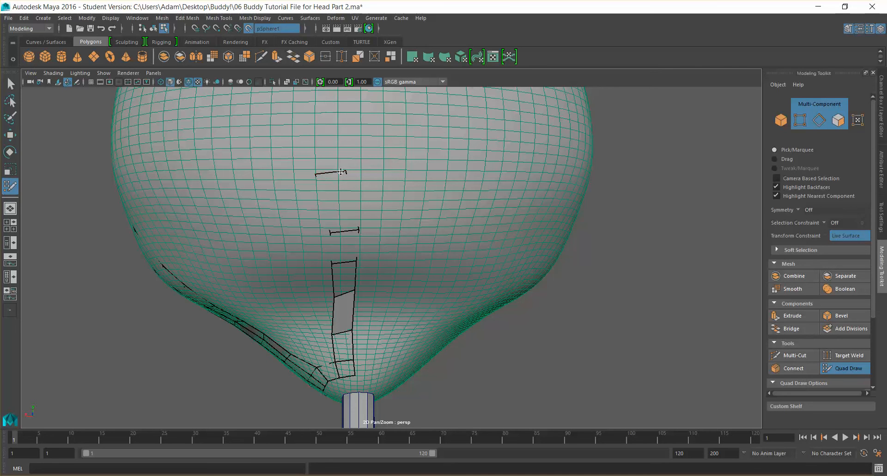
Place points on the back of the head
mouse_move(334, 173)
mouse_down()
mouse_move(347, 173)
mouse_move(343, 201)
mouse_up()
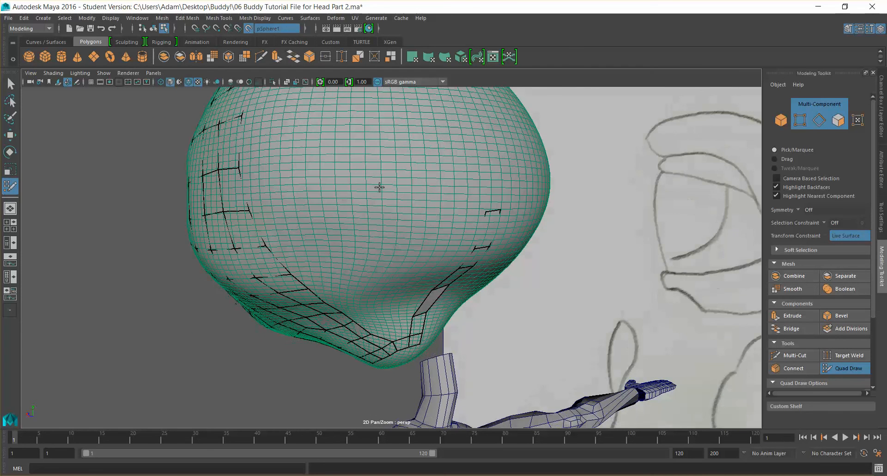
shift+click(492, 187)
click(477, 97)
mouse_move(481, 117)
alt+mouse_down()
mouse_move(457, 183)
mouse_move(465, 200)
alt+mouse_up()
shift+click(453, 195)
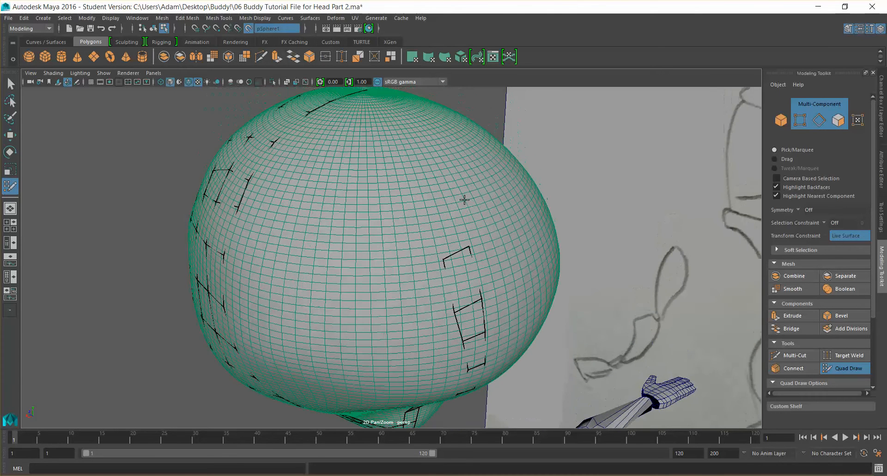
Place points and fill a quad on the back of the head
click(425, 208)
click(463, 204)
click(452, 202)
shift+click(446, 234)
ctrl+shift+click(468, 203)
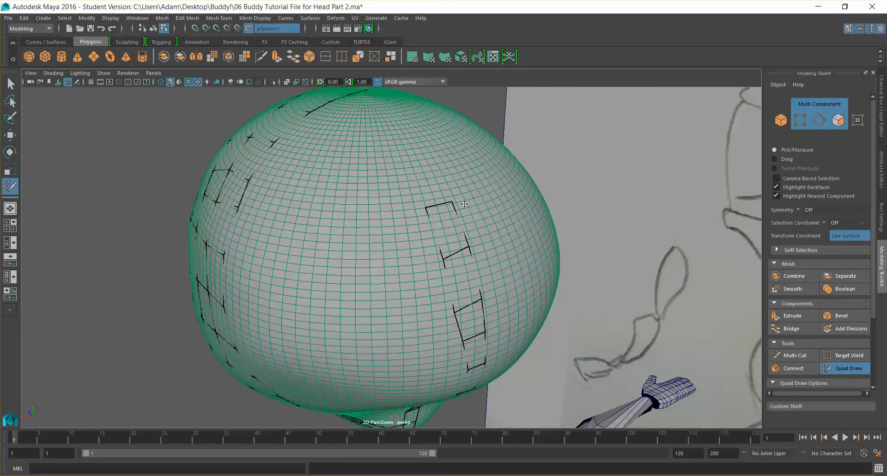
shift+click(435, 187)
alt+drag(462, 199, 444, 224)
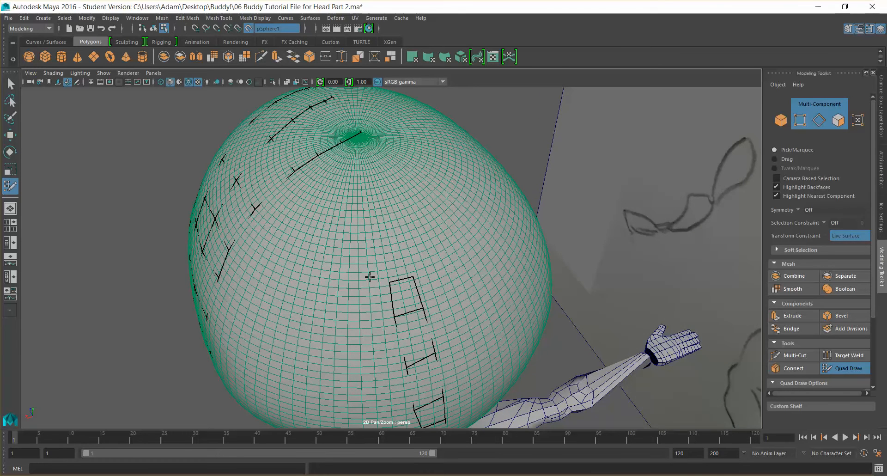
Undo the last added point, then try to delete a border edge near the crown
drag(400, 279, 400, 273)
shift+click(392, 220)
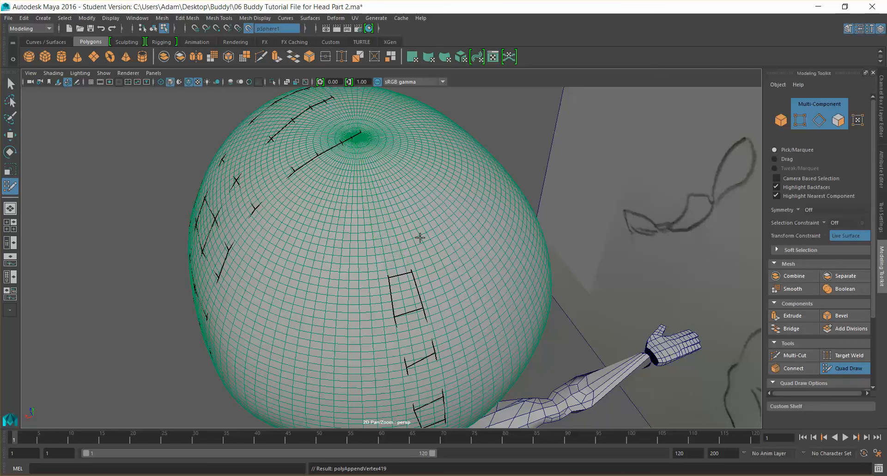
key(ctrl+z)
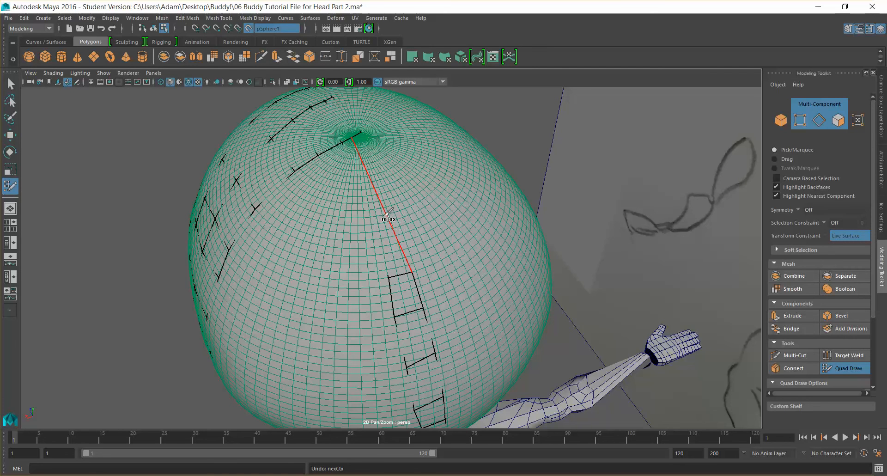
drag(357, 134, 365, 154)
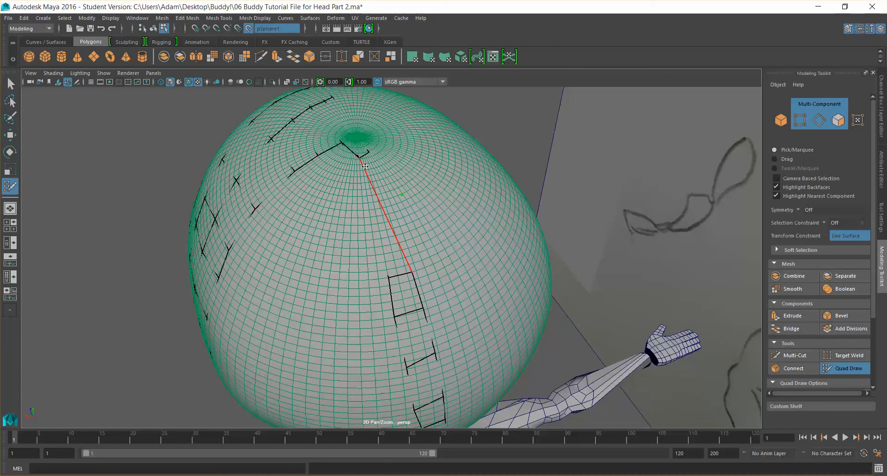
key(Delete)
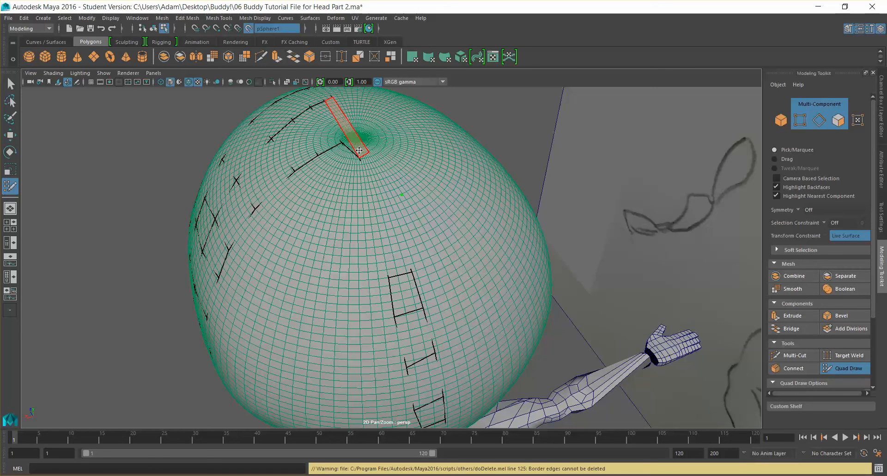
Place points and fill a quad on the back of the head near the crown
ctrl+shift+click(406, 290)
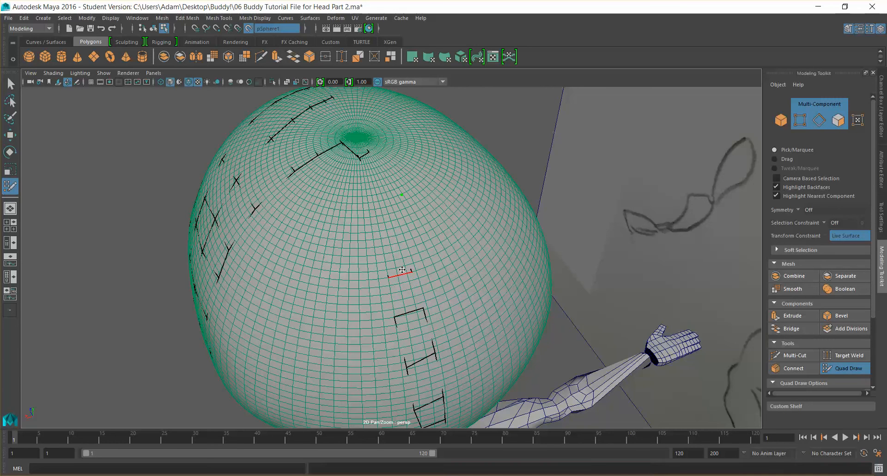
ctrl+shift+click(388, 242)
shift+click(378, 203)
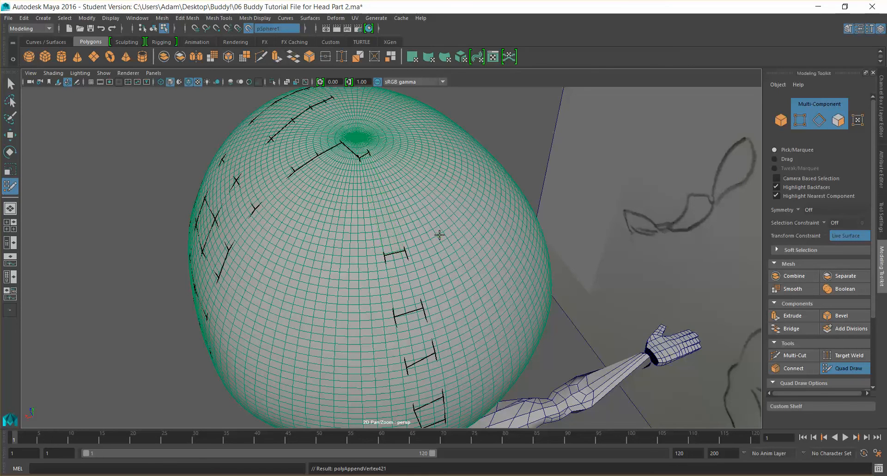
Fill a quad on the back of the head just above the neck
scroll(460, 264, down, 10)
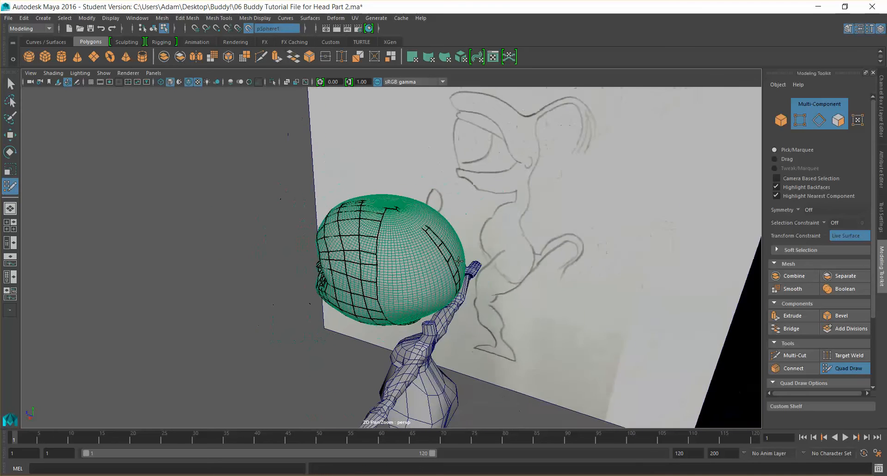
alt+drag(462, 275, 471, 279)
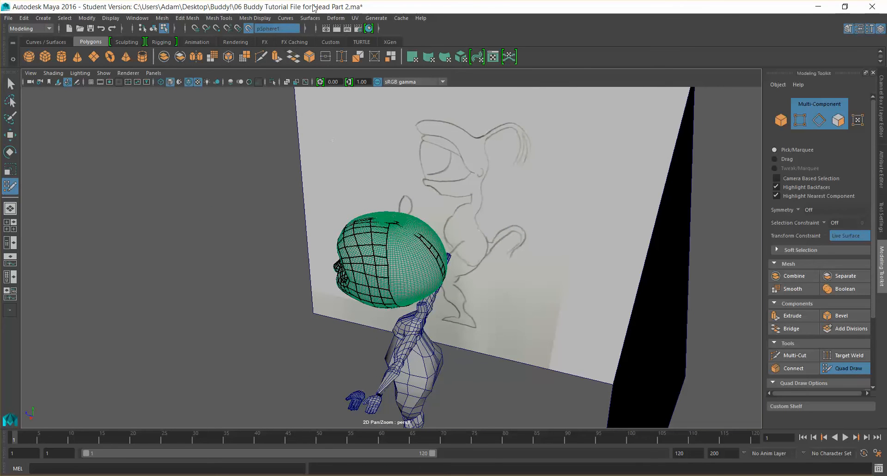
mouse_move(452, 187)
alt+mouse_down()
mouse_move(437, 210)
mouse_move(434, 176)
alt+mouse_up()
scroll(434, 176, up, 5)
scroll(423, 226, up, 3)
scroll(446, 257, down, 2)
mouse_move(445, 257)
alt+mouse_down()
mouse_move(430, 245)
mouse_move(439, 249)
alt+mouse_up()
scroll(440, 250, up, 3)
alt+drag(413, 313, 396, 310)
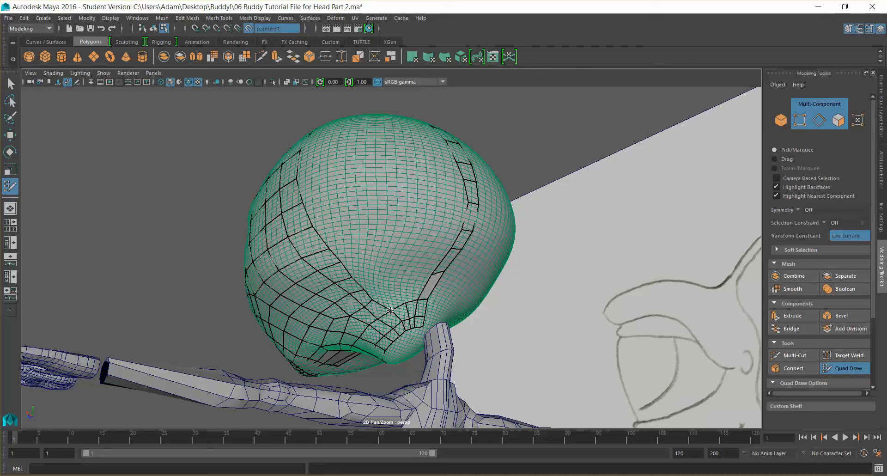
shift+click(408, 285)
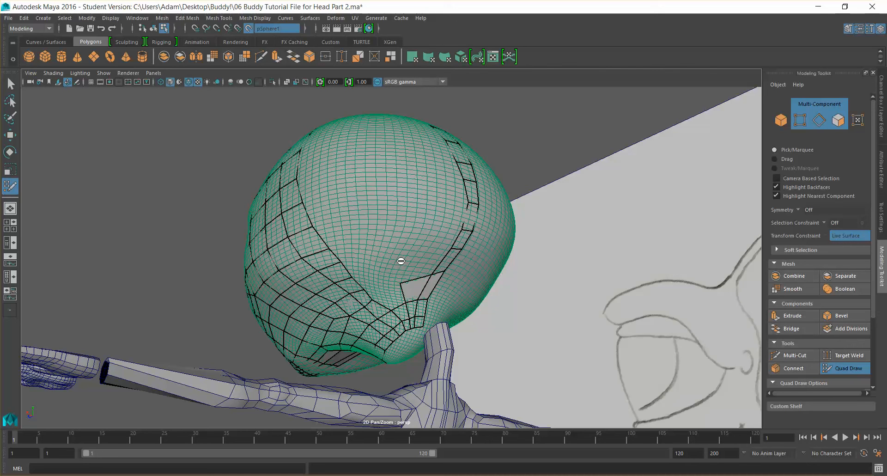
Adjust points of the quads below the jaw near the neck
shift+click(422, 260)
mouse_move(453, 268)
alt+mouse_down()
mouse_move(447, 279)
mouse_move(448, 272)
alt+mouse_up()
alt+middle_drag(457, 255, 477, 214)
alt+drag(430, 278, 427, 291)
shift+click(368, 247)
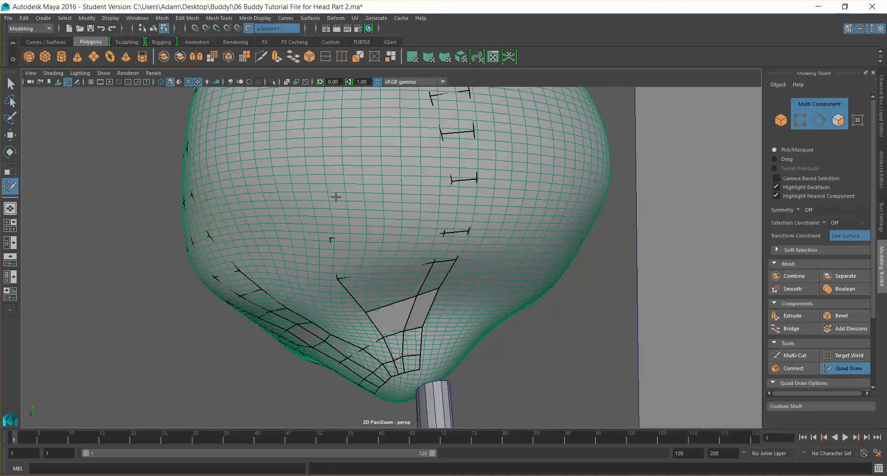
Place points on the back of the head and fill new quads between the existing strips
click(317, 149)
shift+click(362, 166)
alt+middle_drag(413, 127, 434, 200)
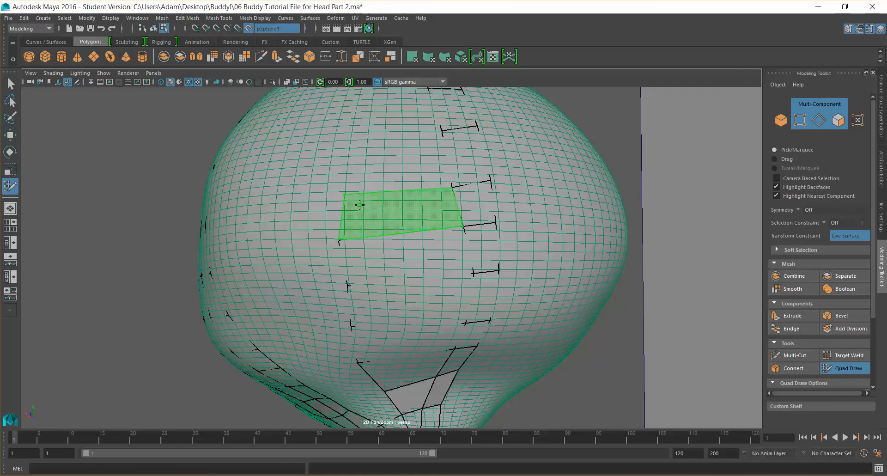
alt+drag(393, 160, 482, 193)
alt+right_drag(483, 193, 422, 250)
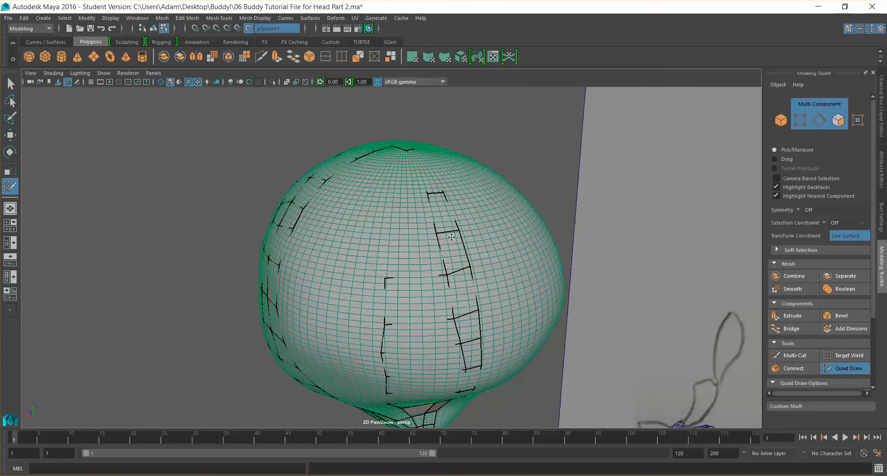
alt+drag(421, 250, 432, 275)
shift+click(418, 280)
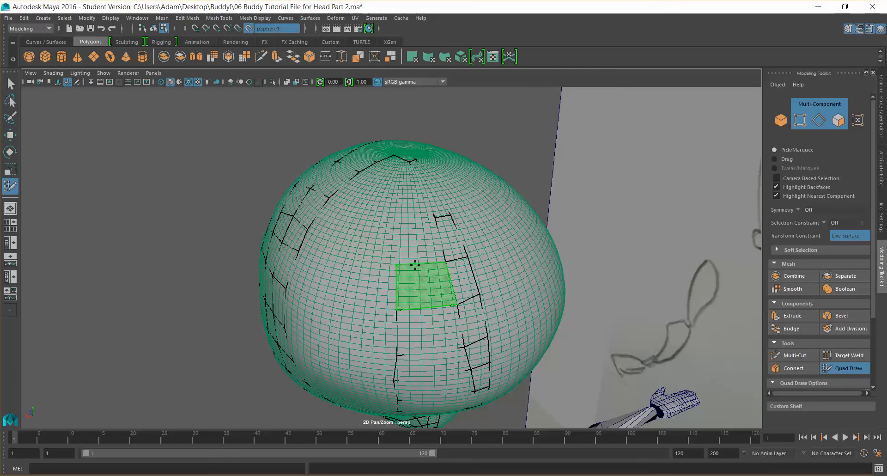
click(398, 218)
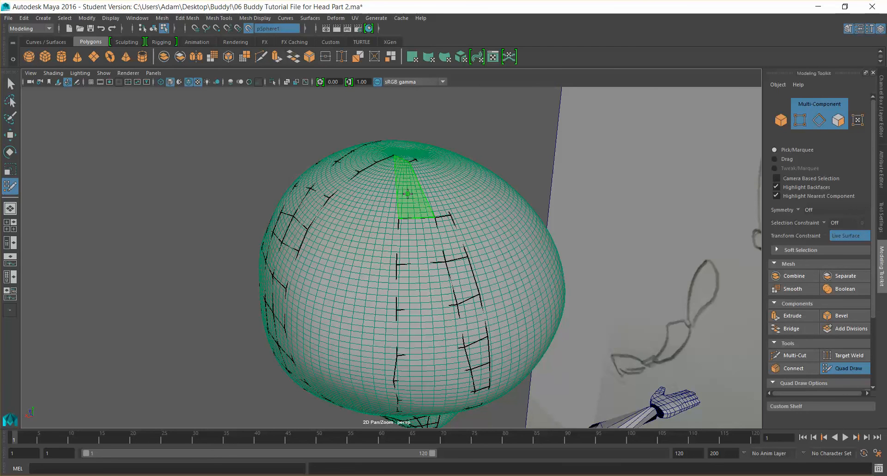
Add points near the crown and fill more quads across the back of the head
alt+drag(408, 194, 399, 195)
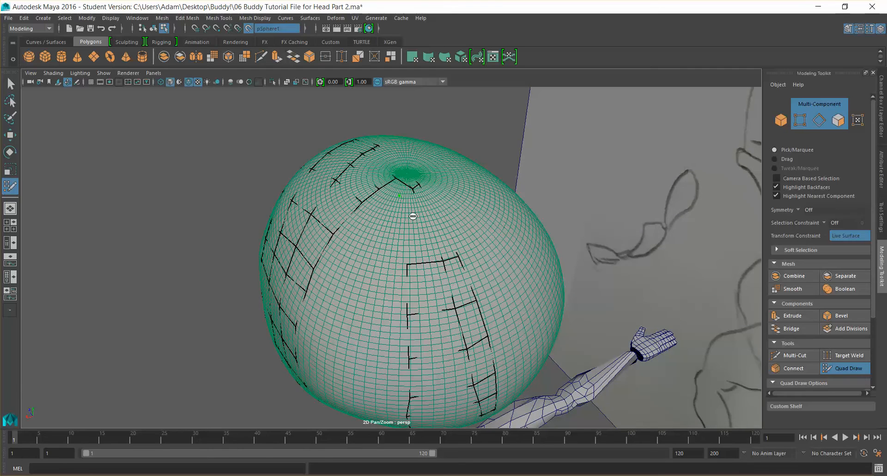
shift+click(435, 244)
alt+drag(432, 241, 518, 210)
drag(442, 168, 417, 211)
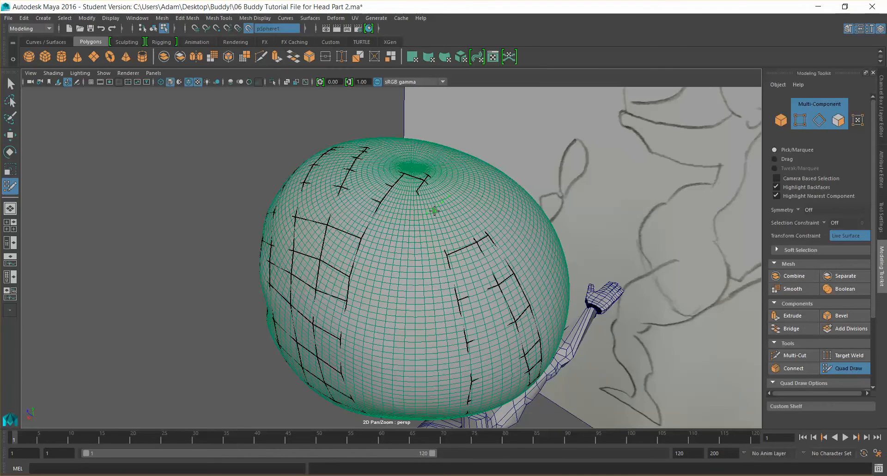
shift+click(411, 181)
alt+drag(373, 181, 335, 235)
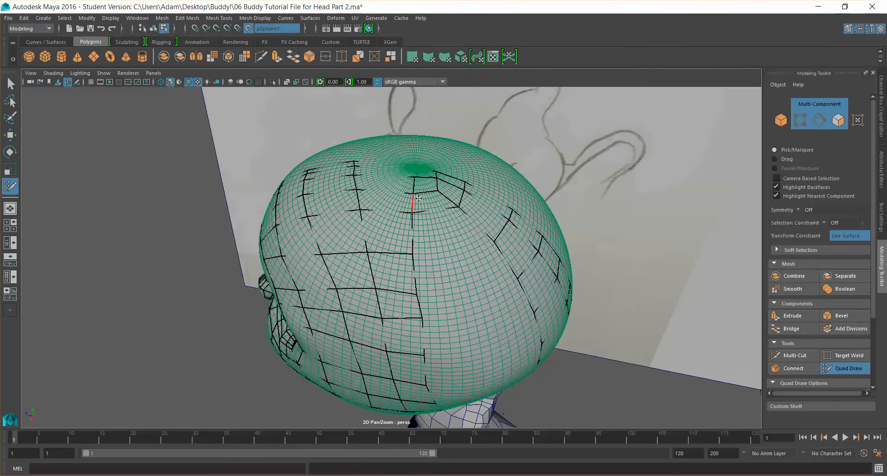
ctrl+shift+click(328, 238)
Fill a quad on the upper back of the head, then undo a second quad fill
key(shift)
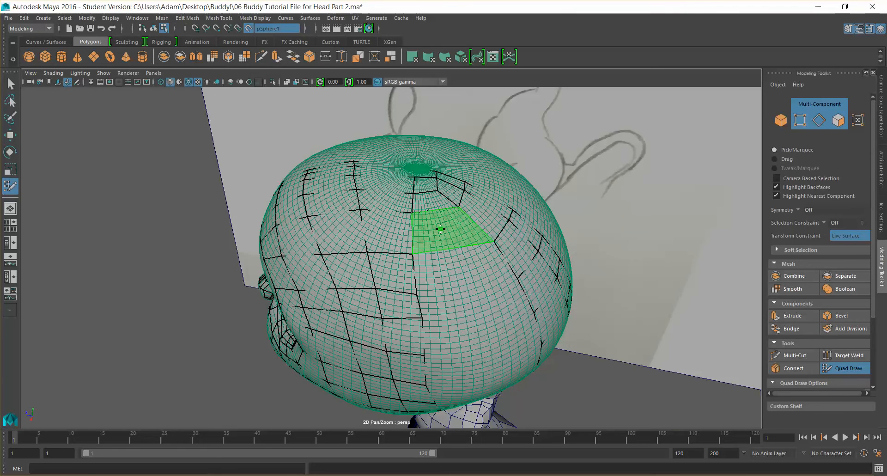
shift+click(440, 229)
drag(412, 233, 423, 233)
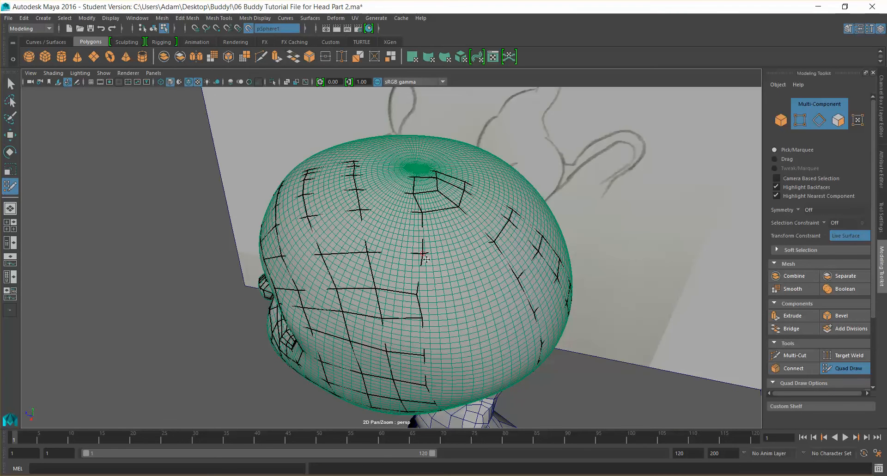
alt+drag(508, 352, 428, 267)
ctrl+shift+click(400, 251)
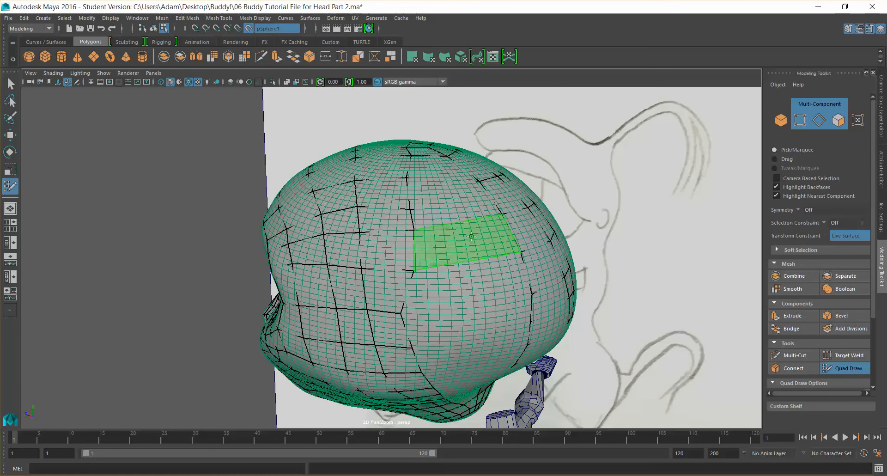
key(ctrl+z)
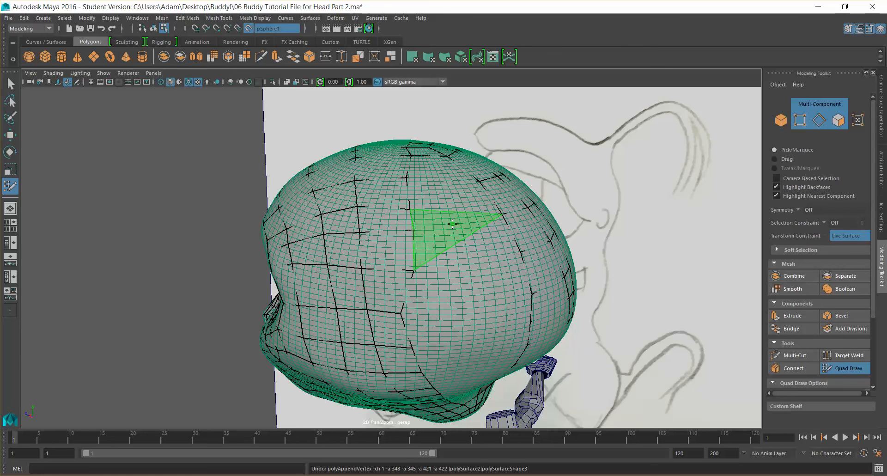
Fill a quad between the strips on the upper back of the head
ctrl+click(521, 226)
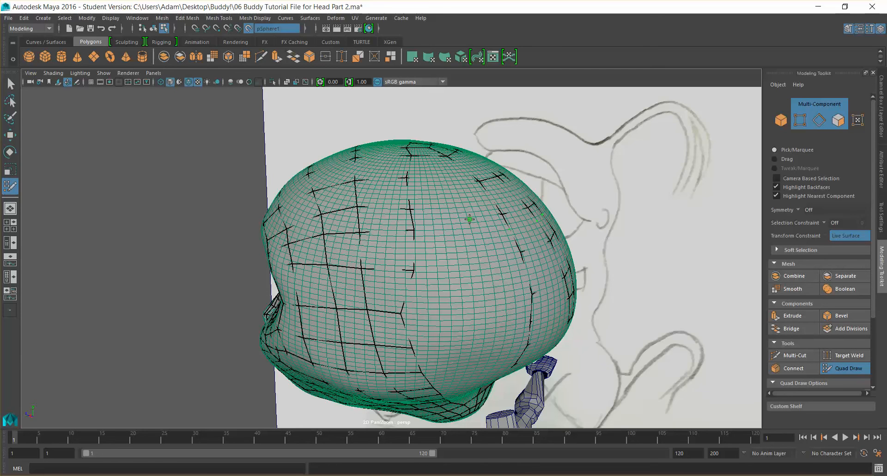
shift+click(461, 218)
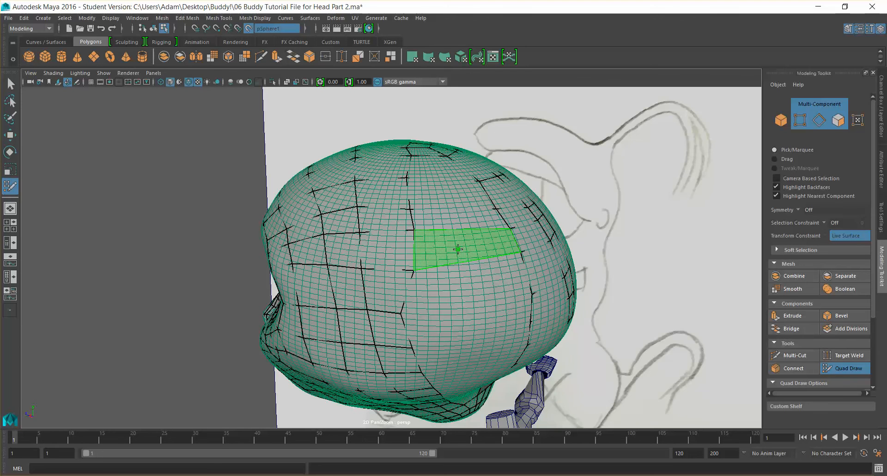
alt+drag(495, 299, 429, 218)
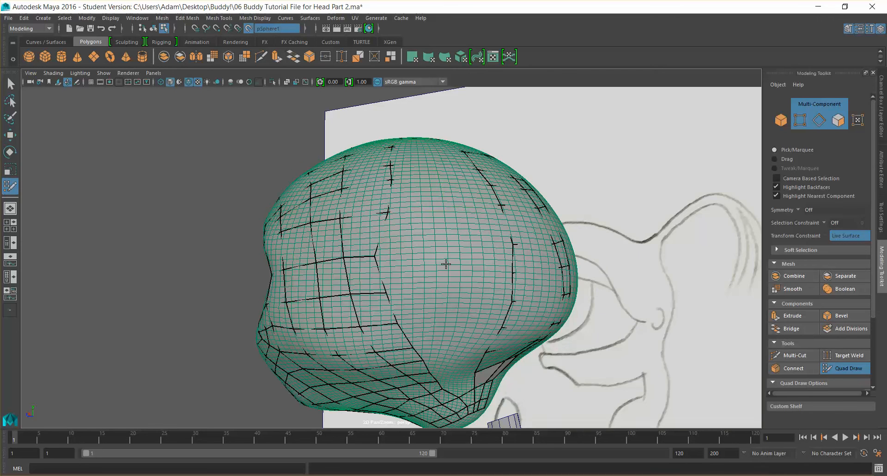
alt+drag(446, 263, 434, 288)
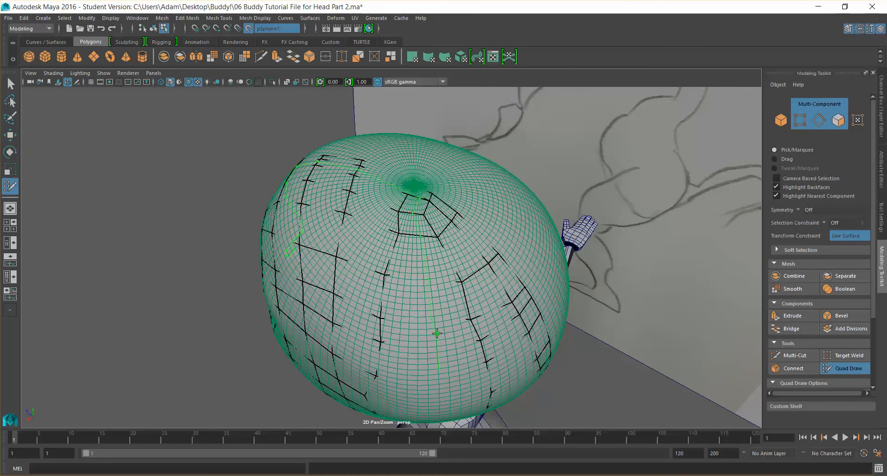
alt+drag(460, 217, 452, 218)
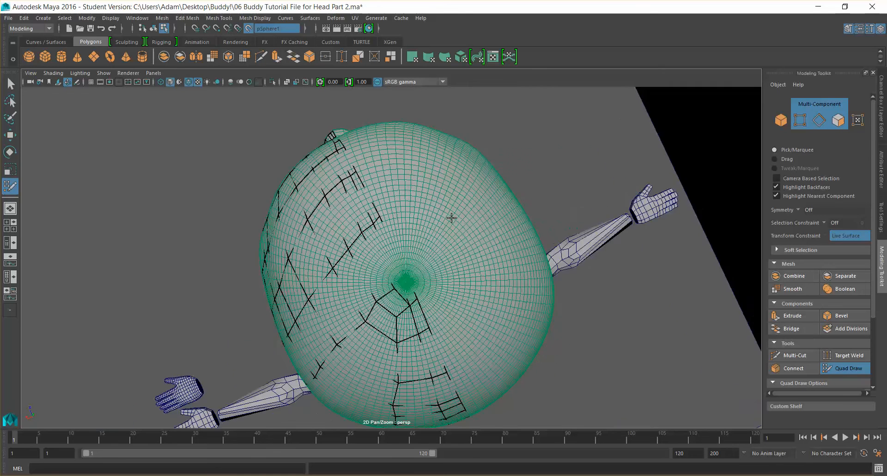
Place a point on the side of the head between the existing strips
scroll(455, 221, down, 6)
scroll(456, 221, down, 6)
scroll(452, 222, up, 3)
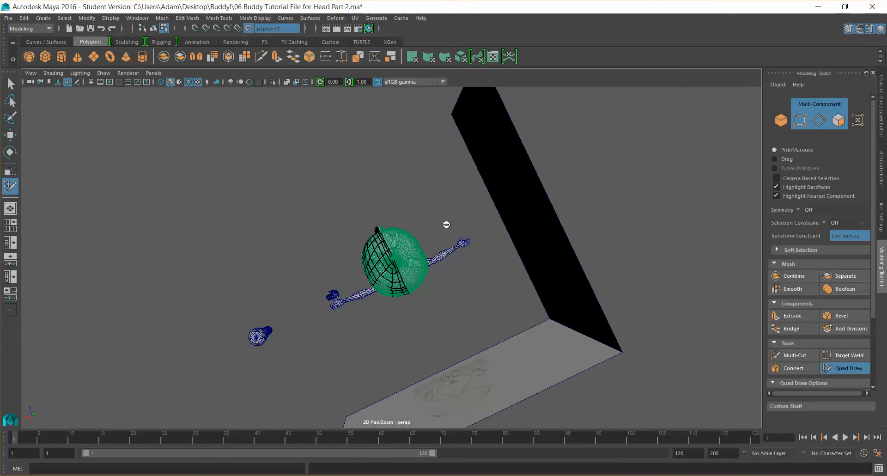
scroll(445, 230, up, 10)
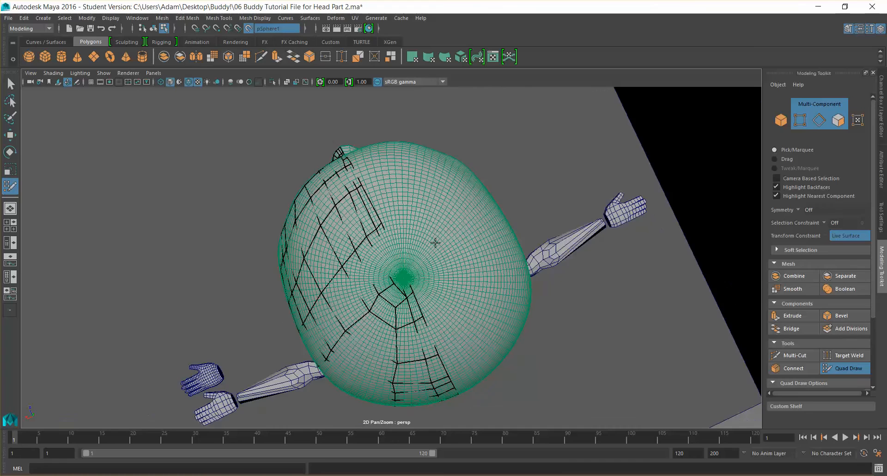
alt+drag(444, 236, 403, 217)
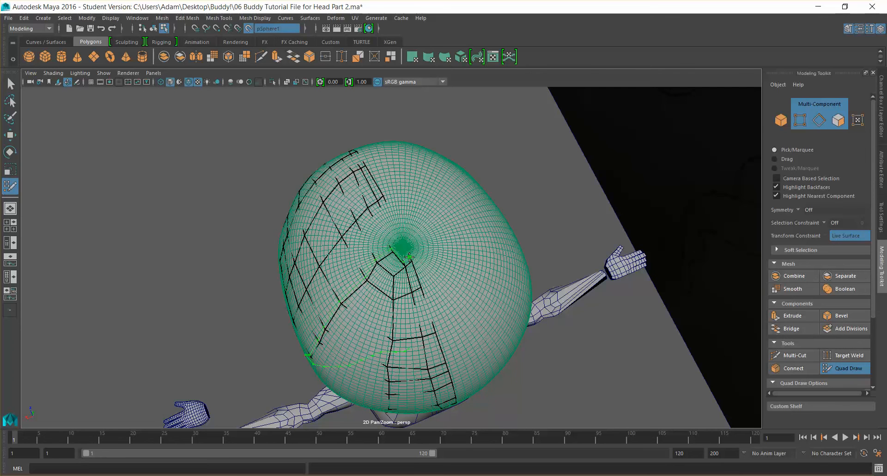
mouse_move(536, 266)
alt+mouse_down()
mouse_move(570, 231)
mouse_move(572, 206)
mouse_move(490, 279)
alt+mouse_up()
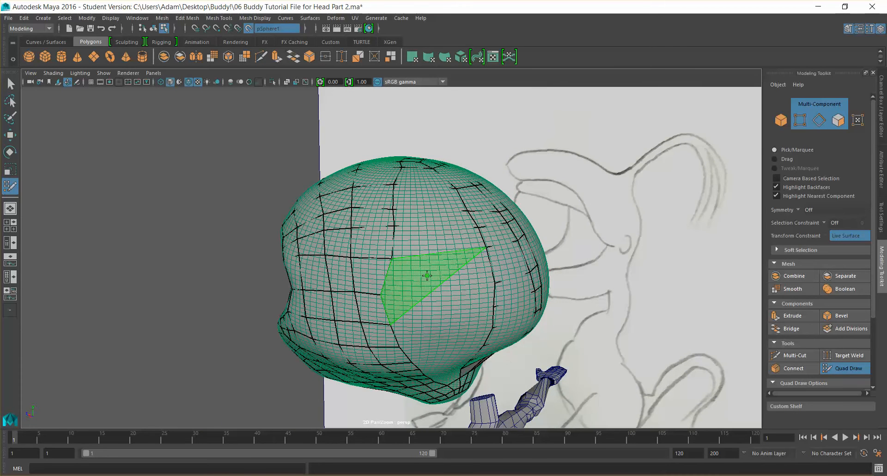
shift+click(436, 282)
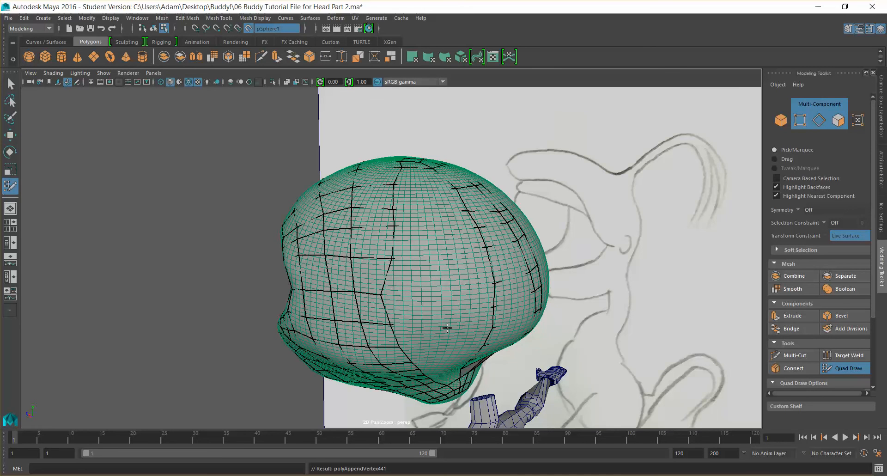
Try filling a quad on the side of the head, then undo it
alt+drag(449, 324, 443, 306)
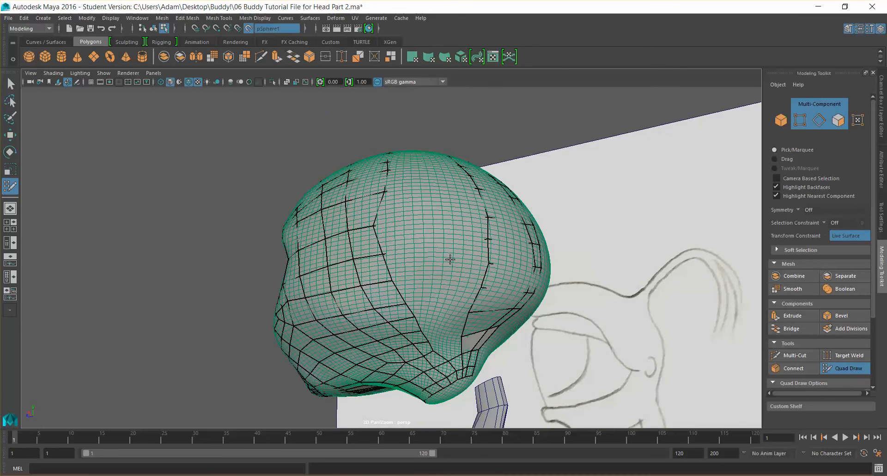
shift+click(427, 254)
key(ctrl+z)
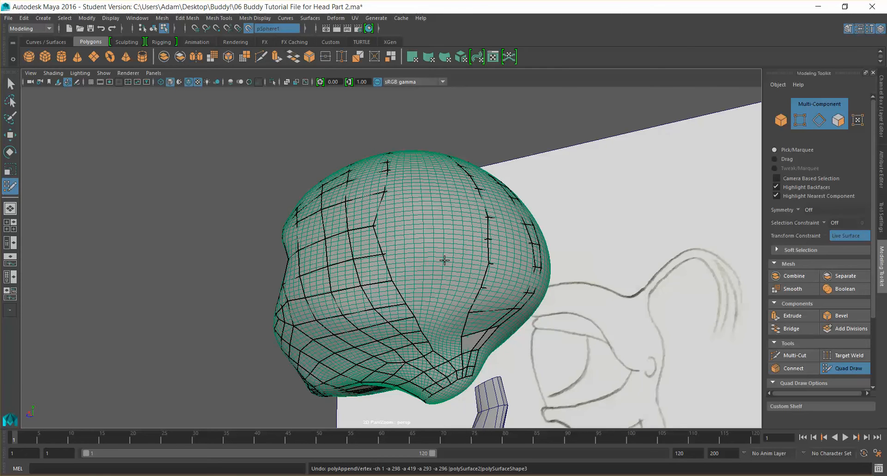
Place three points on the side of the head between the existing strips
shift+click(448, 272)
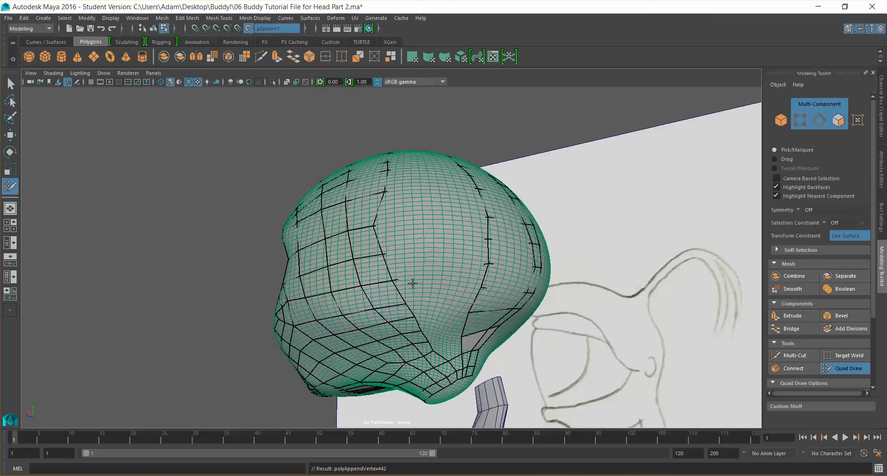
click(456, 289)
ctrl+shift+click(462, 259)
scroll(471, 272, down, 1)
alt+drag(459, 273, 449, 268)
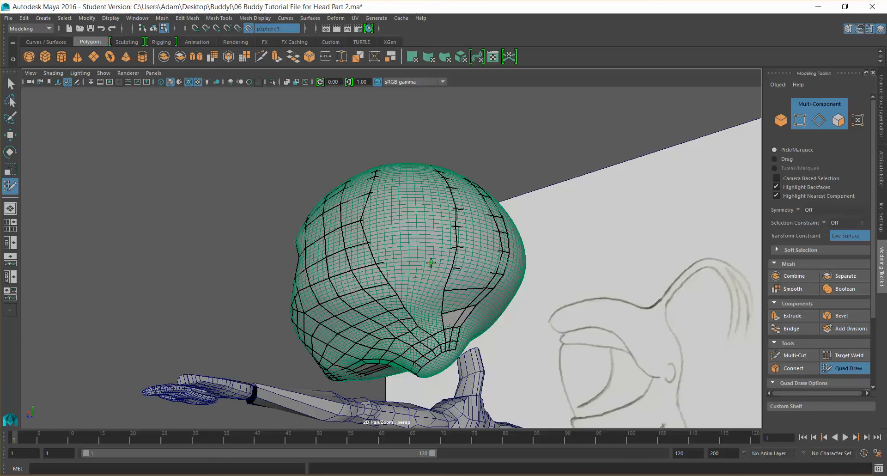
Place further points on the side of the head and fill a quad below them near the lower strips
scroll(425, 261, up, 5)
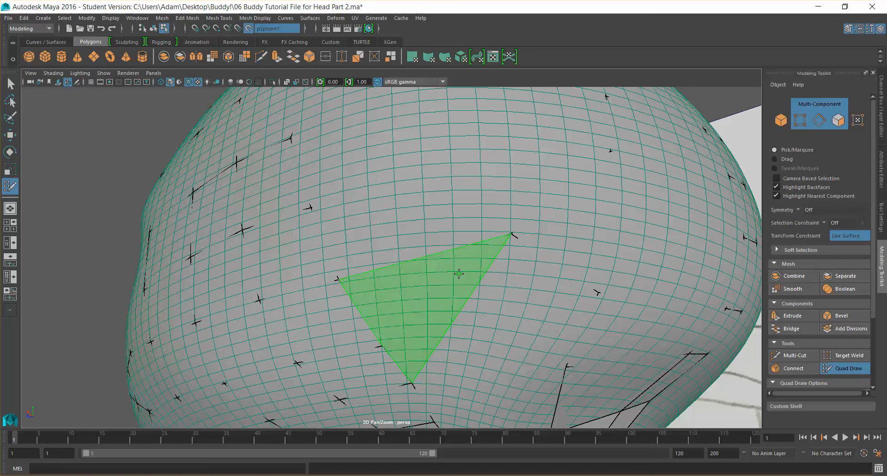
drag(582, 295, 527, 301)
shift+click(432, 284)
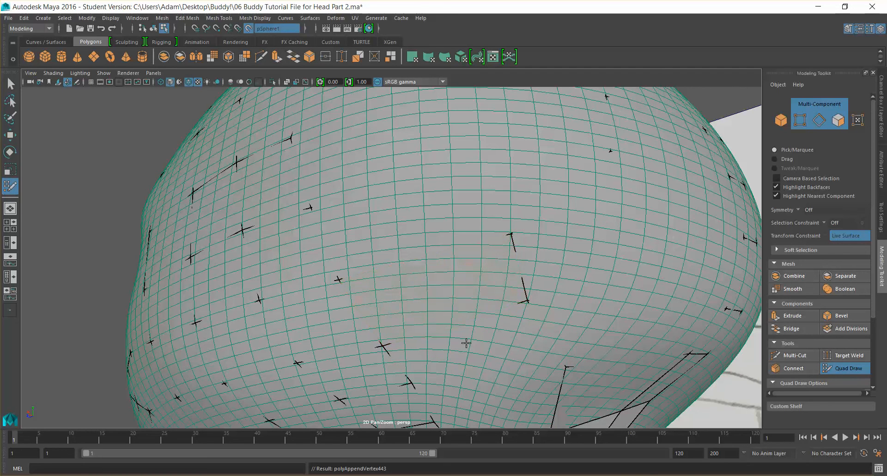
shift+click(483, 330)
scroll(525, 331, down, 4)
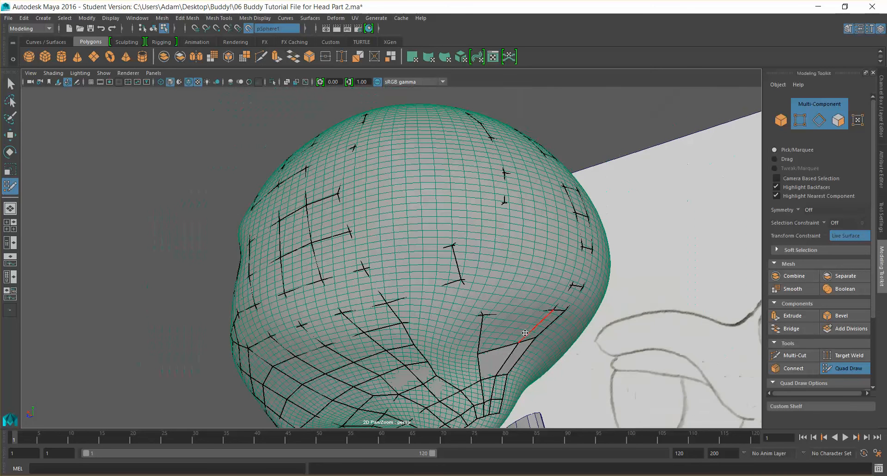
shift+click(457, 324)
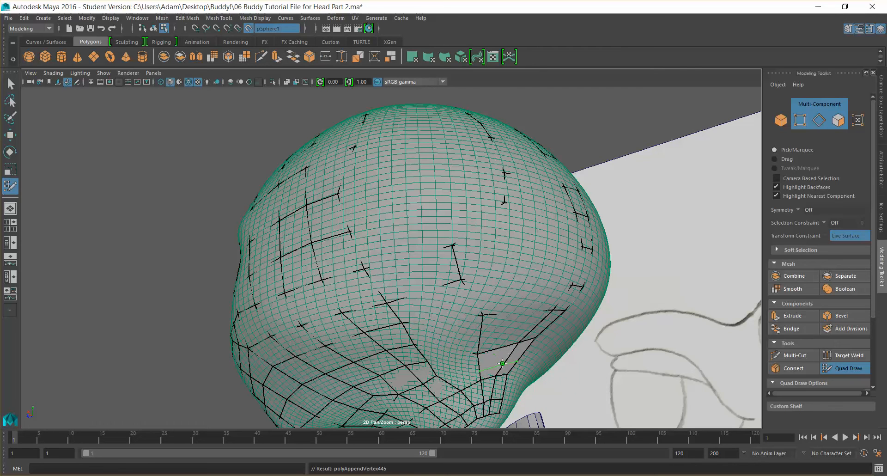
Extend new quads from the border edges toward the existing strip on the lower side of the head
ctrl+click(513, 364)
drag(508, 364, 514, 354)
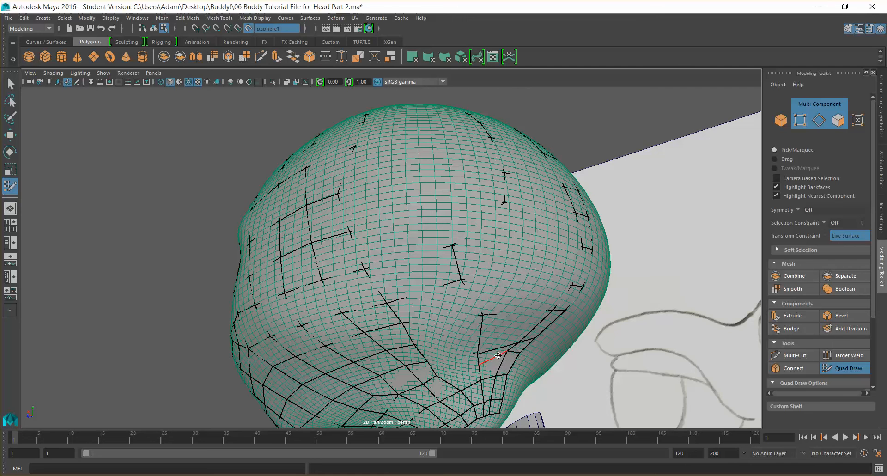
drag(517, 341, 542, 329)
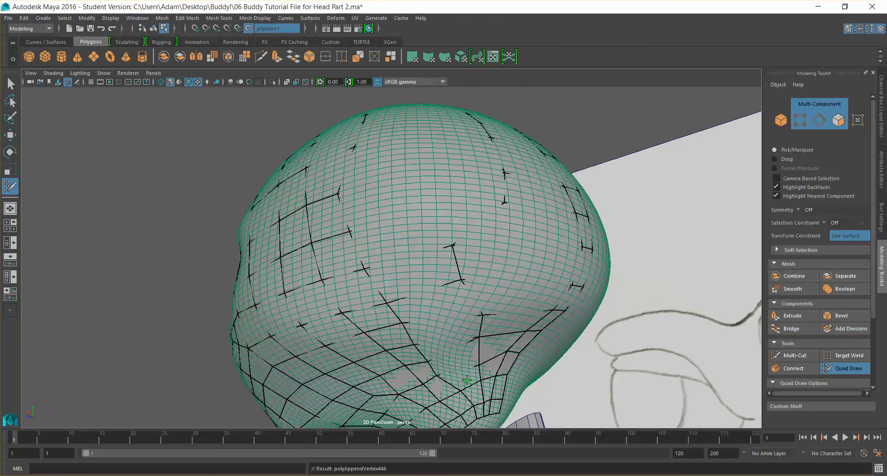
Inspect the back and side of the head from several angles to check the topology coverage
scroll(502, 351, down, 2)
mouse_move(509, 353)
alt+mouse_down()
mouse_move(479, 367)
mouse_move(439, 337)
mouse_move(406, 346)
alt+mouse_up()
scroll(481, 360, up, 2)
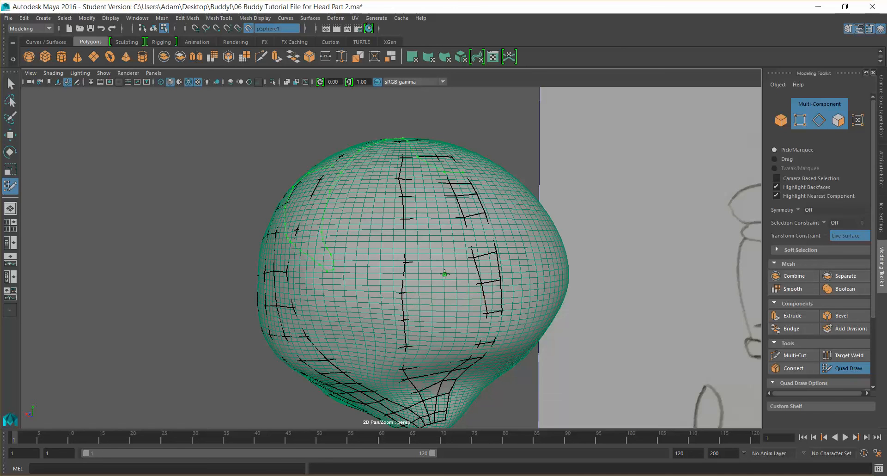
mouse_move(429, 184)
shift+mouse_down()
mouse_move(471, 342)
mouse_move(392, 344)
mouse_move(384, 247)
mouse_move(394, 175)
mouse_move(433, 222)
mouse_move(442, 183)
mouse_move(424, 234)
mouse_move(434, 353)
mouse_move(453, 284)
mouse_move(466, 319)
mouse_move(408, 160)
mouse_move(438, 322)
mouse_move(456, 367)
mouse_move(479, 346)
mouse_move(500, 287)
mouse_move(504, 227)
mouse_move(520, 204)
mouse_move(557, 266)
mouse_move(516, 292)
mouse_move(413, 284)
mouse_move(399, 208)
mouse_move(382, 172)
mouse_move(394, 171)
mouse_move(452, 227)
mouse_move(455, 352)
mouse_move(483, 356)
mouse_move(396, 380)
mouse_move(532, 323)
shift+mouse_up()
mouse_move(531, 323)
alt+mouse_down()
mouse_move(411, 323)
mouse_move(421, 326)
alt+mouse_up()
mouse_move(439, 255)
shift+mouse_down()
mouse_move(444, 209)
mouse_move(427, 163)
shift+mouse_up()
mouse_move(441, 221)
alt+mouse_down()
mouse_move(392, 223)
mouse_move(378, 276)
mouse_move(383, 342)
mouse_move(376, 366)
mouse_move(344, 377)
alt+mouse_up()
alt+drag(355, 339, 443, 320)
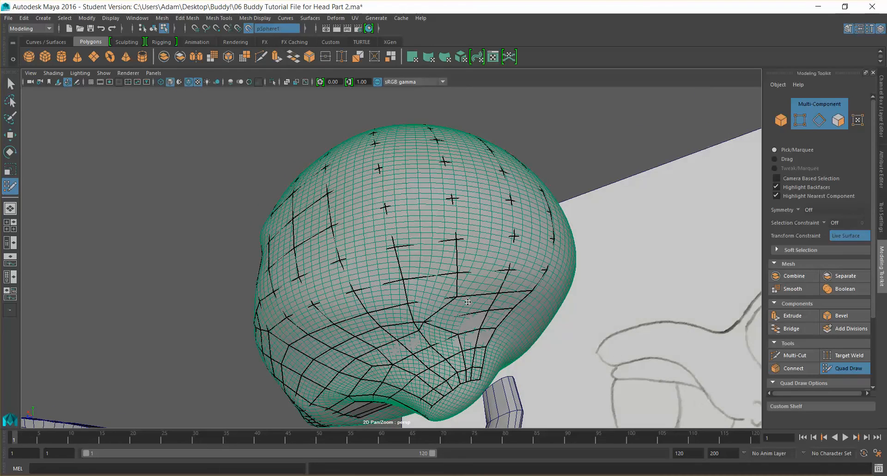
Try extending the strip on the side of the head, then undo it
scroll(477, 290, up, 4)
mouse_move(476, 290)
alt+mouse_down()
mouse_move(475, 263)
mouse_move(468, 296)
alt+mouse_up()
alt+middle_drag(467, 295, 466, 286)
scroll(466, 287, down, 2)
alt+drag(466, 286, 438, 286)
key(ctrl+z)
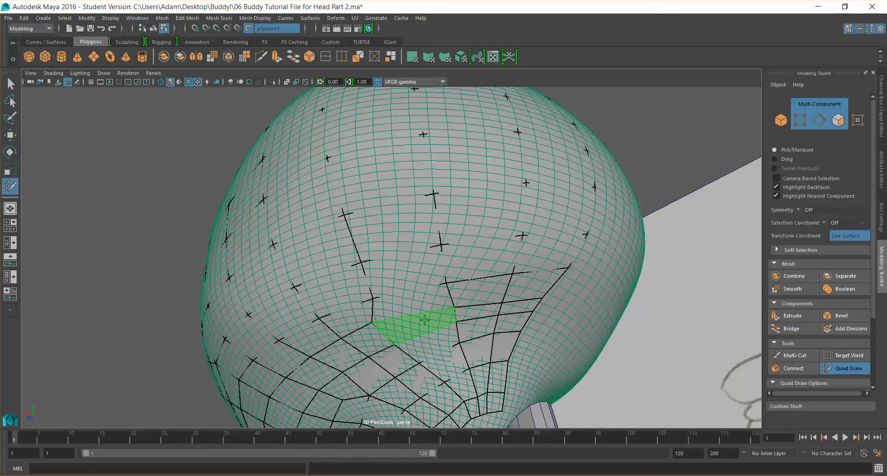
Adjust the points around the crown pole and fill a quad strip running down from the crown
alt+drag(431, 337, 481, 317)
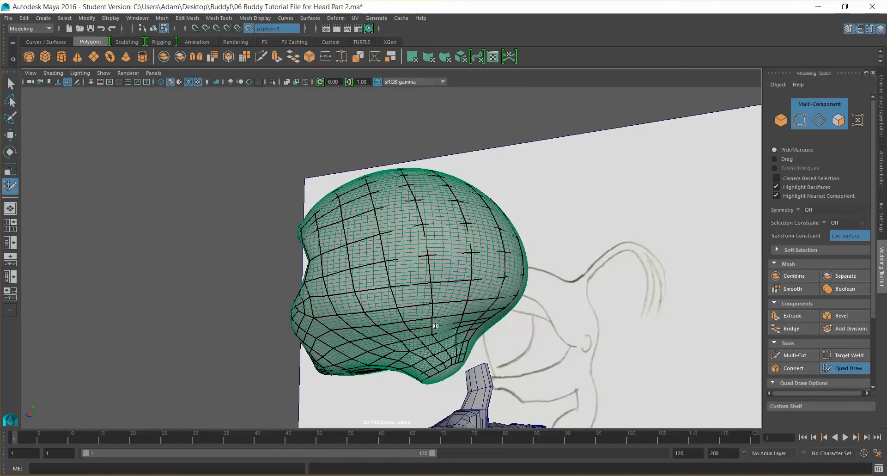
alt+drag(479, 275, 600, 311)
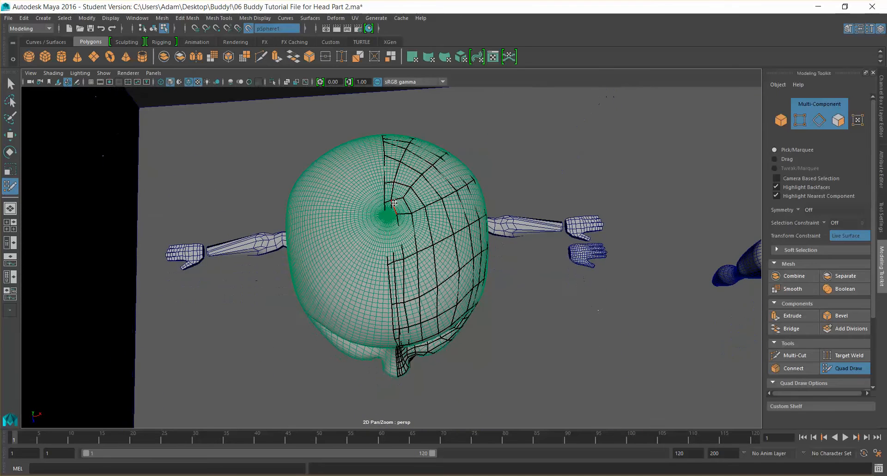
scroll(422, 198, up, 3)
drag(404, 157, 411, 158)
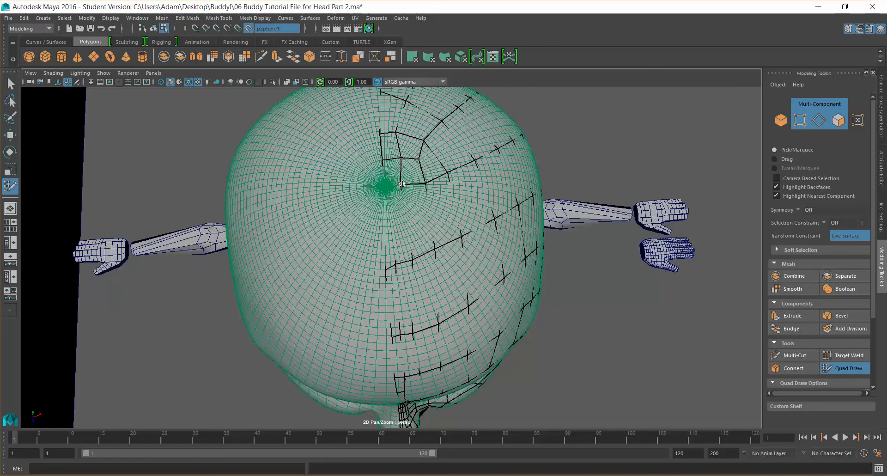
drag(409, 185, 417, 185)
drag(401, 156, 395, 158)
drag(396, 159, 389, 159)
mouse_move(391, 159)
mouse_down()
mouse_move(405, 186)
mouse_move(395, 187)
mouse_up()
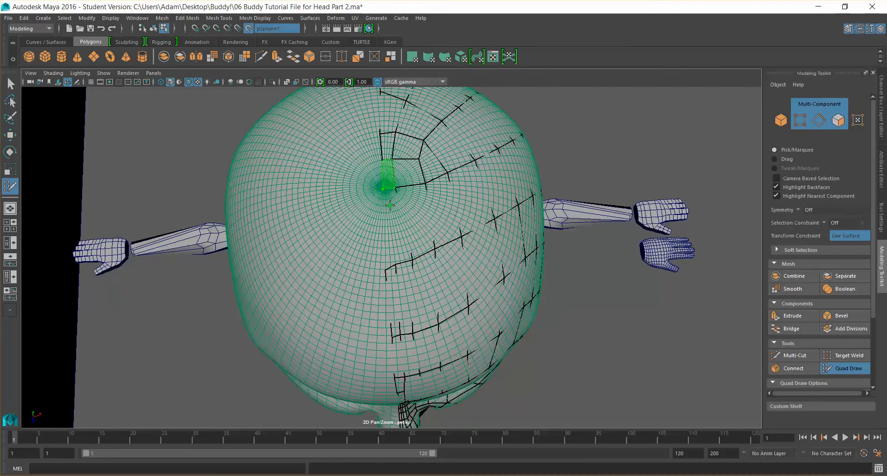
shift+click(389, 198)
shift+click(395, 217)
Extend a quad from the border edge underneath the jaw
scroll(454, 177, down, 3)
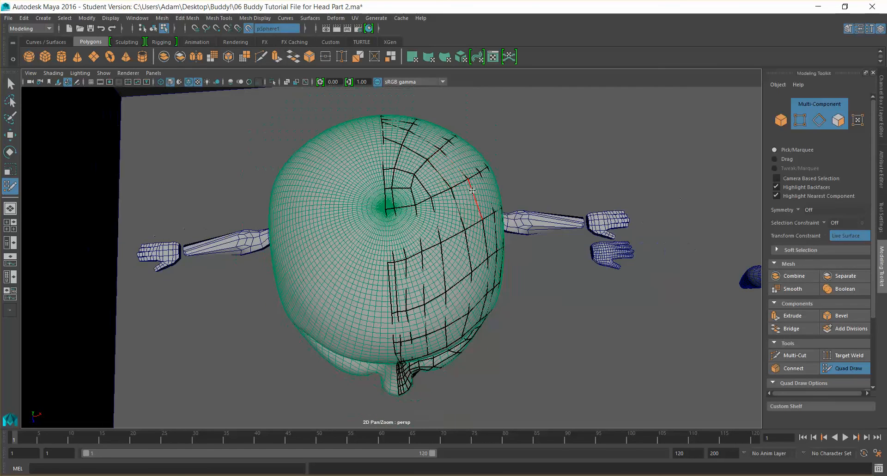
alt+drag(470, 197, 286, 219)
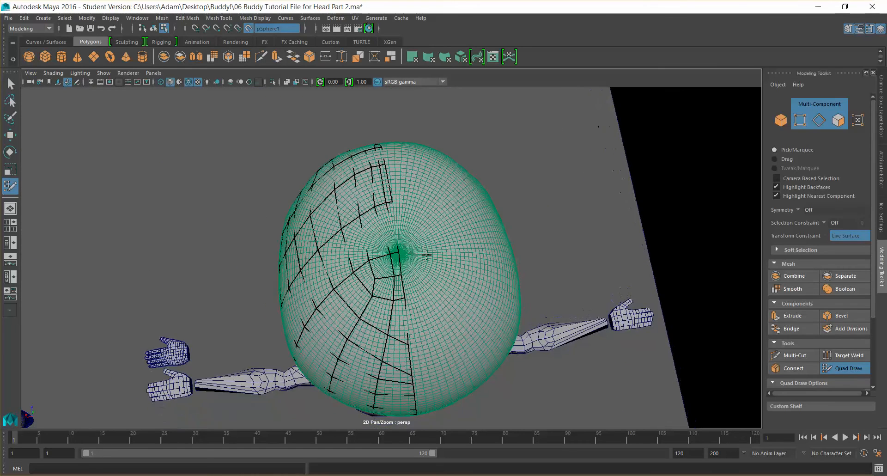
alt+drag(397, 258, 604, 224)
scroll(439, 176, up, 5)
mouse_move(437, 178)
alt+mouse_down()
mouse_move(424, 228)
mouse_move(389, 260)
alt+mouse_up()
alt+drag(388, 230, 406, 287)
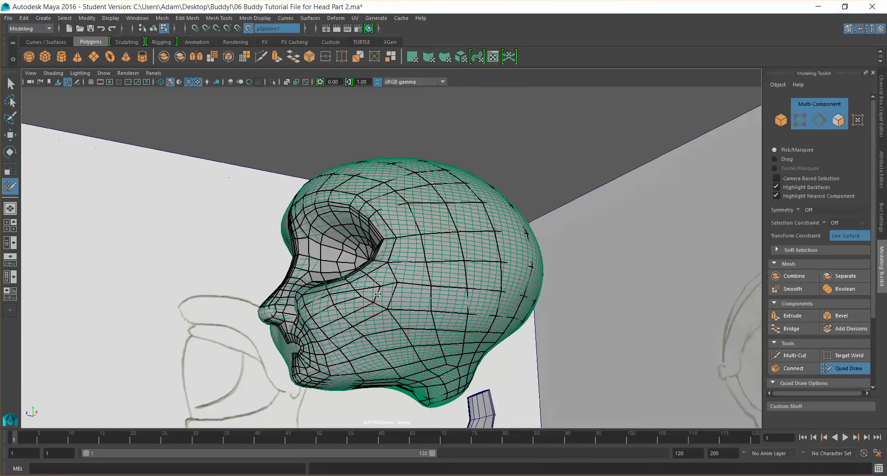
mouse_move(407, 254)
alt+mouse_down()
mouse_move(424, 322)
mouse_move(462, 322)
mouse_move(426, 311)
alt+mouse_up()
alt+drag(429, 359, 411, 390)
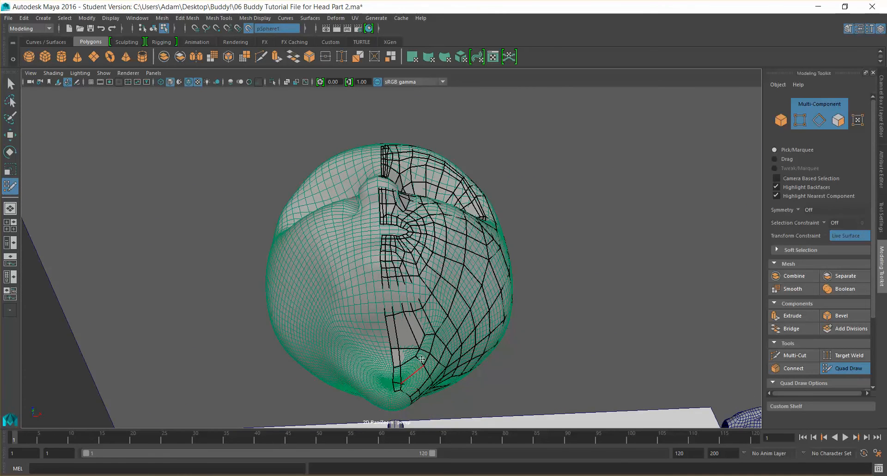
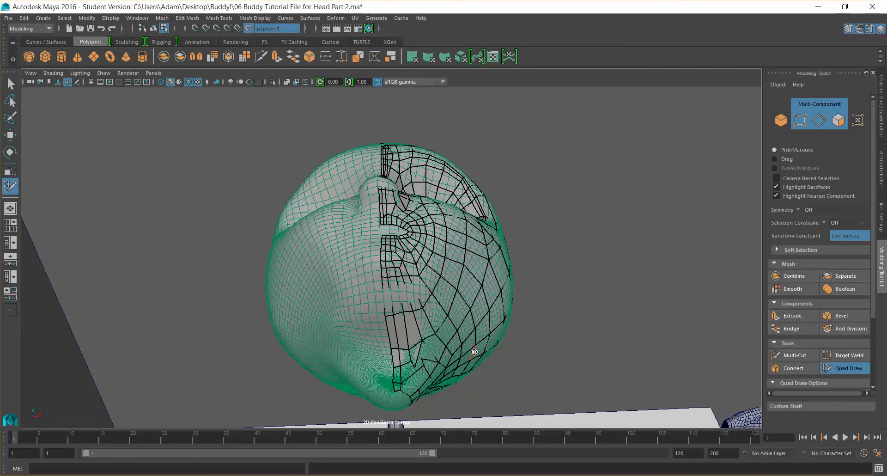
Inspect the underside of the jaw and chin from several angles to find the remaining gap
mouse_move(476, 349)
alt+mouse_down()
mouse_move(462, 352)
mouse_move(459, 329)
mouse_move(505, 328)
mouse_move(475, 331)
mouse_move(491, 326)
alt+mouse_up()
key(super)
key(super)
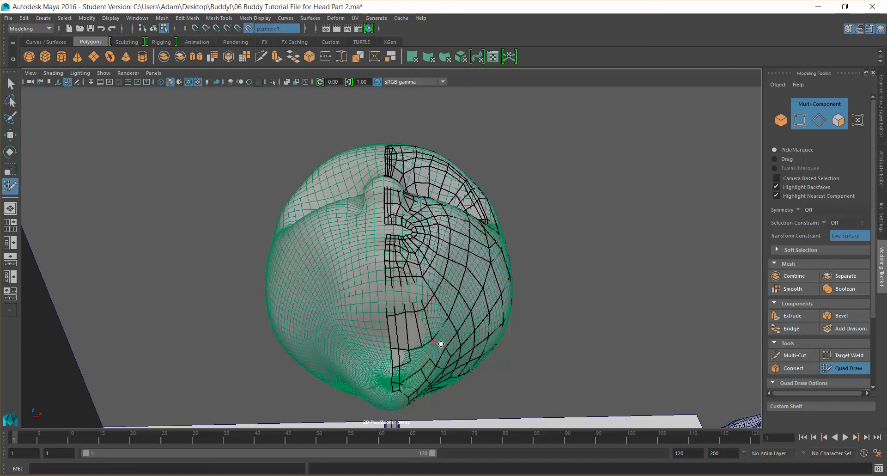
ctrl+shift+click(414, 382)
alt+drag(476, 334, 424, 349)
alt+right_drag(425, 349, 467, 287)
alt+middle_drag(467, 287, 428, 182)
alt+right_drag(411, 218, 431, 299)
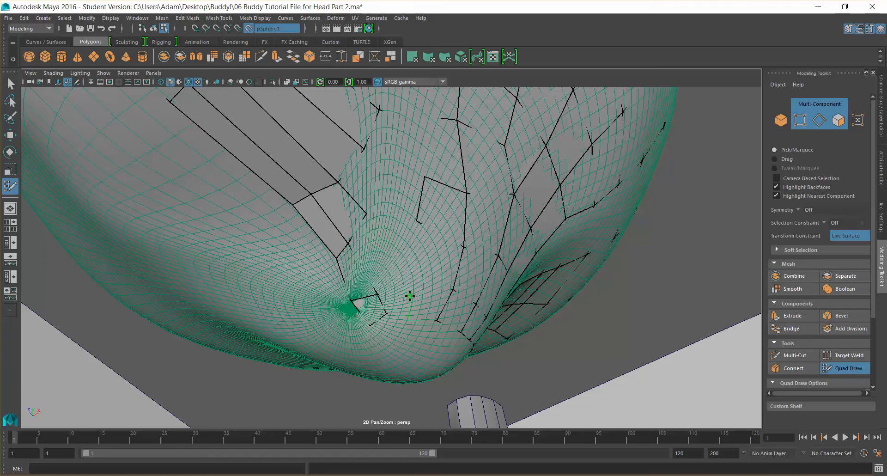
alt+drag(401, 245, 492, 249)
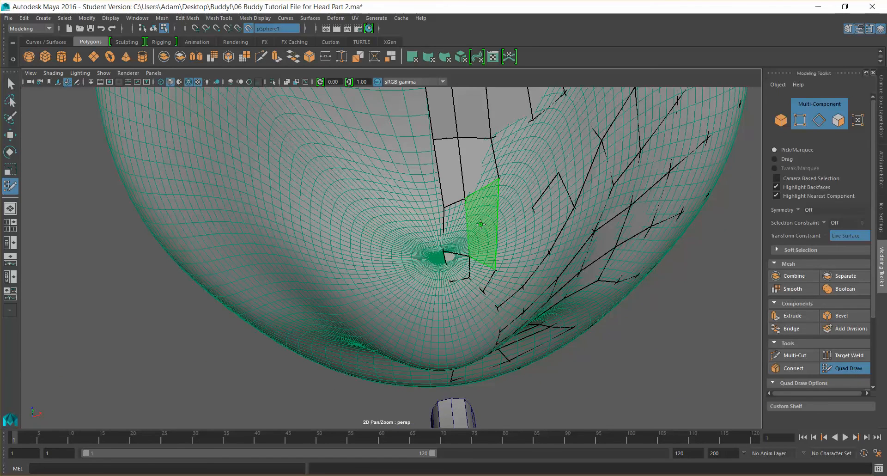
scroll(511, 234, down, 4)
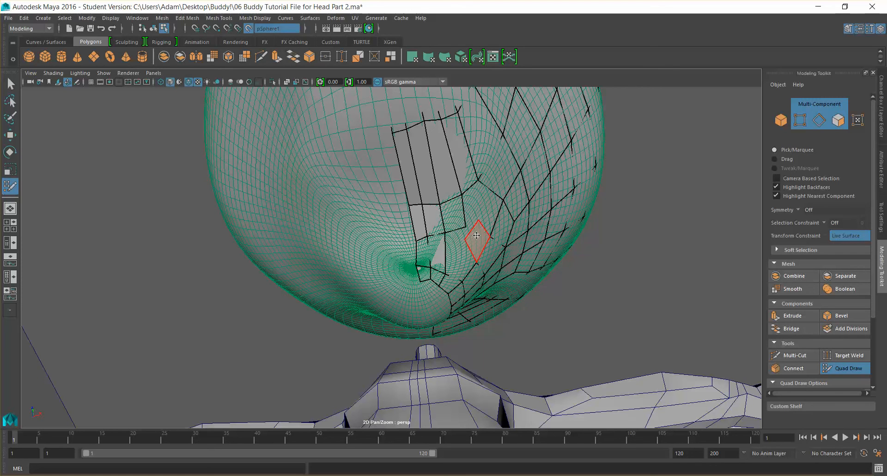
ctrl+shift+click(476, 235)
alt+drag(457, 254, 401, 230)
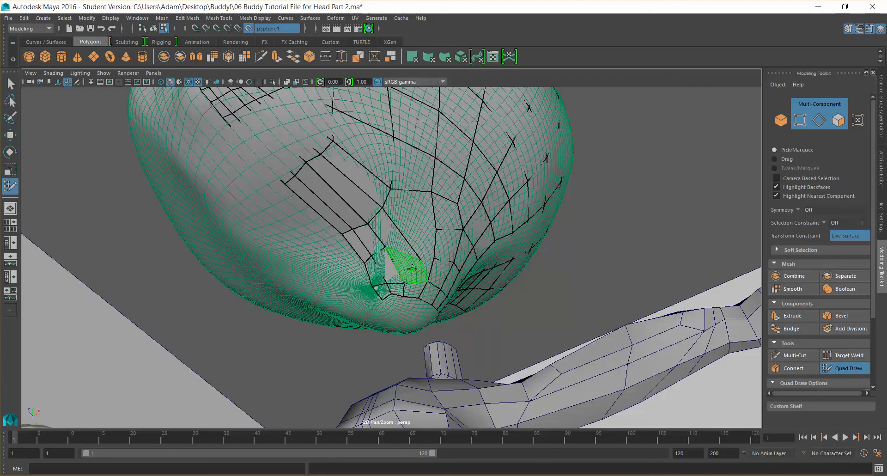
Fill a quad beneath the chin beside the existing jaw strip and nudge its new point into place
shift+click(437, 270)
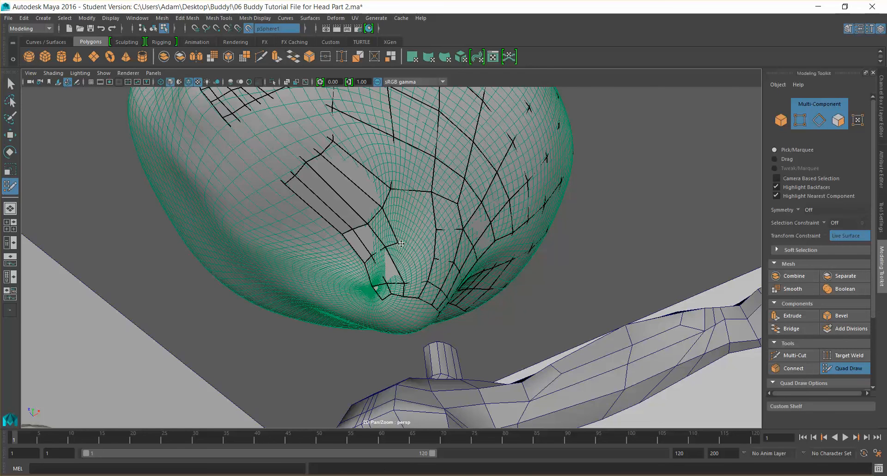
drag(390, 189, 396, 191)
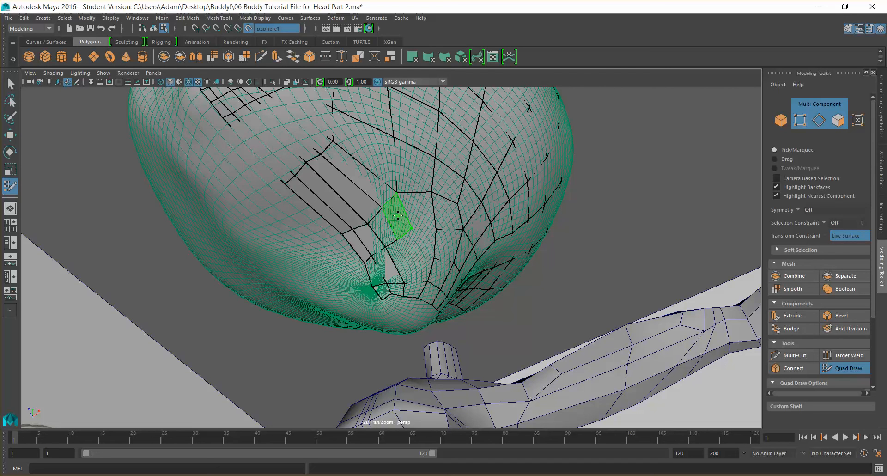
shift+click(405, 231)
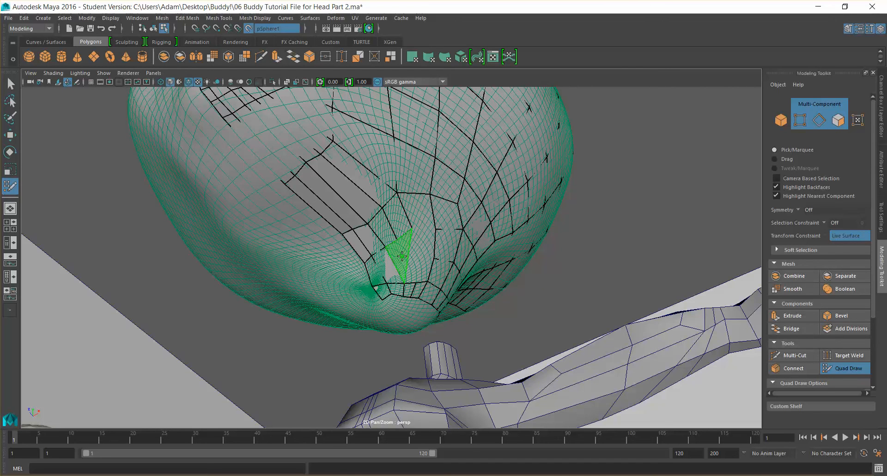
shift+click(403, 267)
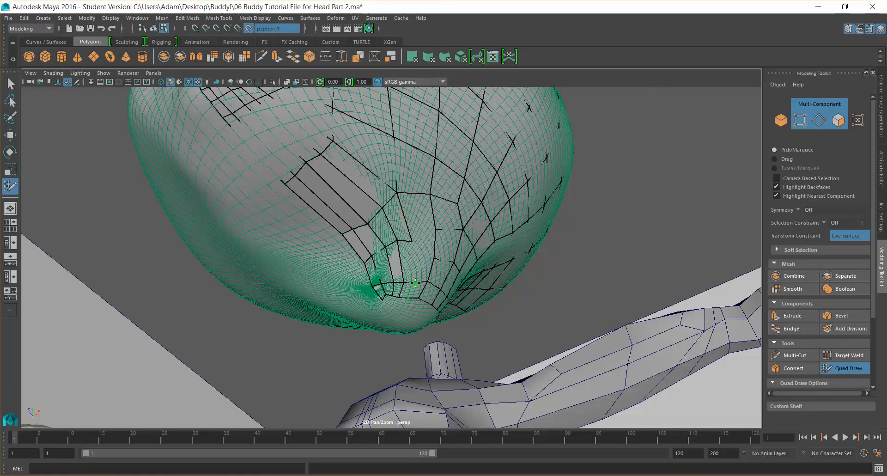
shift+click(406, 261)
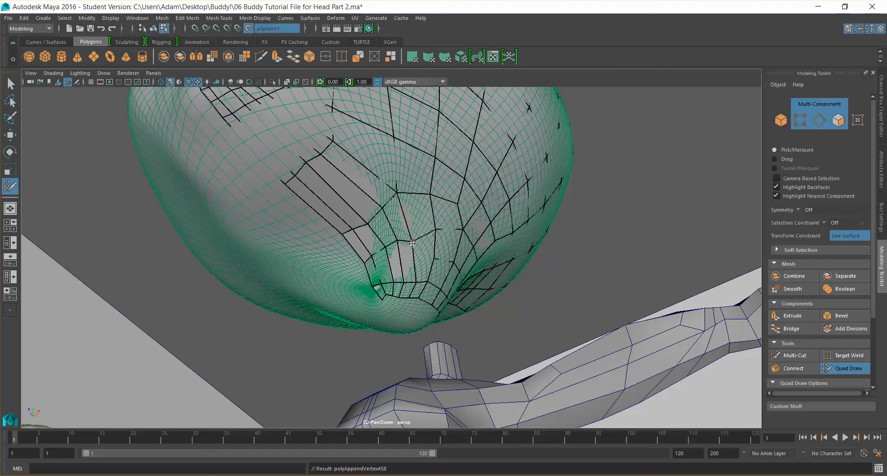
drag(412, 241, 409, 234)
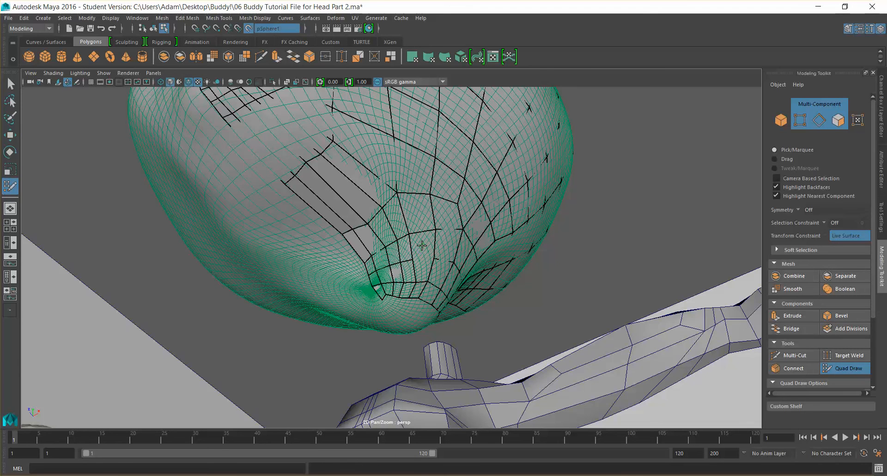
Add a point on the lower side of the jaw below the cheek and adjust it
alt+drag(422, 268, 529, 264)
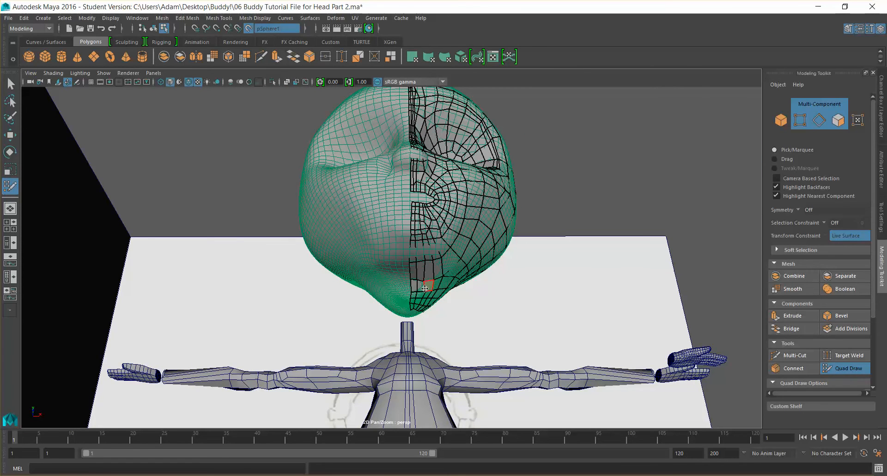
mouse_move(418, 285)
alt+mouse_down()
mouse_move(361, 274)
mouse_move(414, 278)
mouse_move(361, 290)
mouse_move(394, 275)
mouse_move(386, 272)
alt+mouse_up()
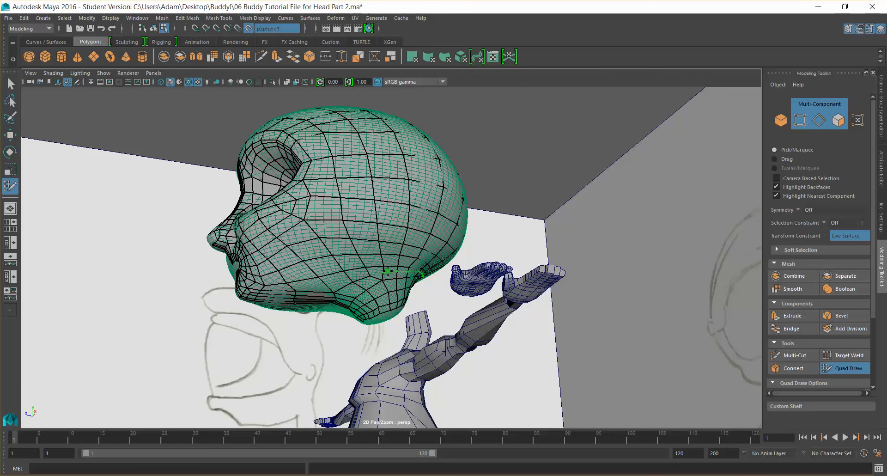
scroll(387, 273, up, 3)
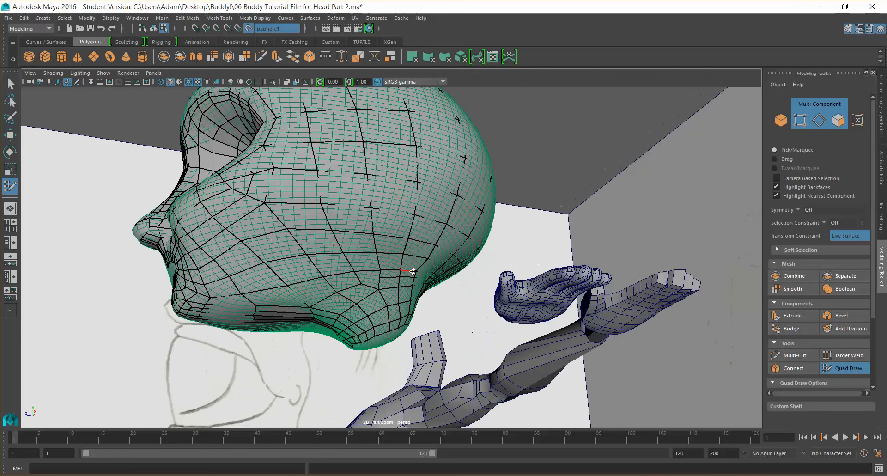
click(359, 284)
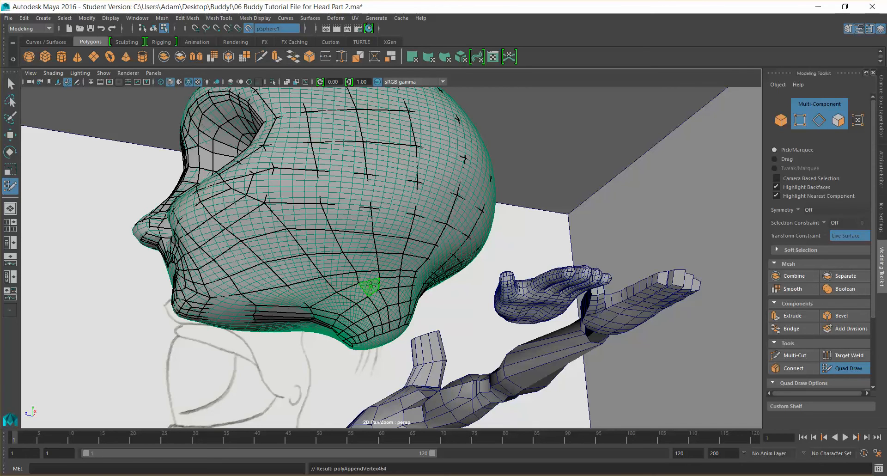
alt+drag(369, 286, 398, 290)
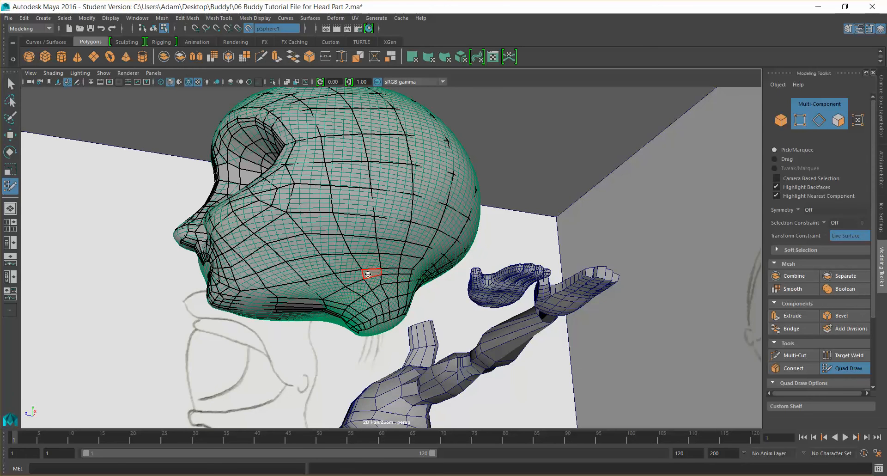
mouse_move(372, 278)
shift+mouse_down()
mouse_move(375, 291)
mouse_move(393, 290)
mouse_move(387, 283)
mouse_move(354, 296)
mouse_move(327, 292)
shift+mouse_up()
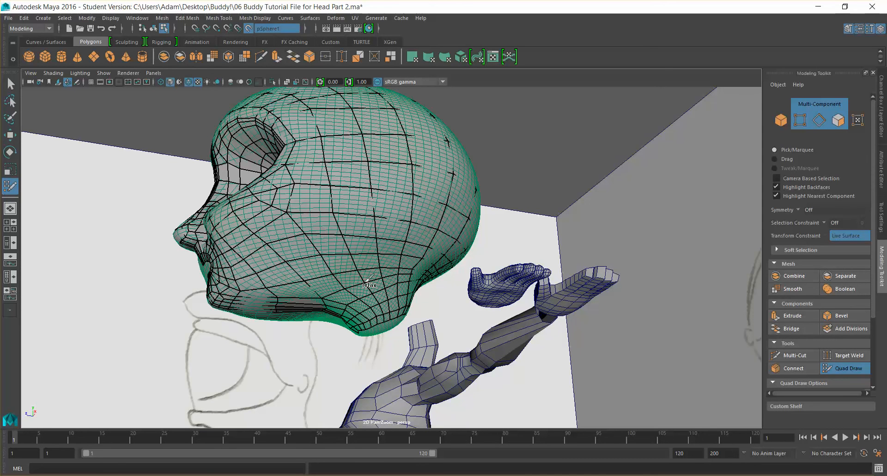
Place a new point on the cheek between the nose and the eye loops
alt+drag(352, 290, 416, 288)
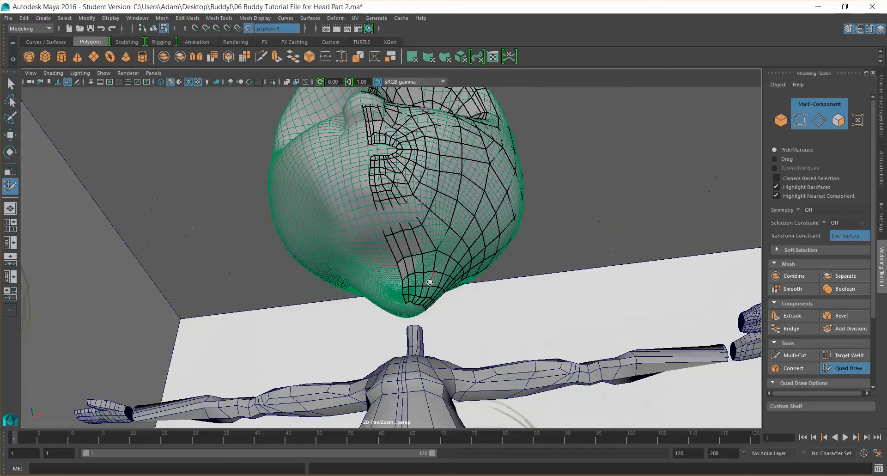
alt+drag(490, 261, 390, 282)
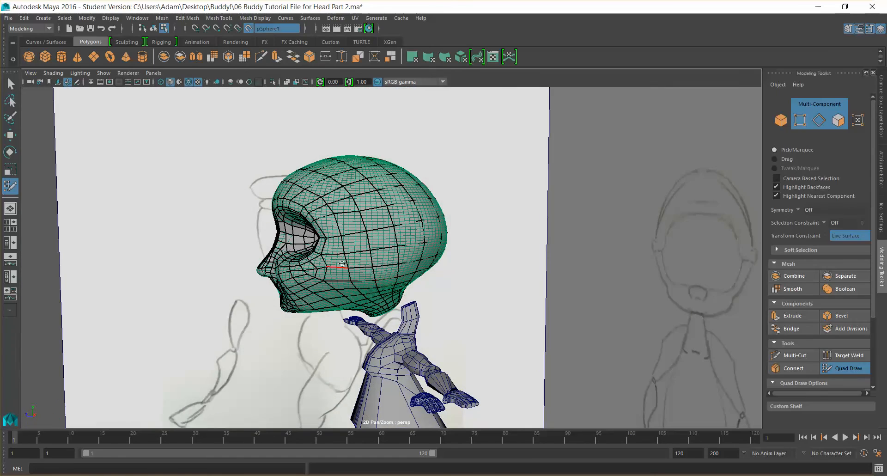
alt+drag(393, 242, 462, 229)
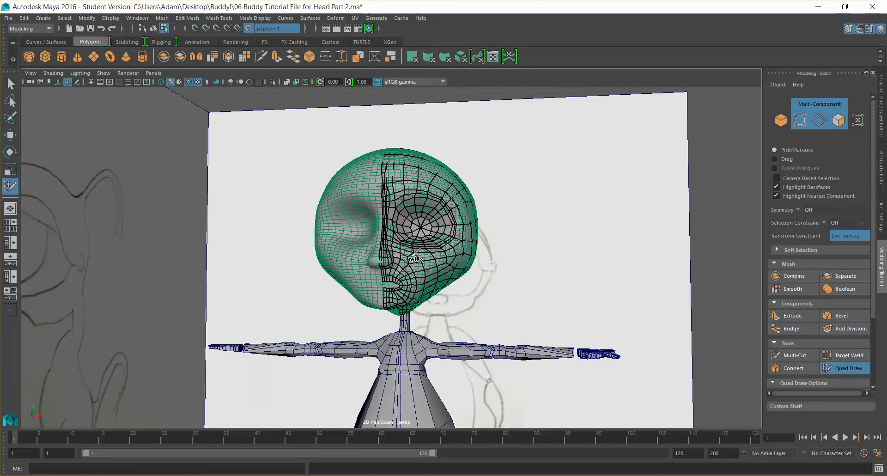
mouse_move(445, 263)
alt+mouse_down()
mouse_move(462, 261)
mouse_move(447, 256)
alt+mouse_up()
scroll(444, 255, up, 4)
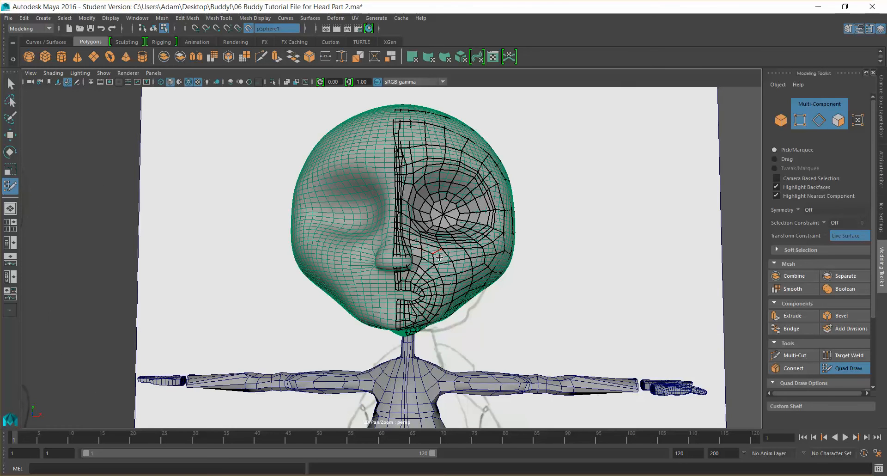
alt+drag(461, 258, 407, 258)
scroll(388, 263, up, 4)
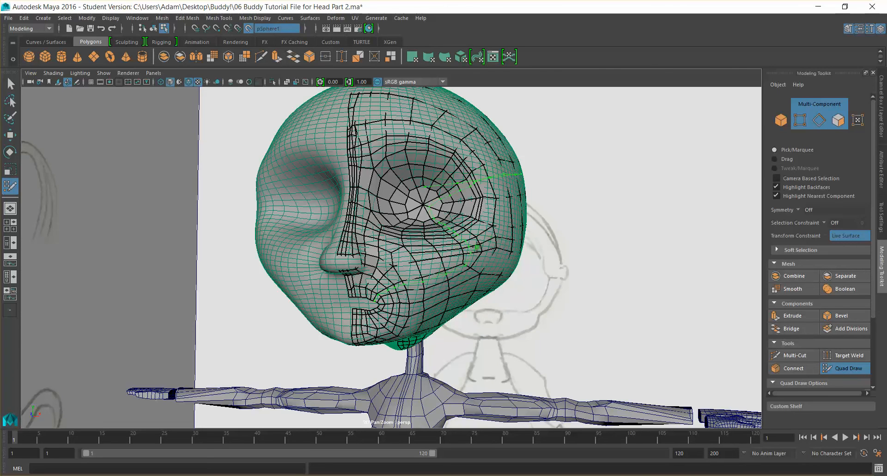
mouse_move(580, 256)
alt+mouse_down()
mouse_move(440, 266)
mouse_move(577, 257)
alt+mouse_up()
alt+drag(385, 259, 403, 260)
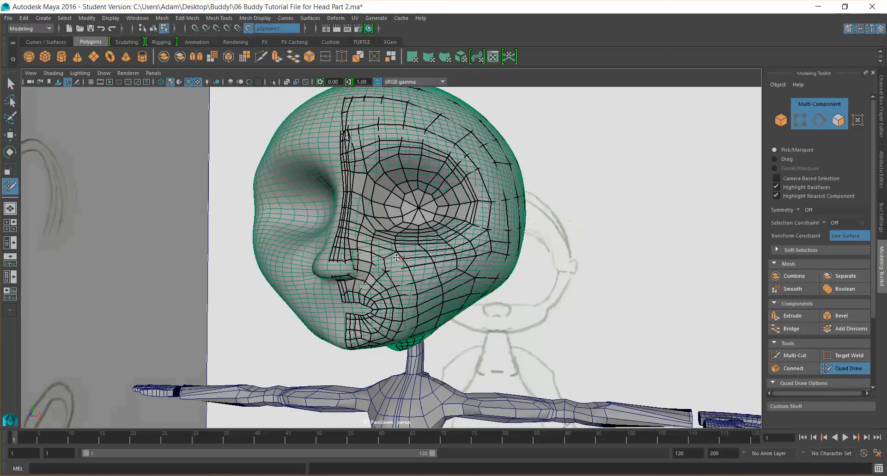
scroll(404, 261, up, 3)
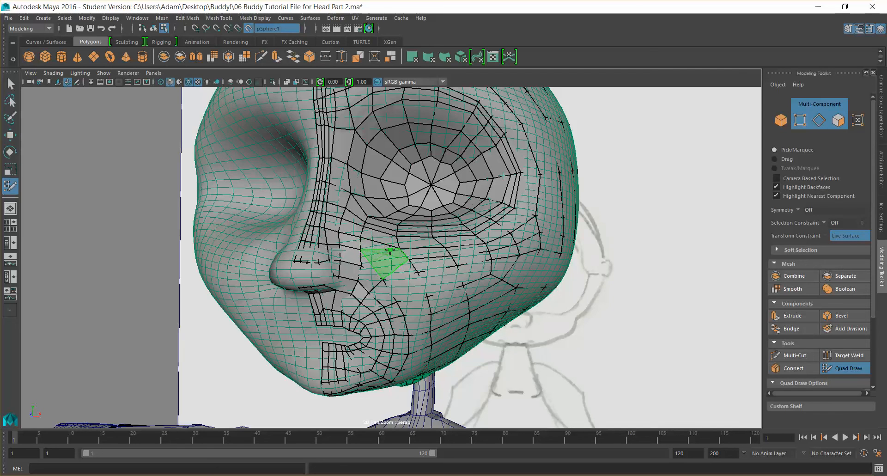
shift+click(386, 252)
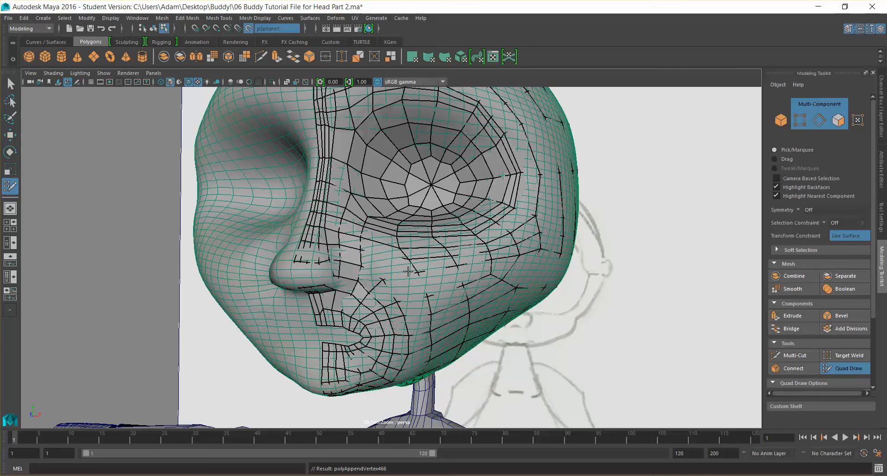
Try adjusting the cheek points below the eye, then undo the last change
drag(415, 272, 397, 269)
scroll(412, 271, down, 4)
alt+drag(412, 270, 422, 262)
key(super)
key(super)
alt+drag(436, 206, 412, 240)
key(super)
key(super)
key(super)
key(super)
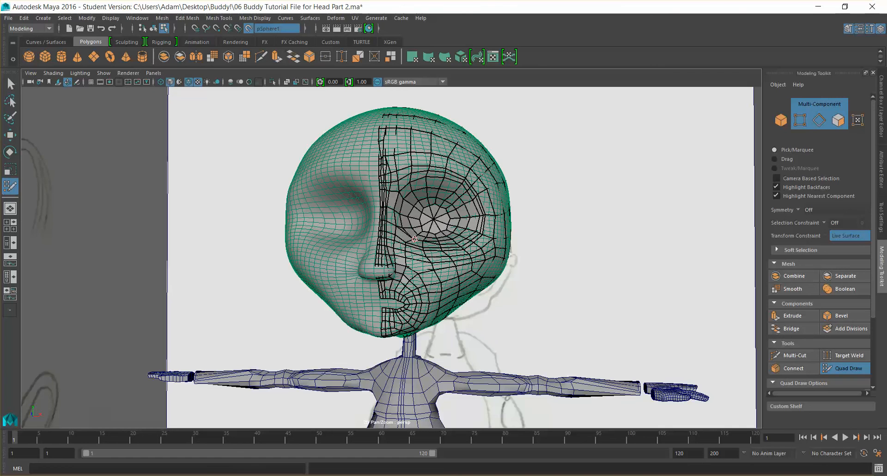
scroll(428, 242, up, 3)
scroll(427, 242, down, 1)
key(ctrl+z)
Examine the cheek below the eye from several angles and undo a stray point move
alt+drag(479, 247, 440, 243)
scroll(439, 243, up, 2)
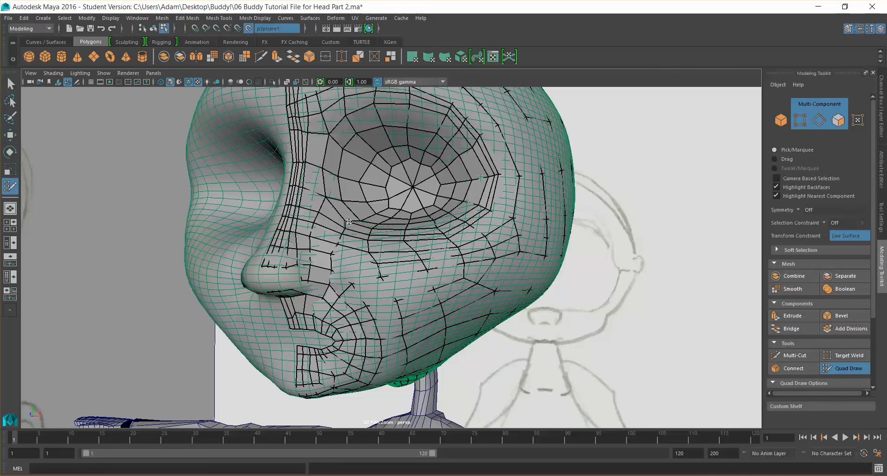
alt+drag(385, 239, 396, 235)
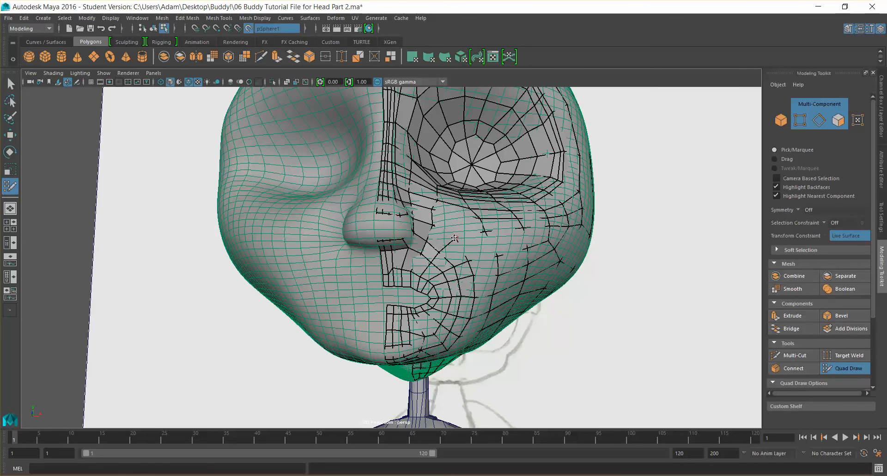
mouse_move(471, 235)
alt+mouse_down()
mouse_move(441, 243)
mouse_move(456, 239)
alt+mouse_up()
scroll(460, 242, down, 5)
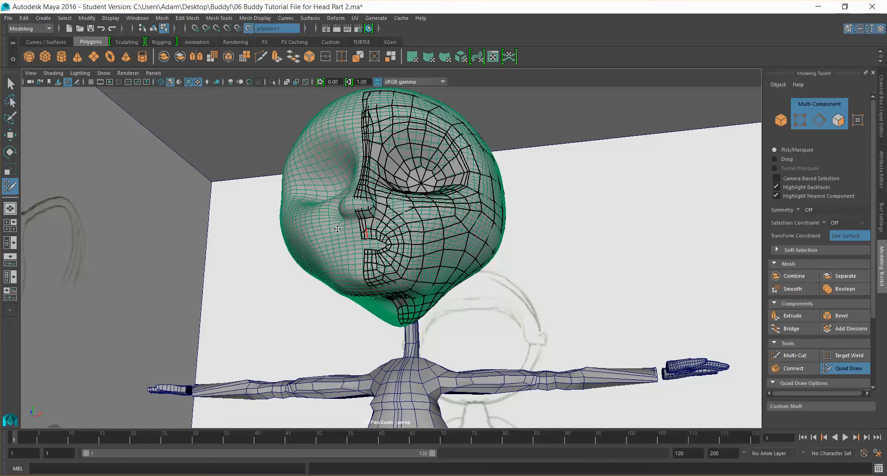
scroll(419, 213, up, 3)
alt+drag(426, 213, 384, 208)
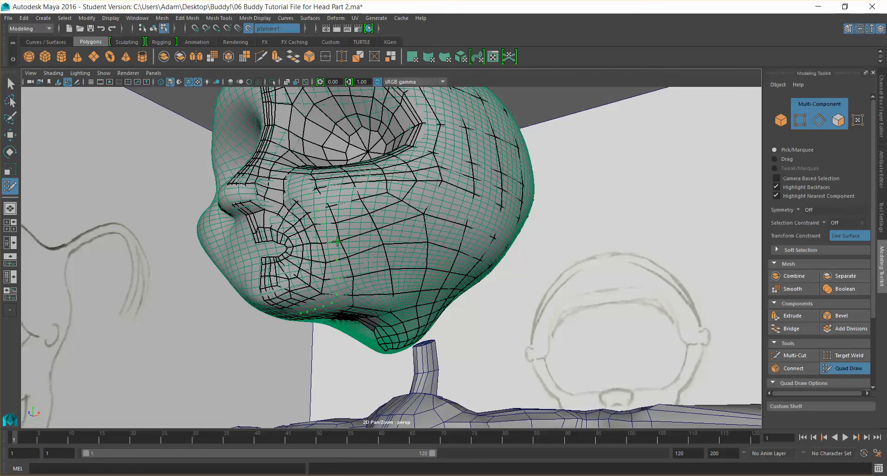
alt+drag(366, 253, 386, 257)
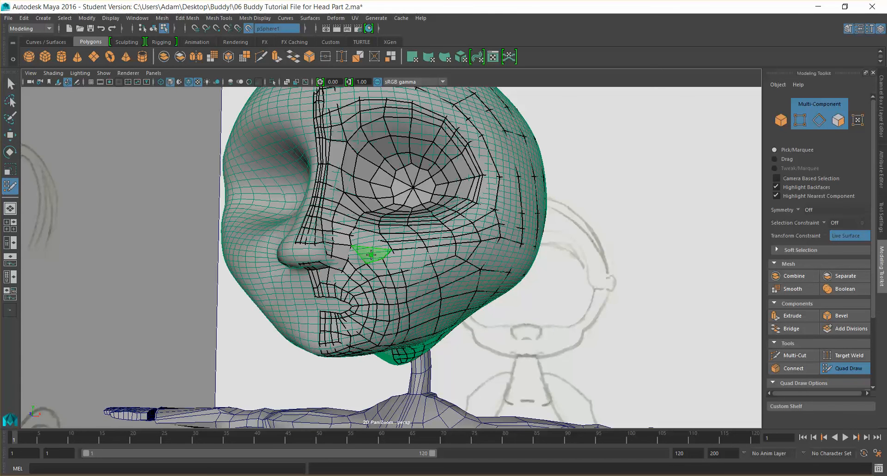
scroll(403, 254, down, 5)
mouse_move(421, 259)
alt+mouse_down()
mouse_move(411, 252)
mouse_move(434, 257)
alt+mouse_up()
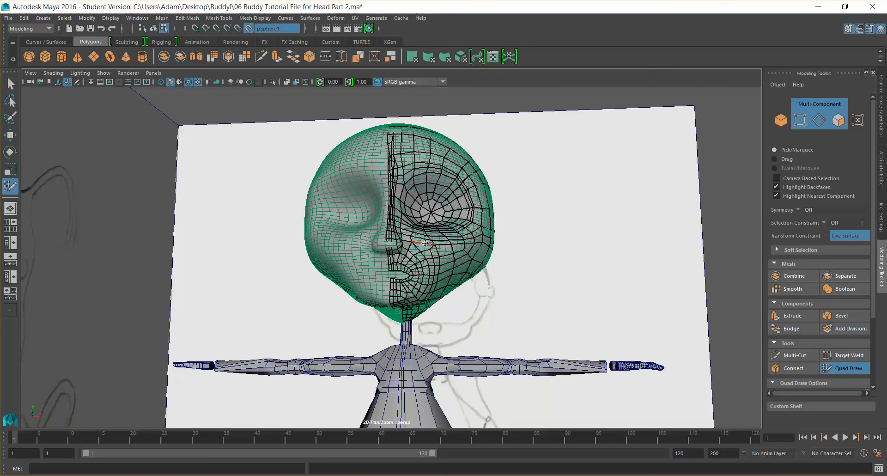
alt+drag(423, 249, 495, 257)
key(ctrl+z)
Slide the points along the brow border above the eye to tidy the forehead strip
scroll(476, 236, up, 5)
alt+drag(474, 211, 470, 220)
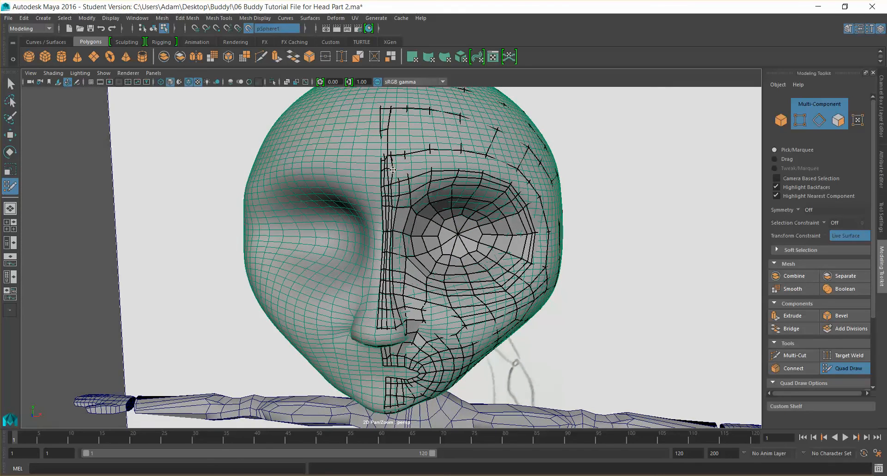
scroll(392, 171, up, 3)
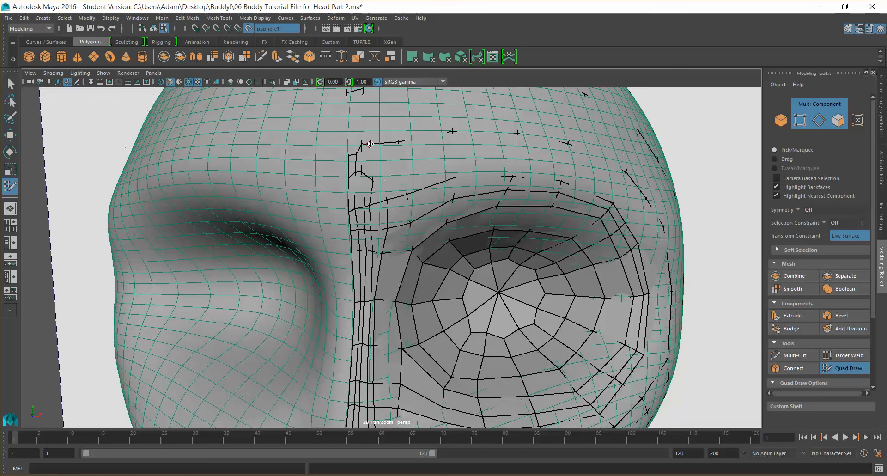
drag(370, 145, 380, 153)
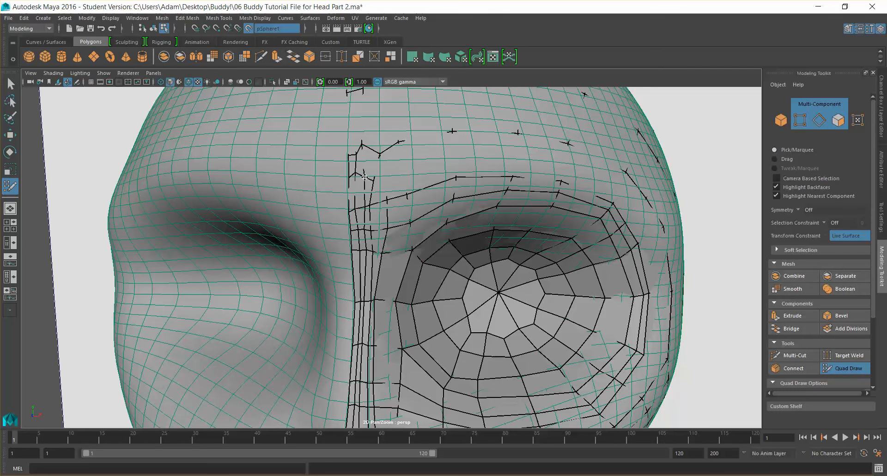
drag(363, 148, 364, 152)
scroll(357, 180, down, 3)
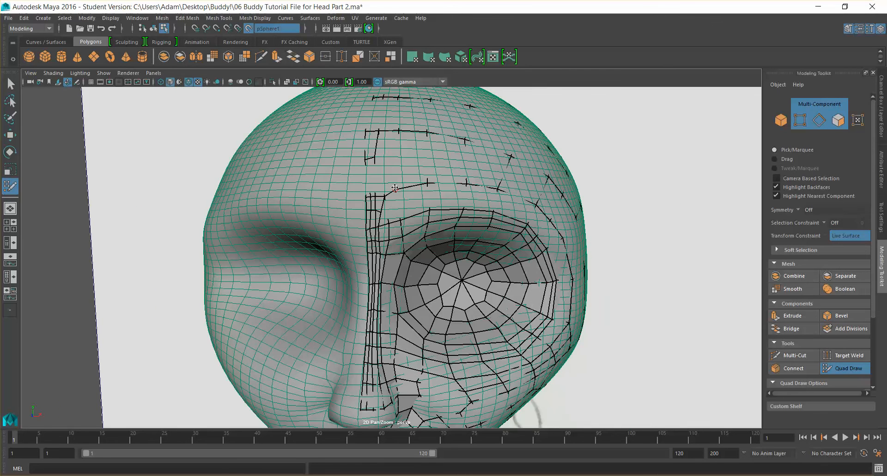
mouse_move(382, 204)
shift+mouse_down()
mouse_move(379, 197)
mouse_move(394, 197)
mouse_move(377, 200)
shift+mouse_up()
shift+drag(378, 168, 383, 168)
scroll(430, 166, down, 6)
mouse_move(478, 198)
alt+mouse_down()
mouse_move(432, 192)
mouse_move(472, 192)
alt+mouse_up()
scroll(457, 194, up, 5)
Try inserting an edge loop on the side of the head, then undo it
alt+drag(406, 214, 377, 252)
mouse_move(446, 257)
alt+mouse_down()
mouse_move(403, 260)
mouse_move(395, 277)
alt+mouse_up()
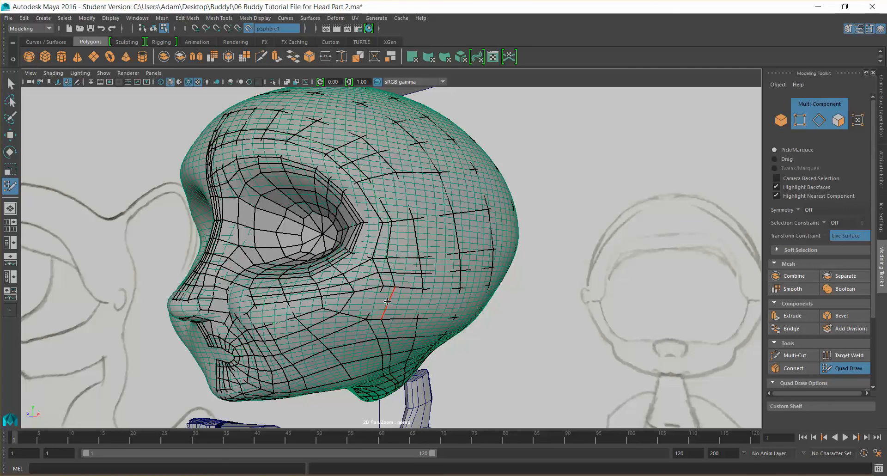
key(ctrl+z)
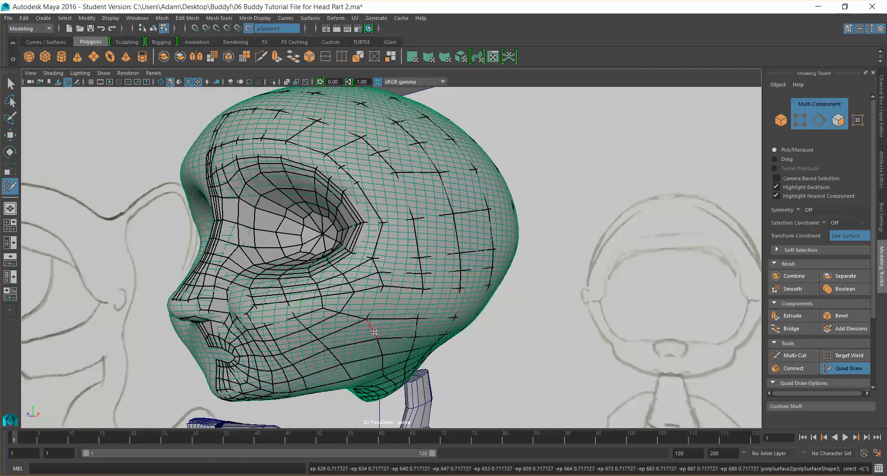
key(ctrl+z)
alt+drag(403, 330, 417, 331)
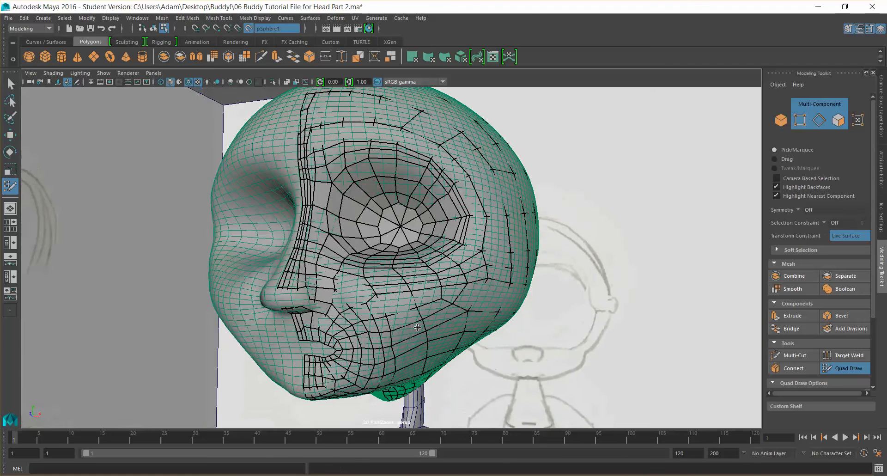
key(super)
key(super)
scroll(436, 294, down, 6)
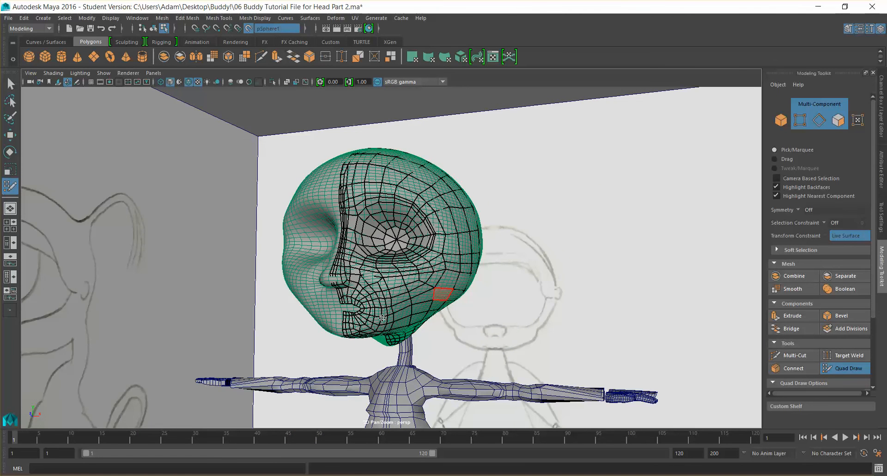